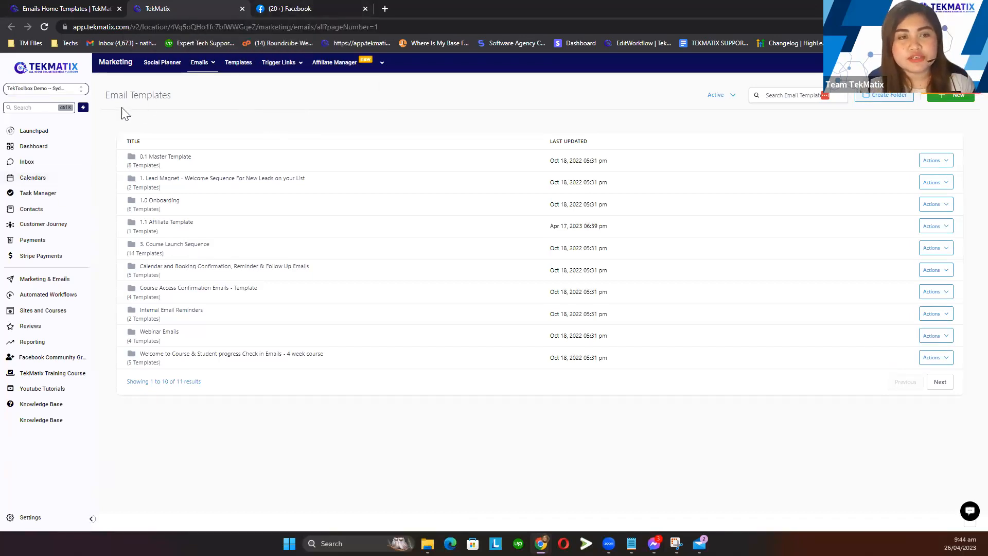
Open the Email Services page of the account settings and decline the LastPass offer to save an address.
{"action": "left_click", "coordinate": [62, 139]}
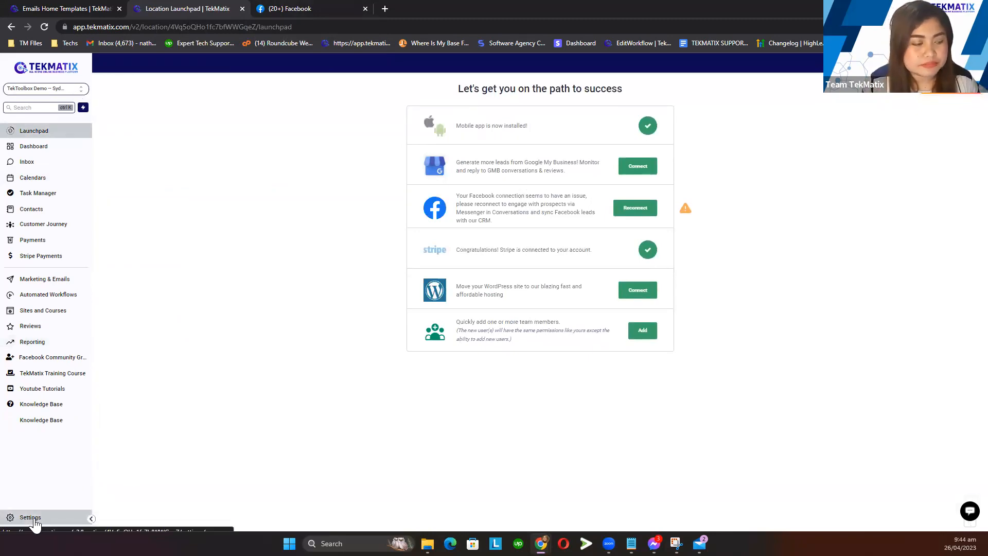
{"action": "left_click", "coordinate": [34, 518]}
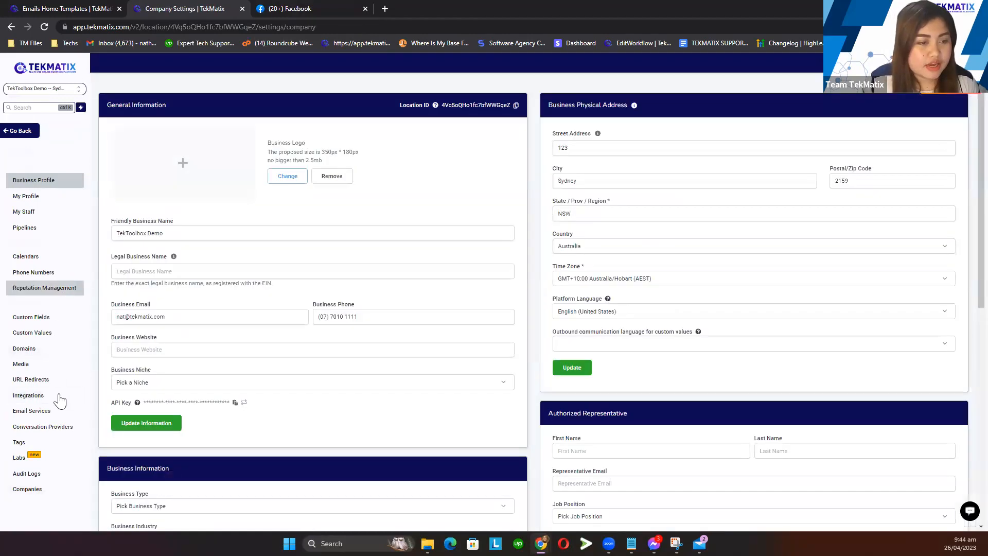
{"action": "left_click", "coordinate": [61, 412]}
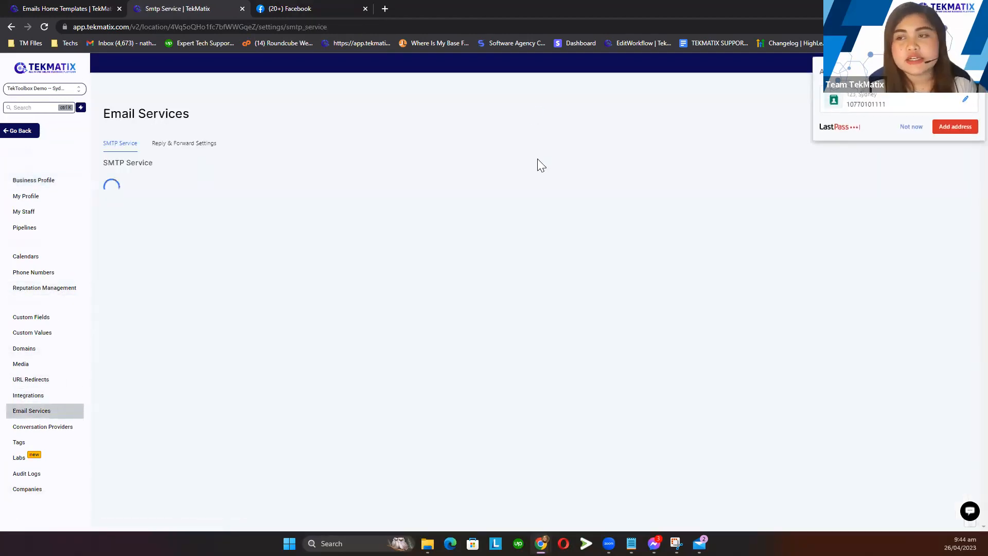
{"action": "left_click", "coordinate": [908, 127]}
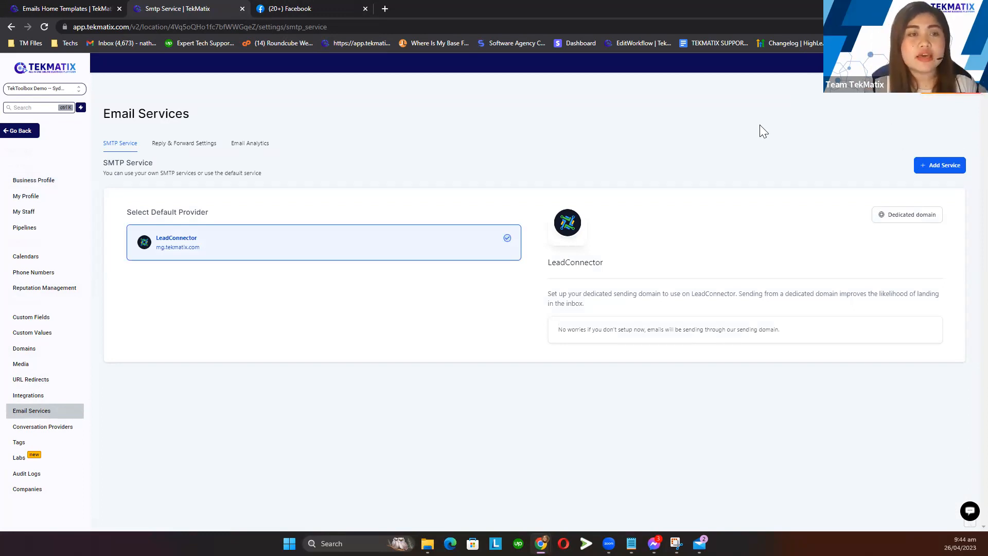
Examine the default SMTP provider LeadConnector and the shared sending domain it uses.
{"action": "left_click_drag", "start_coordinate": [101, 114], "coordinate": [208, 119]}
{"action": "left_click", "coordinate": [267, 184]}
{"action": "left_click_drag", "start_coordinate": [121, 213], "coordinate": [222, 214]}
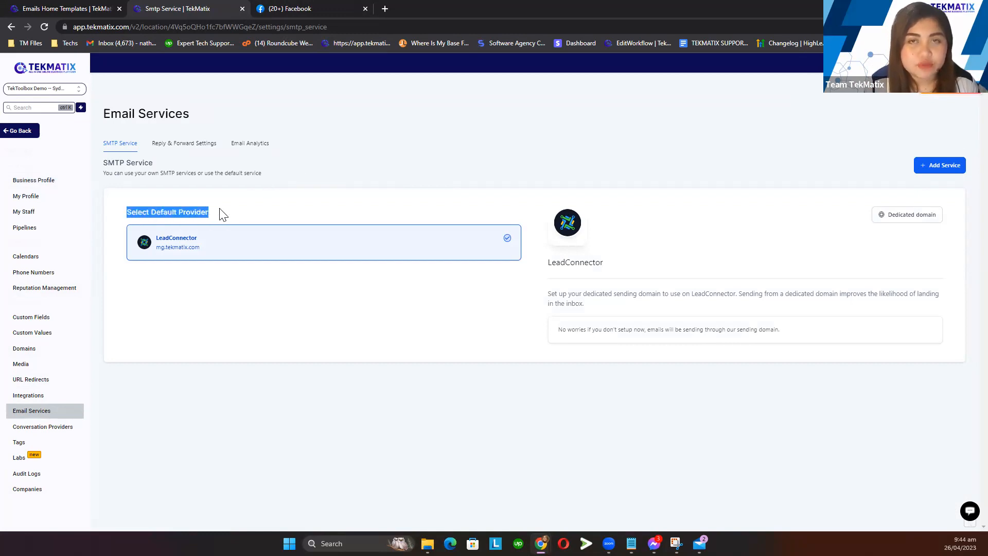
{"action": "left_click_drag", "start_coordinate": [213, 251], "coordinate": [157, 263]}
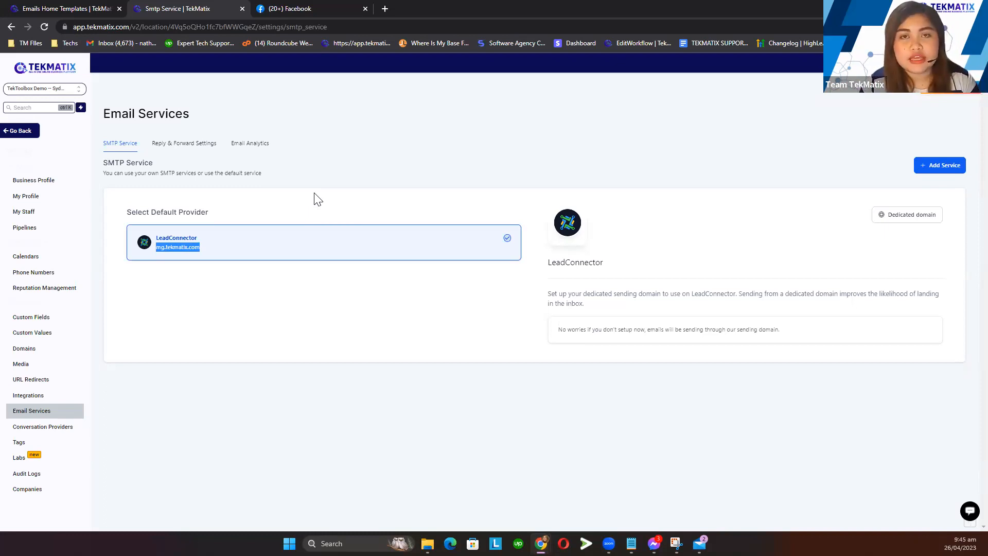
{"action": "left_click_drag", "start_coordinate": [203, 249], "coordinate": [153, 261]}
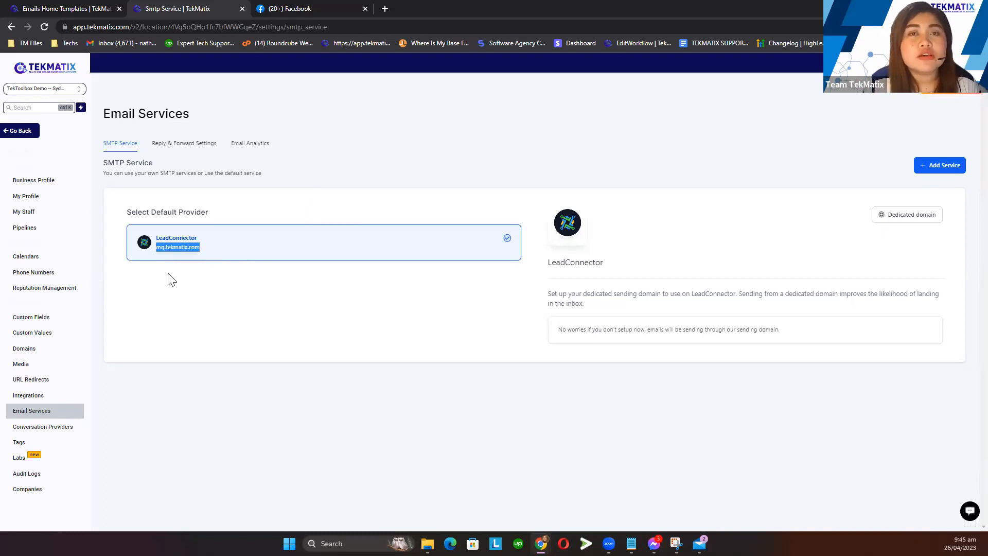
{"action": "left_click", "coordinate": [172, 280]}
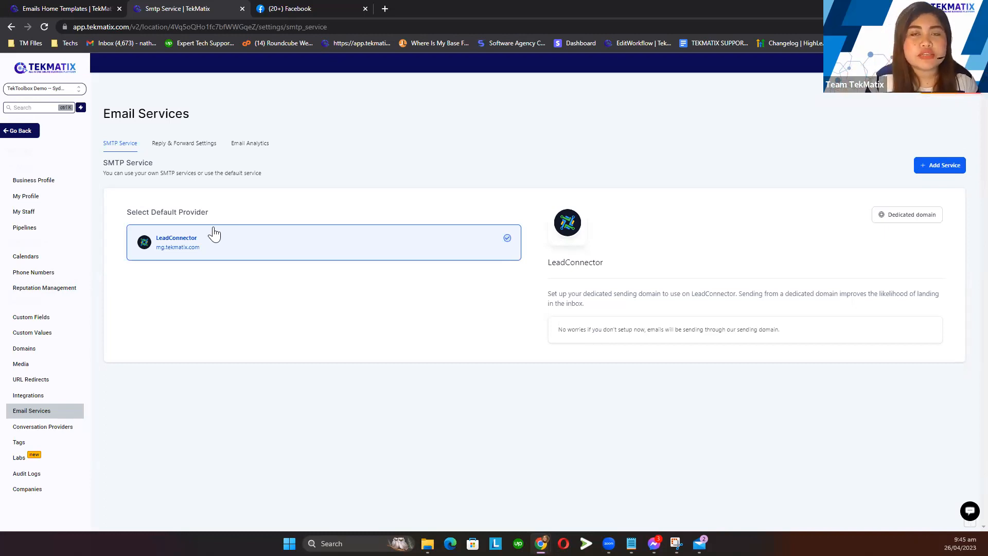
{"action": "left_click_drag", "start_coordinate": [212, 253], "coordinate": [141, 245]}
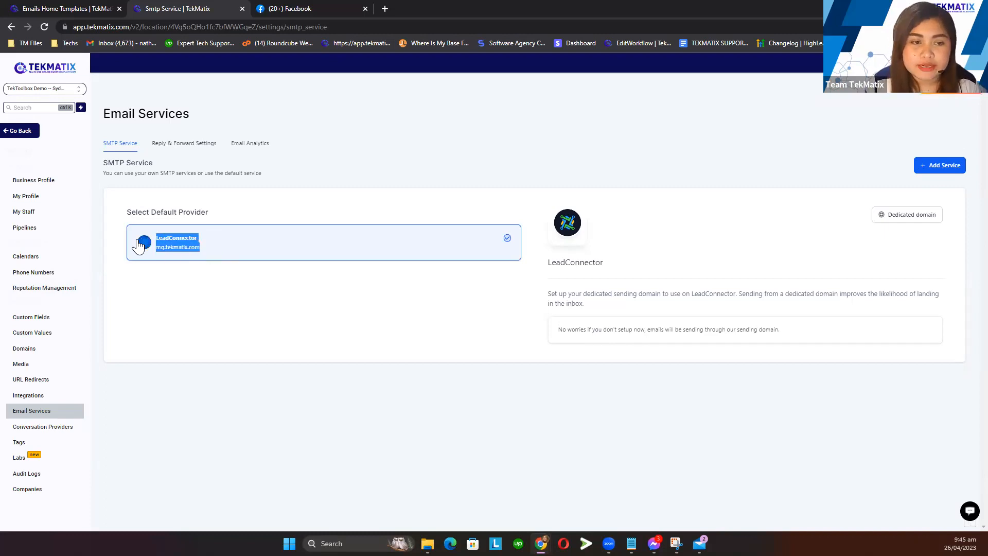
{"action": "left_click", "coordinate": [241, 289]}
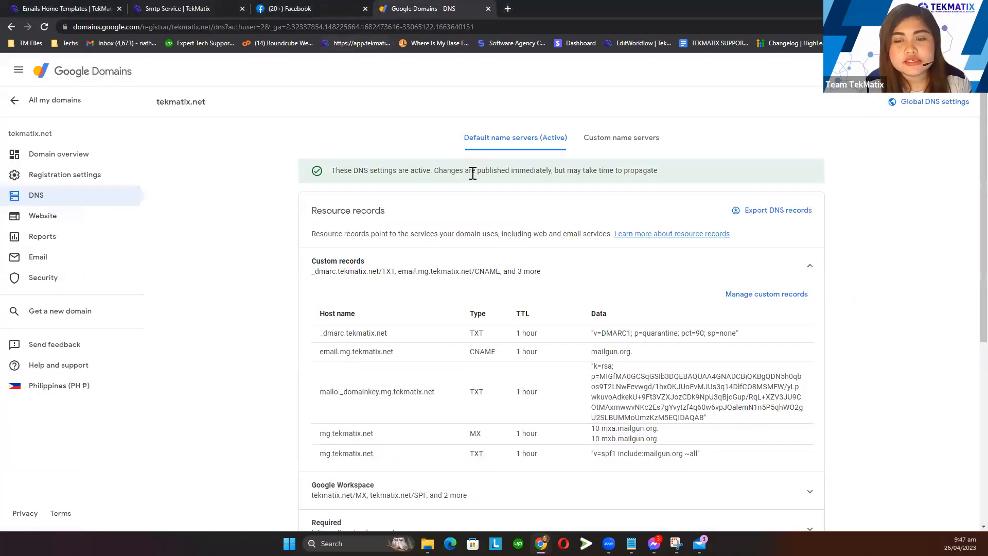
Place the Google Domains browser tab directly after the SMTP Service tab.
{"action": "scroll", "coordinate": [479, 188], "scroll_direction": "down", "scroll_amount": 2}
{"action": "scroll", "coordinate": [485, 201], "scroll_direction": "up", "scroll_amount": 2}
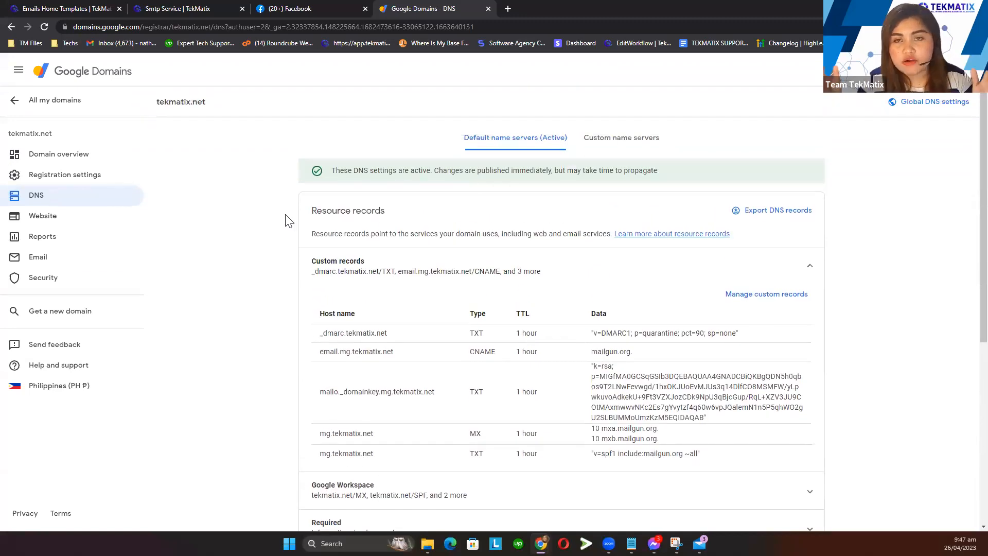
{"action": "left_click", "coordinate": [176, 7]}
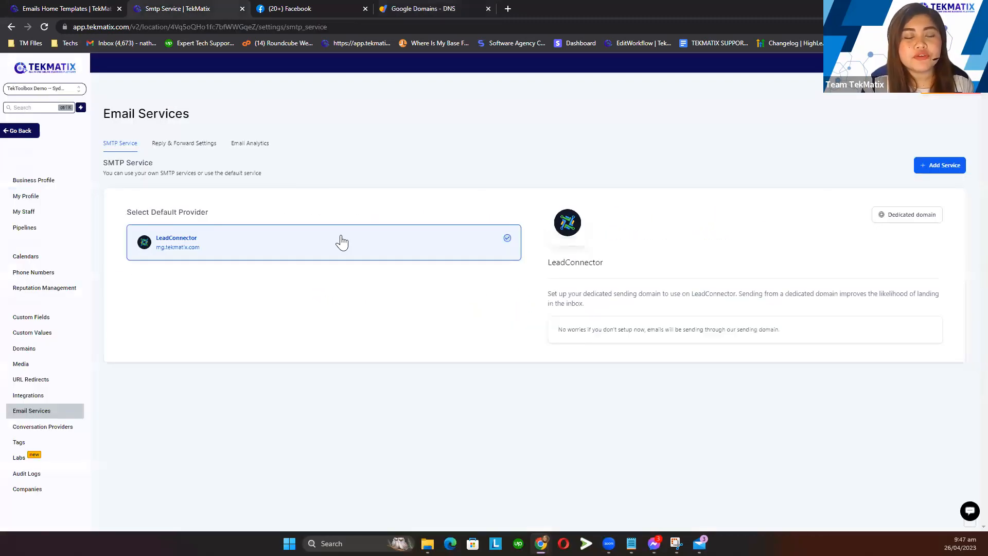
{"action": "left_click", "coordinate": [418, 7]}
{"action": "left_click_drag", "start_coordinate": [418, 7], "coordinate": [316, 26]}
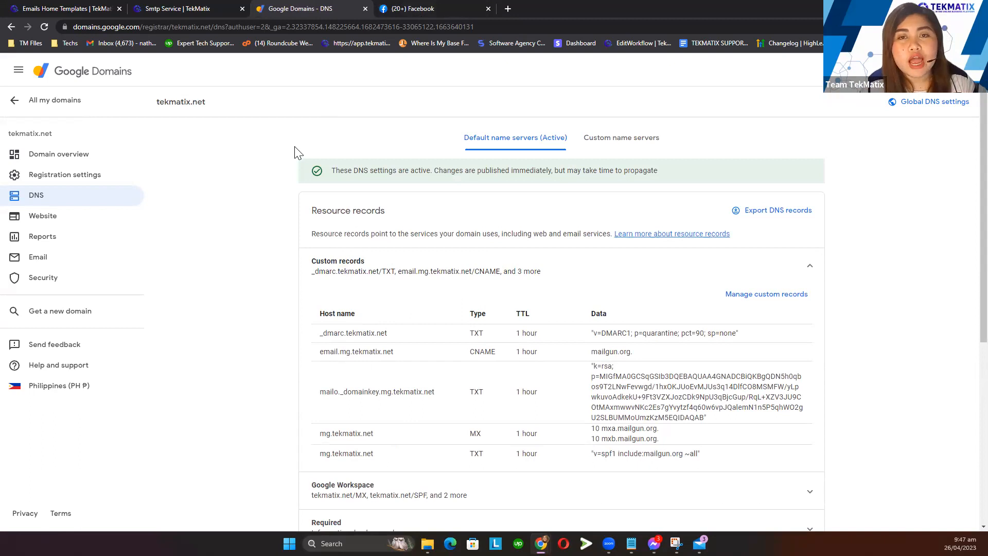
Examine the custom DNS records of tekmatix.net in Google Domains, including host names and the CNAME, TXT and MX types.
{"action": "left_click_drag", "start_coordinate": [208, 102], "coordinate": [220, 143]}
{"action": "left_click", "coordinate": [223, 139]}
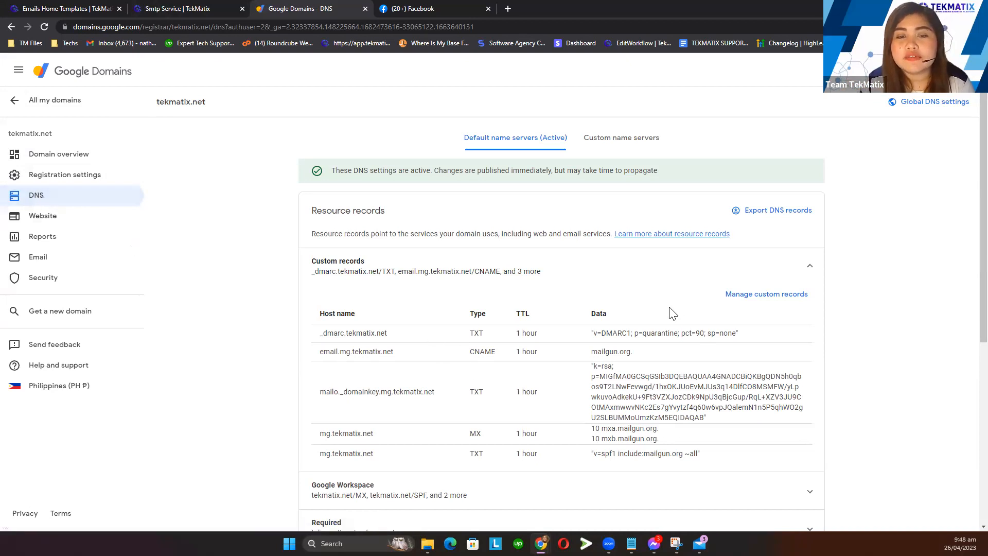
{"action": "scroll", "coordinate": [512, 323], "scroll_direction": "down", "scroll_amount": 2}
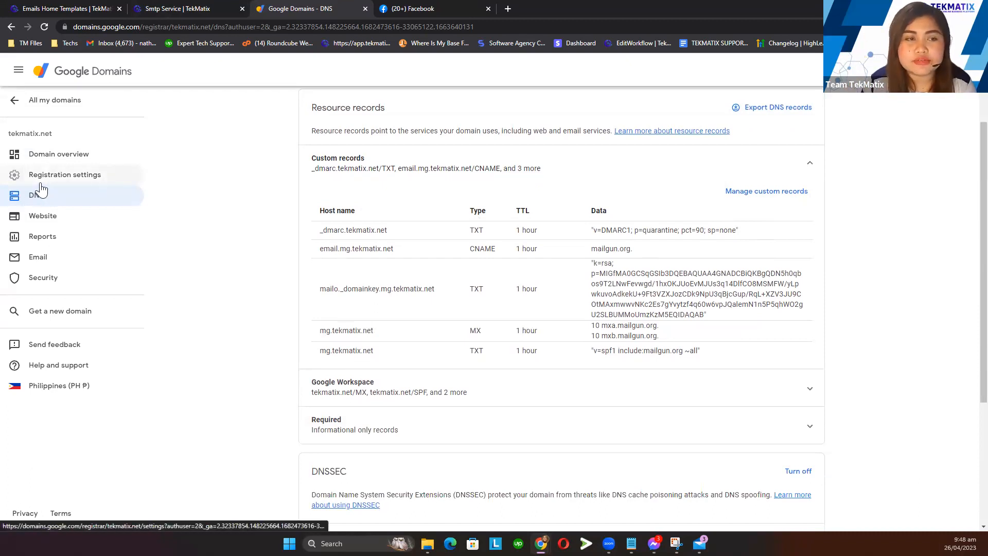
{"action": "left_click_drag", "start_coordinate": [464, 249], "coordinate": [500, 249]}
{"action": "double_click", "coordinate": [476, 289]}
{"action": "double_click", "coordinate": [475, 331]}
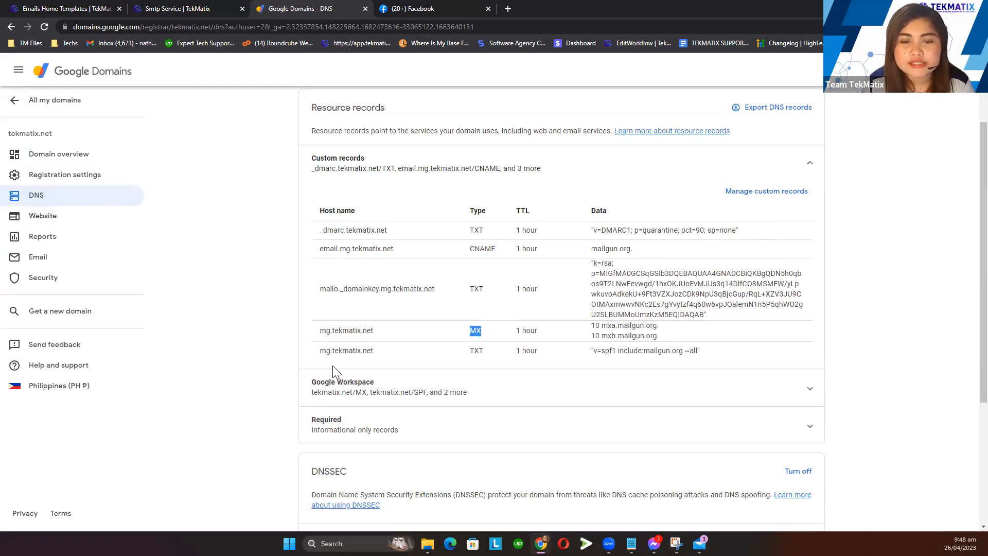
{"action": "left_click", "coordinate": [265, 363]}
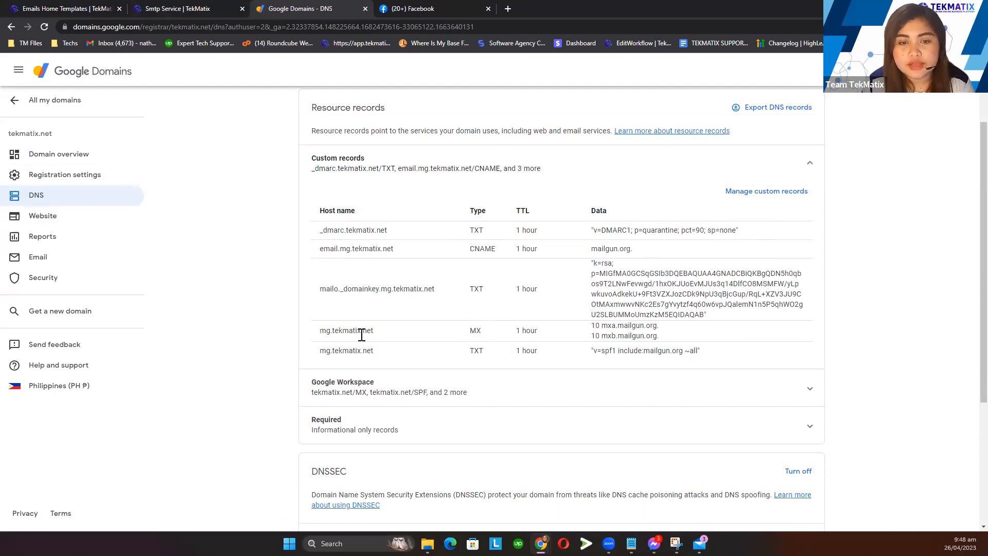
{"action": "scroll", "coordinate": [362, 335], "scroll_direction": "down", "scroll_amount": 1}
{"action": "left_click_drag", "start_coordinate": [313, 203], "coordinate": [435, 260]}
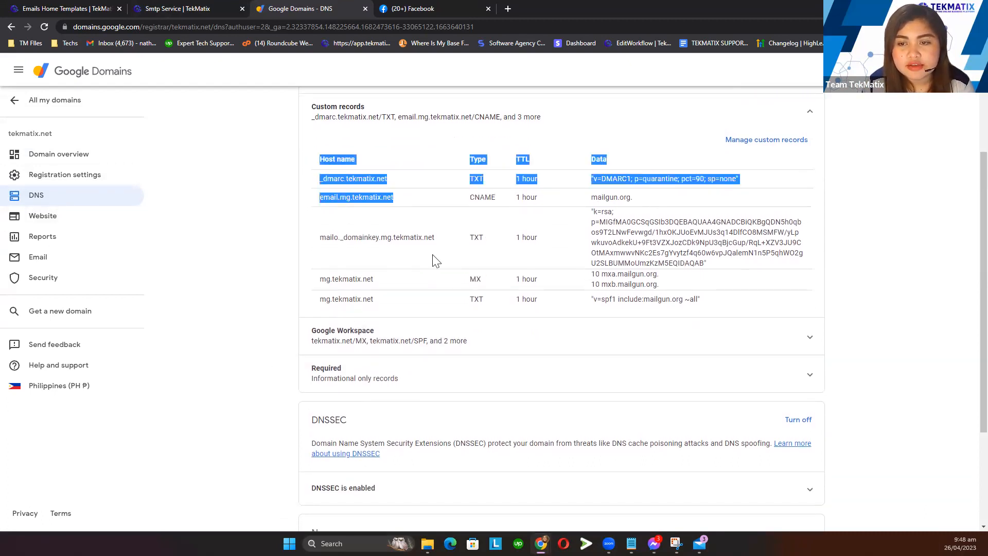
{"action": "left_click", "coordinate": [430, 264]}
{"action": "scroll", "coordinate": [431, 288], "scroll_direction": "down", "scroll_amount": 3}
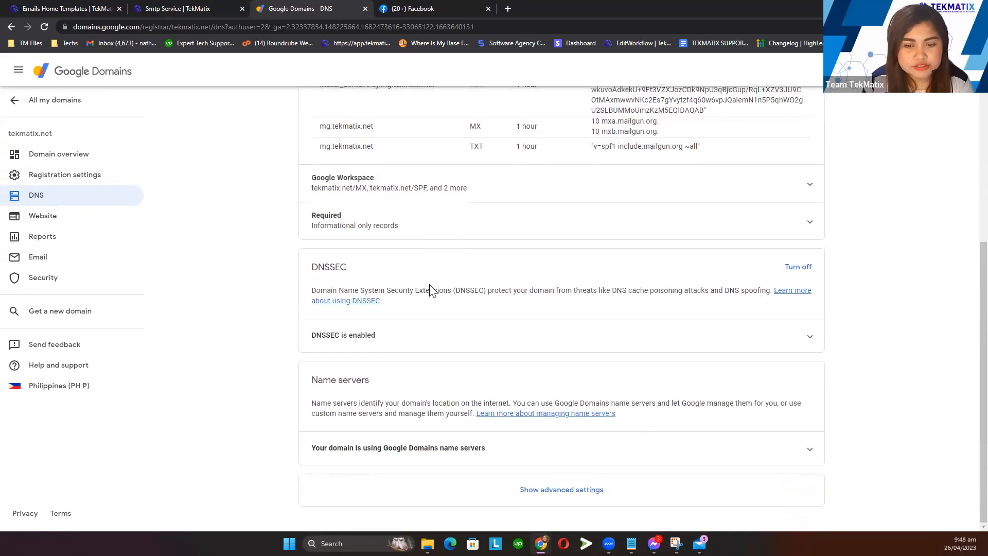
{"action": "scroll", "coordinate": [431, 290], "scroll_direction": "up", "scroll_amount": 6}
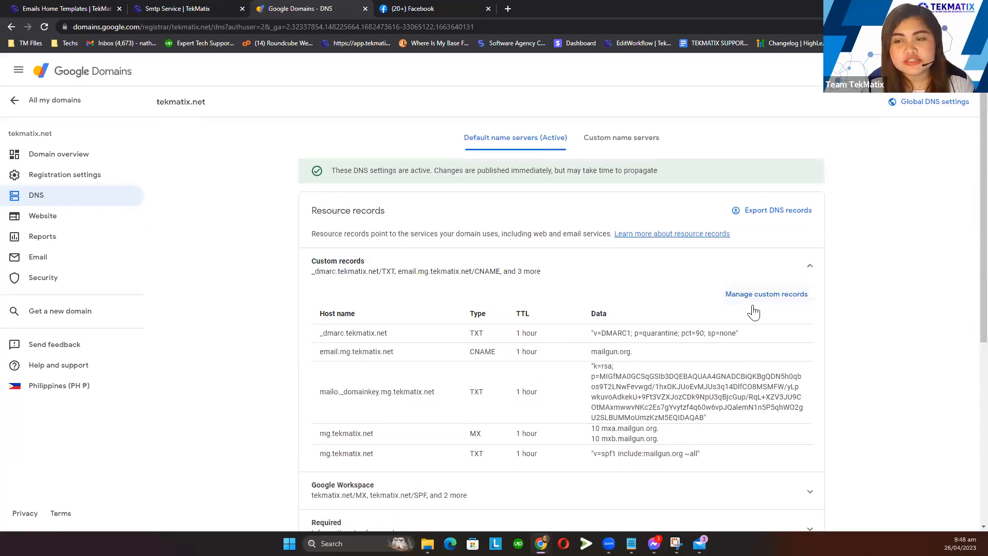
Return to the SMTP service page and start adding a dedicated domain for LeadConnector.
{"action": "left_click", "coordinate": [200, 7]}
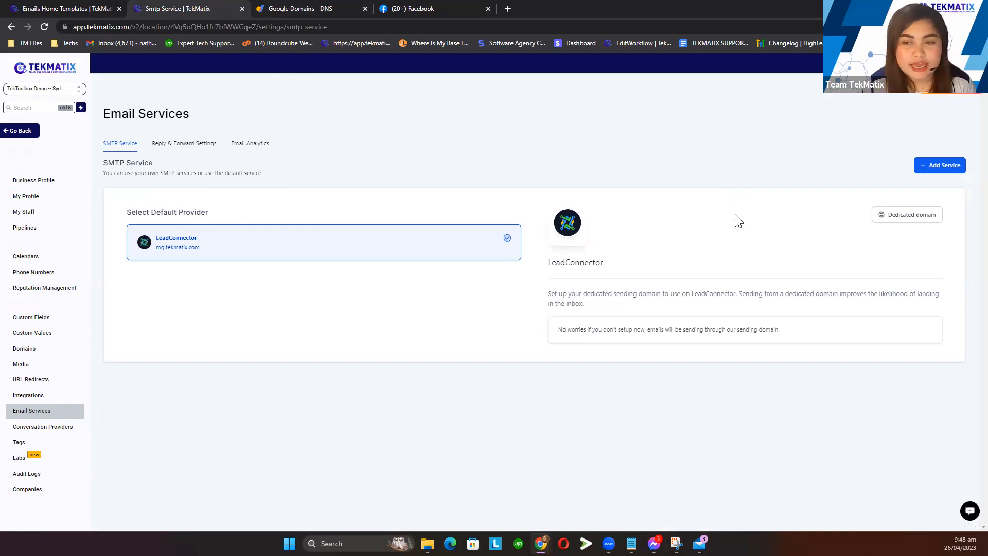
{"action": "left_click", "coordinate": [912, 220]}
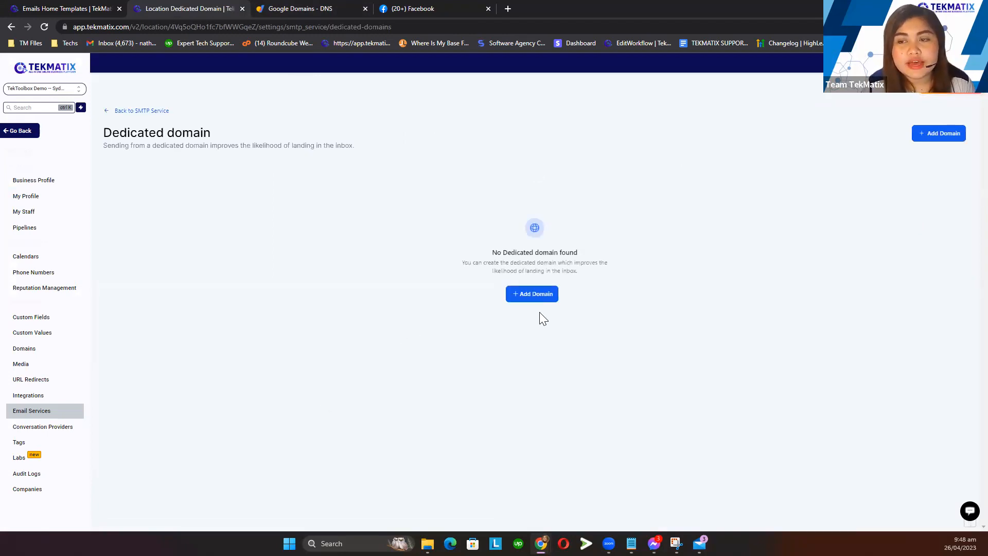
{"action": "left_click", "coordinate": [533, 297]}
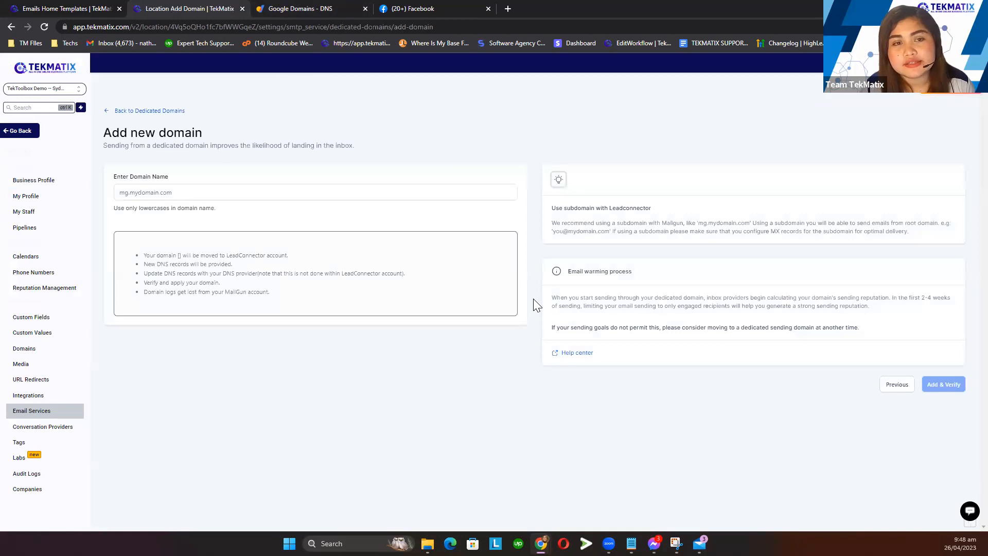
{"action": "left_click", "coordinate": [223, 192]}
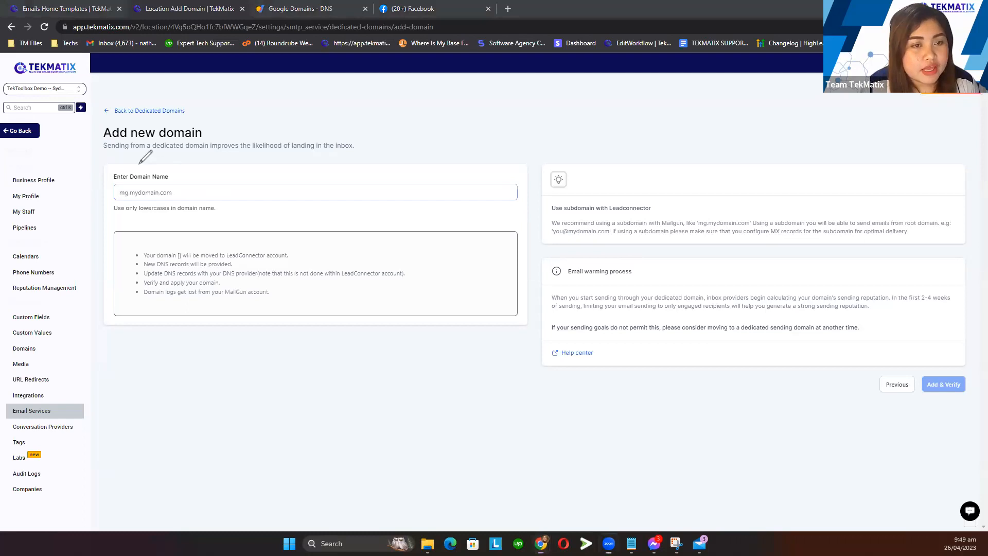
Circle the domain name field and its mg prefix in red pen, underline the sample domain, and clear the markings.
{"action": "mouse_move", "coordinate": [119, 160]}
{"action": "left_mouse_down"}
{"action": "mouse_move", "coordinate": [101, 208]}
{"action": "mouse_move", "coordinate": [145, 154]}
{"action": "mouse_move", "coordinate": [70, 154]}
{"action": "left_mouse_up"}
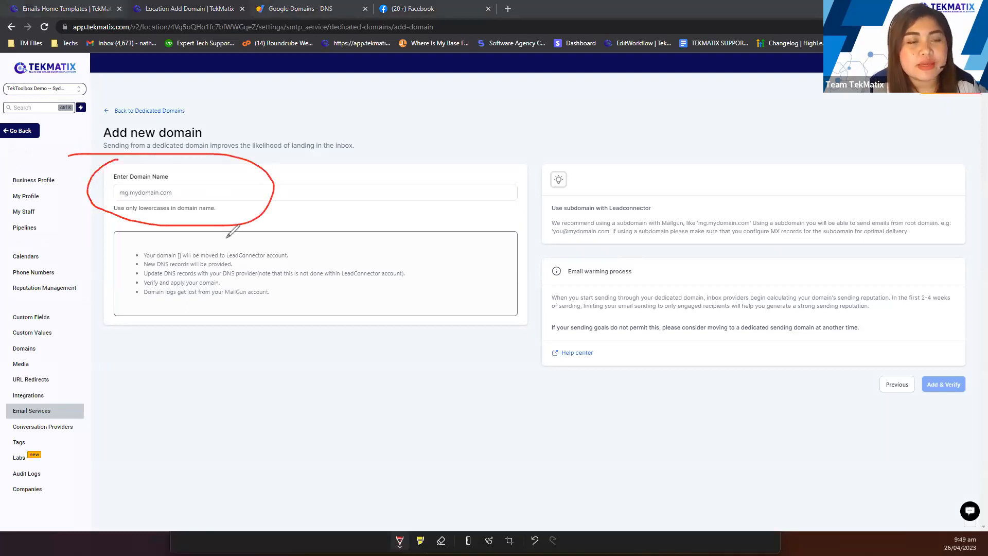
{"action": "left_click_drag", "start_coordinate": [109, 203], "coordinate": [186, 205]}
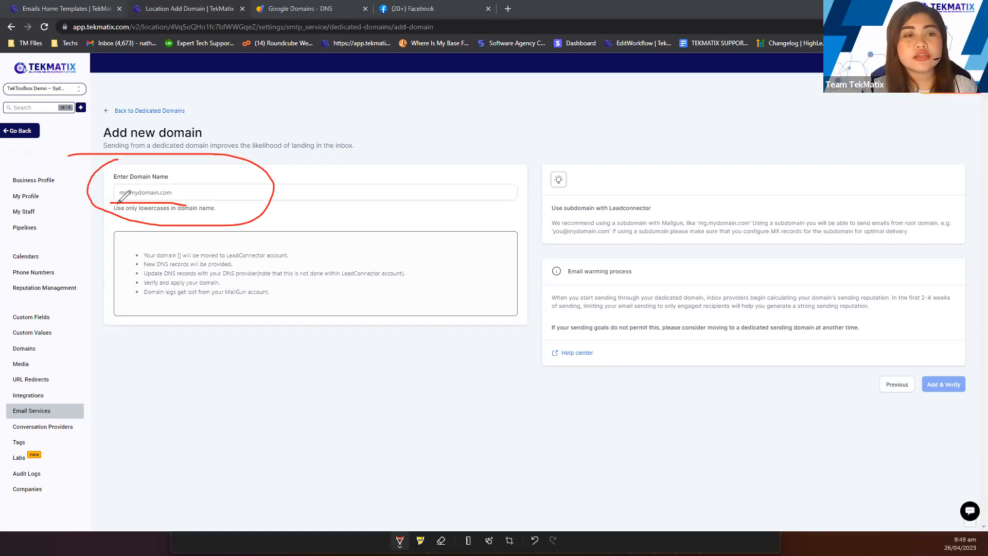
{"action": "mouse_move", "coordinate": [128, 188]}
{"action": "left_mouse_down"}
{"action": "mouse_move", "coordinate": [114, 193]}
{"action": "mouse_move", "coordinate": [128, 201]}
{"action": "left_mouse_up"}
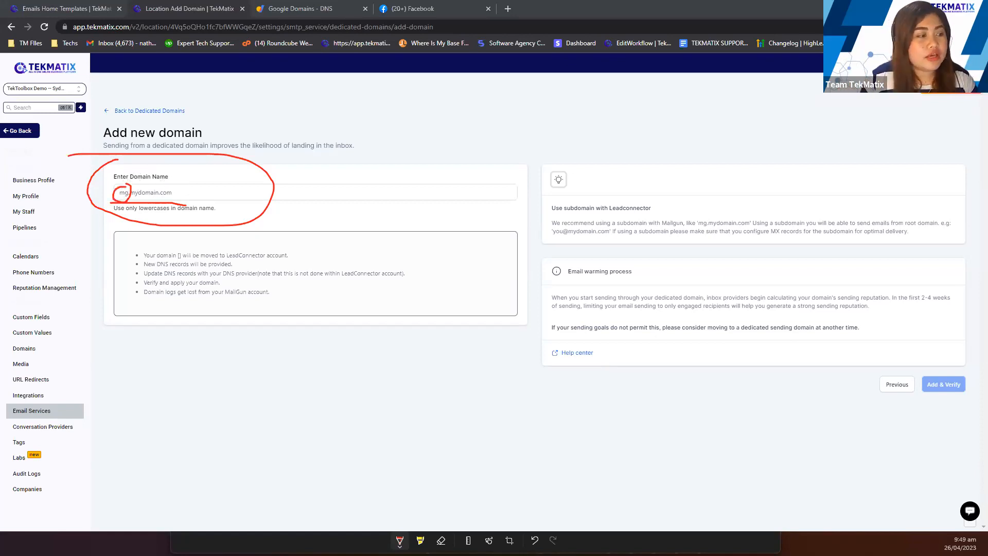
{"action": "left_click_drag", "start_coordinate": [115, 204], "coordinate": [170, 202]}
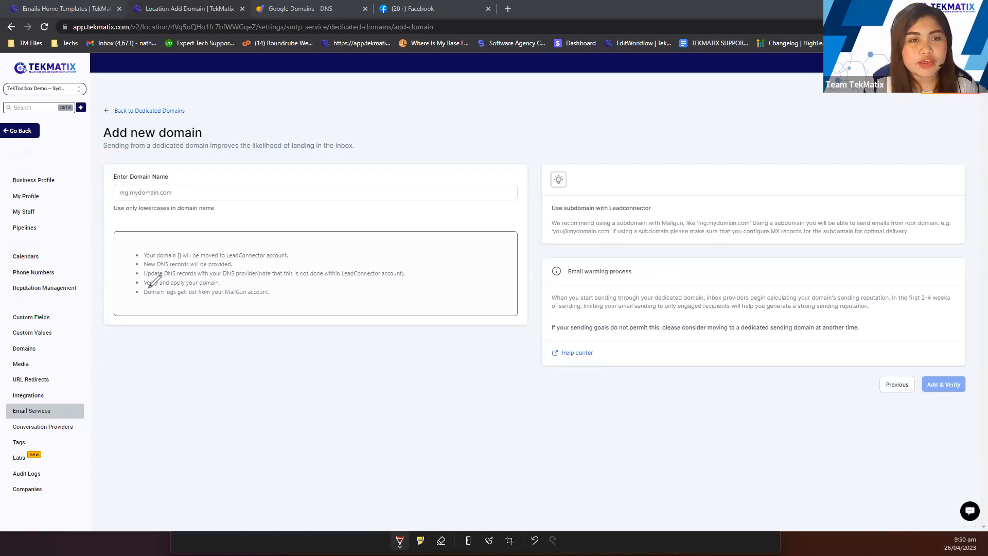
{"action": "left_click", "coordinate": [351, 189]}
Check the root domain, record data and mg subdomain host name in the tekmatix.net DNS records in Google Domains.
{"action": "key", "text": "ctrl+Tab"}
{"action": "left_click_drag", "start_coordinate": [210, 105], "coordinate": [154, 102]}
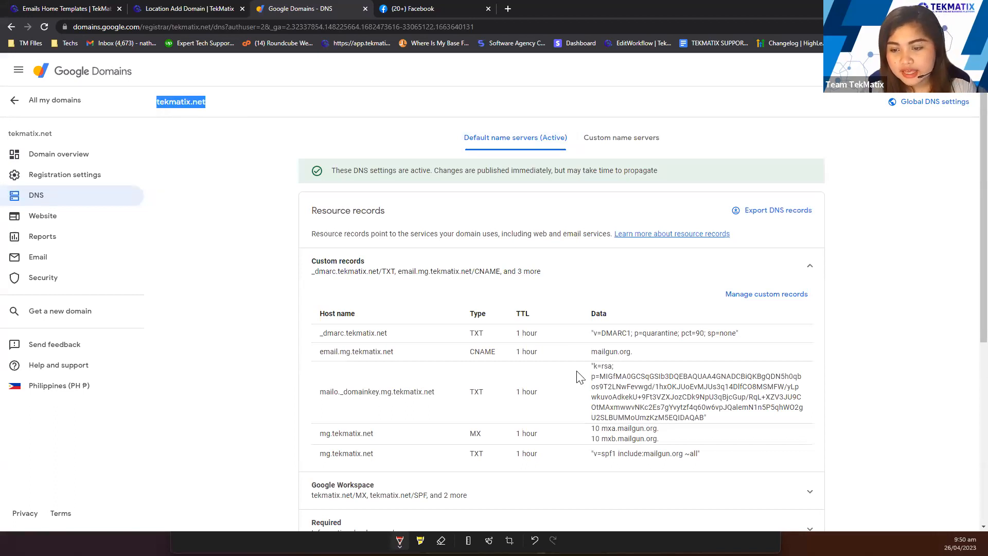
{"action": "scroll", "coordinate": [669, 411], "scroll_direction": "down", "scroll_amount": 1}
{"action": "left_click_drag", "start_coordinate": [718, 367], "coordinate": [583, 316]}
{"action": "left_click_drag", "start_coordinate": [381, 407], "coordinate": [350, 366]}
{"action": "left_click", "coordinate": [318, 387]}
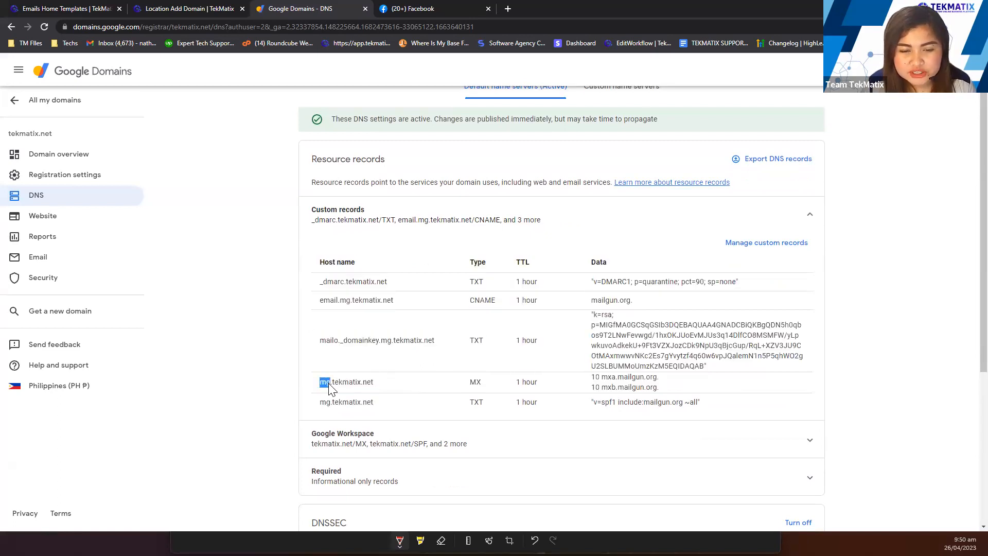
{"action": "left_click", "coordinate": [199, 9]}
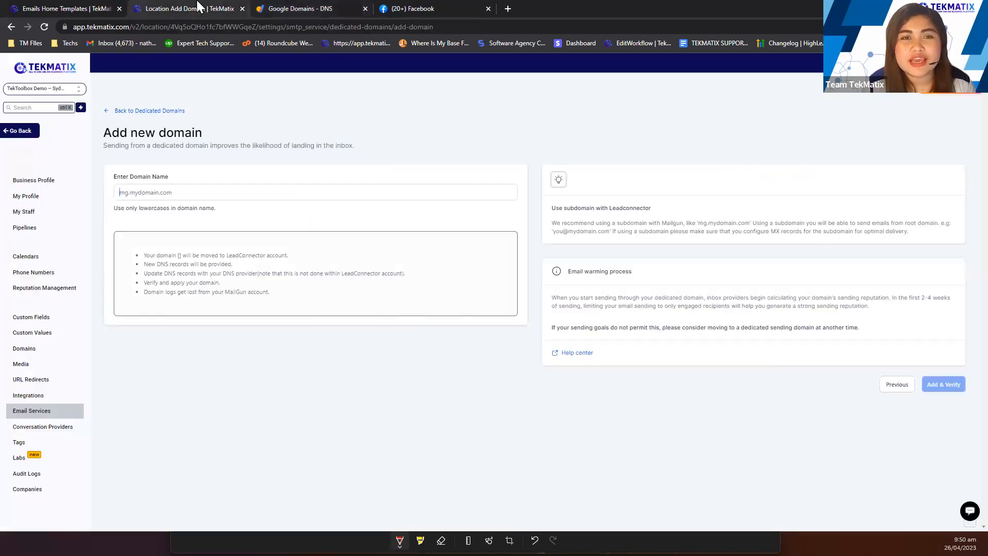
{"action": "left_click", "coordinate": [287, 7]}
{"action": "scroll", "coordinate": [349, 159], "scroll_direction": "up", "scroll_amount": 1}
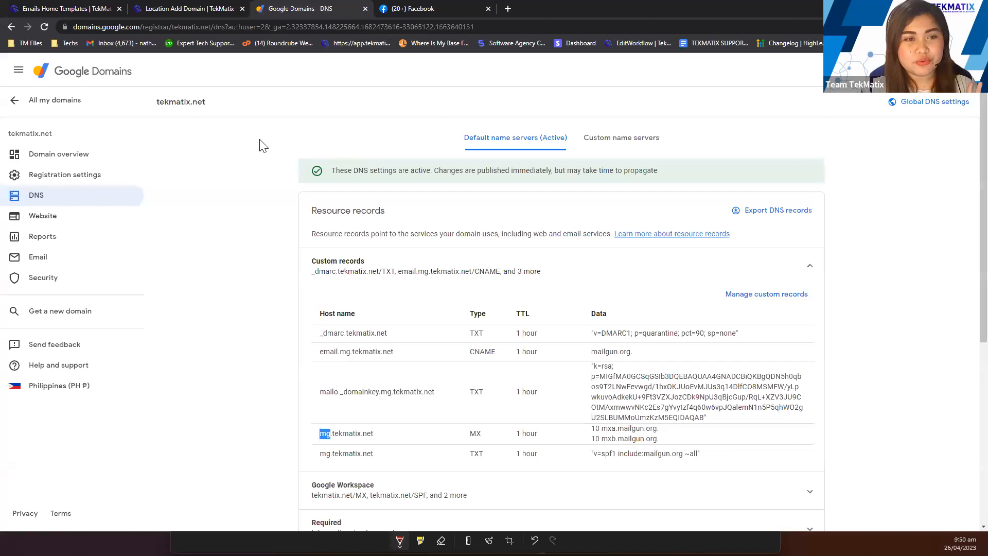
Return to the TekMatix add-domain page, enter mail.tekmatix.net as the dedicated domain and submit it for verification.
{"action": "left_click", "coordinate": [175, 7]}
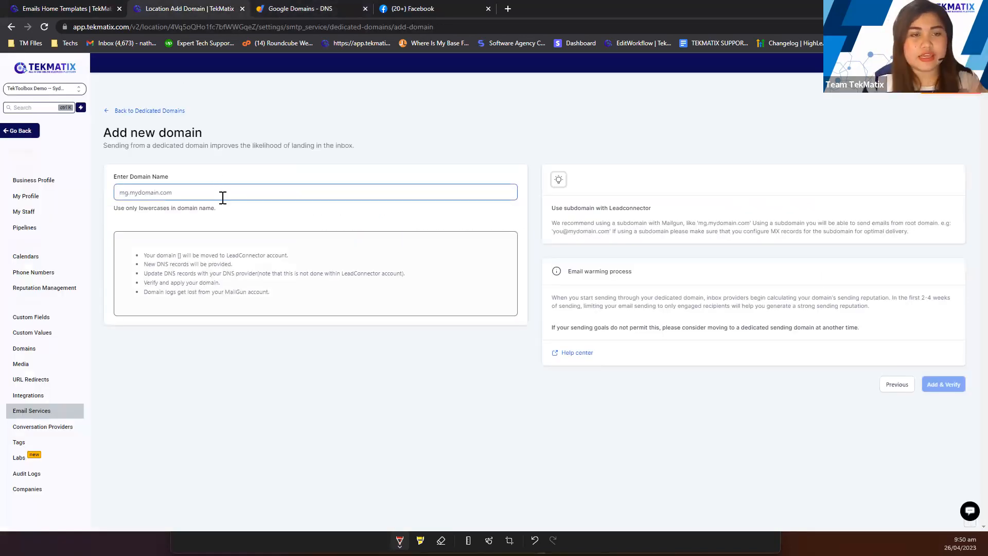
{"action": "type", "text": "mail"}
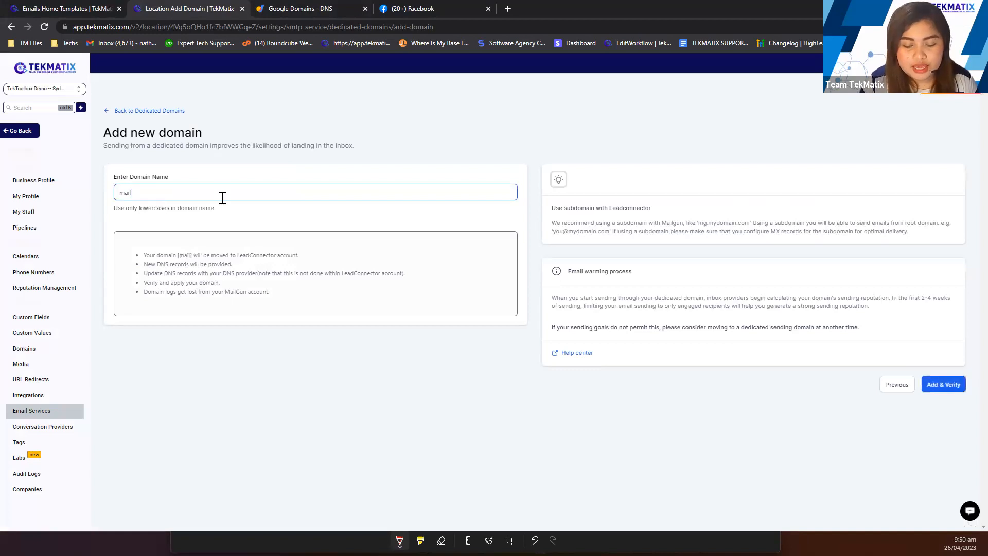
{"action": "type", "text": ".tekmatix.c"}
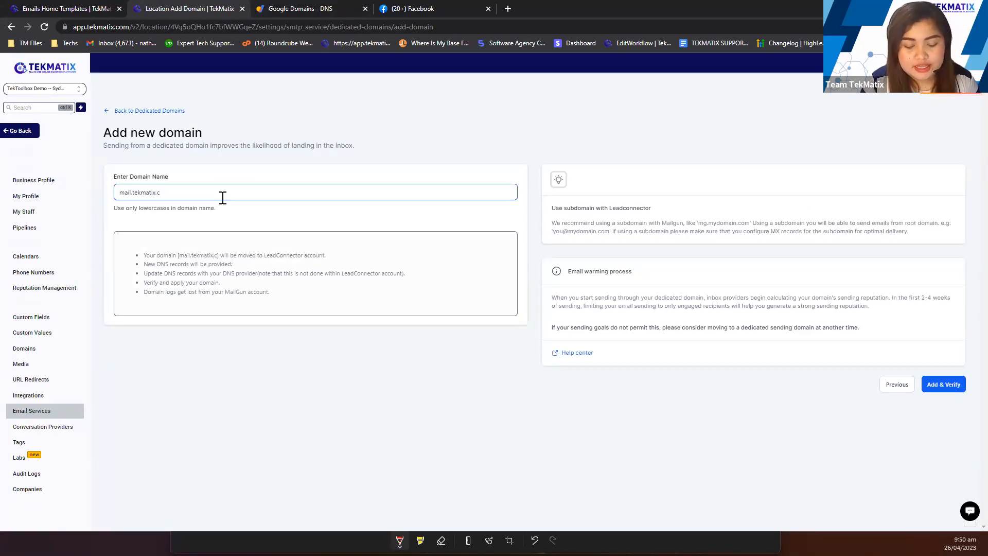
{"action": "key", "text": "BackSpace"}
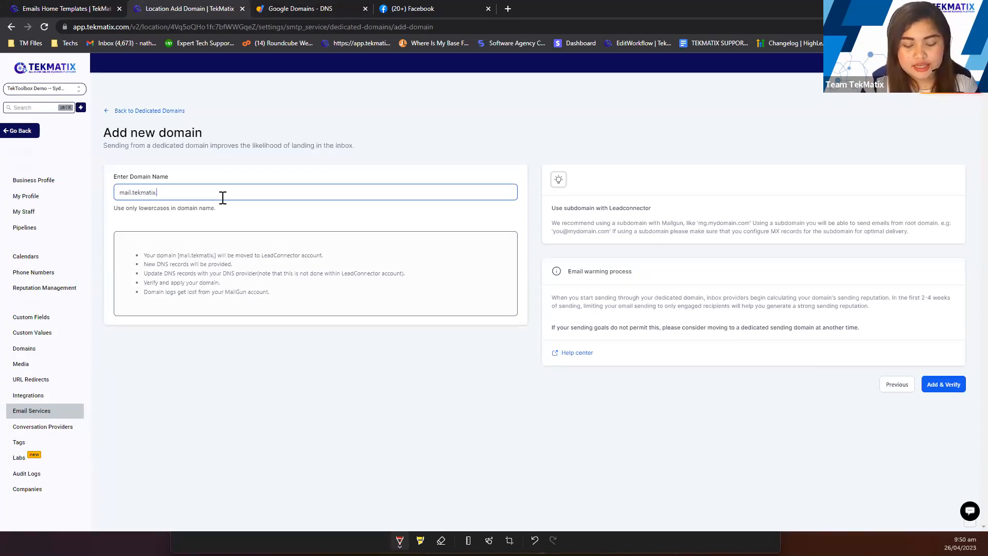
{"action": "type", "text": "net"}
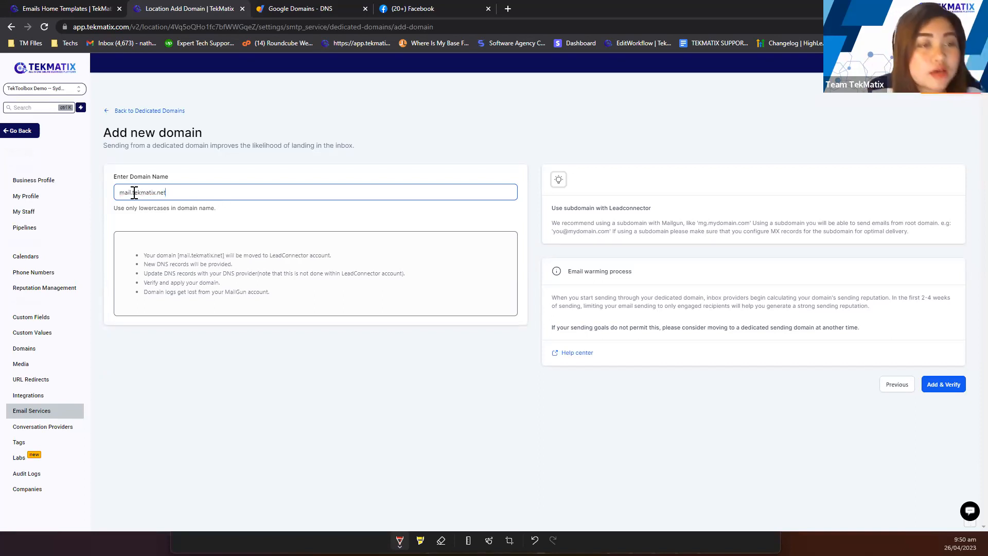
{"action": "left_click_drag", "start_coordinate": [132, 192], "coordinate": [109, 194]}
{"action": "left_click", "coordinate": [262, 237]}
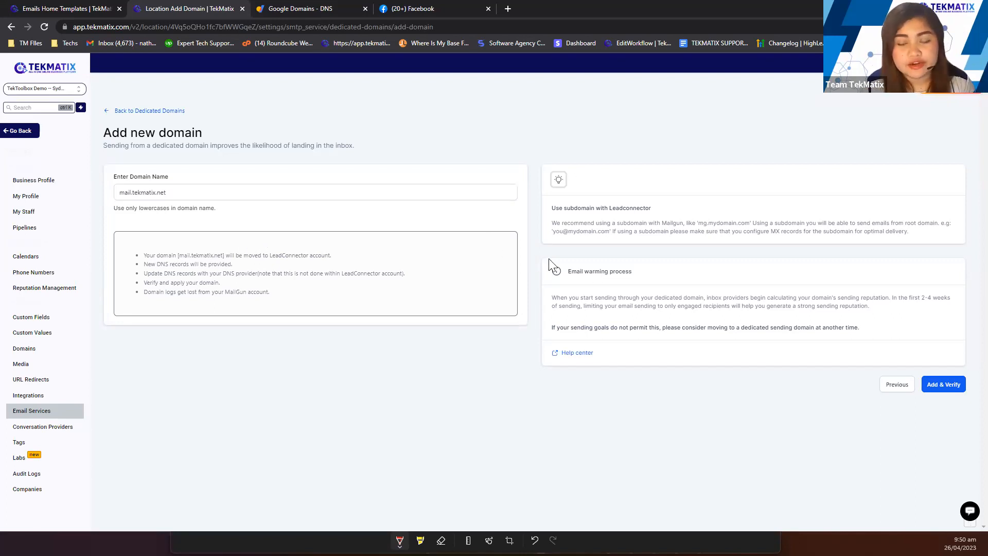
{"action": "left_click", "coordinate": [951, 385]}
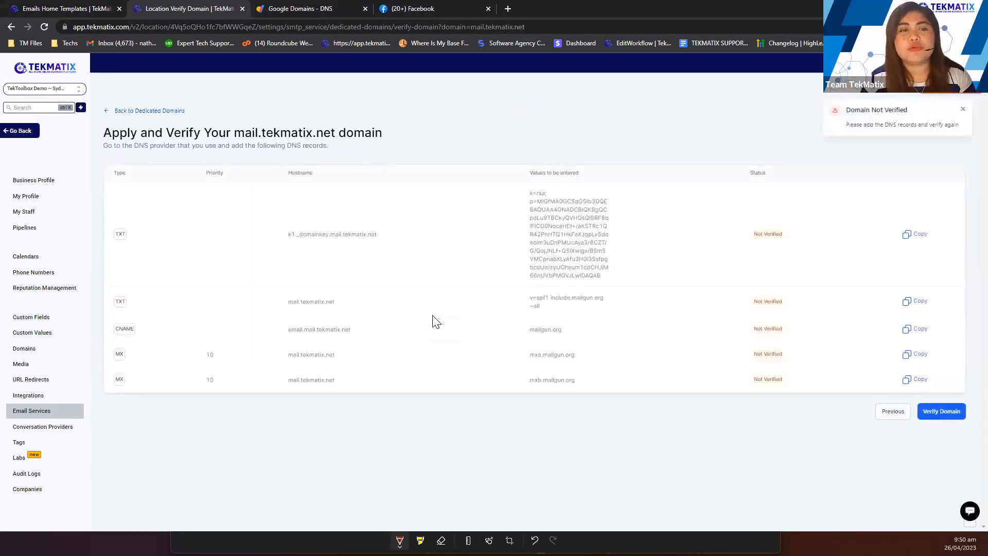
Examine the DNS records required for mail.tekmatix.net, going through the TXT, CNAME and MX record types.
{"action": "left_click_drag", "start_coordinate": [214, 214], "coordinate": [964, 388]}
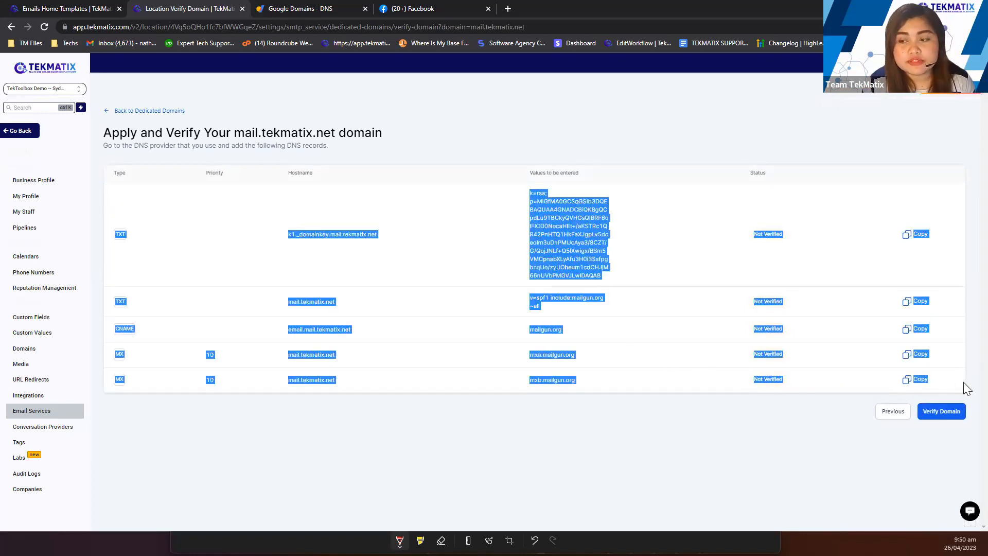
{"action": "left_click", "coordinate": [466, 446]}
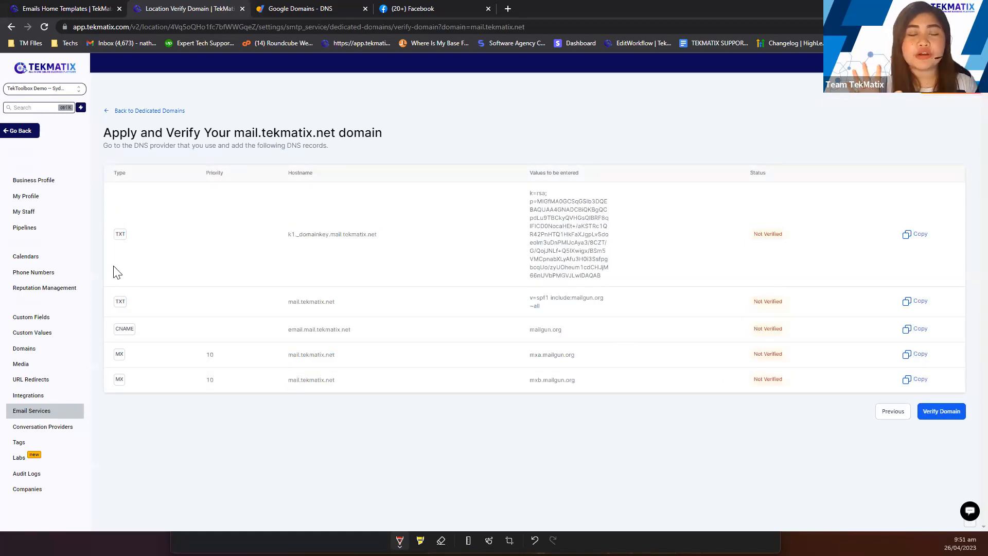
{"action": "double_click", "coordinate": [121, 235]}
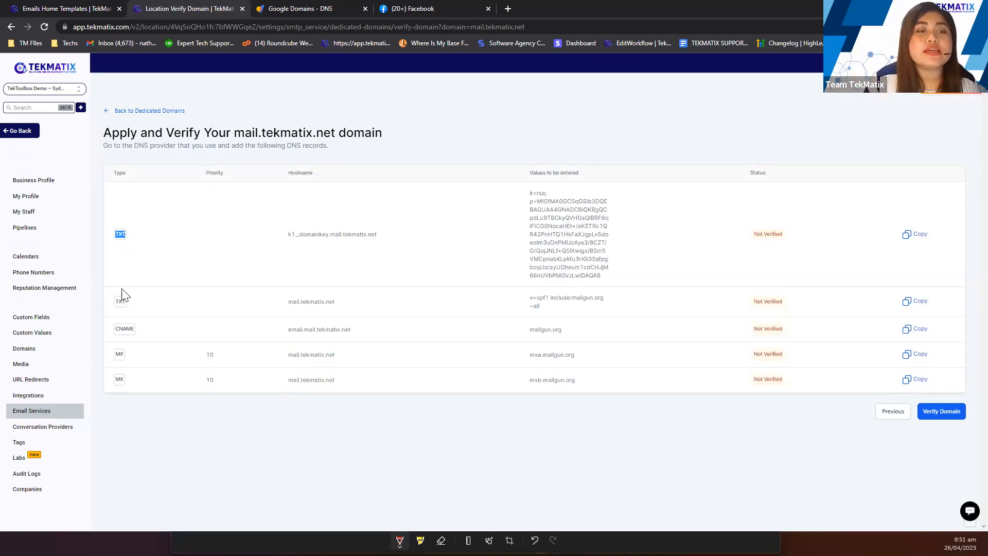
{"action": "double_click", "coordinate": [121, 302]}
{"action": "double_click", "coordinate": [124, 330]}
{"action": "double_click", "coordinate": [119, 355]}
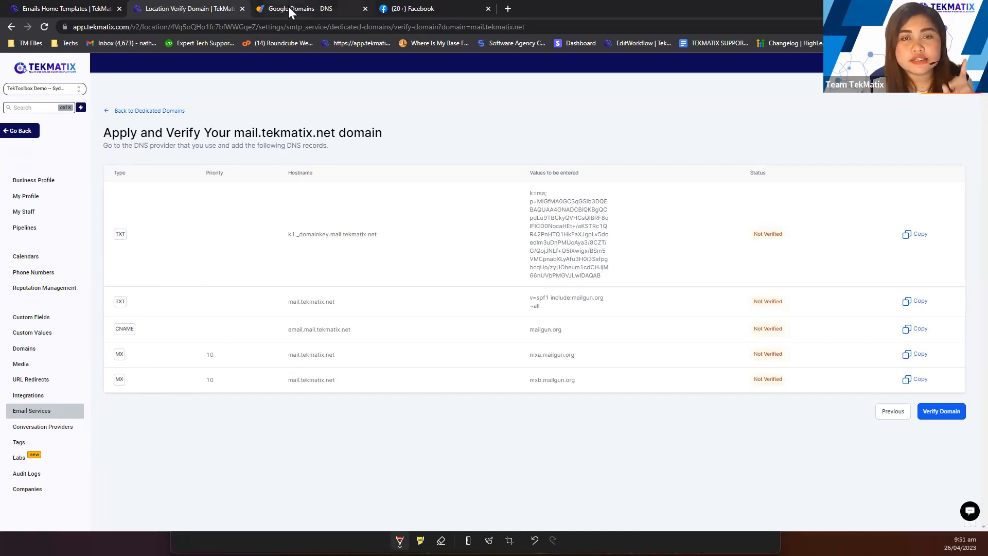
Switch to Google Domains, open the custom records of tekmatix.net for editing and add a new blank record.
{"action": "mouse_move", "coordinate": [288, 6]}
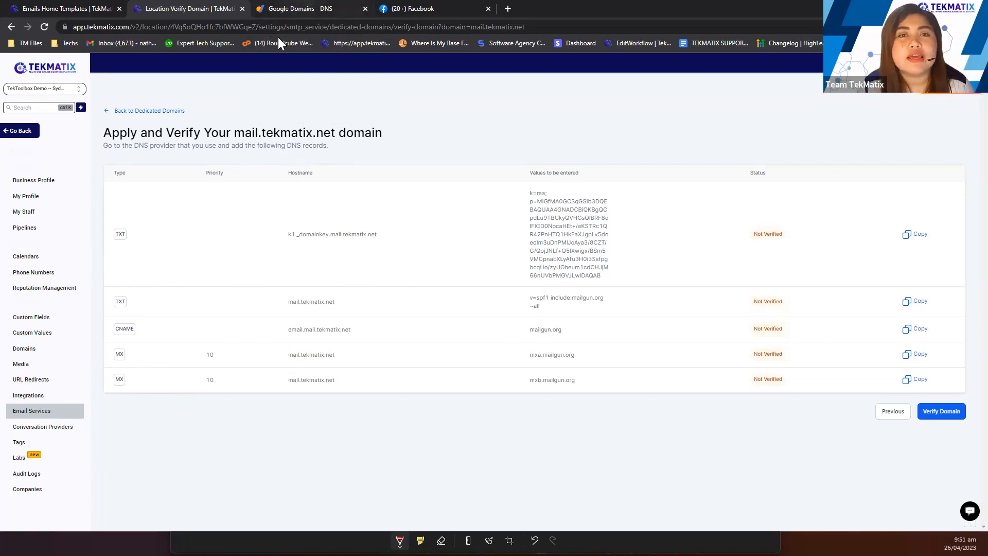
{"action": "left_click", "coordinate": [300, 9]}
{"action": "scroll", "coordinate": [578, 298], "scroll_direction": "down", "scroll_amount": 1}
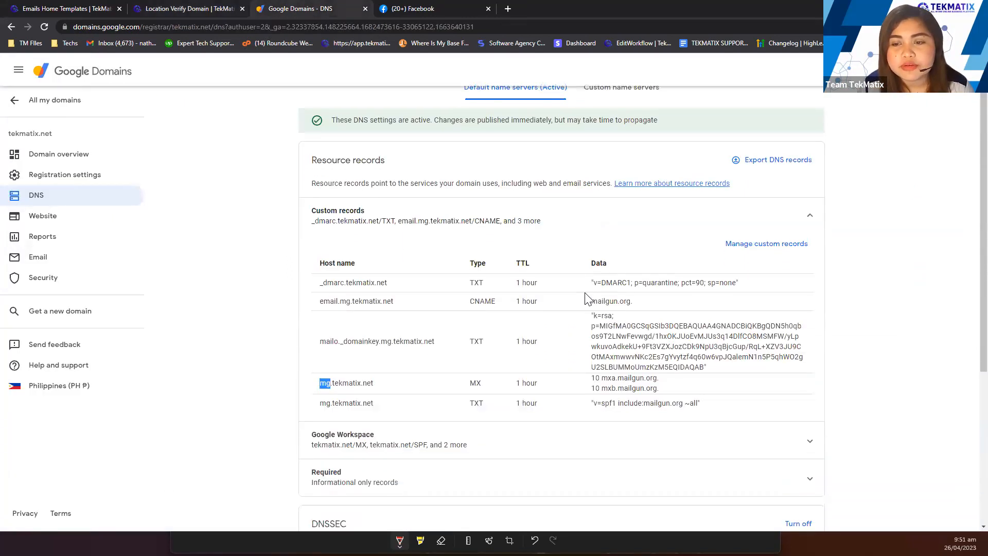
{"action": "left_click", "coordinate": [762, 244]}
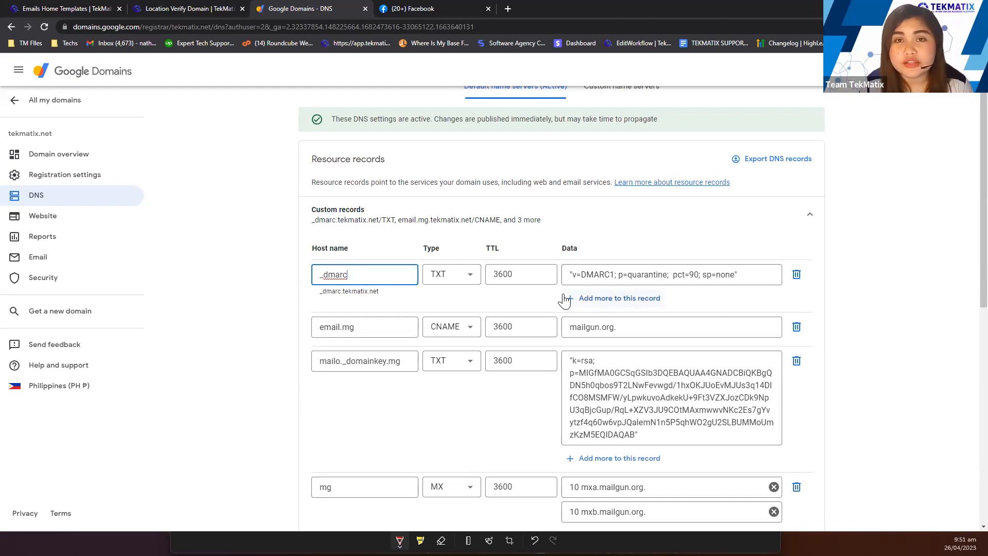
{"action": "scroll", "coordinate": [512, 331], "scroll_direction": "down", "scroll_amount": 9}
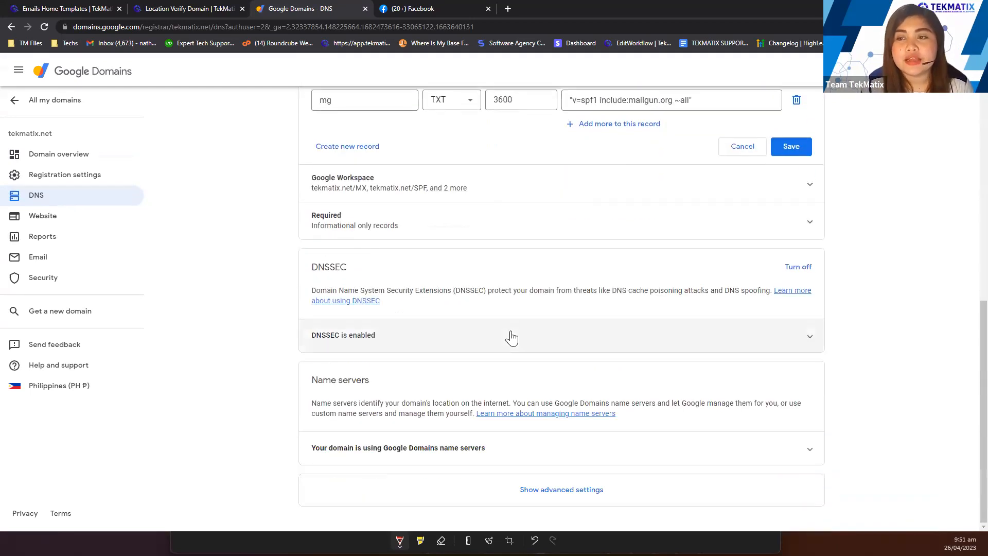
{"action": "scroll", "coordinate": [511, 337], "scroll_direction": "up", "scroll_amount": 2}
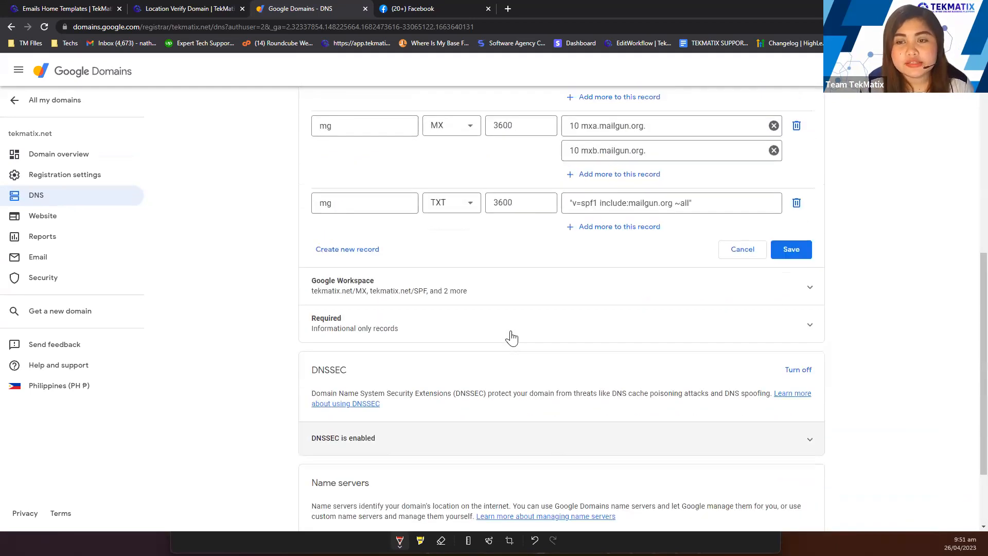
{"action": "left_click", "coordinate": [348, 250]}
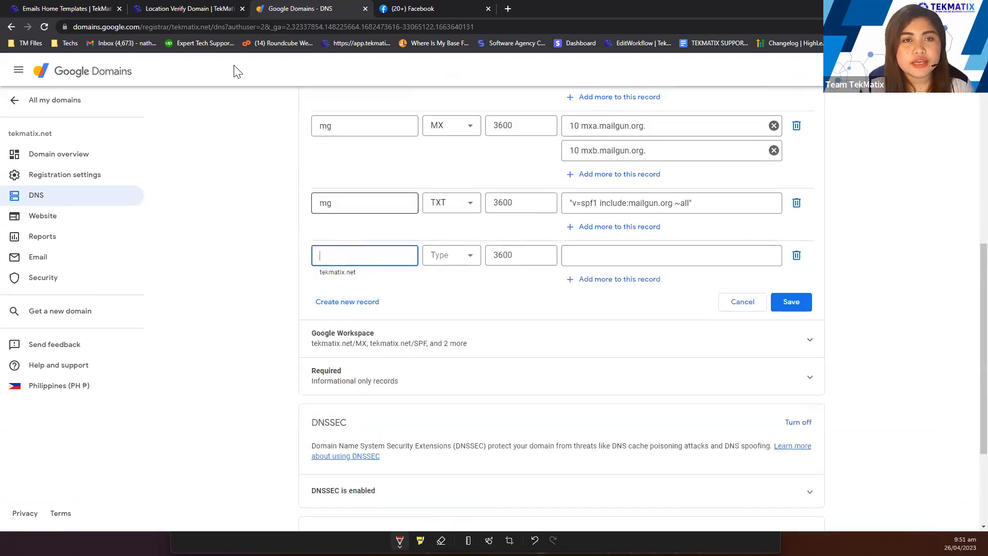
Check the type, hostname and value of the first TXT record required for mail.tekmatix.net in TekMatix.
{"action": "left_click", "coordinate": [181, 8]}
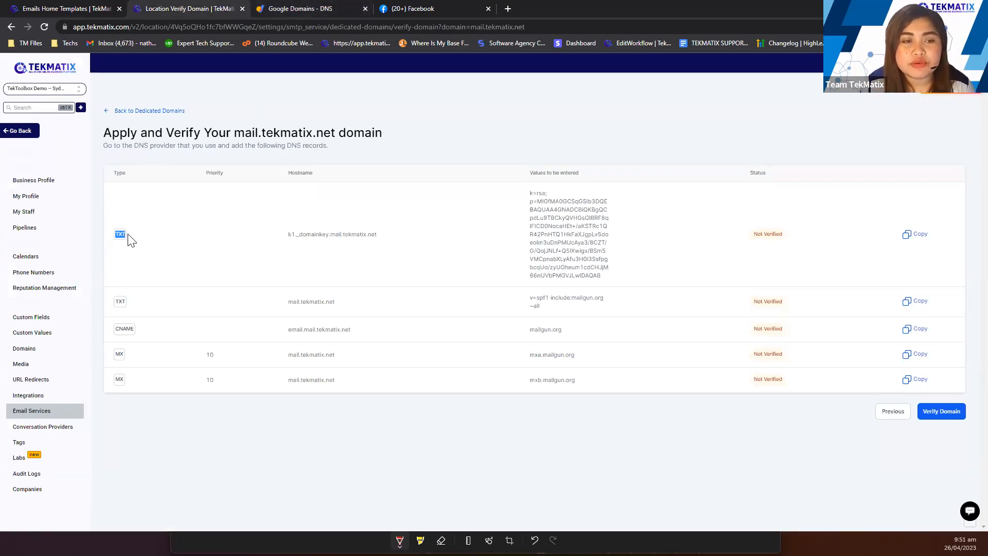
{"action": "triple_click", "coordinate": [304, 234]}
{"action": "left_click_drag", "start_coordinate": [531, 193], "coordinate": [632, 305]}
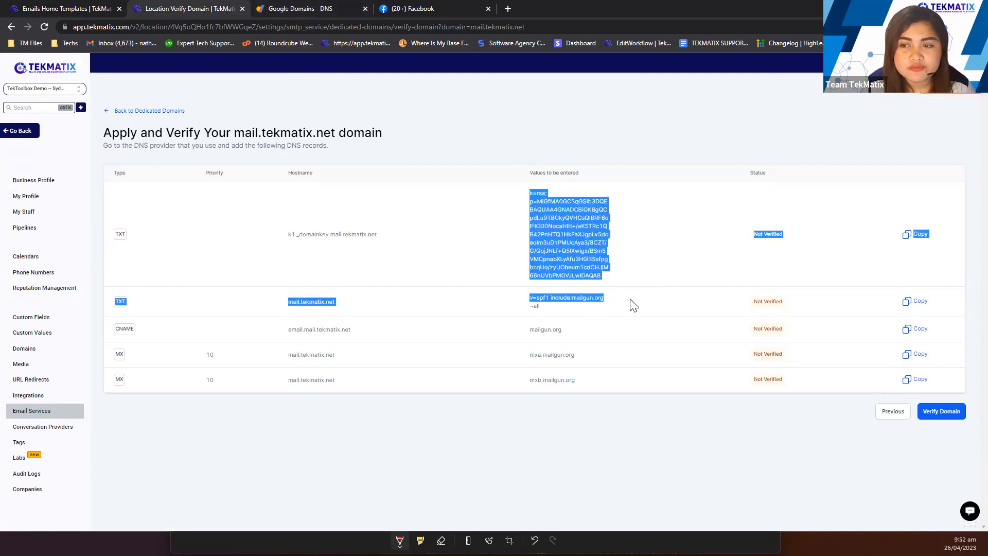
{"action": "left_click", "coordinate": [550, 268]}
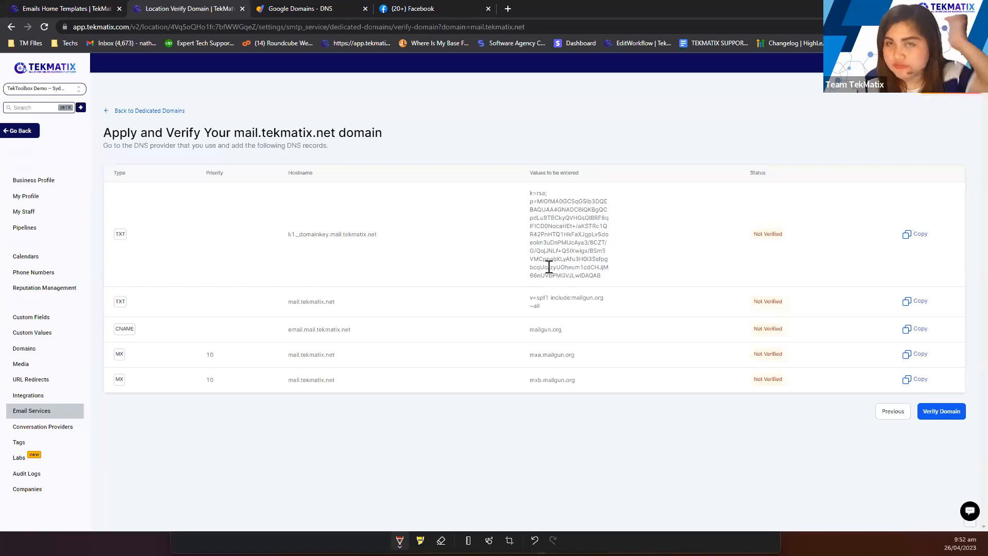
{"action": "double_click", "coordinate": [123, 234]}
{"action": "left_click", "coordinate": [181, 238]}
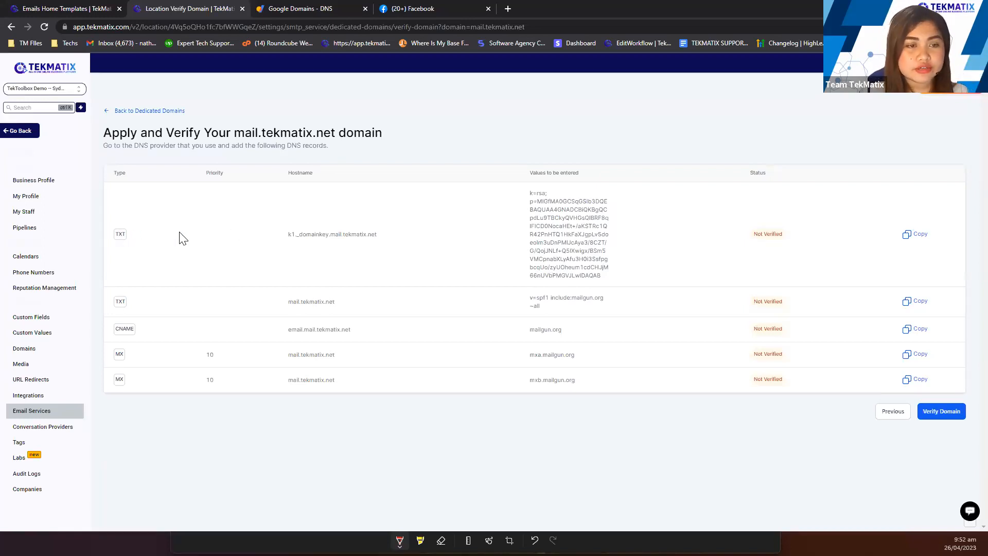
Return to Google Domains and set the new custom record's type to TXT.
{"action": "left_click", "coordinate": [281, 7]}
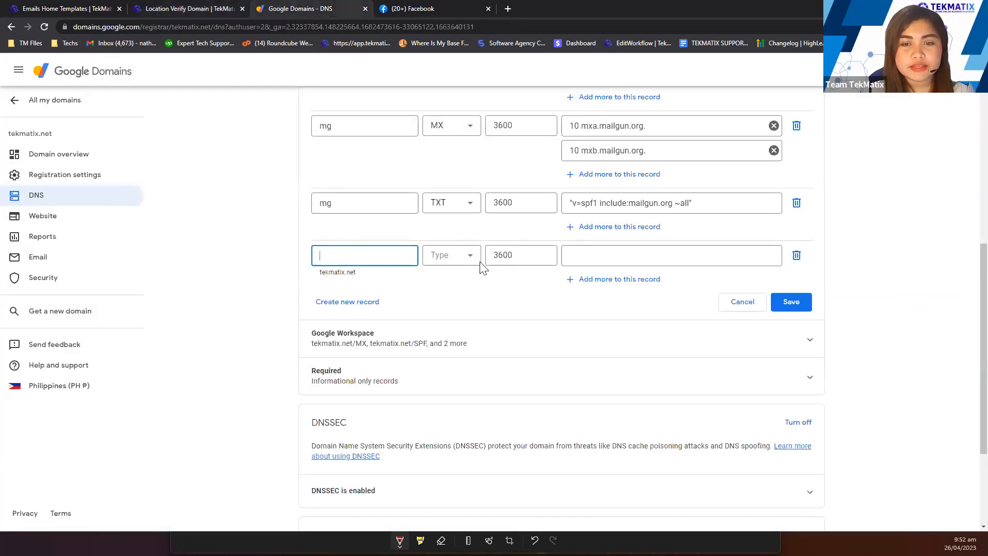
{"action": "left_click", "coordinate": [455, 257]}
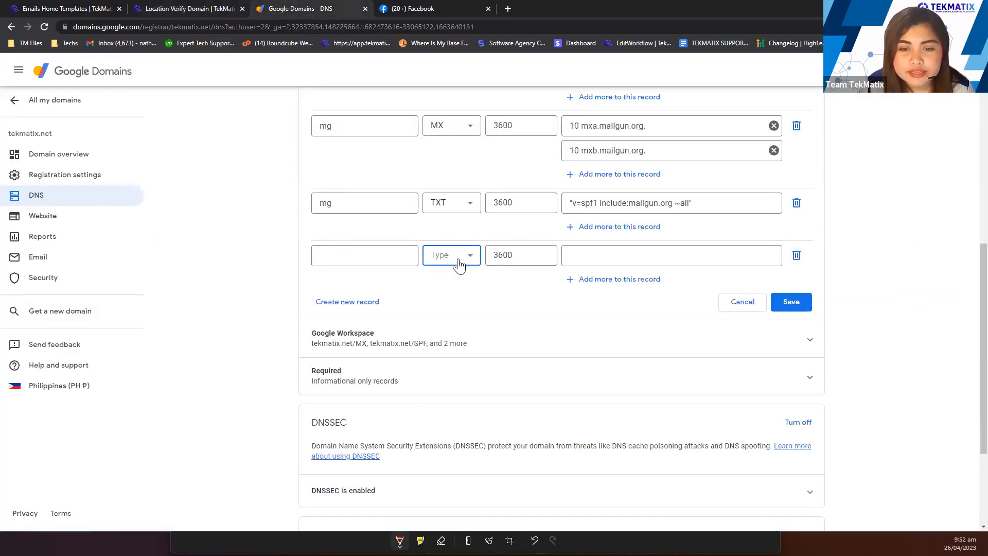
{"action": "scroll", "coordinate": [455, 350], "scroll_direction": "down", "scroll_amount": 2}
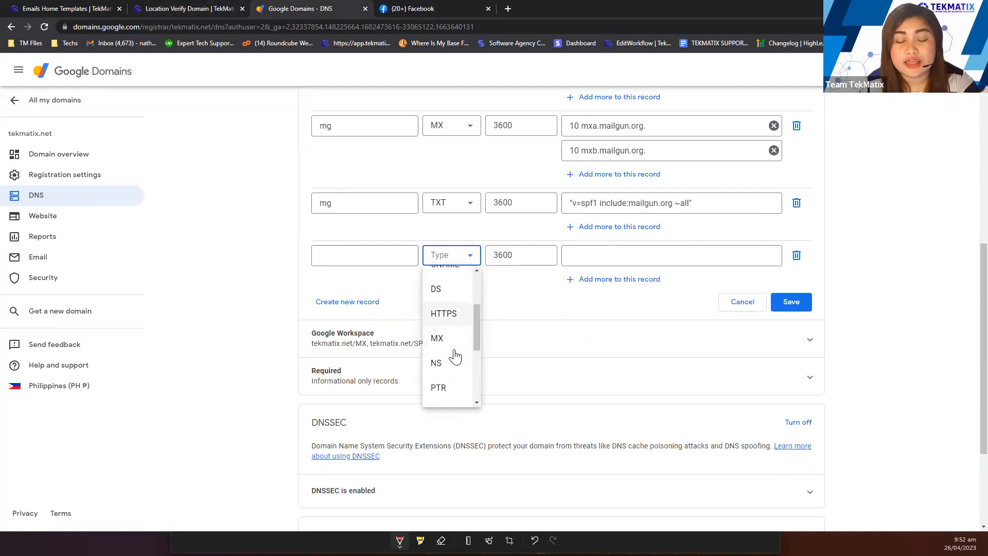
{"action": "scroll", "coordinate": [453, 356], "scroll_direction": "down", "scroll_amount": 3}
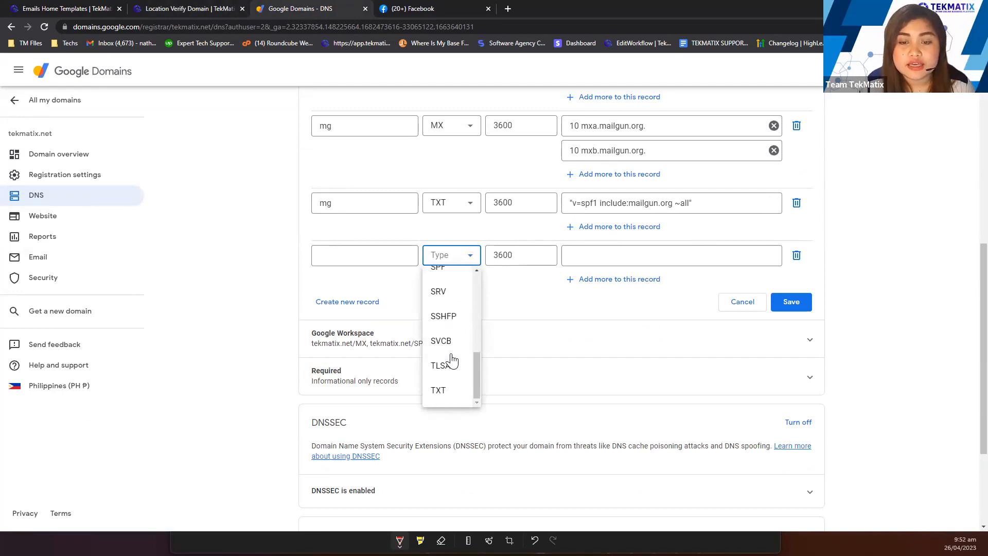
{"action": "left_click", "coordinate": [440, 393]}
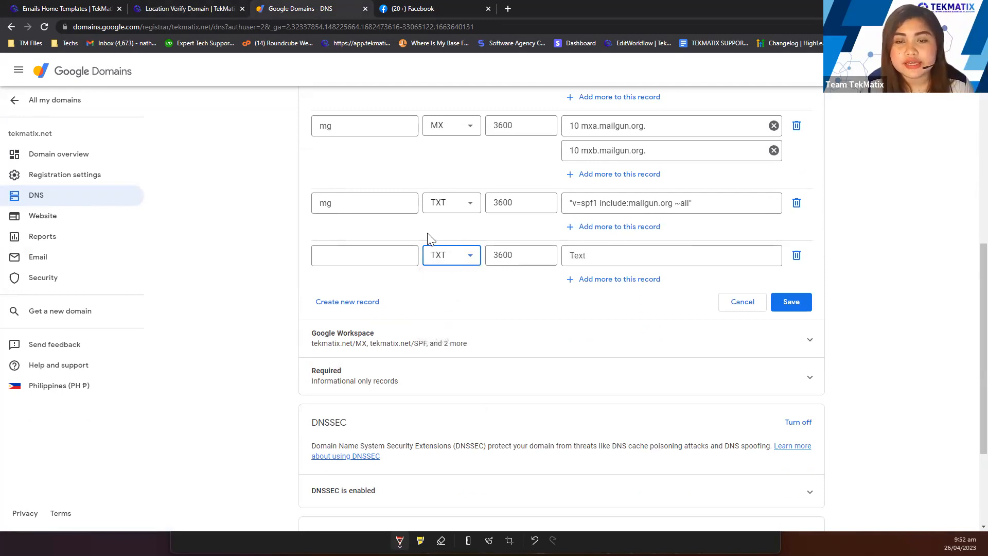
Compare the Hostname column in TekMatix with the Host name column of the custom records in Google Domains.
{"action": "left_click", "coordinate": [187, 8]}
{"action": "left_click_drag", "start_coordinate": [282, 175], "coordinate": [322, 178]}
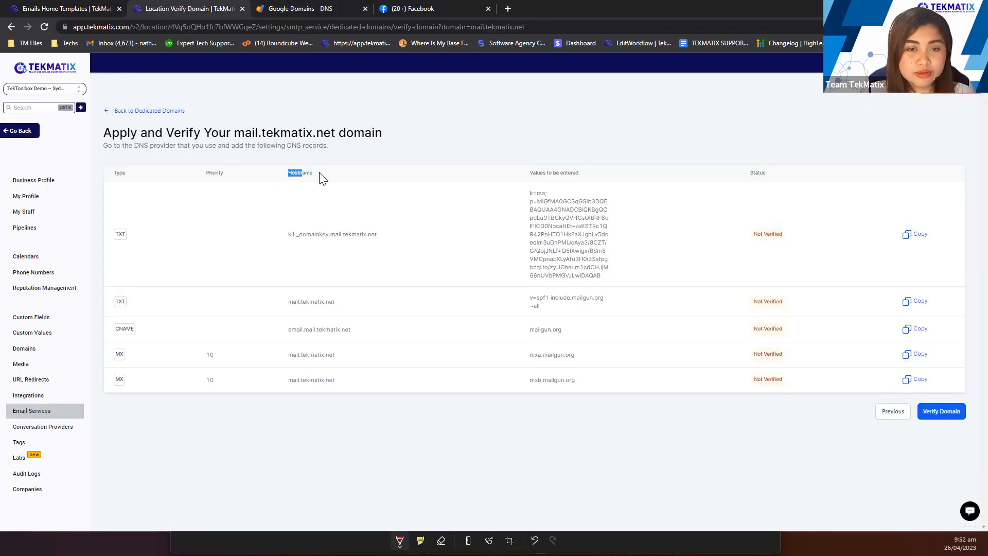
{"action": "left_click", "coordinate": [309, 9]}
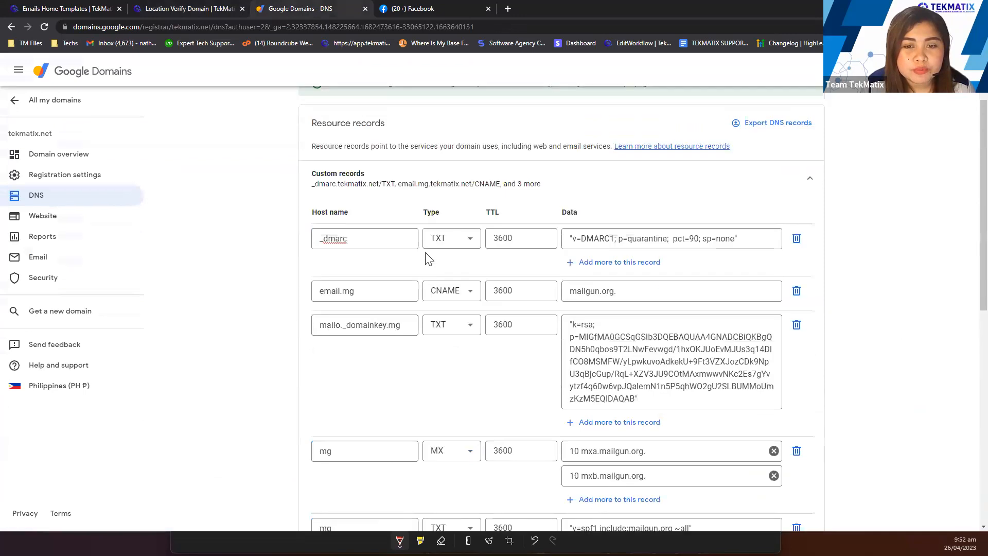
{"action": "scroll", "coordinate": [427, 258], "scroll_direction": "up", "scroll_amount": 2}
{"action": "scroll", "coordinate": [408, 304], "scroll_direction": "down", "scroll_amount": 1}
{"action": "left_click_drag", "start_coordinate": [348, 249], "coordinate": [315, 249]}
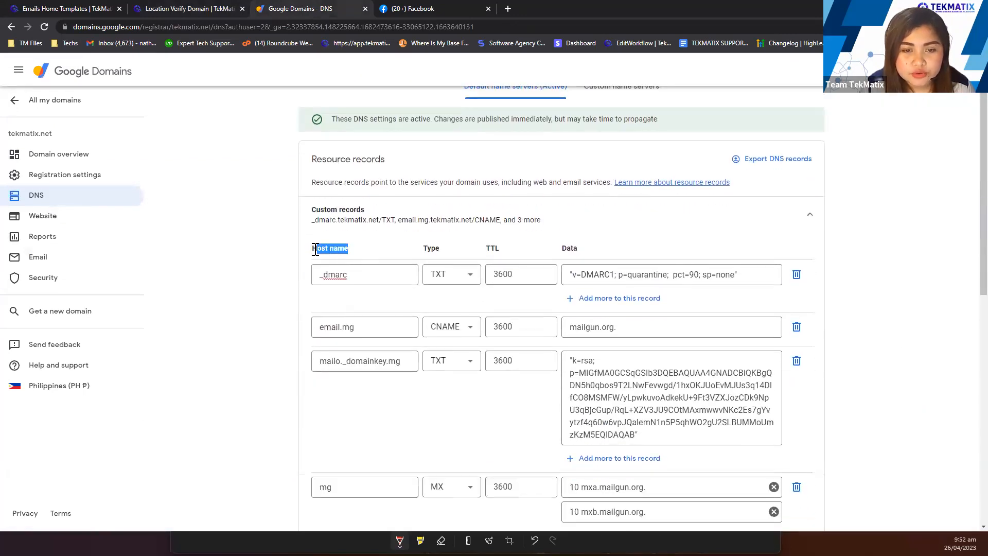
{"action": "scroll", "coordinate": [375, 276], "scroll_direction": "down", "scroll_amount": 6}
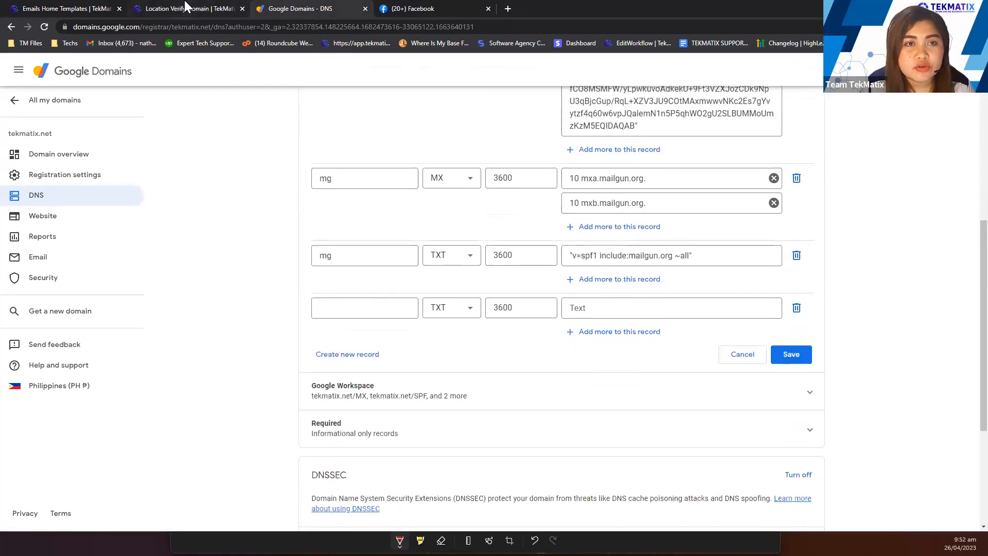
Compare the subdomain part of the first TXT record's hostname in TekMatix with the host name format of the Google Domains custom records.
{"action": "left_click", "coordinate": [186, 6]}
{"action": "left_click_drag", "start_coordinate": [287, 246], "coordinate": [345, 245]}
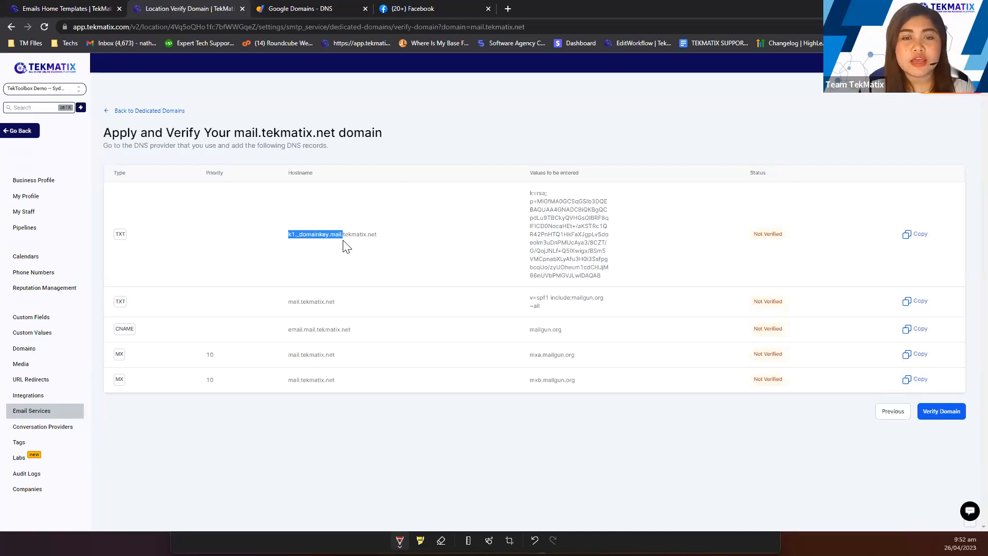
{"action": "left_click_drag", "start_coordinate": [394, 236], "coordinate": [282, 235]}
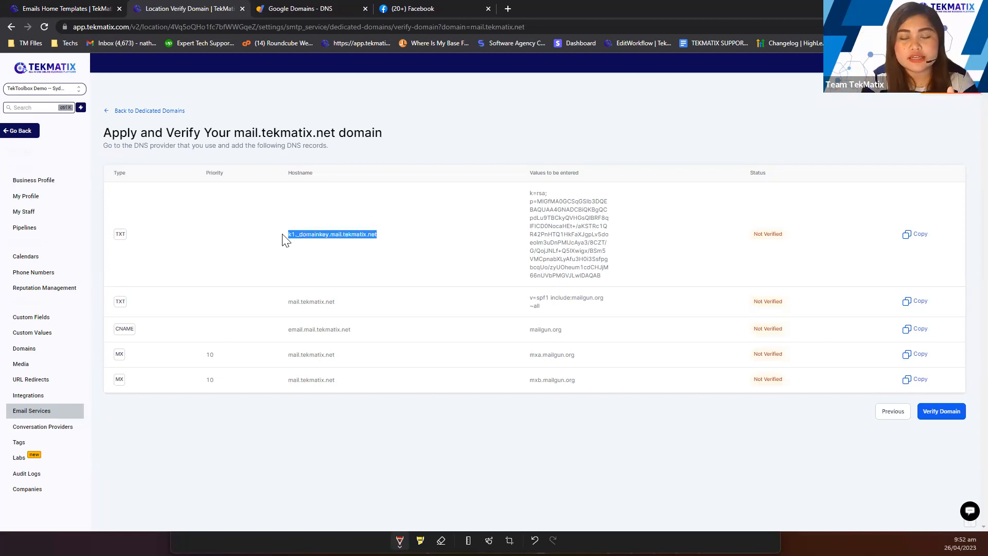
{"action": "left_click", "coordinate": [279, 236]}
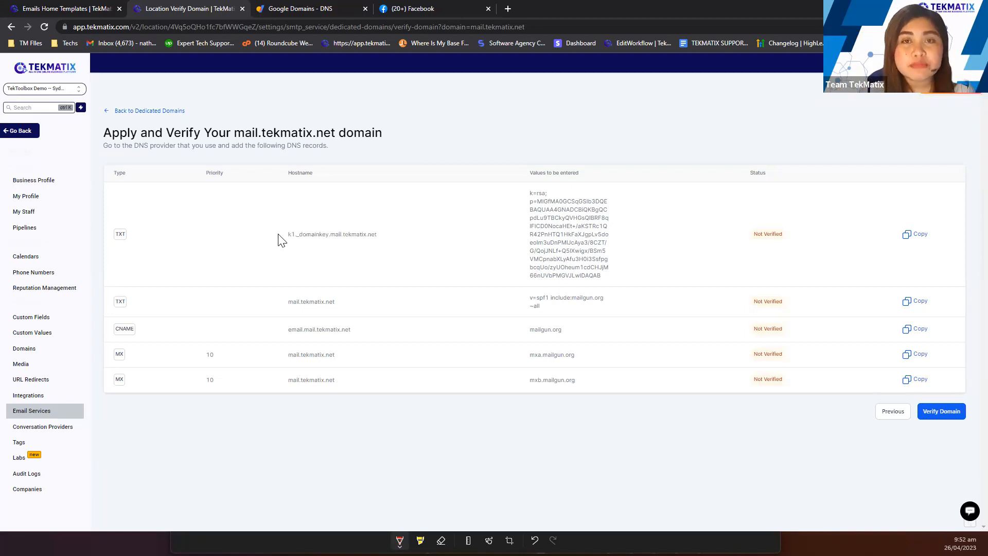
{"action": "left_click_drag", "start_coordinate": [284, 238], "coordinate": [344, 247]}
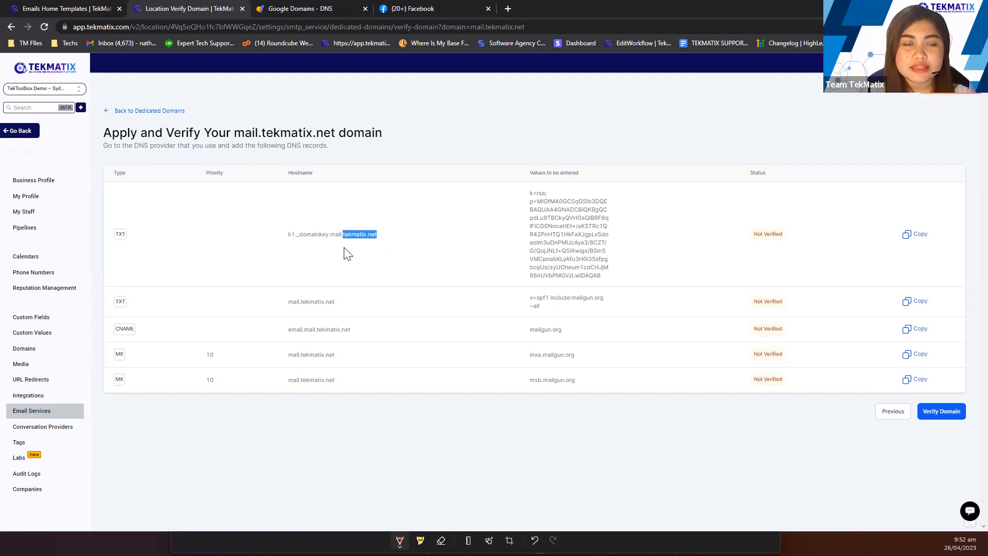
{"action": "left_click", "coordinate": [296, 8]}
{"action": "scroll", "coordinate": [346, 183], "scroll_direction": "up", "scroll_amount": 5}
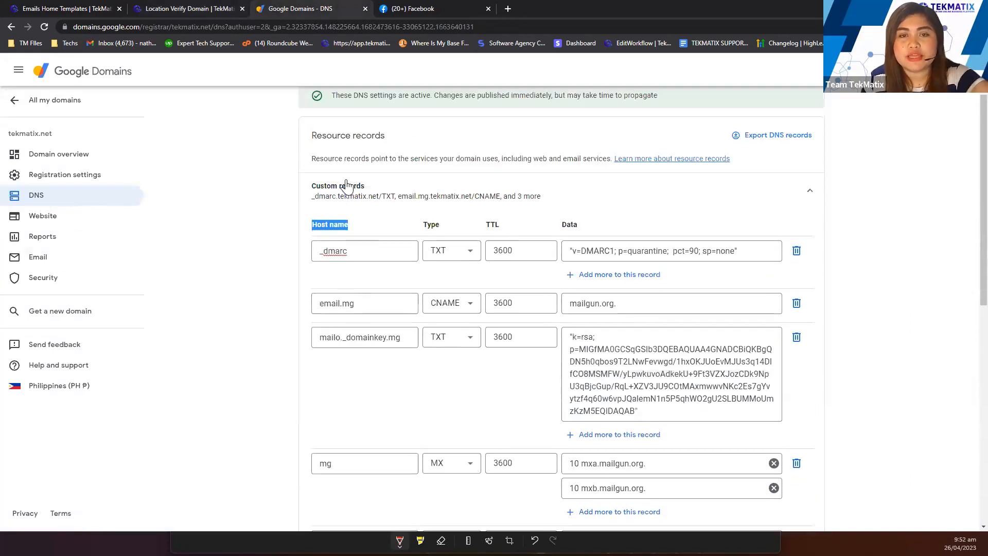
{"action": "scroll", "coordinate": [325, 223], "scroll_direction": "down", "scroll_amount": 8}
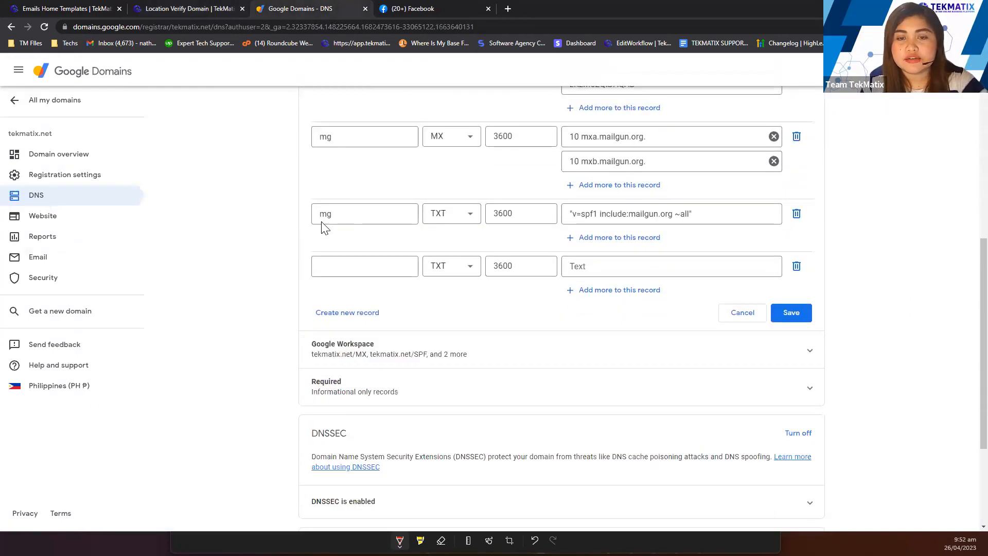
Copy k1._domainkey.mail from the first TXT hostname in TekMatix into the new record's host name in Google Domains.
{"action": "left_click", "coordinate": [171, 8]}
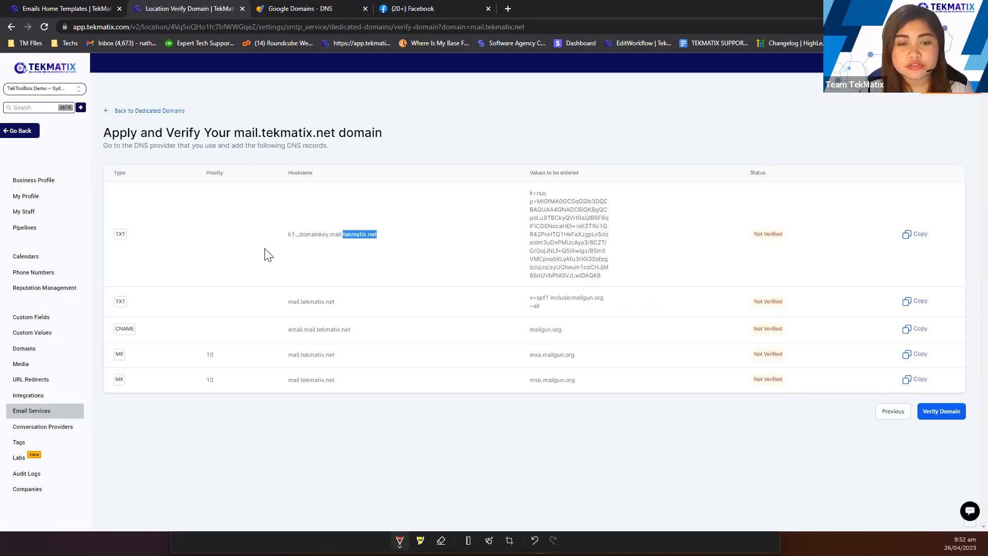
{"action": "left_click", "coordinate": [282, 238]}
{"action": "left_click_drag", "start_coordinate": [281, 234], "coordinate": [343, 242]}
{"action": "key", "text": "ctrl+c"}
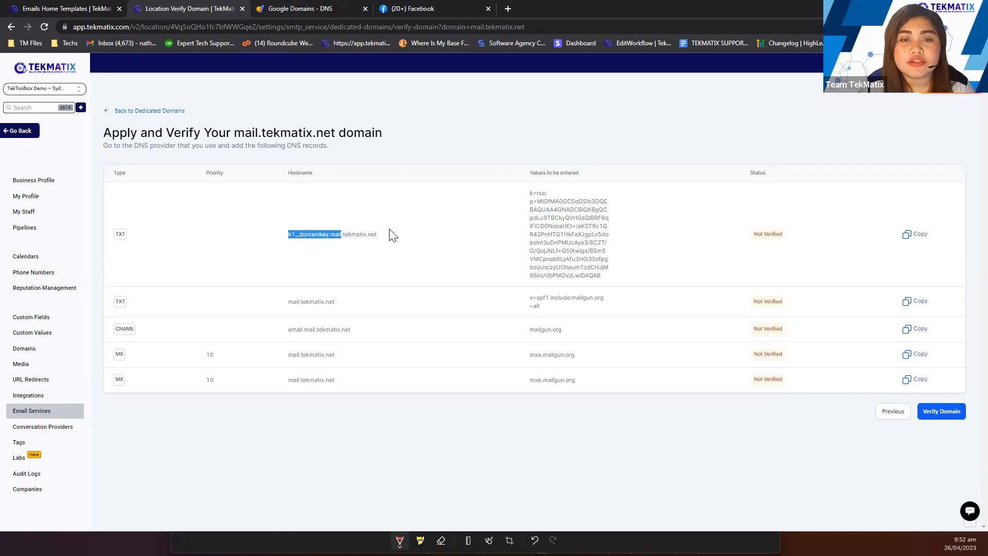
{"action": "left_click_drag", "start_coordinate": [391, 236], "coordinate": [342, 236]}
{"action": "left_click", "coordinate": [285, 6]}
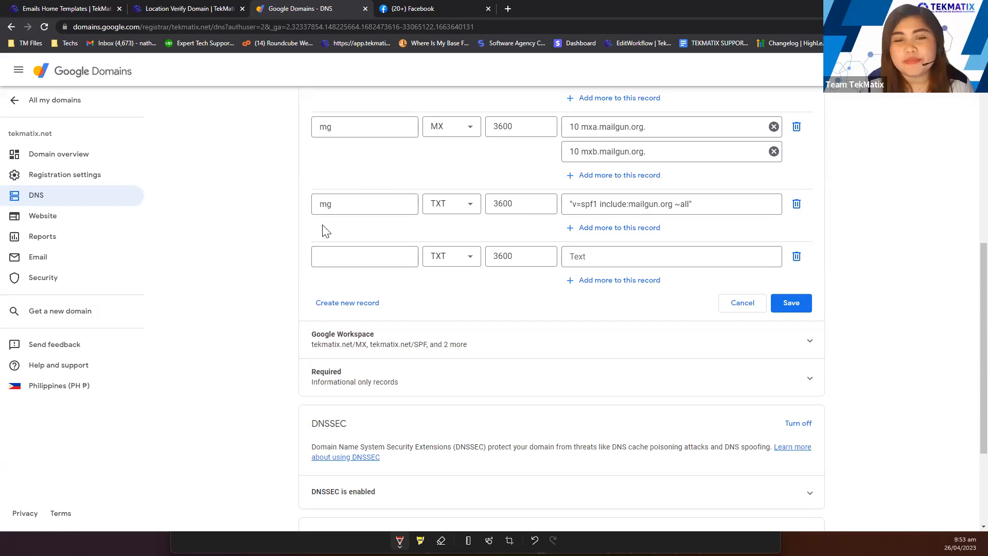
{"action": "left_click", "coordinate": [354, 256]}
{"action": "key", "text": "ctrl+v"}
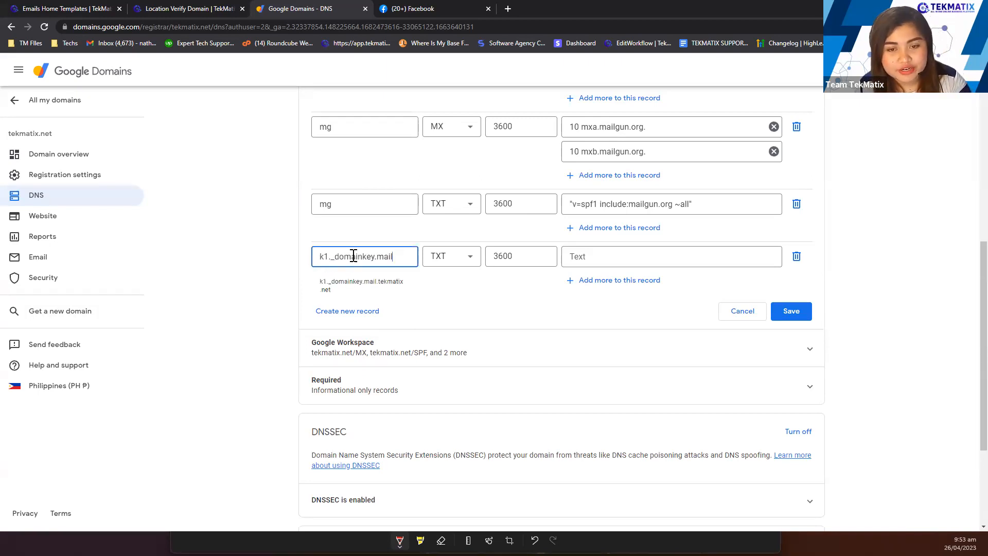
Check the full hostname preview for the new k1._domainkey.mail record.
{"action": "left_click", "coordinate": [320, 262]}
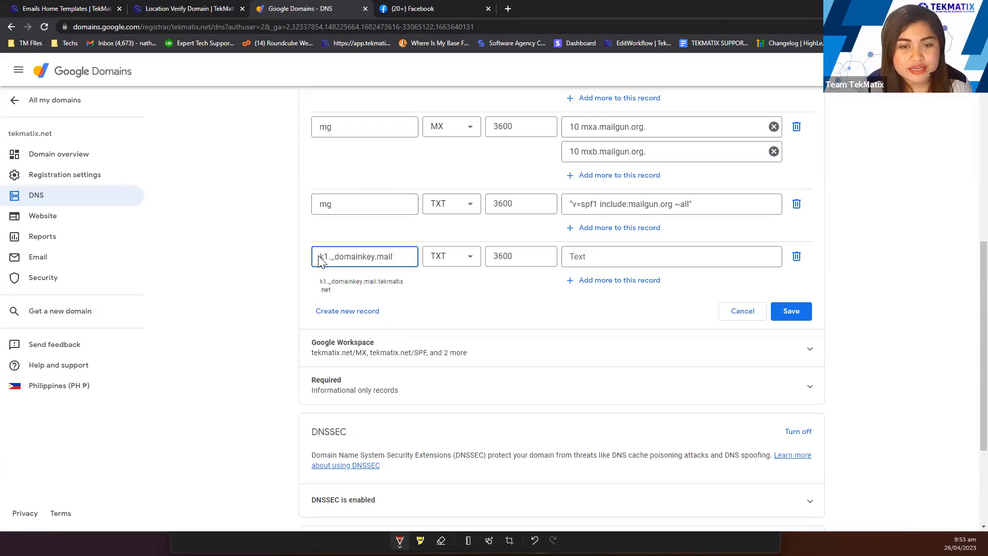
{"action": "left_click", "coordinate": [321, 257]}
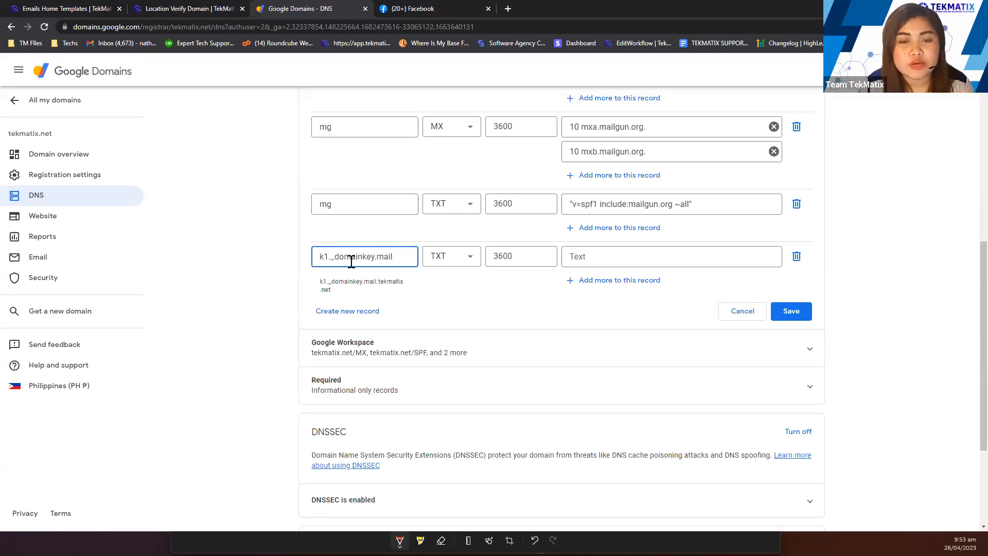
{"action": "left_click", "coordinate": [318, 286]}
{"action": "left_click", "coordinate": [345, 260]}
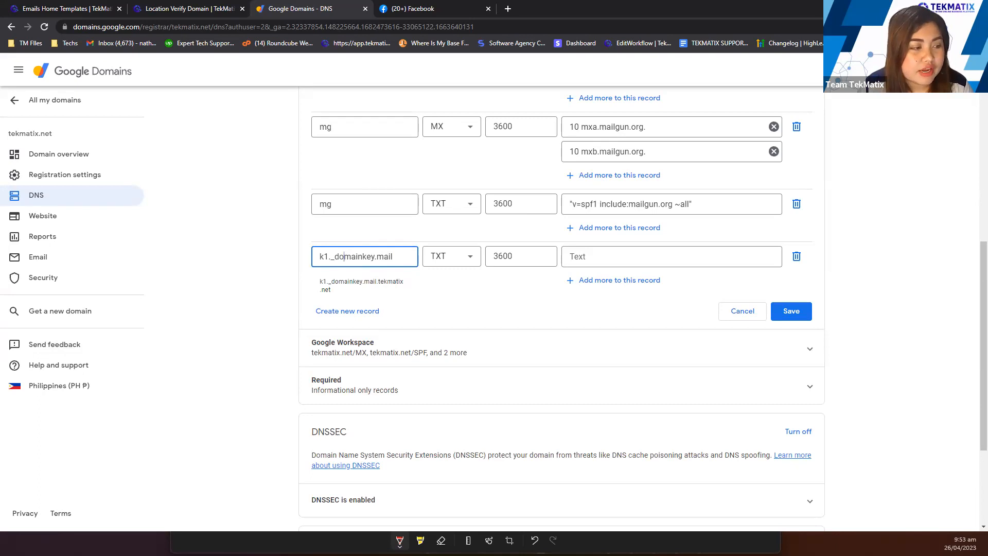
{"action": "left_click", "coordinate": [101, 382]}
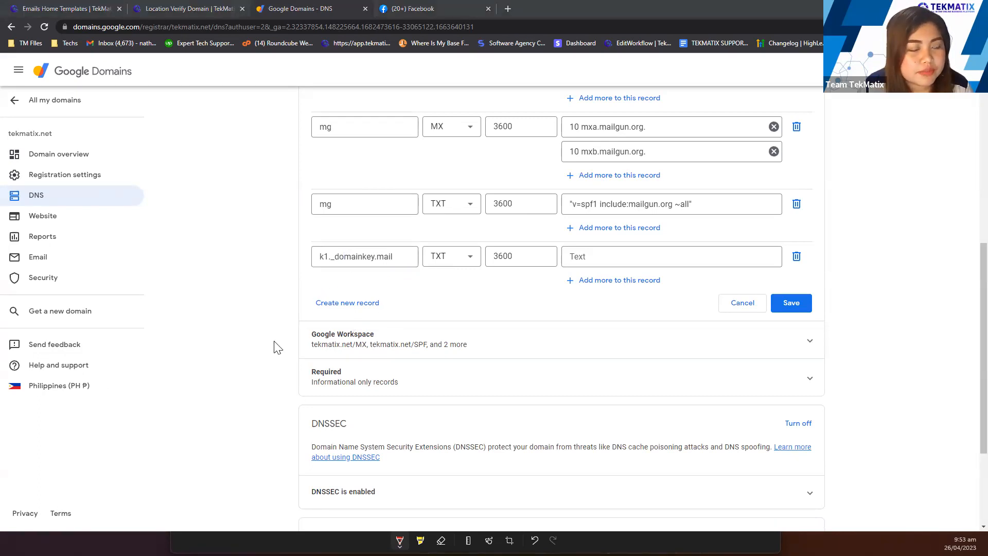
{"action": "left_click", "coordinate": [392, 256]}
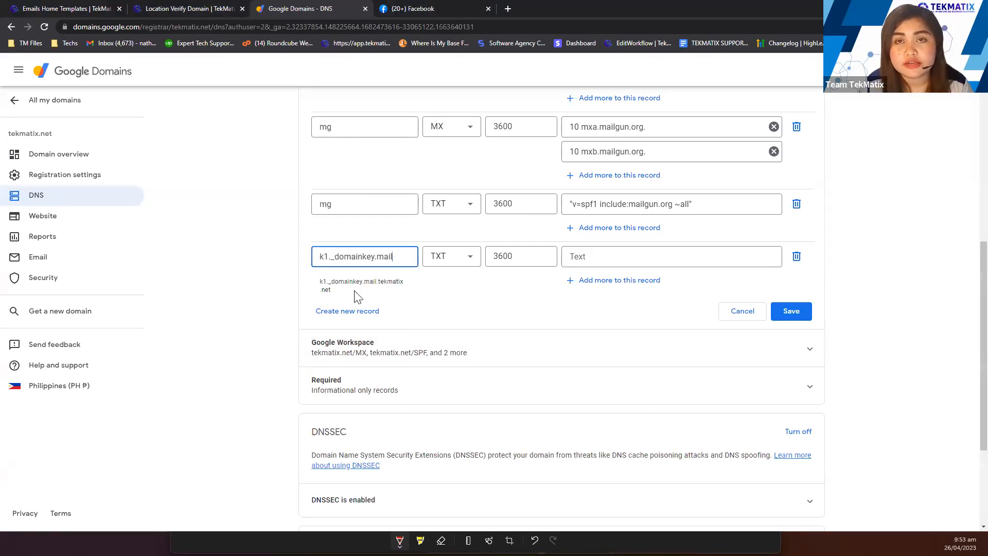
{"action": "left_click", "coordinate": [466, 299]}
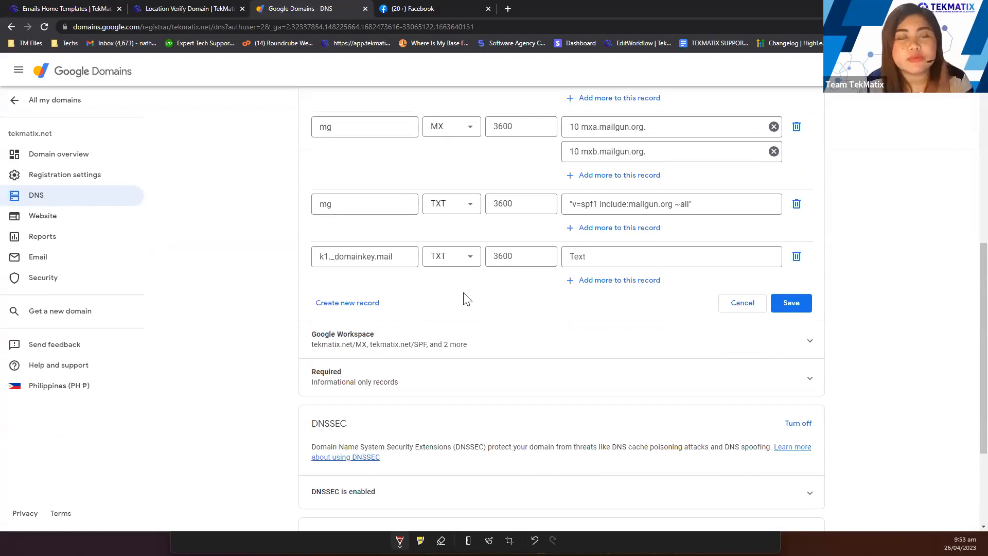
Switch to TekMatix and copy the full k=rsa value of the first TXT record.
{"action": "left_click", "coordinate": [216, 9]}
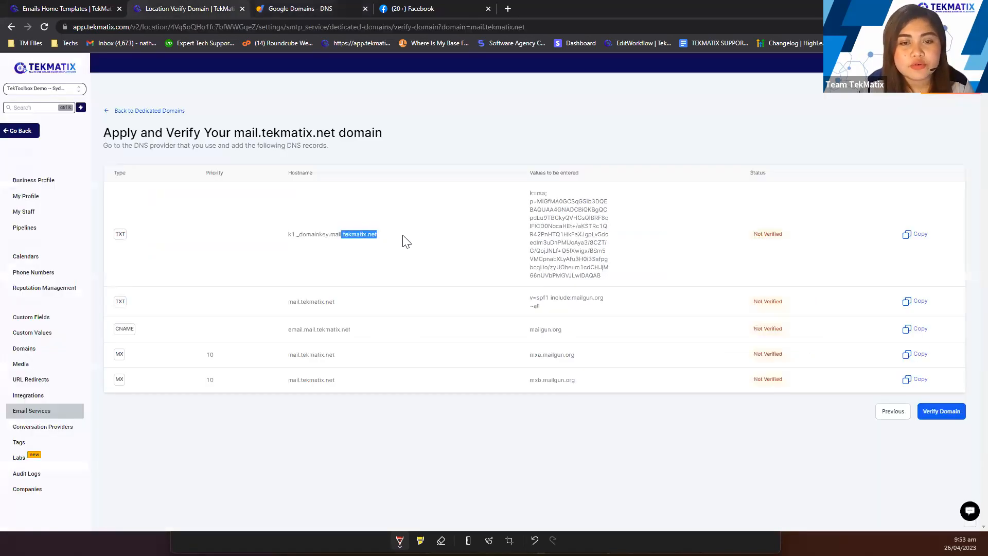
{"action": "left_click", "coordinate": [531, 193]}
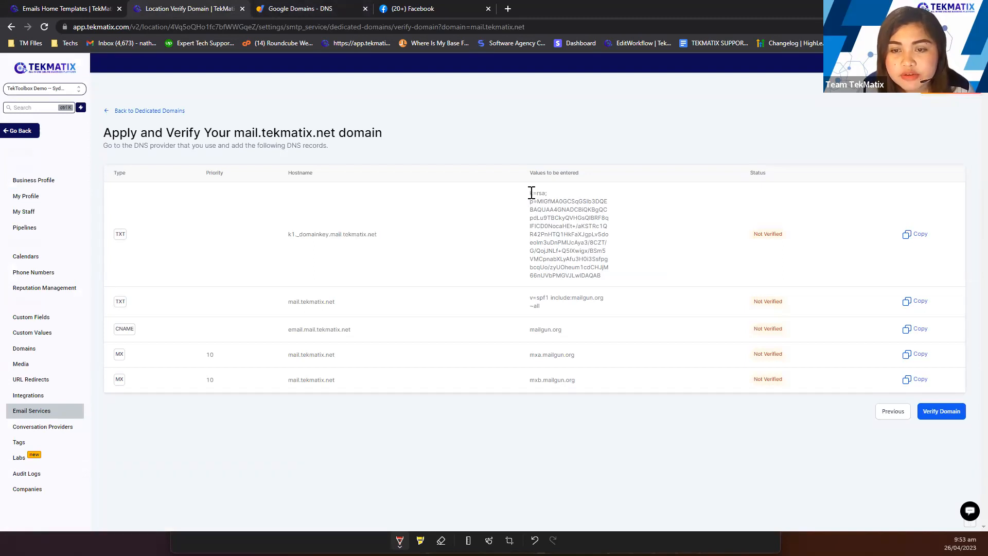
{"action": "mouse_move", "coordinate": [540, 205]}
{"action": "left_mouse_down"}
{"action": "mouse_move", "coordinate": [601, 276]}
{"action": "mouse_move", "coordinate": [561, 209]}
{"action": "mouse_move", "coordinate": [527, 197]}
{"action": "left_mouse_up"}
{"action": "left_click", "coordinate": [602, 277]}
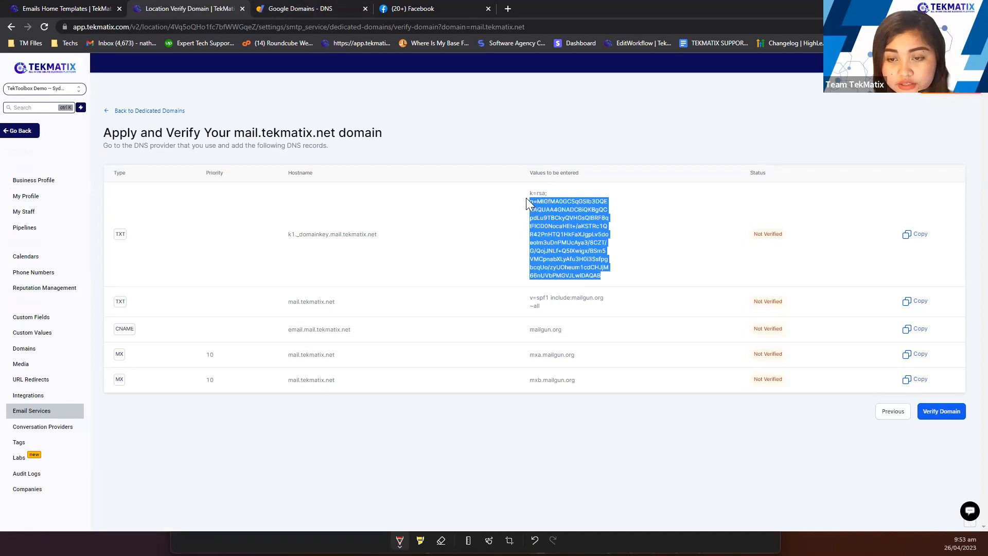
{"action": "right_click", "coordinate": [553, 216]}
{"action": "left_click", "coordinate": [574, 224]}
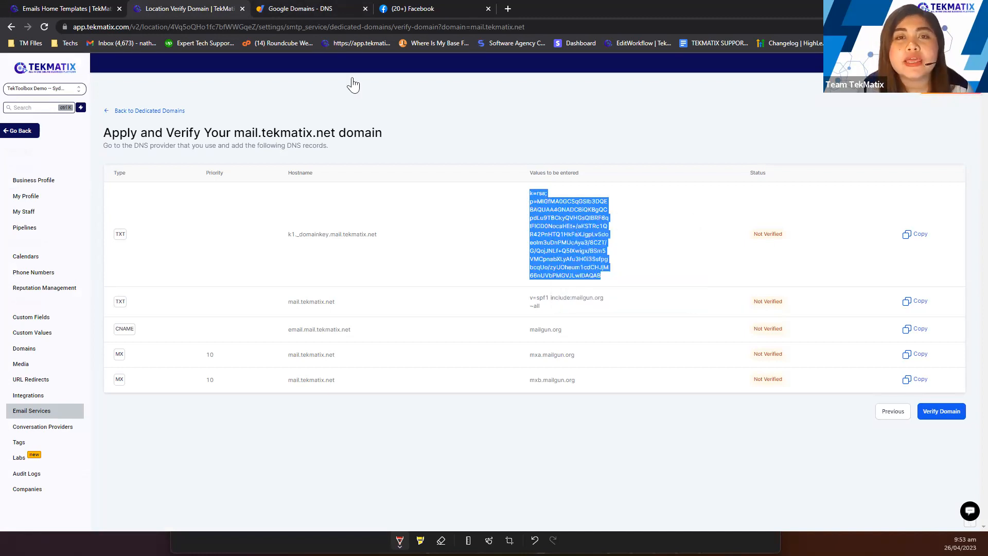
Switch to Google Domains and examine the Data column of the existing custom records.
{"action": "left_click", "coordinate": [313, 7]}
{"action": "left_click", "coordinate": [596, 257]}
{"action": "scroll", "coordinate": [596, 257], "scroll_direction": "up", "scroll_amount": 10}
{"action": "left_click_drag", "start_coordinate": [587, 300], "coordinate": [566, 299]}
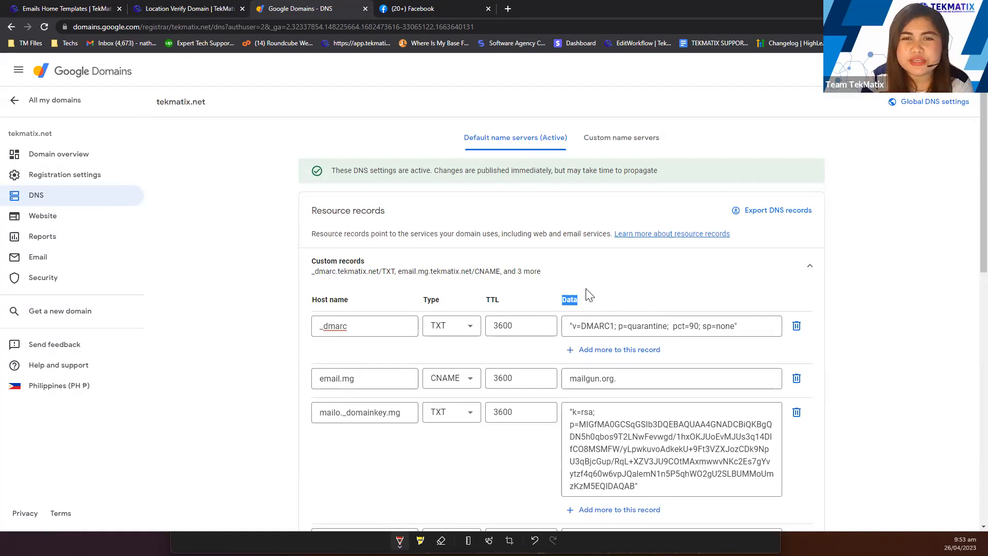
{"action": "left_click_drag", "start_coordinate": [592, 303], "coordinate": [565, 300]}
{"action": "left_click", "coordinate": [587, 302]}
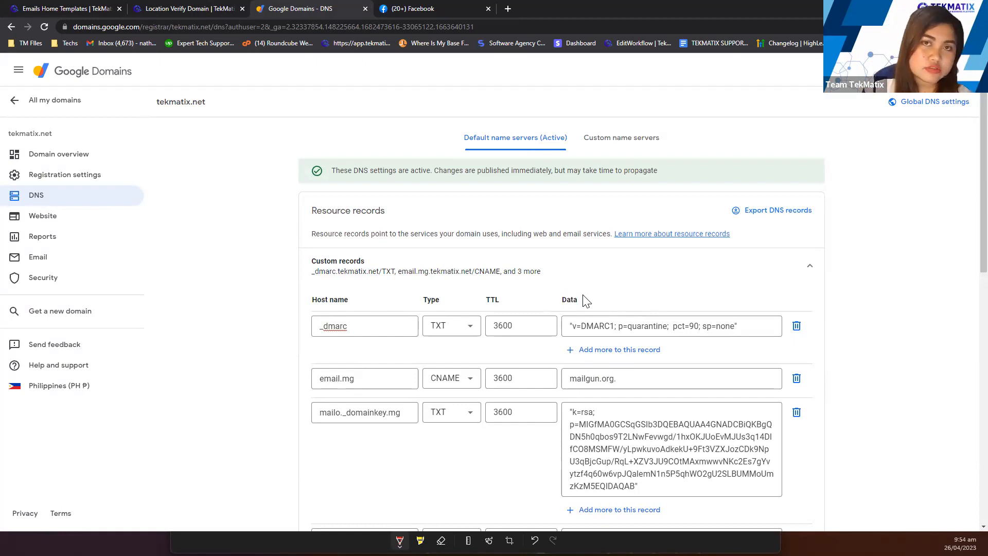
{"action": "scroll", "coordinate": [586, 302], "scroll_direction": "down", "scroll_amount": 2}
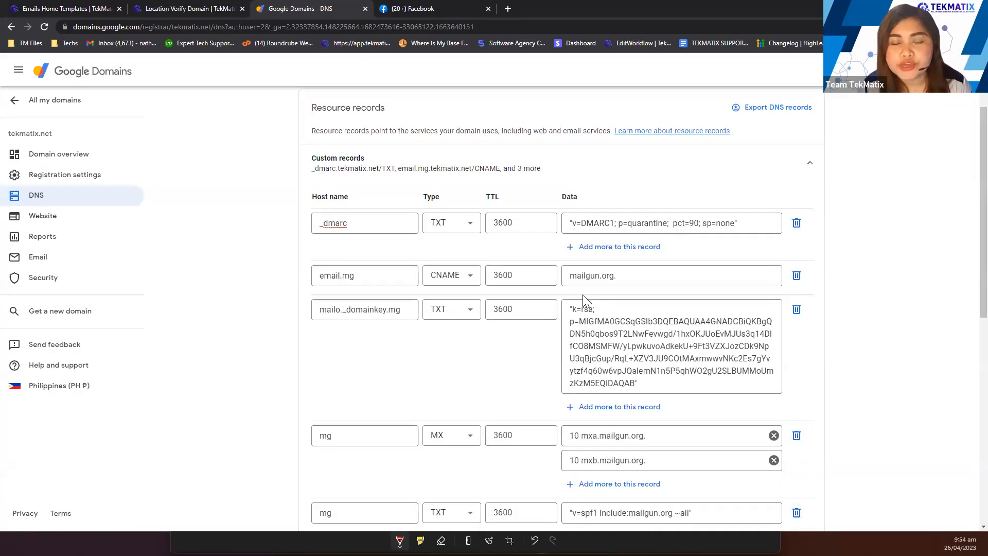
{"action": "scroll", "coordinate": [583, 294], "scroll_direction": "down", "scroll_amount": 5}
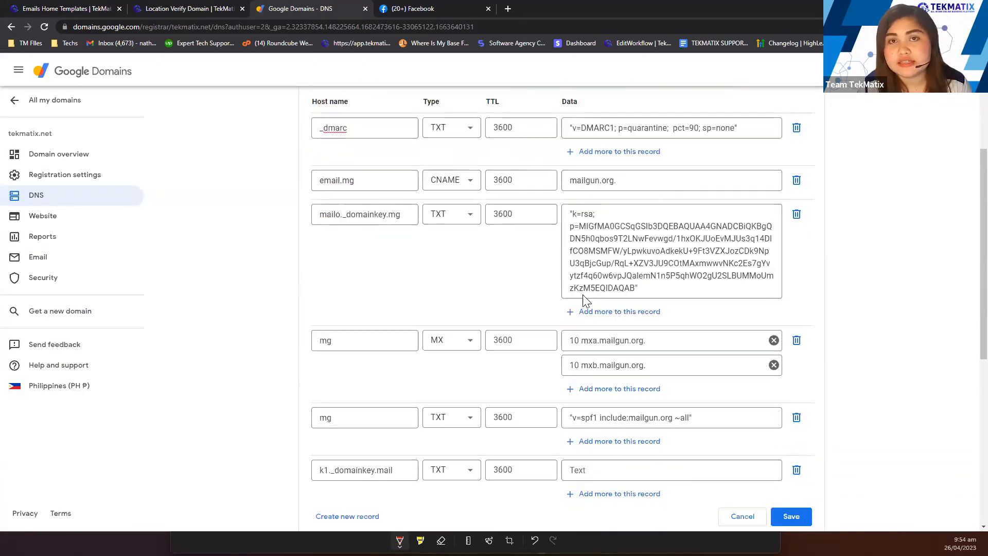
Paste the copied k=rsa value as the k1._domainkey.mail record's data and save the custom records.
{"action": "left_click", "coordinate": [590, 308]}
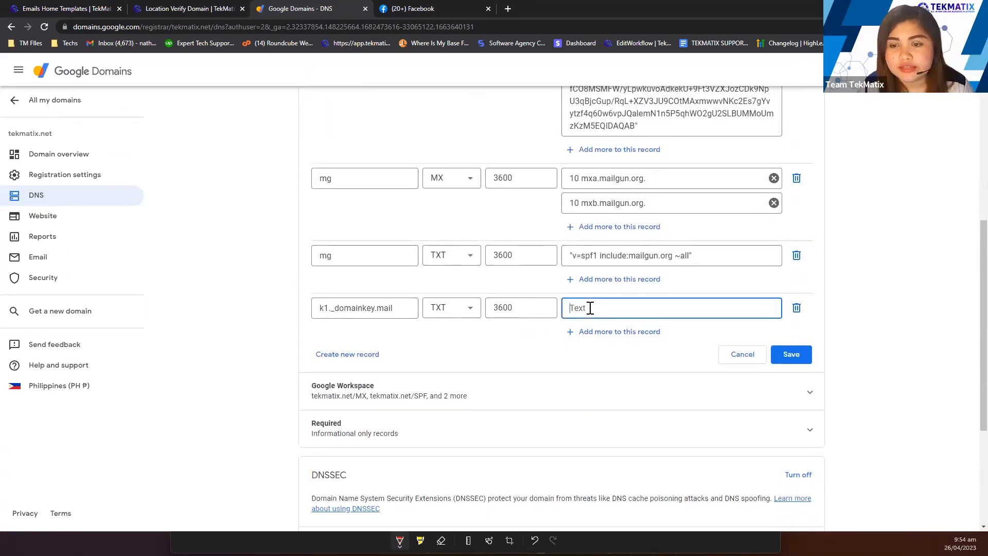
{"action": "right_click", "coordinate": [590, 308]}
{"action": "left_click", "coordinate": [617, 386]}
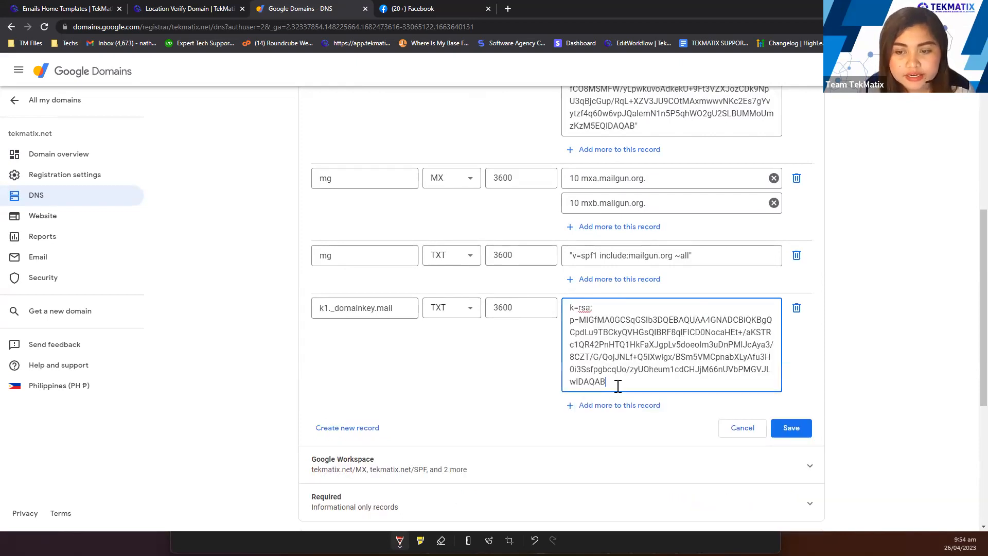
{"action": "left_click", "coordinate": [792, 430]}
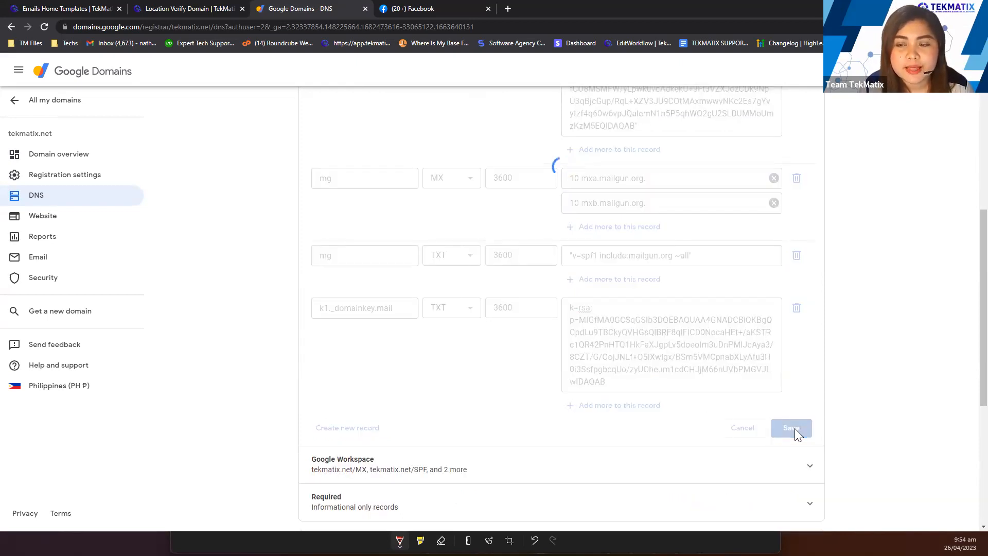
Reopen the custom records of tekmatix.net for editing and add another blank record.
{"action": "left_click", "coordinate": [759, 295]}
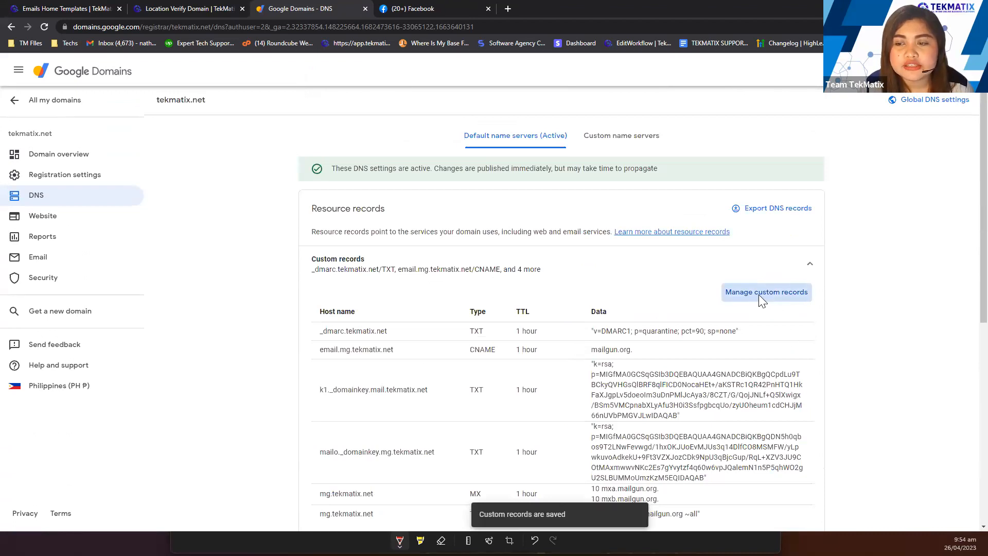
{"action": "scroll", "coordinate": [722, 304], "scroll_direction": "down", "scroll_amount": 2}
{"action": "scroll", "coordinate": [720, 302], "scroll_direction": "down", "scroll_amount": 10}
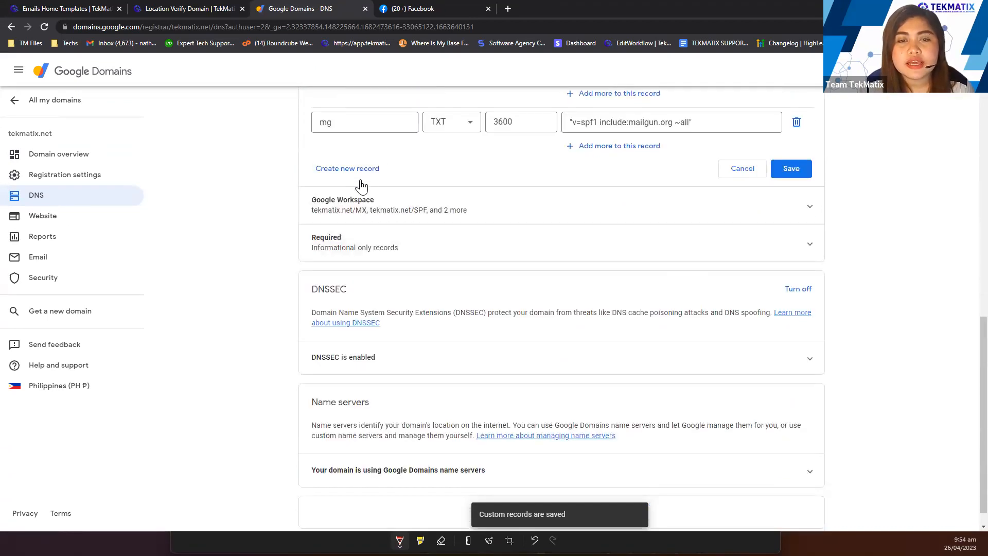
{"action": "left_click", "coordinate": [363, 173]}
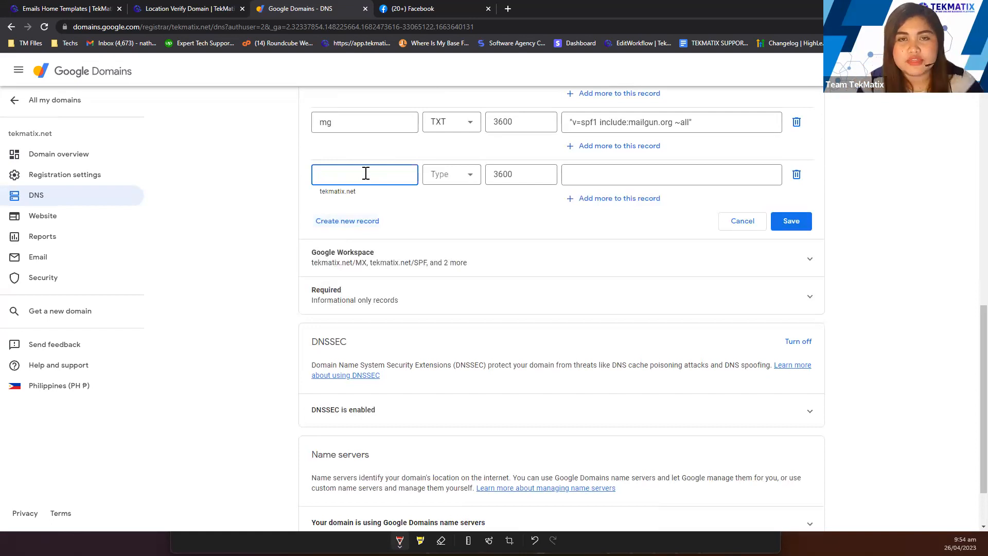
Check the type and the subdomain part of the hostname of the second required record in TekMatix.
{"action": "left_click", "coordinate": [188, 7]}
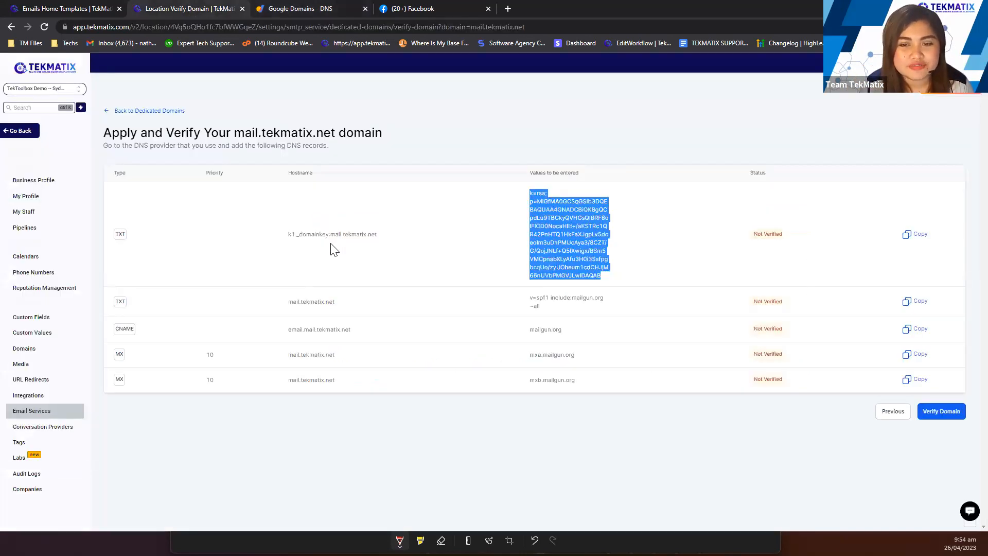
{"action": "left_click", "coordinate": [116, 306]}
{"action": "left_click_drag", "start_coordinate": [282, 309], "coordinate": [297, 308]}
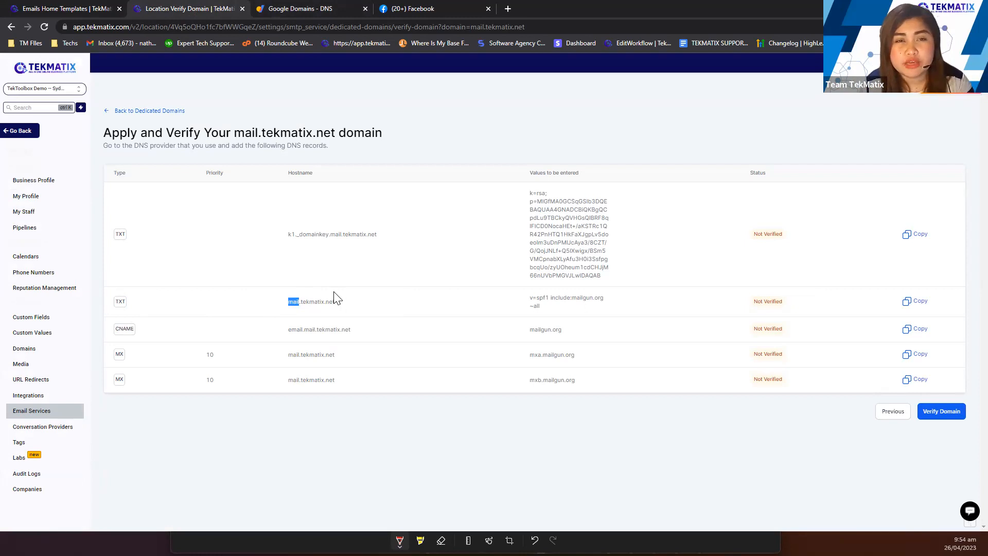
Back in Google Domains, set the new record's type to TXT and its host name to mail.
{"action": "left_click", "coordinate": [300, 7]}
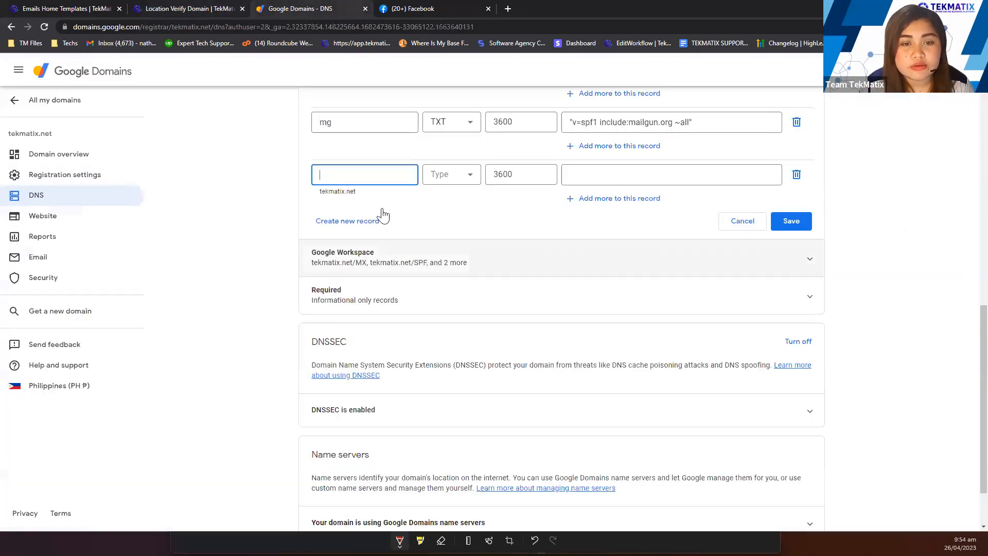
{"action": "left_click", "coordinate": [453, 177]}
{"action": "scroll", "coordinate": [447, 299], "scroll_direction": "down", "scroll_amount": 5}
{"action": "left_click", "coordinate": [445, 312]}
{"action": "left_click", "coordinate": [375, 171]}
{"action": "type", "text": "mail"}
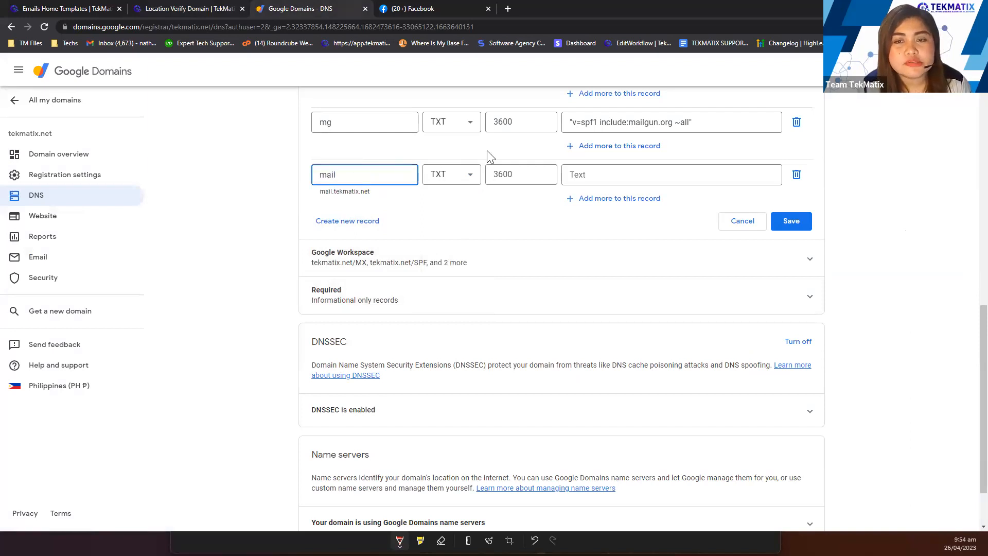
Copy the SPF value v=spf1 include:mailgun.org ~all from TekMatix, paste it as the mail TXT record's data in Google Domains, and save.
{"action": "left_click", "coordinate": [192, 8]}
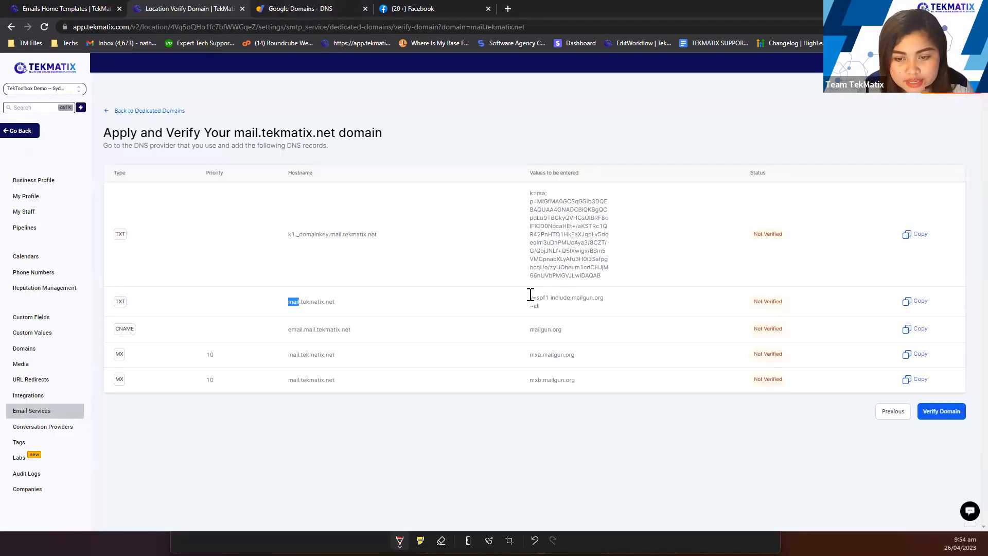
{"action": "left_click_drag", "start_coordinate": [530, 296], "coordinate": [546, 308]}
{"action": "key", "text": "ctrl+c"}
{"action": "left_click", "coordinate": [316, 8]}
{"action": "left_click", "coordinate": [595, 174]}
{"action": "key", "text": "ctrl+v"}
{"action": "left_click", "coordinate": [796, 225]}
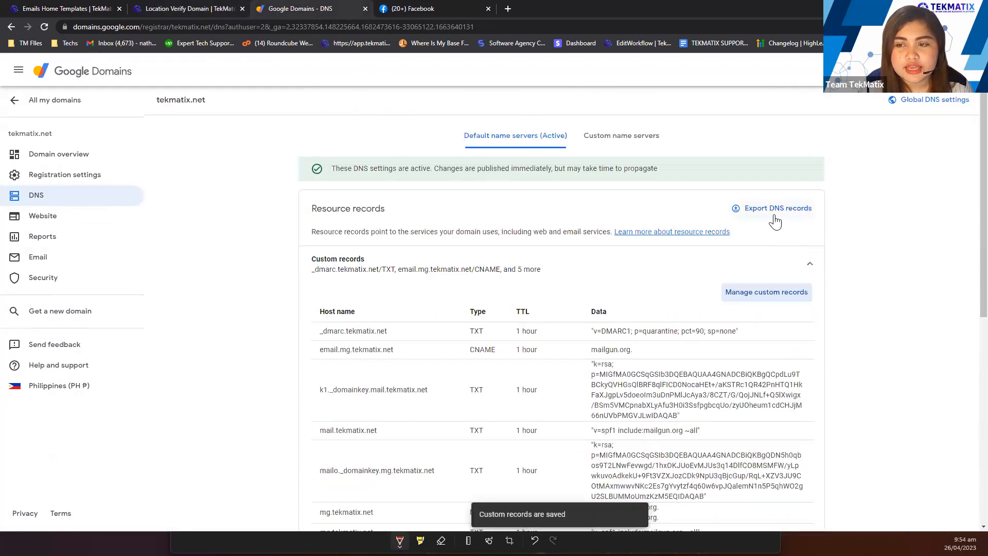
Reopen the custom records of tekmatix.net for editing and add a blank record for the third required entry.
{"action": "left_click", "coordinate": [782, 294]}
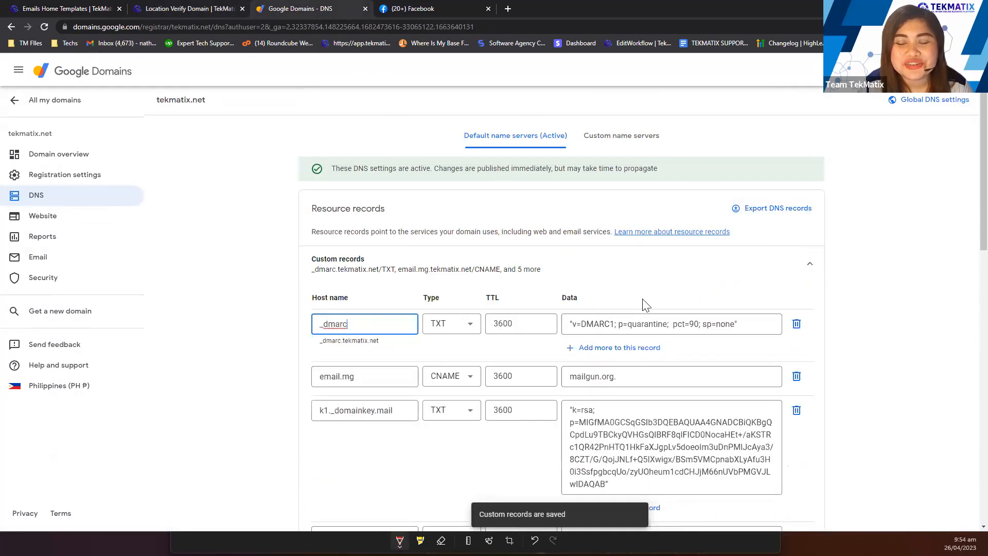
{"action": "scroll", "coordinate": [641, 303], "scroll_direction": "down", "scroll_amount": 13}
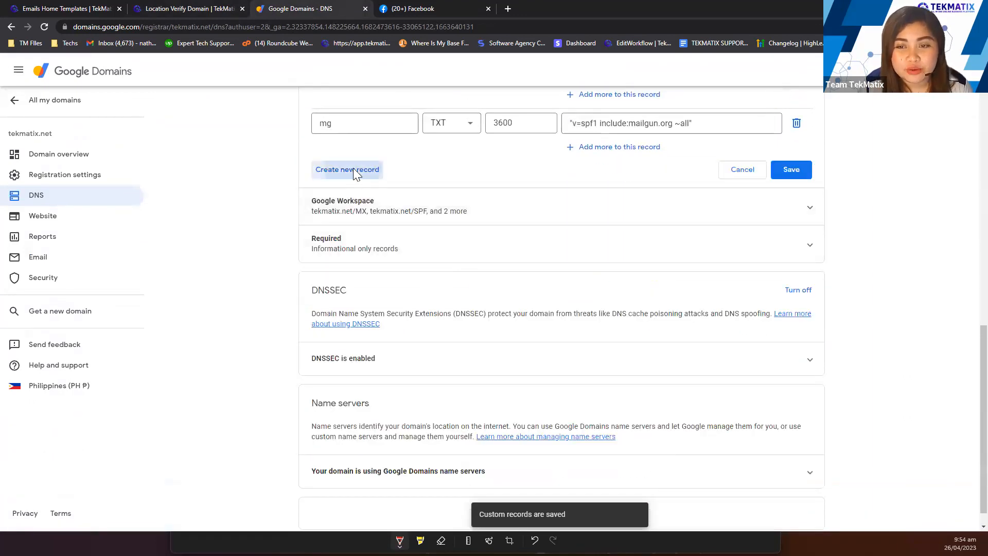
{"action": "left_click", "coordinate": [353, 167]}
In TekMatix, check the third required record's type and copy the email.mail part of its hostname.
{"action": "left_click", "coordinate": [185, 8]}
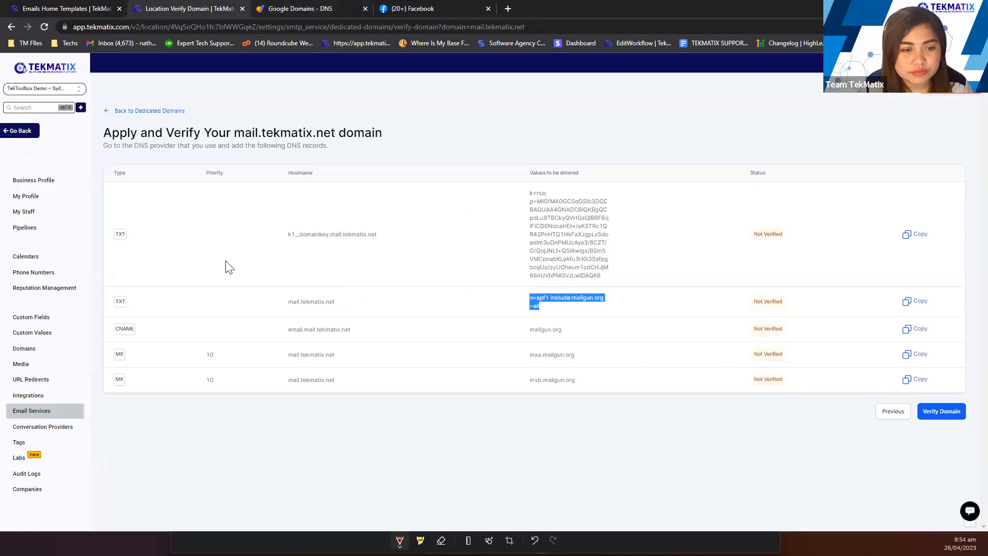
{"action": "left_click_drag", "start_coordinate": [115, 329], "coordinate": [183, 329]}
{"action": "left_click", "coordinate": [226, 336]}
{"action": "left_click_drag", "start_coordinate": [289, 332], "coordinate": [315, 339]}
{"action": "key", "text": "ctrl+c"}
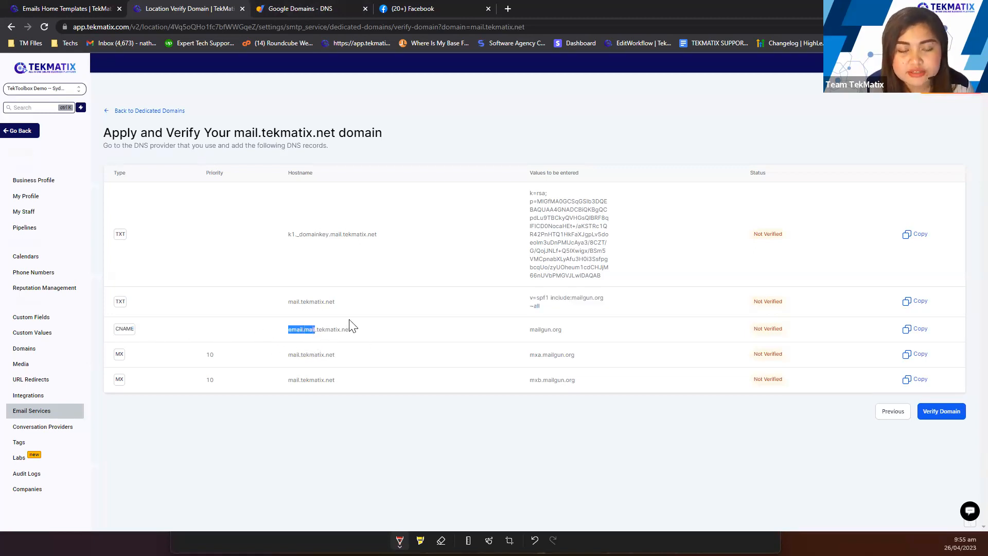
Back in Google Domains, set the new record's type to CNAME and its host name to email.mail.
{"action": "left_click", "coordinate": [284, 2]}
{"action": "left_click", "coordinate": [453, 175]}
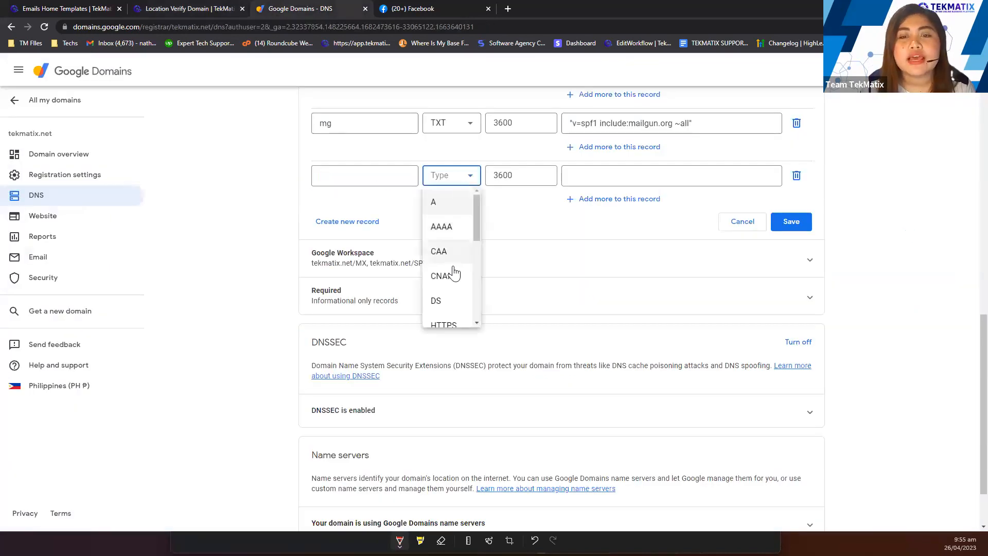
{"action": "left_click", "coordinate": [440, 275]}
{"action": "left_click", "coordinate": [351, 173]}
{"action": "key", "text": "ctrl+v"}
{"action": "key", "text": "shift+Home"}
{"action": "key", "text": "Left"}
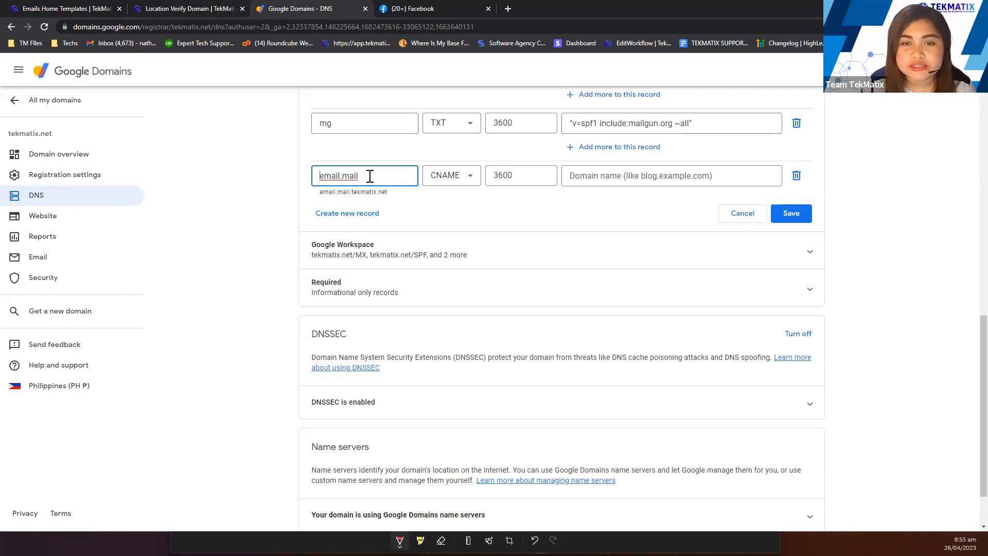
{"action": "key", "text": "BackSpace"}
{"action": "type", "text": "l"}
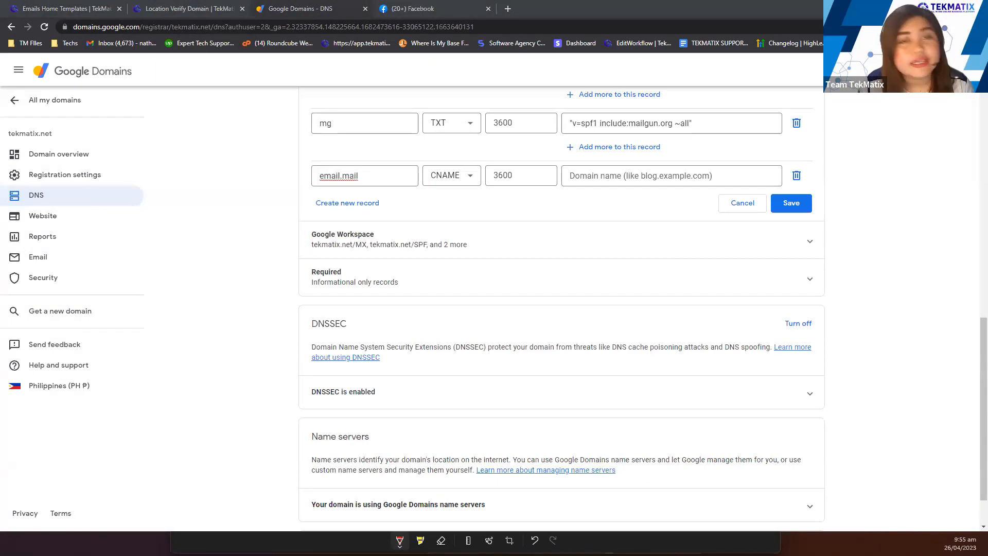
Copy the CNAME value mailgun.org from TekMatix and paste it as the email.mail record's data in Google Domains.
{"action": "left_click", "coordinate": [167, 8]}
{"action": "left_click_drag", "start_coordinate": [528, 330], "coordinate": [569, 334]}
{"action": "key", "text": "ctrl+c"}
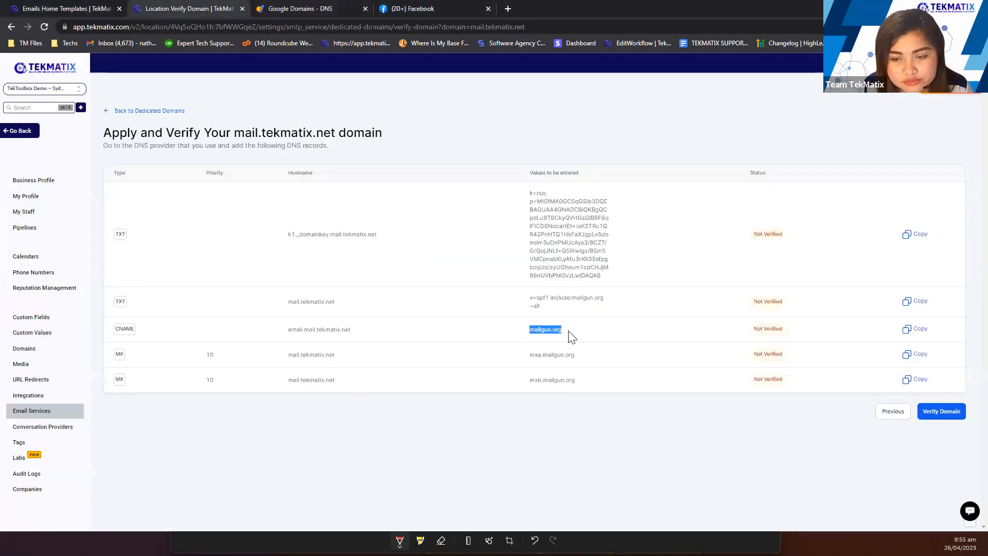
{"action": "left_click", "coordinate": [318, 7]}
{"action": "left_click", "coordinate": [607, 179]}
{"action": "key", "text": "ctrl+v"}
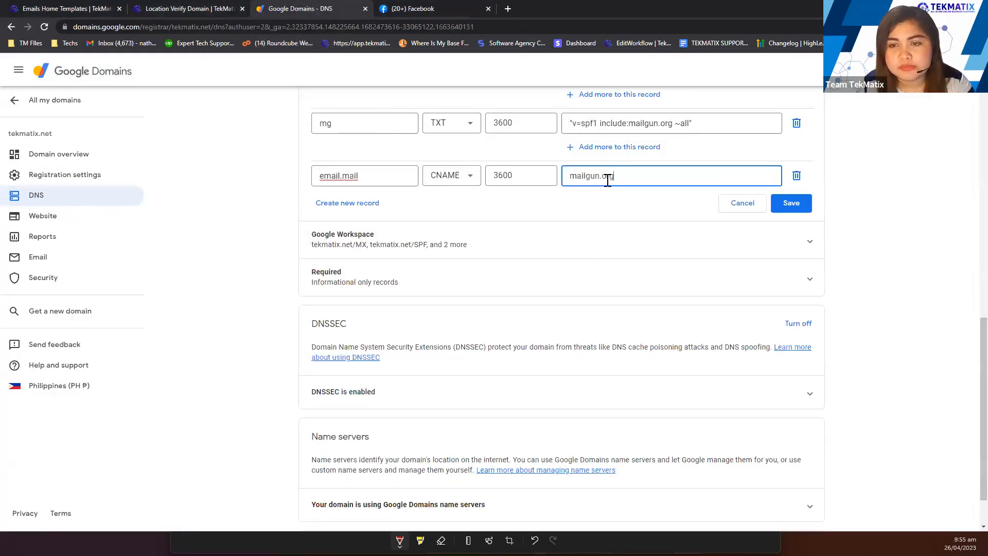
Add another blank record, and check the type and subdomain of the first required MX record in TekMatix.
{"action": "left_click", "coordinate": [357, 205]}
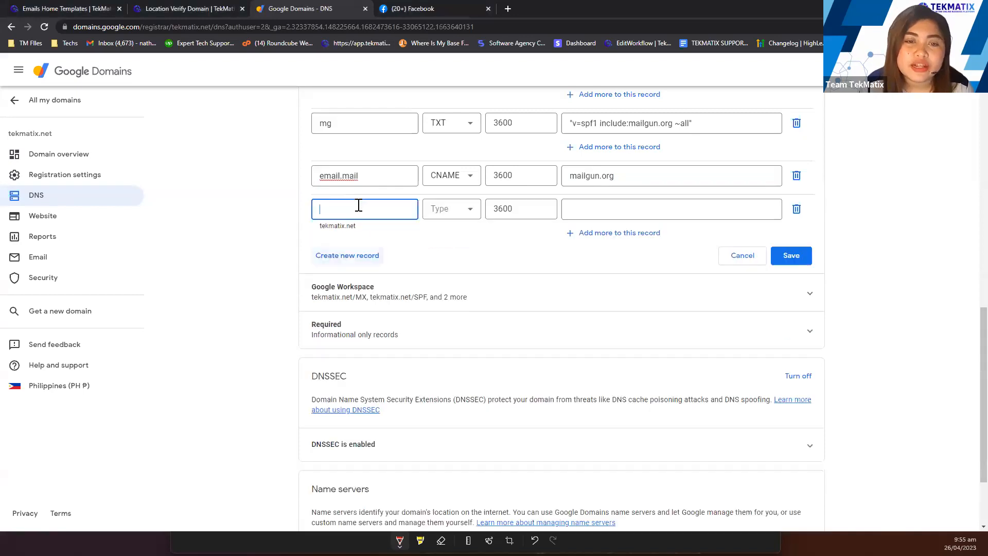
{"action": "left_click", "coordinate": [186, 7]}
{"action": "double_click", "coordinate": [121, 354]}
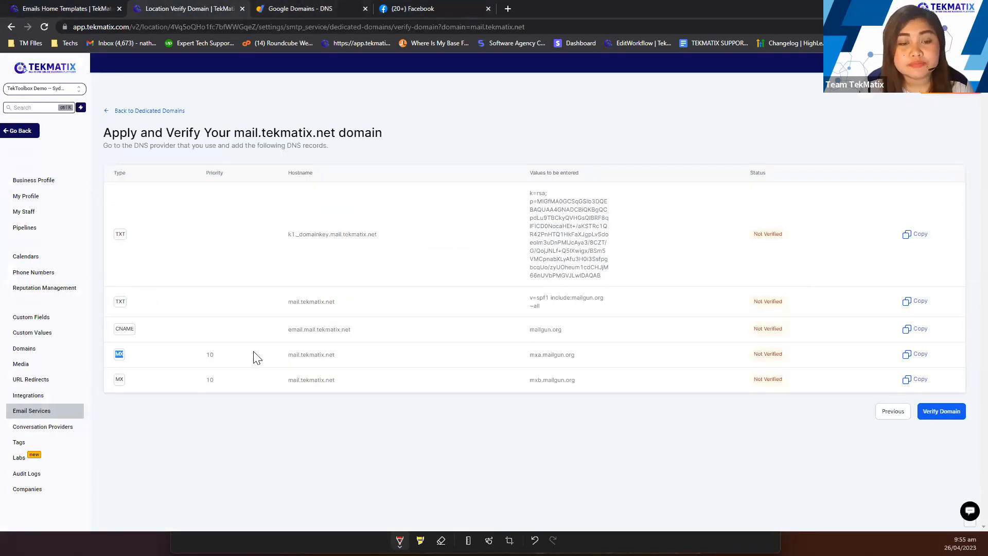
{"action": "left_click_drag", "start_coordinate": [288, 354], "coordinate": [301, 360]}
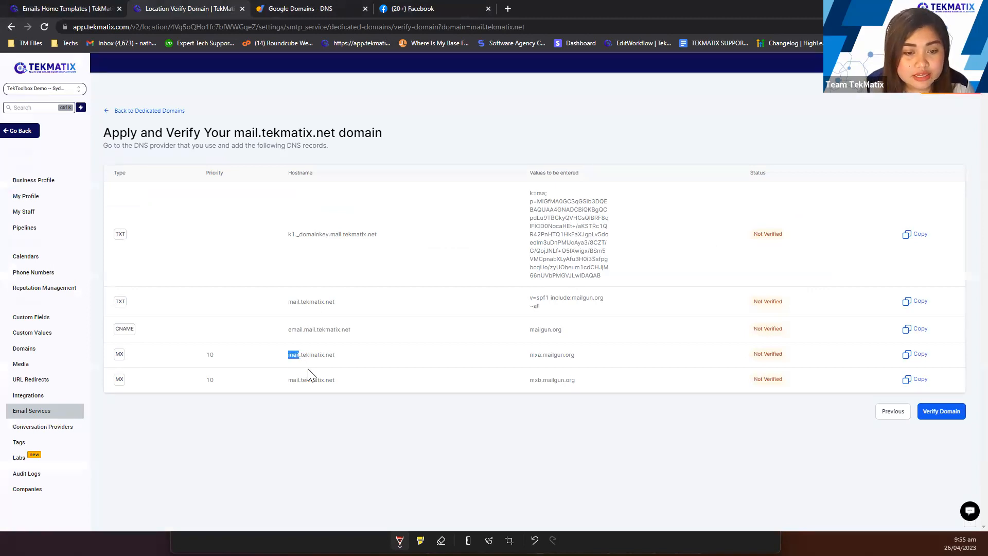
Back in Google Domains, set the blank record's type to MX and its host name to mail.
{"action": "left_click", "coordinate": [288, 9]}
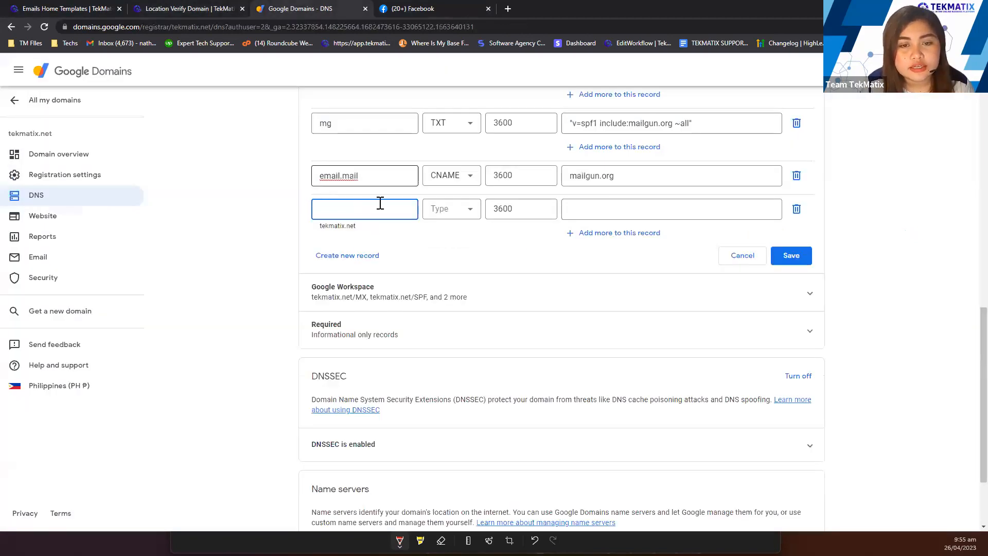
{"action": "left_click", "coordinate": [452, 209]}
{"action": "scroll", "coordinate": [451, 338], "scroll_direction": "down", "scroll_amount": 5}
{"action": "scroll", "coordinate": [451, 338], "scroll_direction": "down", "scroll_amount": 1}
{"action": "scroll", "coordinate": [444, 324], "scroll_direction": "up", "scroll_amount": 3}
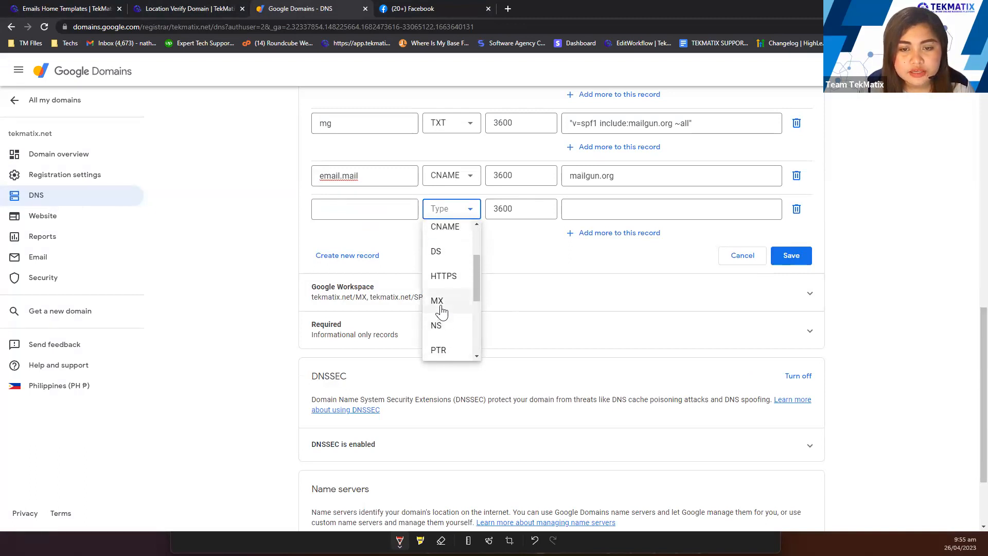
{"action": "left_click", "coordinate": [441, 302]}
{"action": "left_click", "coordinate": [360, 212]}
{"action": "type", "text": "mail"}
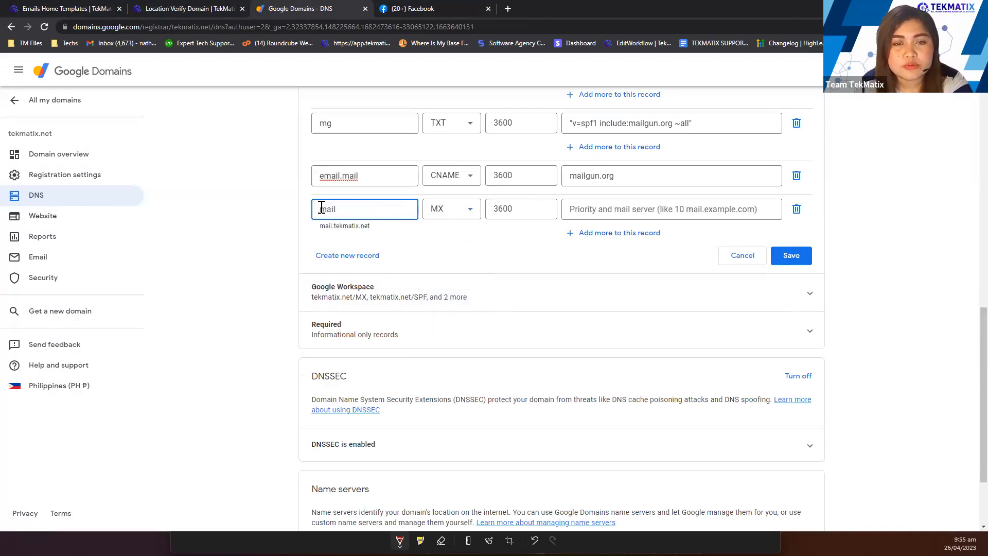
Check the first MX record's priority and mail server value in TekMatix against the data format Google Domains expects.
{"action": "left_click", "coordinate": [183, 8]}
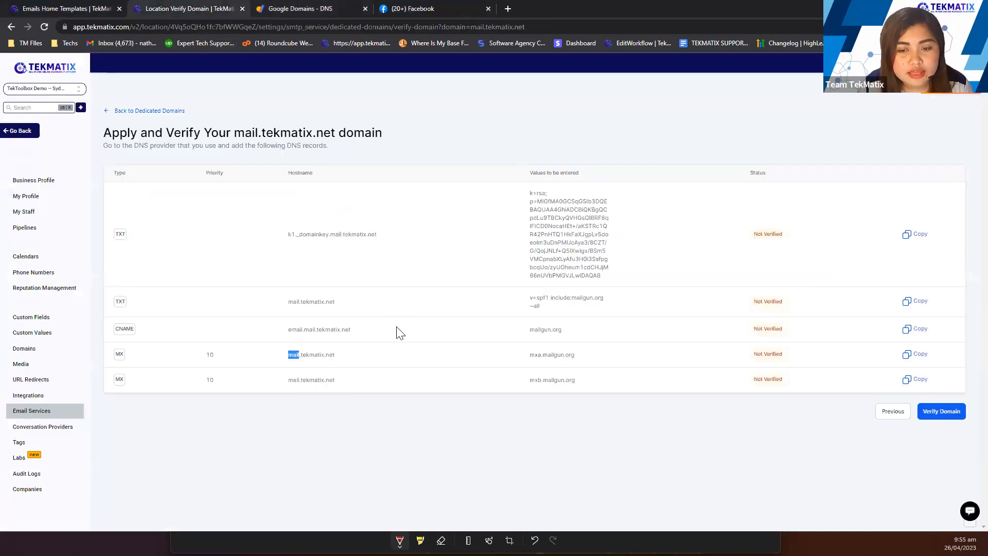
{"action": "left_click_drag", "start_coordinate": [528, 355], "coordinate": [597, 367]}
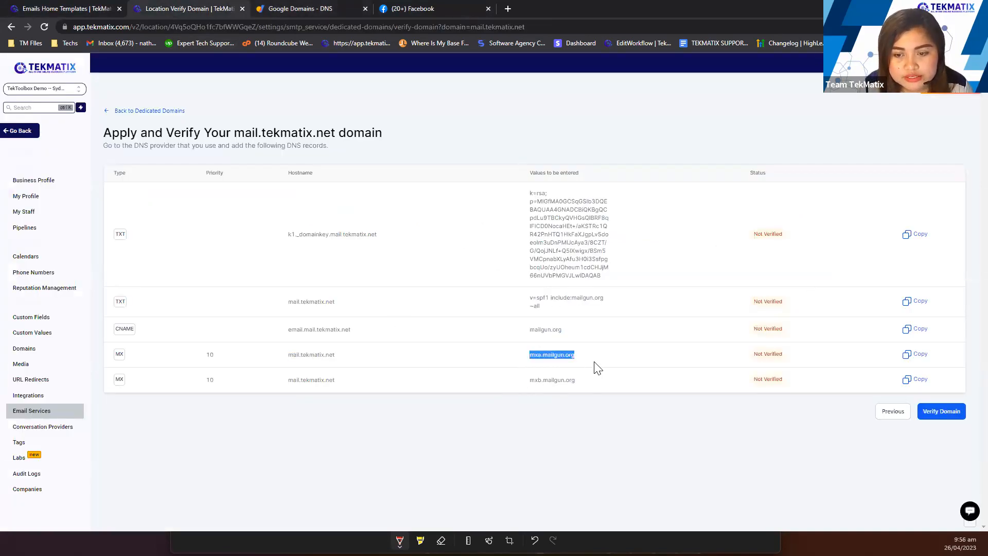
{"action": "left_click", "coordinate": [302, 8]}
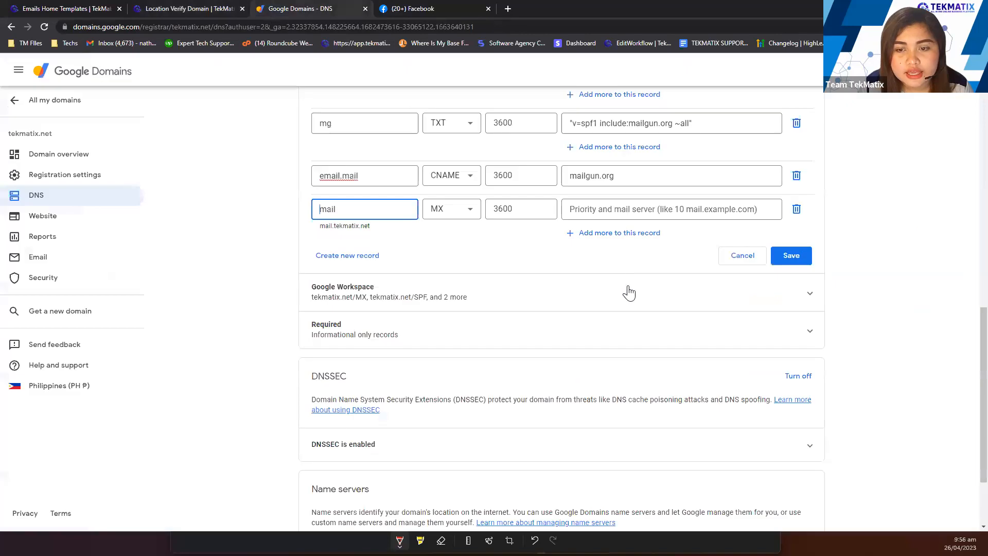
{"action": "left_click", "coordinate": [582, 205]}
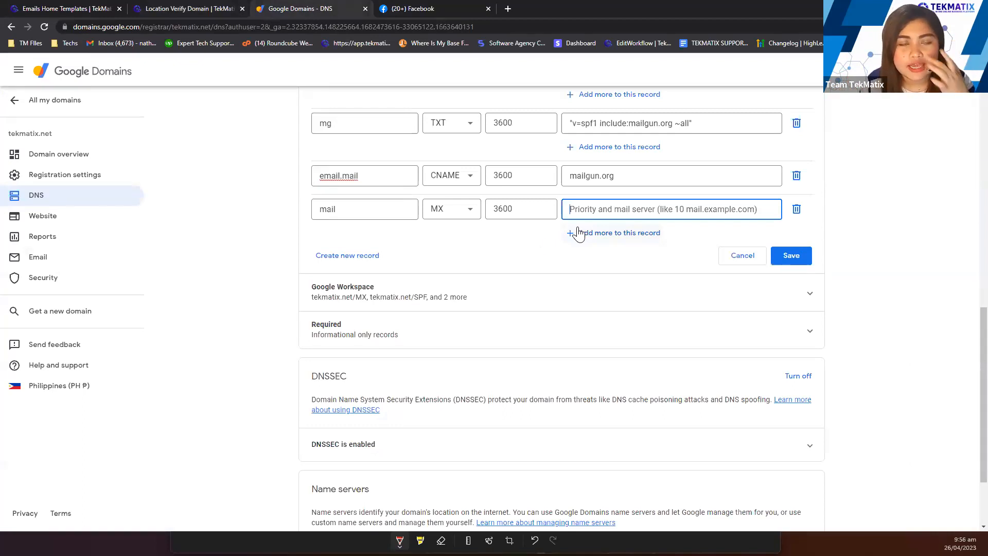
{"action": "left_click", "coordinate": [195, 9]}
{"action": "left_click_drag", "start_coordinate": [204, 354], "coordinate": [221, 356]}
{"action": "left_click_drag", "start_coordinate": [204, 174], "coordinate": [231, 177]}
{"action": "left_click_drag", "start_coordinate": [189, 360], "coordinate": [234, 364]}
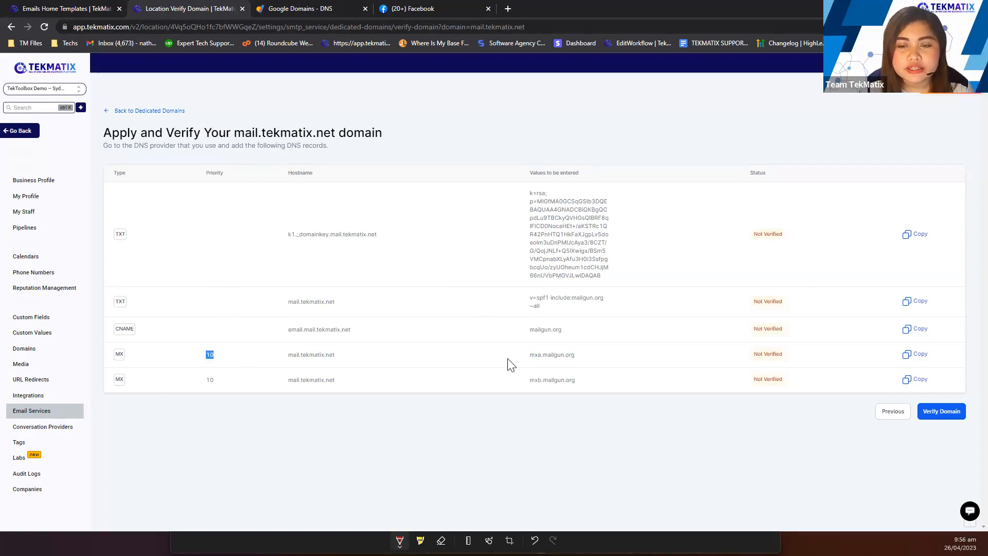
{"action": "left_click_drag", "start_coordinate": [509, 364], "coordinate": [595, 364]}
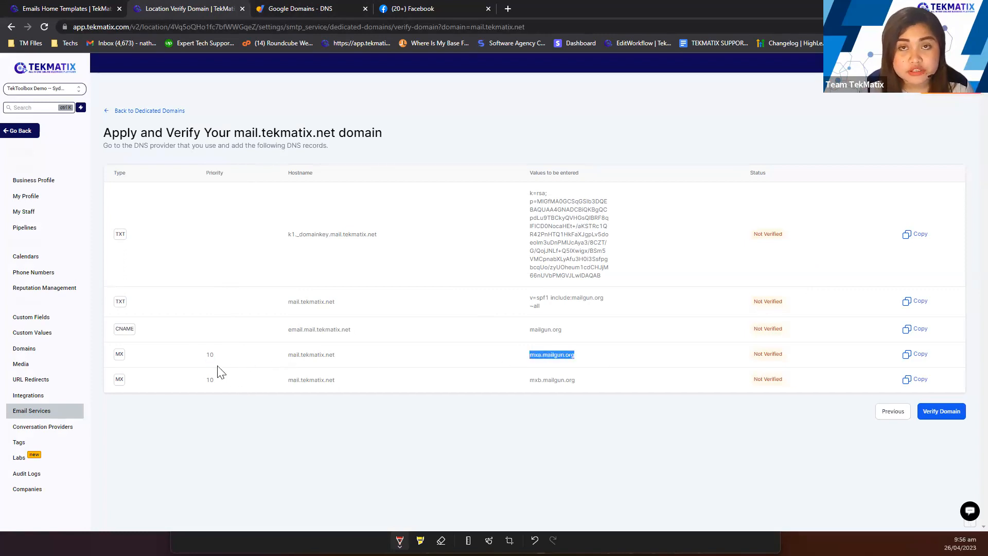
Copy the priority from TekMatix, enter 10 mxa.mailgun.org as the mail MX record's data, and add a second blank value to that record.
{"action": "left_click_drag", "start_coordinate": [205, 361], "coordinate": [221, 359]}
{"action": "key", "text": "ctrl+c"}
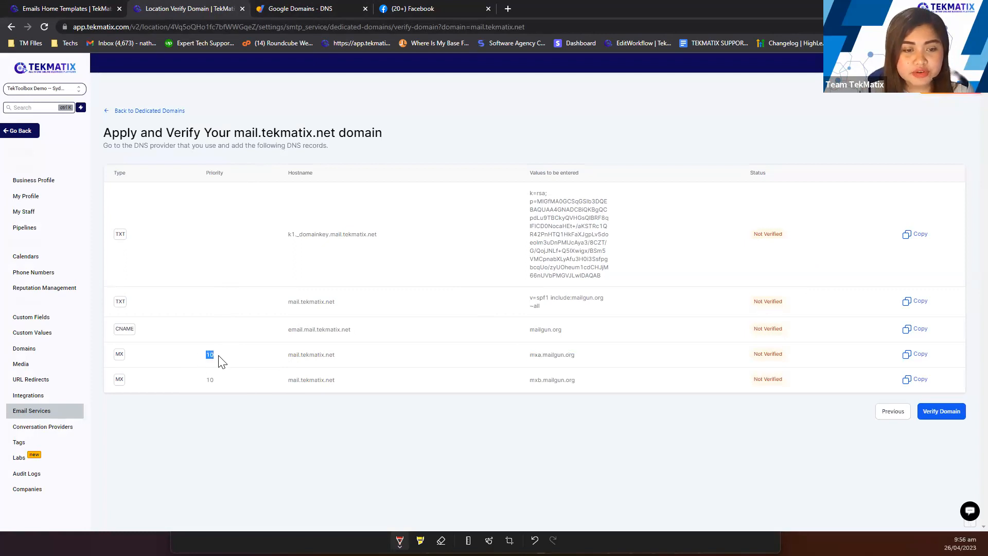
{"action": "left_click", "coordinate": [317, 8]}
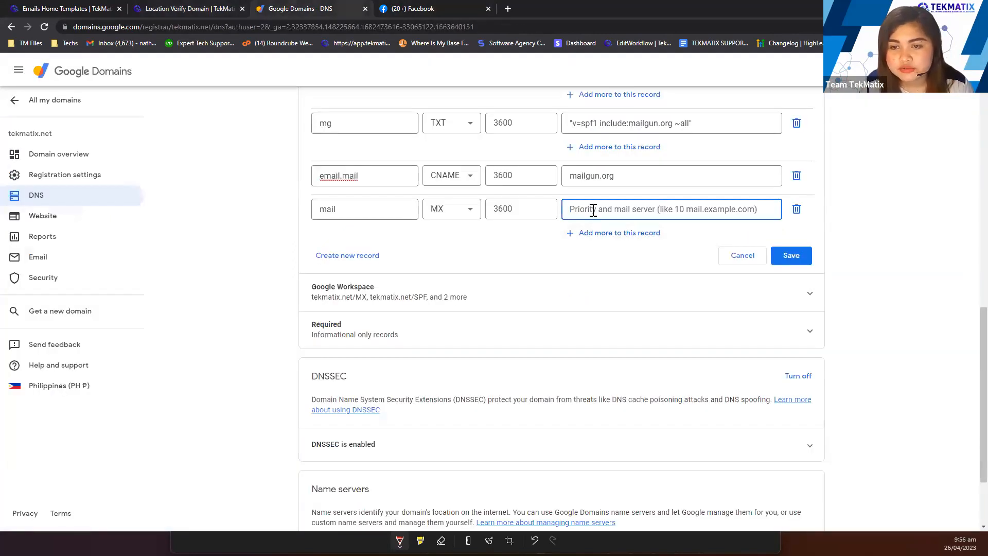
{"action": "key", "text": "ctrl+v"}
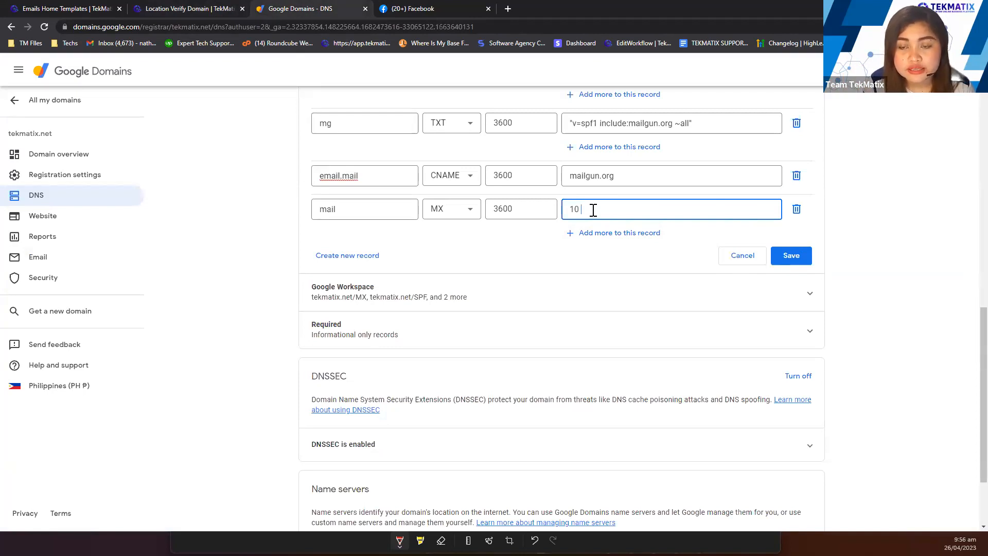
{"action": "type", "text": "mxa.mailgun.org"}
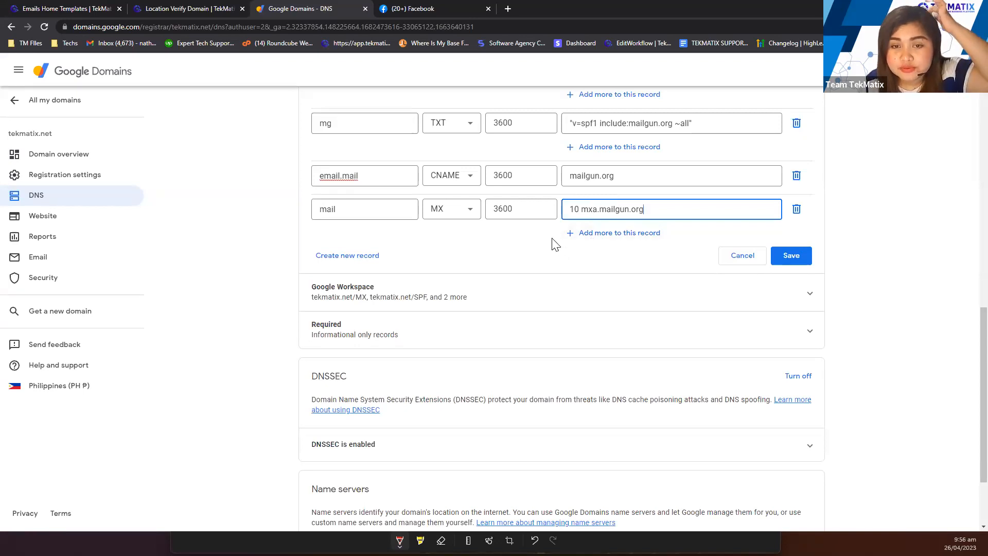
{"action": "left_click", "coordinate": [631, 240]}
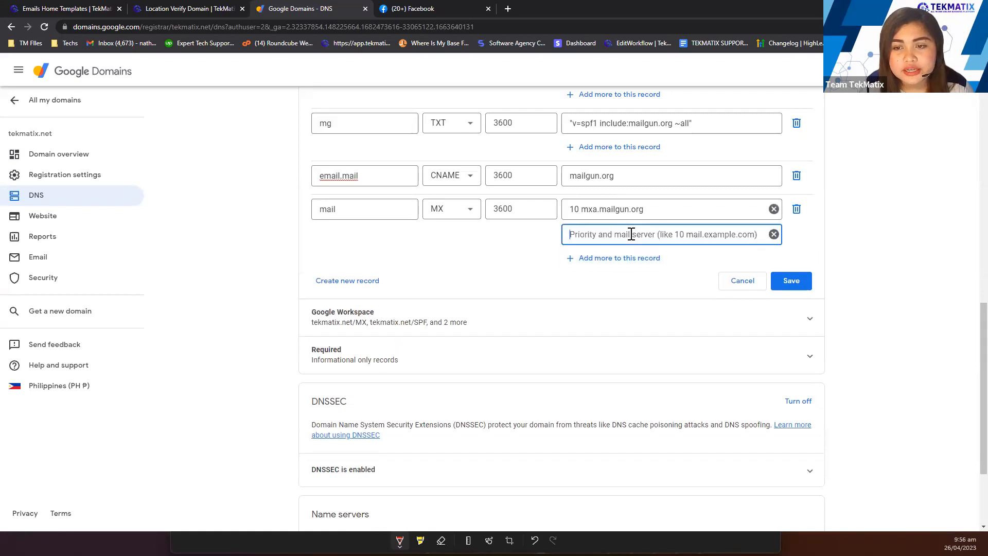
Compare the type, priority, hostname and value of the two required MX records in TekMatix.
{"action": "left_click", "coordinate": [153, 6]}
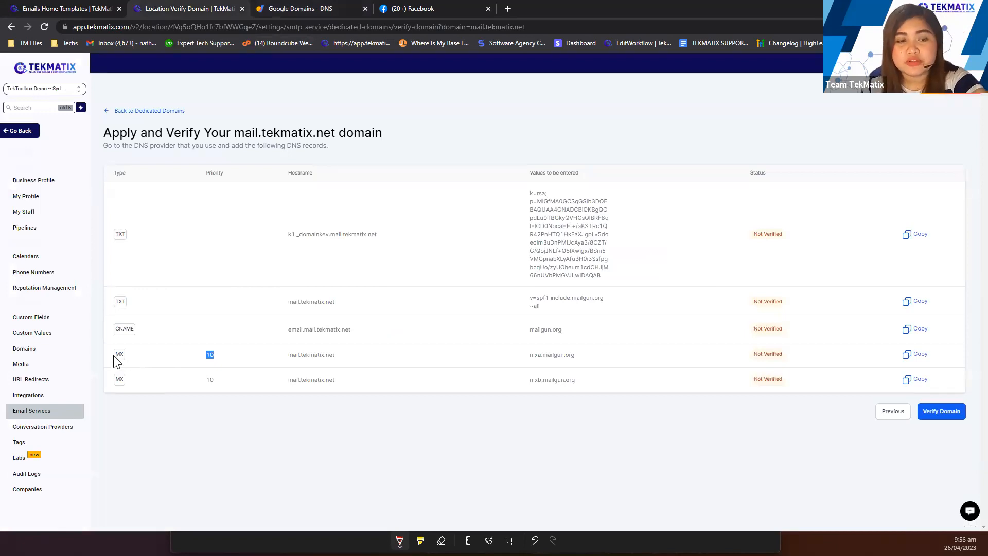
{"action": "left_click_drag", "start_coordinate": [114, 356], "coordinate": [433, 381]}
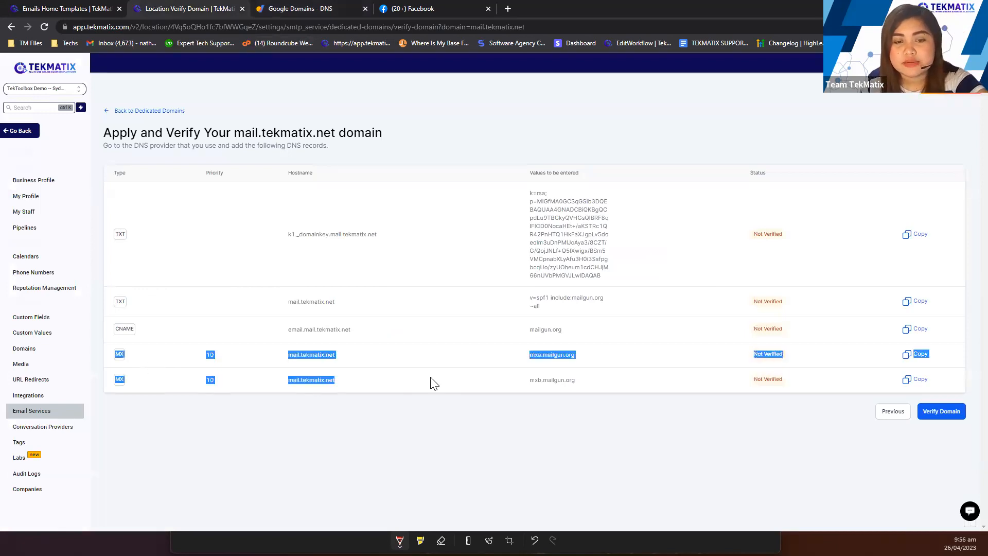
{"action": "left_click", "coordinate": [467, 382]}
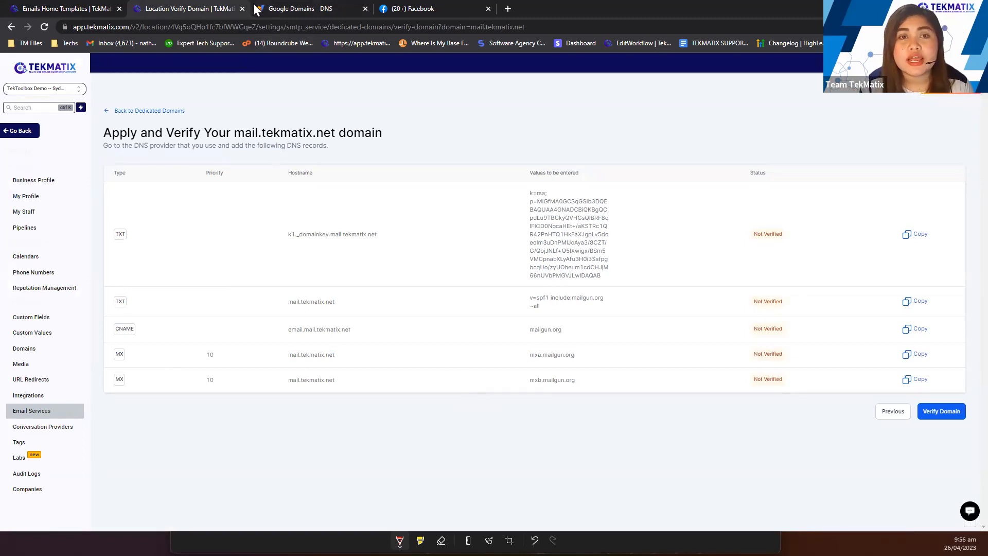
{"action": "left_click", "coordinate": [307, 7]}
{"action": "key", "text": "ctrl+shift+Tab"}
{"action": "left_click_drag", "start_coordinate": [111, 349], "coordinate": [414, 405]}
{"action": "left_click", "coordinate": [413, 399]}
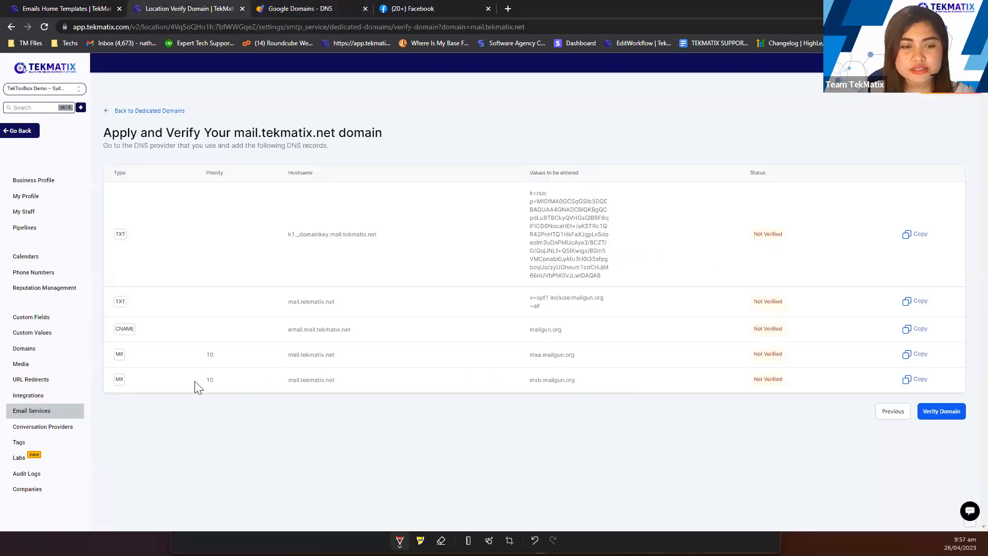
{"action": "left_click_drag", "start_coordinate": [192, 356], "coordinate": [347, 358]}
{"action": "left_click_drag", "start_coordinate": [286, 387], "coordinate": [419, 391]}
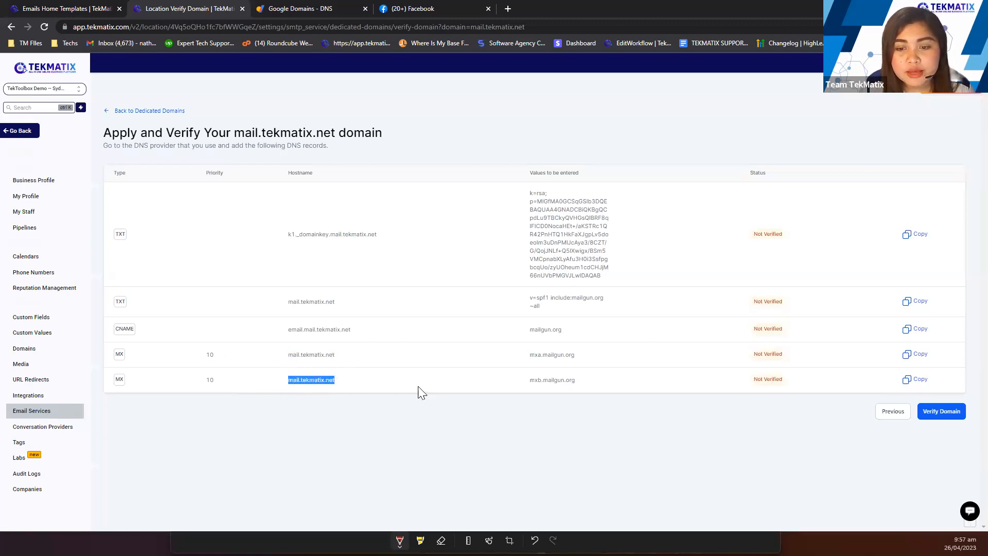
{"action": "left_click_drag", "start_coordinate": [527, 355], "coordinate": [613, 368]}
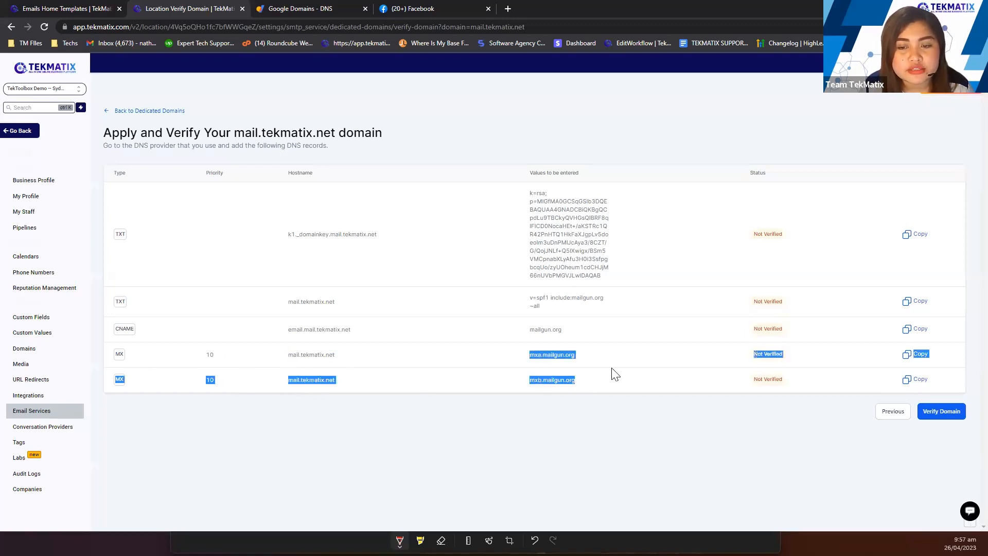
Copy the second MX record's value, mxb.mailgun.org, from TekMatix.
{"action": "left_click", "coordinate": [540, 384]}
{"action": "left_click_drag", "start_coordinate": [530, 356], "coordinate": [528, 383]}
{"action": "key", "text": "ctrl+c"}
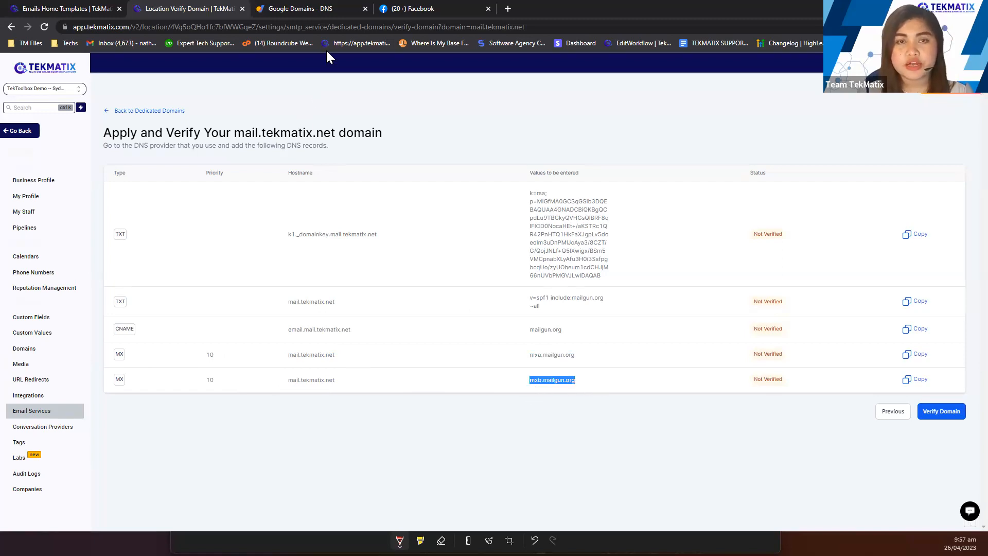
In Google Domains, enter 10 mxb.mailgun.org as the mail MX record's second value and save the custom records.
{"action": "left_click", "coordinate": [321, 12]}
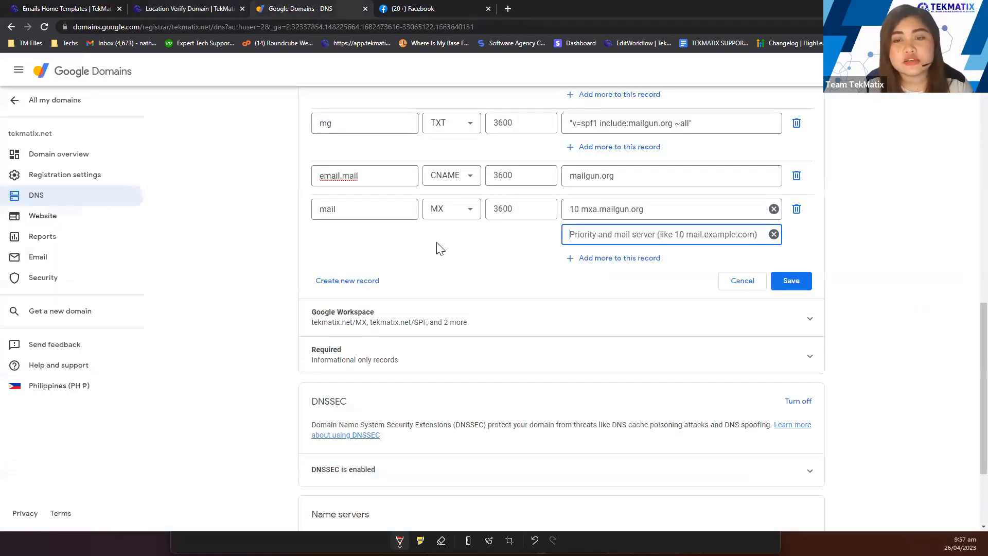
{"action": "type", "text": "10"}
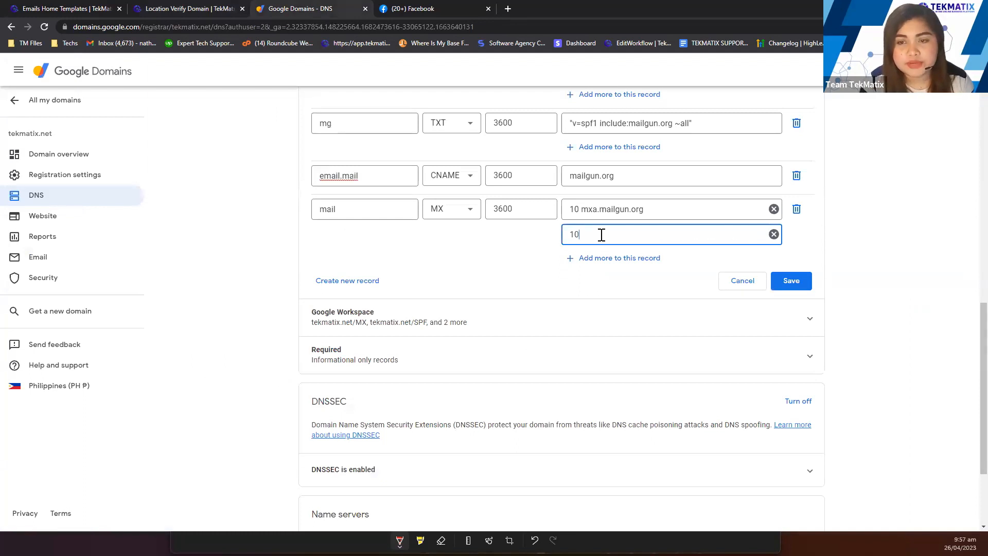
{"action": "key", "text": "ctrl+v"}
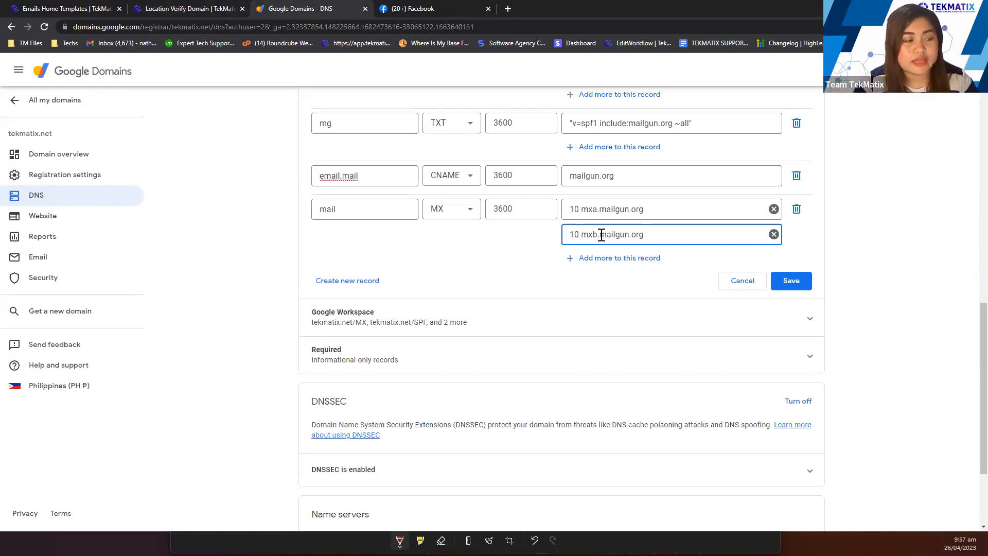
{"action": "left_click", "coordinate": [795, 282]}
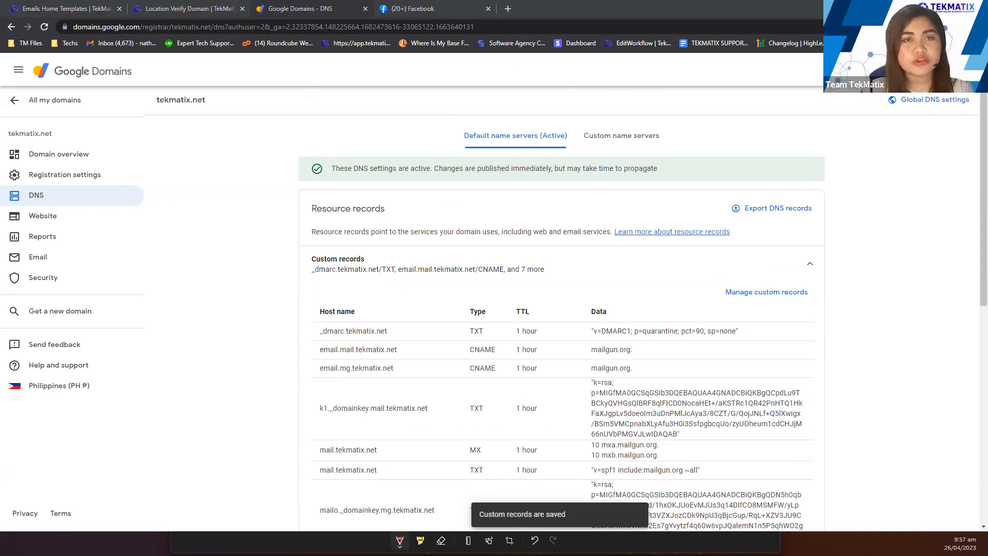
{"action": "scroll", "coordinate": [353, 206], "scroll_direction": "down", "scroll_amount": 1}
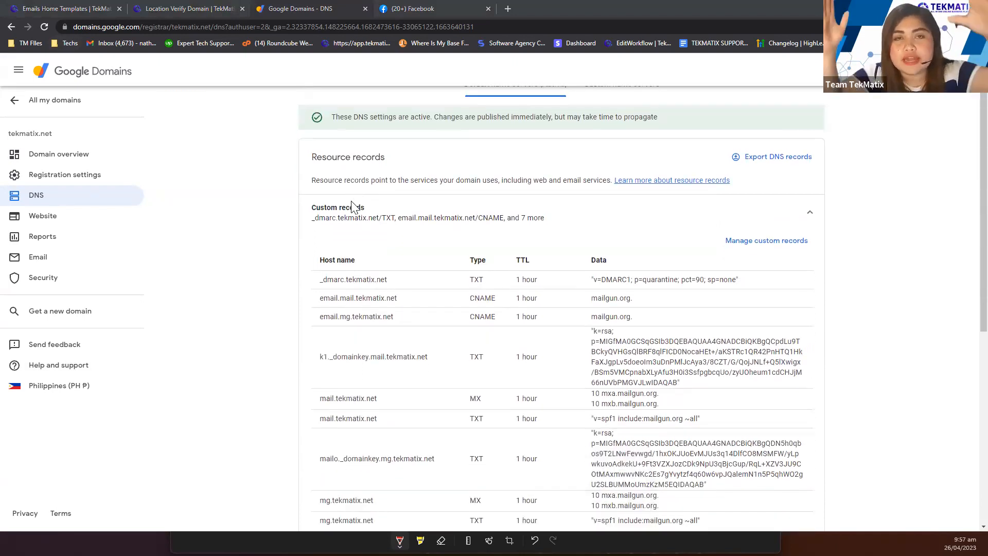
Switch to TekMatix and run the mail.tekmatix.net domain verification repeatedly, checking the status of each DNS record.
{"action": "left_click", "coordinate": [165, 11]}
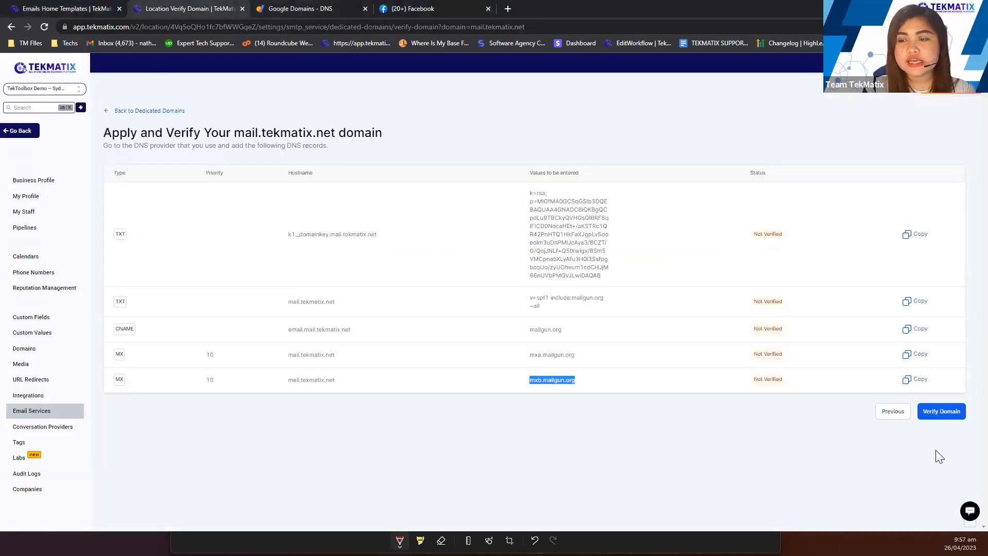
{"action": "left_click", "coordinate": [940, 413]}
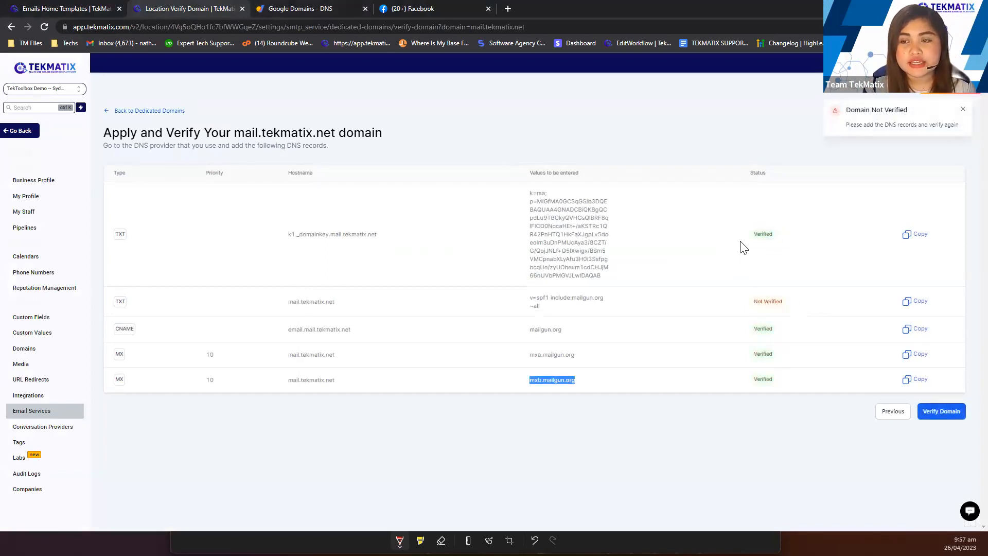
{"action": "left_click_drag", "start_coordinate": [745, 246], "coordinate": [791, 245]}
{"action": "left_click_drag", "start_coordinate": [753, 302], "coordinate": [792, 304]}
{"action": "left_click", "coordinate": [947, 416]}
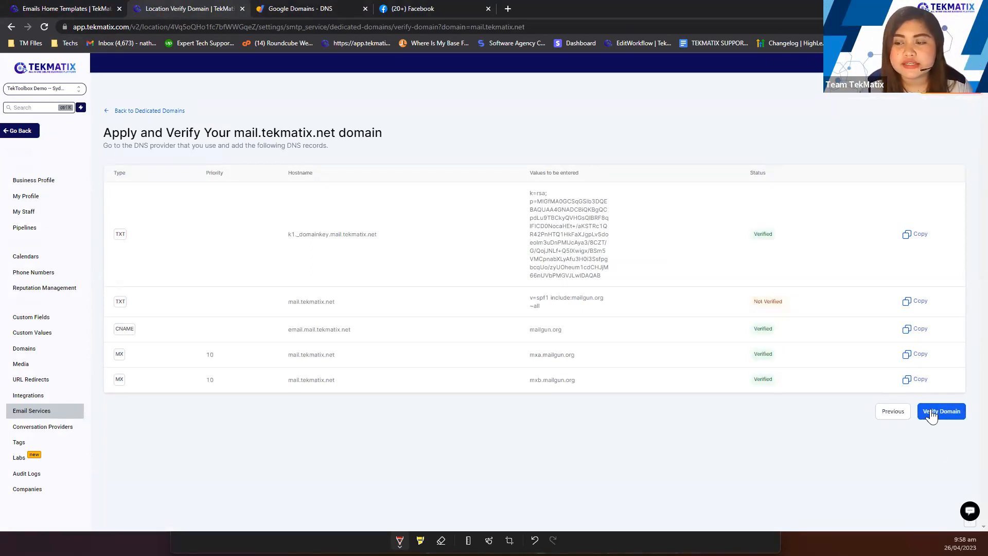
{"action": "left_click", "coordinate": [930, 410]}
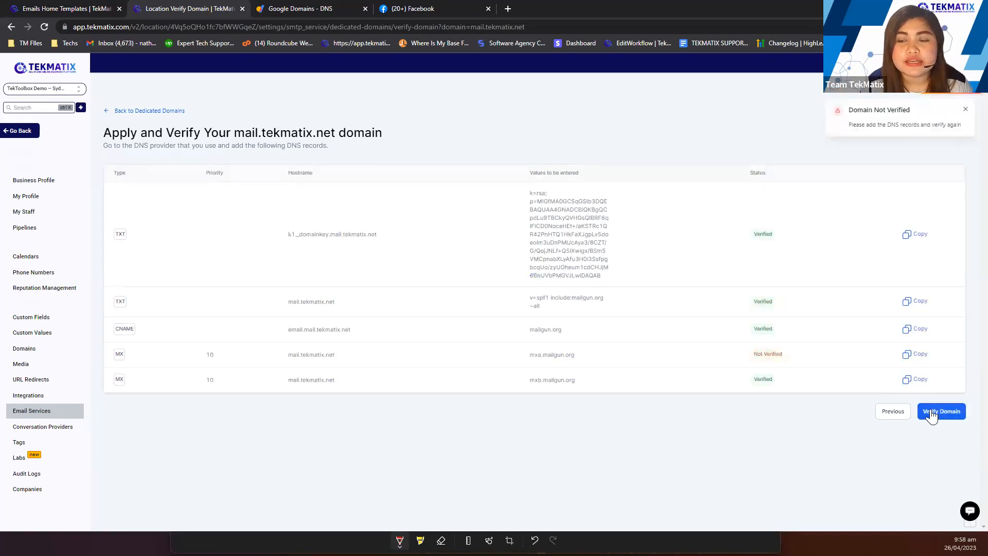
{"action": "left_click", "coordinate": [931, 412]}
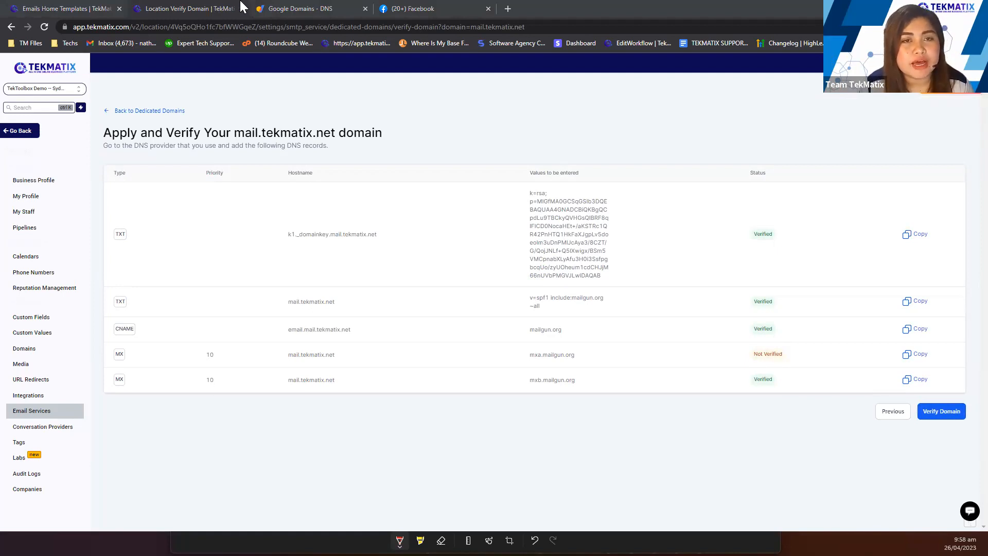
In Google Domains, reopen the custom records for editing, add a blank record, and try its TTL options, finishing with 6 hours.
{"action": "left_click", "coordinate": [326, 8]}
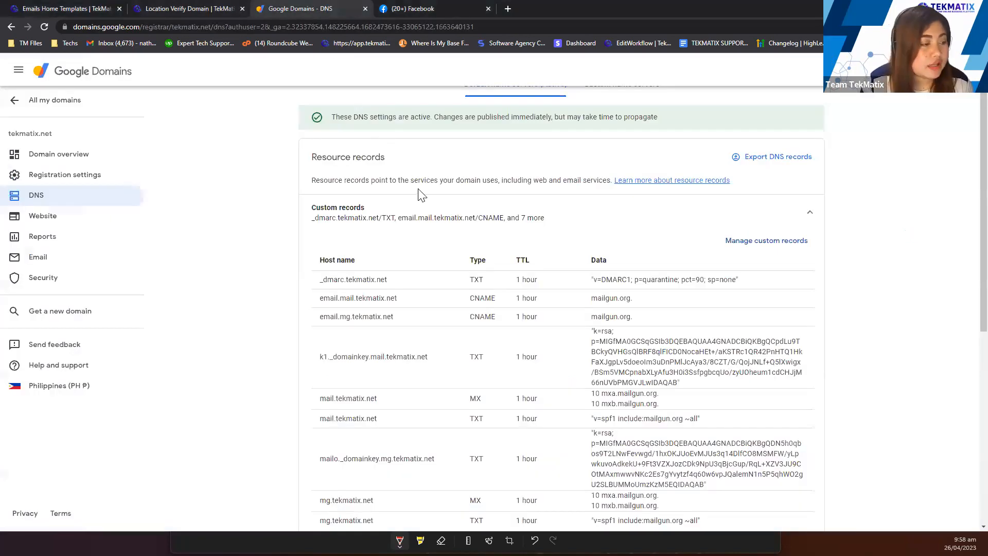
{"action": "scroll", "coordinate": [674, 319], "scroll_direction": "down", "scroll_amount": 2}
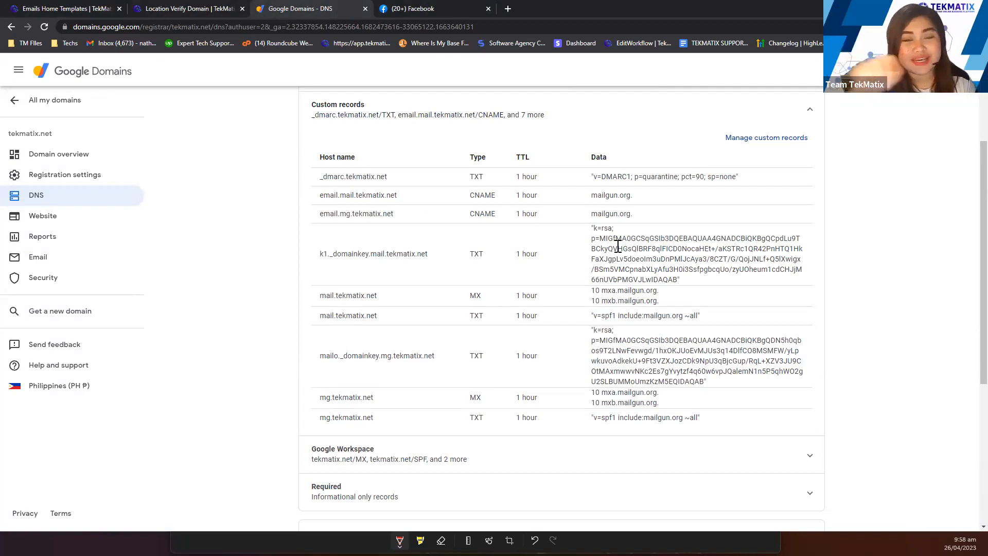
{"action": "left_click", "coordinate": [786, 140]}
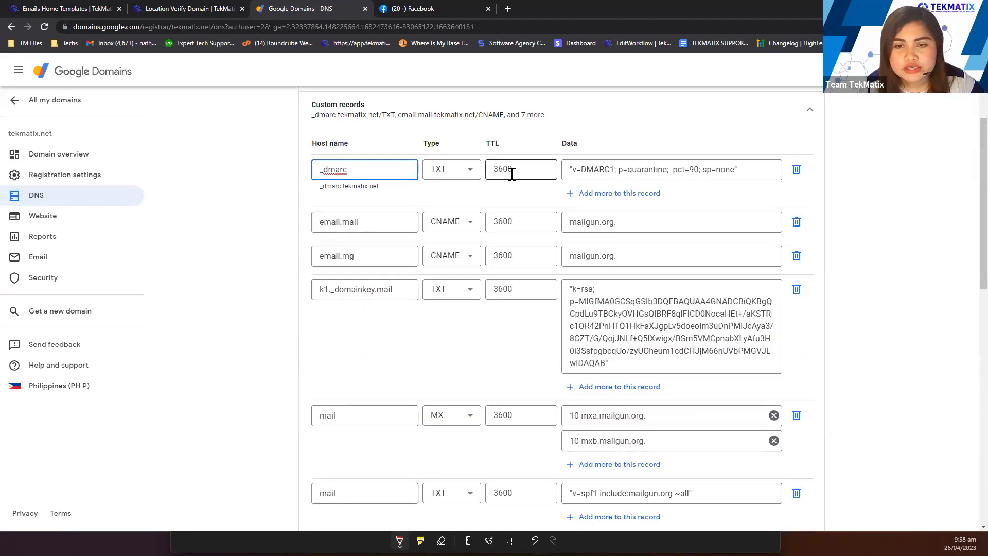
{"action": "scroll", "coordinate": [463, 319], "scroll_direction": "down", "scroll_amount": 11}
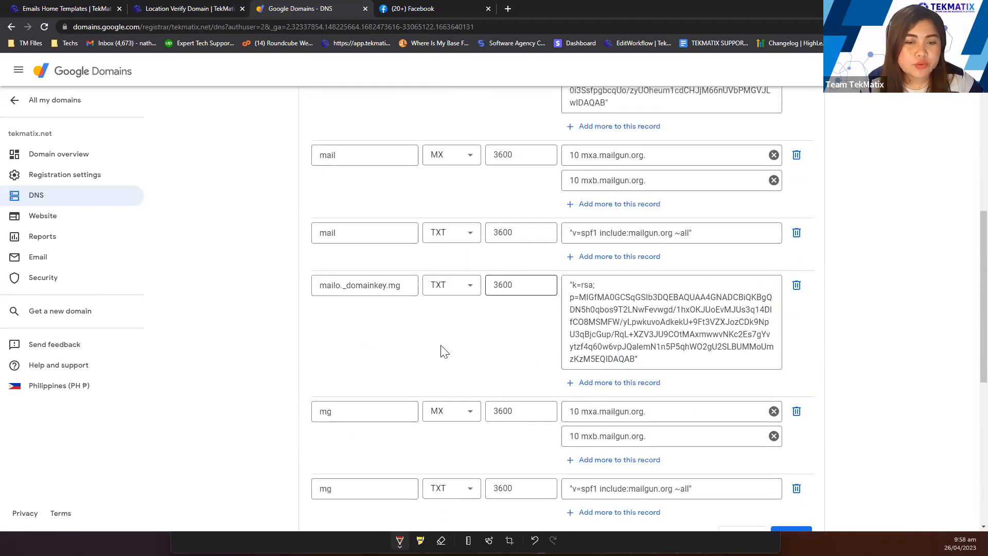
{"action": "left_click", "coordinate": [361, 230]}
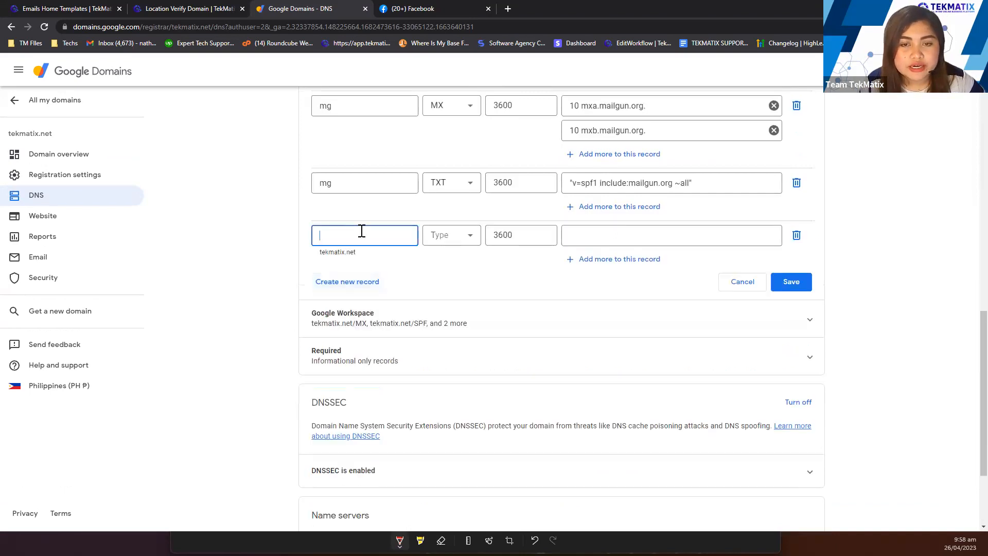
{"action": "left_click", "coordinate": [497, 235]}
{"action": "left_click_drag", "start_coordinate": [486, 235], "coordinate": [510, 235]}
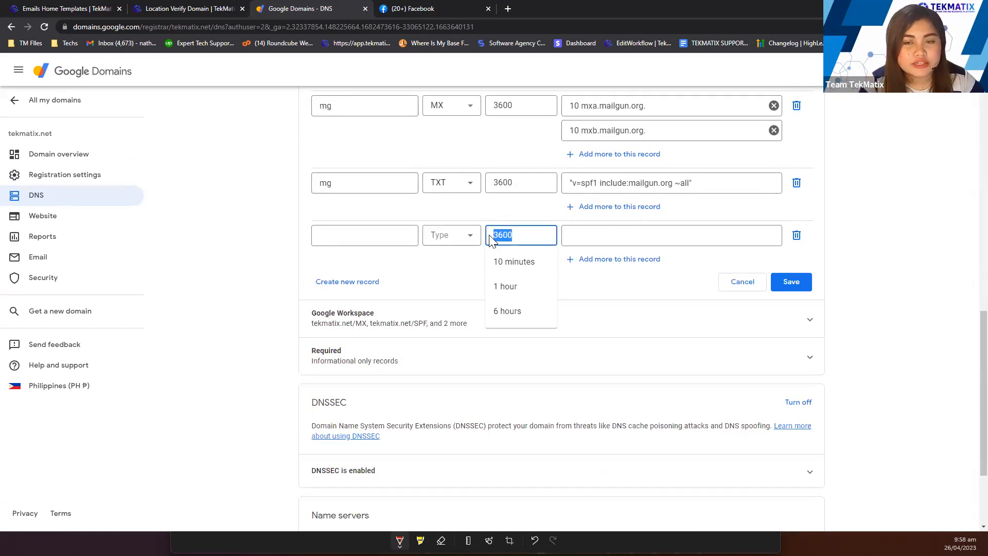
{"action": "left_click", "coordinate": [518, 266]}
{"action": "left_click", "coordinate": [529, 236]}
{"action": "left_click", "coordinate": [515, 285]}
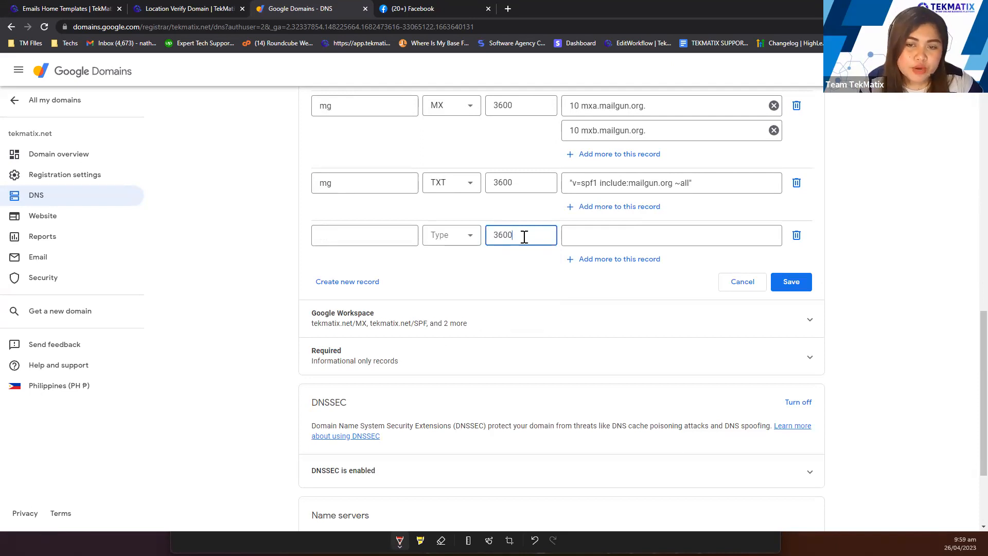
{"action": "left_click", "coordinate": [510, 311]}
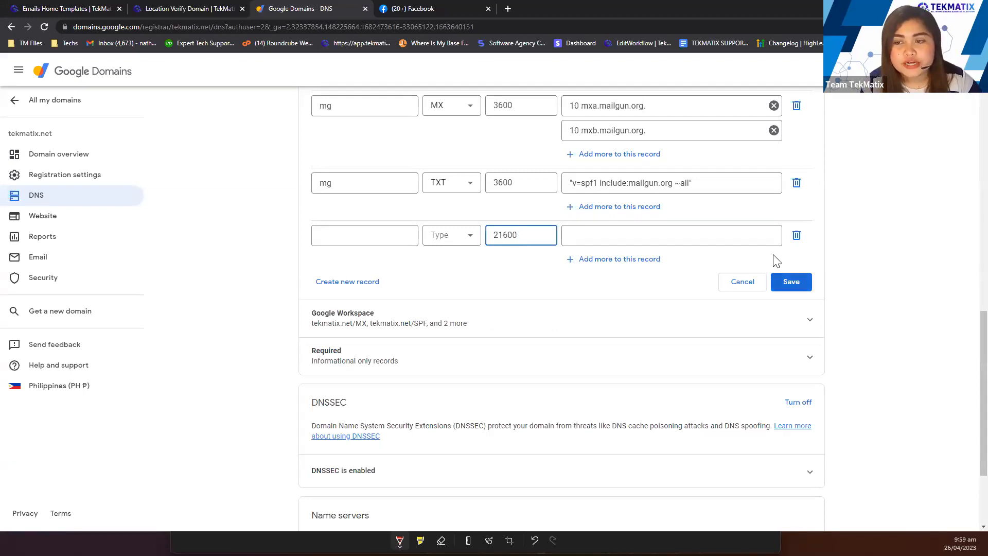
Delete the blank custom record and save the custom records.
{"action": "left_click", "coordinate": [796, 235]}
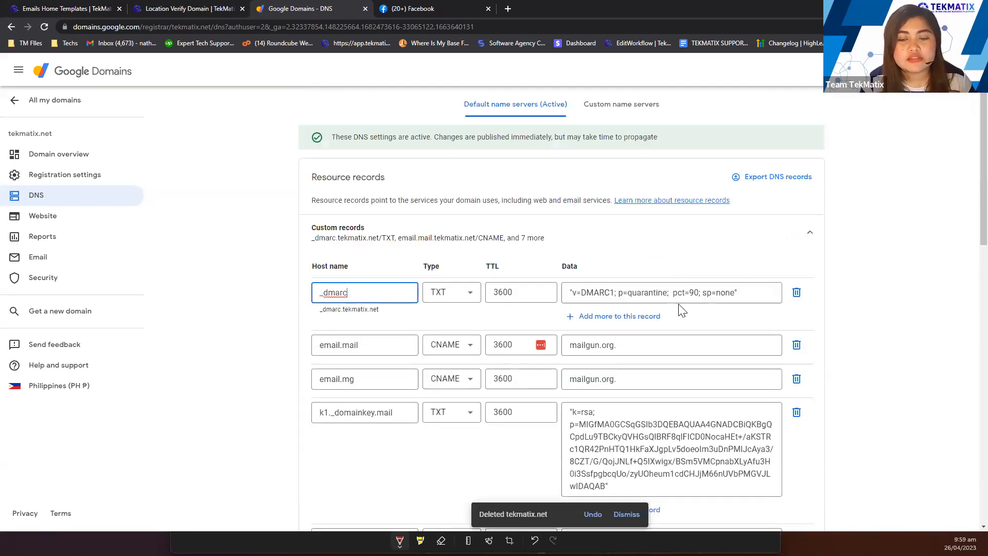
{"action": "scroll", "coordinate": [685, 346], "scroll_direction": "down", "scroll_amount": 12}
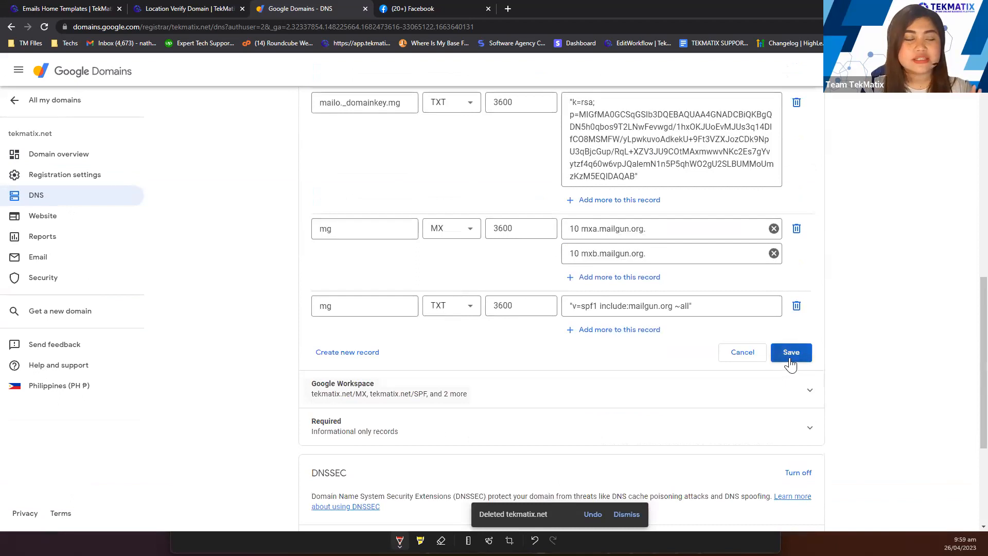
{"action": "left_click", "coordinate": [791, 353]}
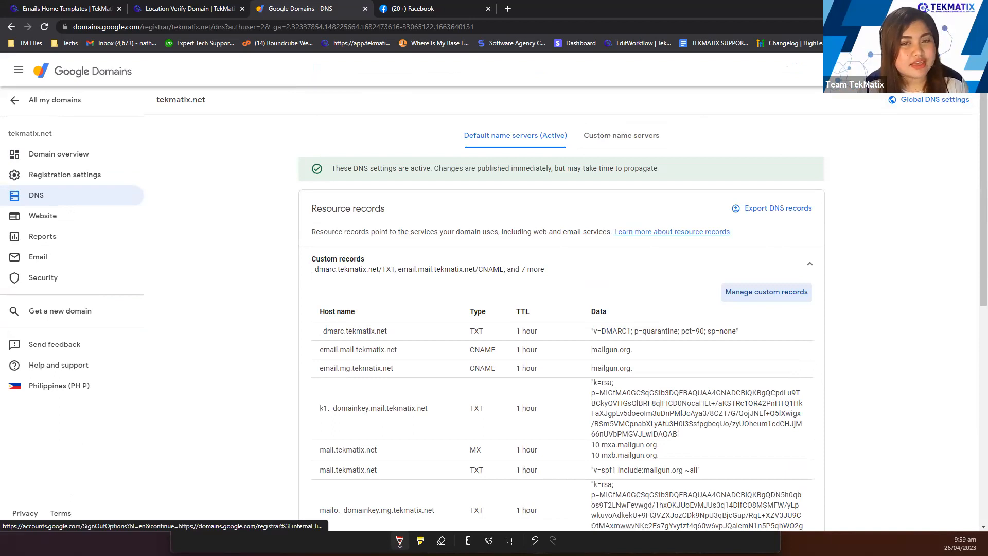
Rerun the mail.tekmatix.net verification in TekMatix and reload the dedicated domain page to refresh its status.
{"action": "left_click", "coordinate": [187, 6]}
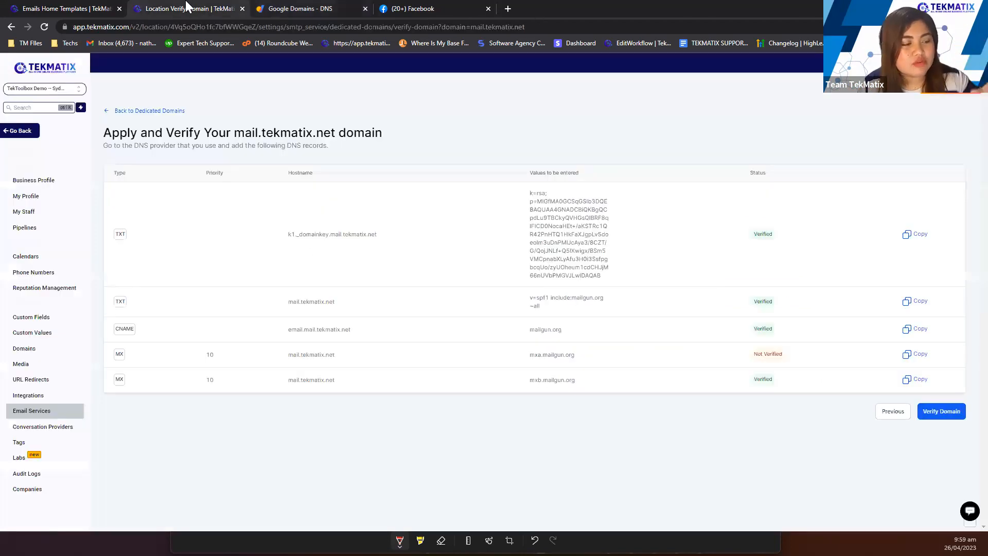
{"action": "left_click", "coordinate": [944, 412]}
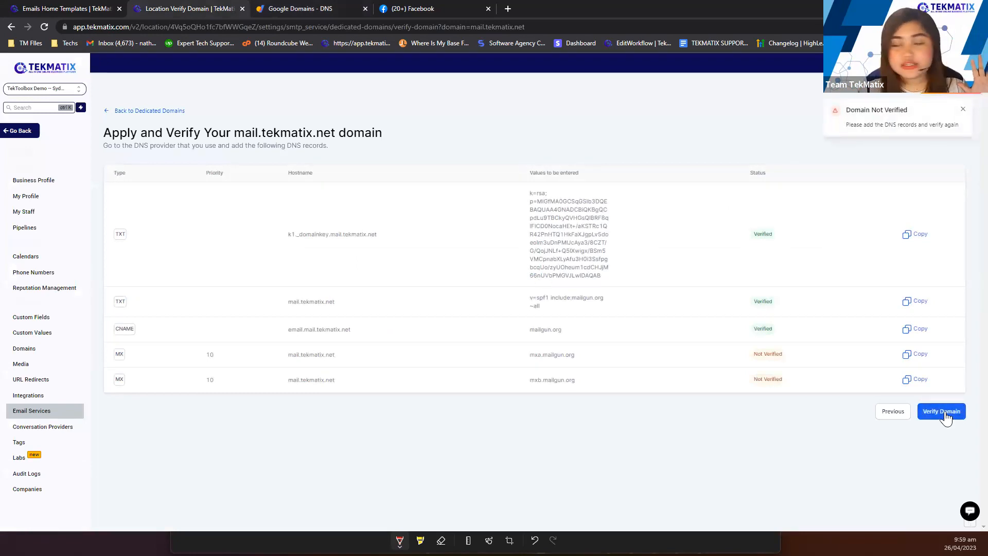
{"action": "left_click", "coordinate": [945, 411]}
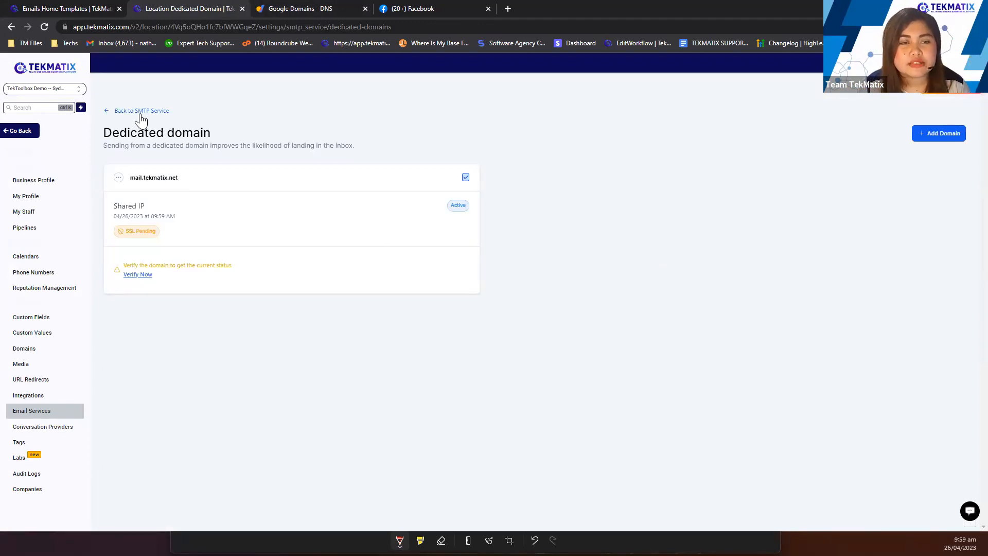
{"action": "left_click", "coordinate": [45, 28]}
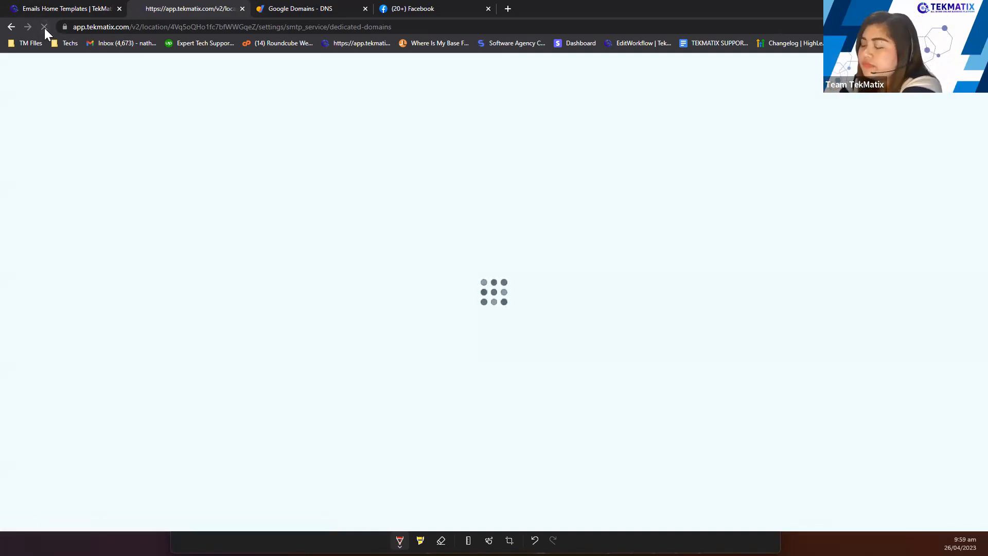
{"action": "left_click", "coordinate": [44, 26]}
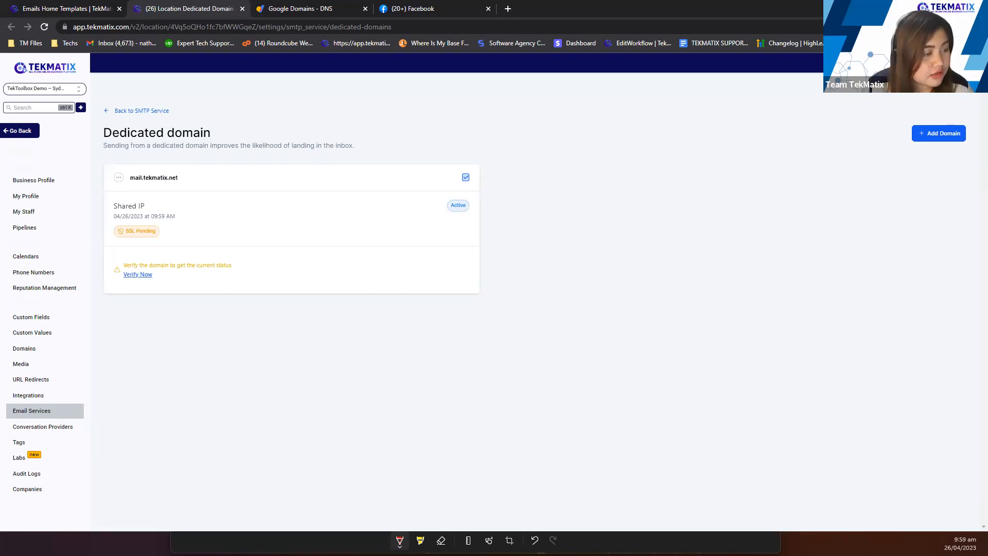
Reopen verification from the mail.tekmatix.net domain card and repeat the DNS record check until the domain passes.
{"action": "left_click", "coordinate": [138, 275]}
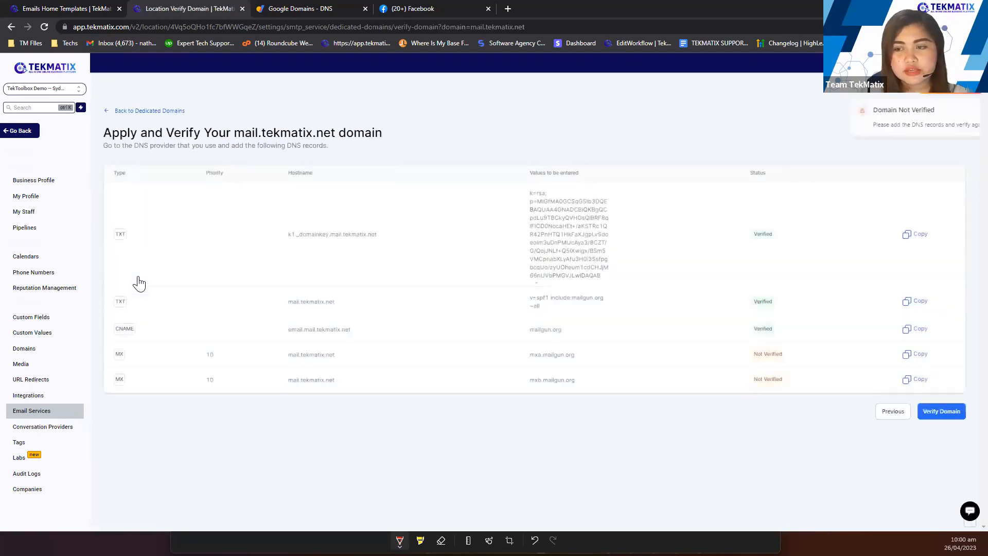
{"action": "left_click", "coordinate": [935, 415]}
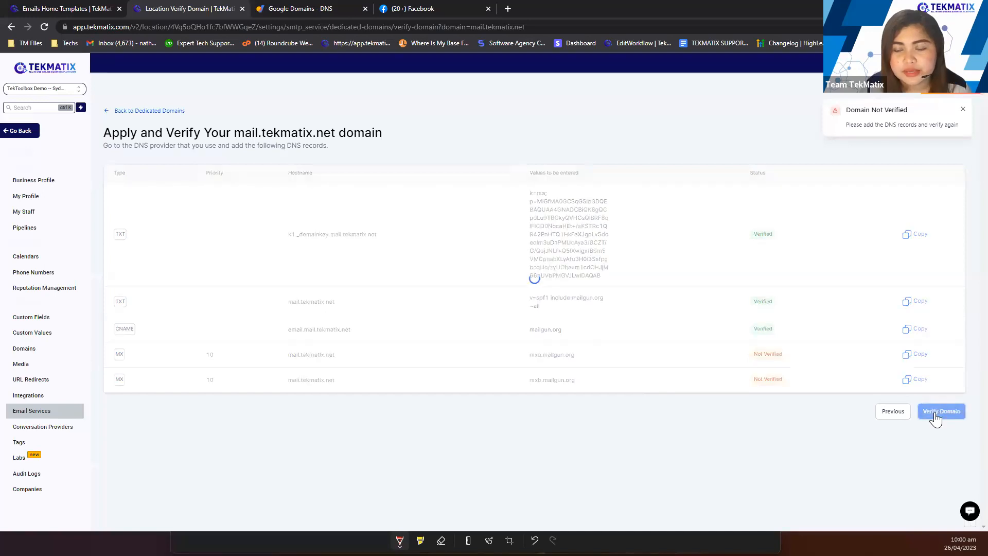
{"action": "left_click", "coordinate": [935, 415]}
{"action": "left_click", "coordinate": [935, 415]}
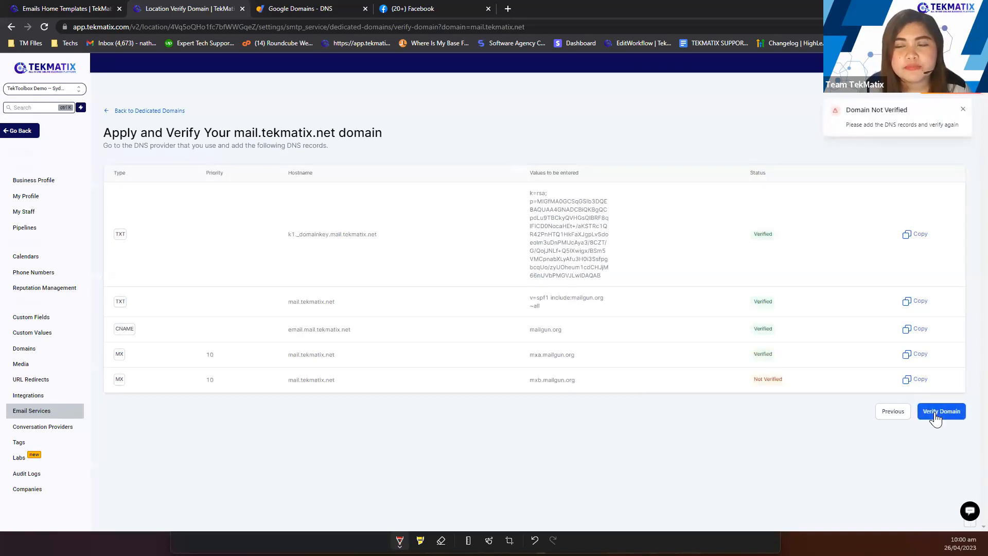
{"action": "left_click", "coordinate": [935, 416]}
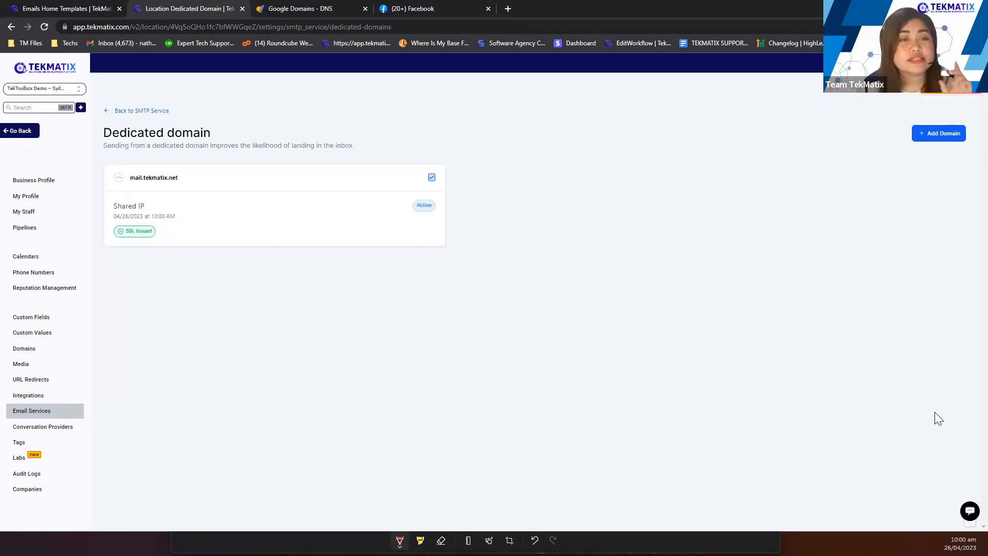
Review the mail.tekmatix.net card's domain name, IP type, date and SSL status on the dedicated domain page.
{"action": "triple_click", "coordinate": [135, 212]}
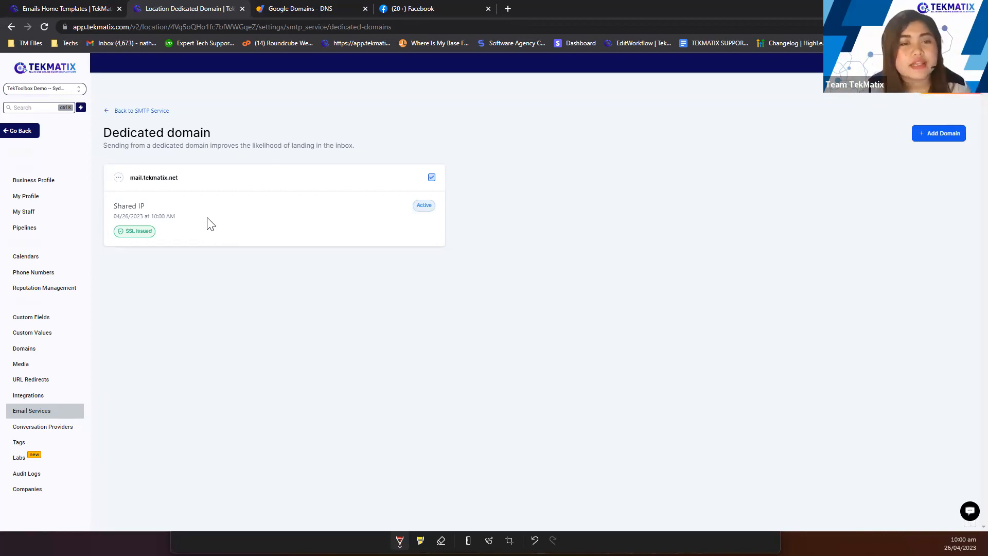
{"action": "left_click_drag", "start_coordinate": [111, 206], "coordinate": [200, 226]}
{"action": "left_click", "coordinate": [159, 194]}
{"action": "left_click_drag", "start_coordinate": [133, 177], "coordinate": [203, 184]}
{"action": "left_click", "coordinate": [216, 224]}
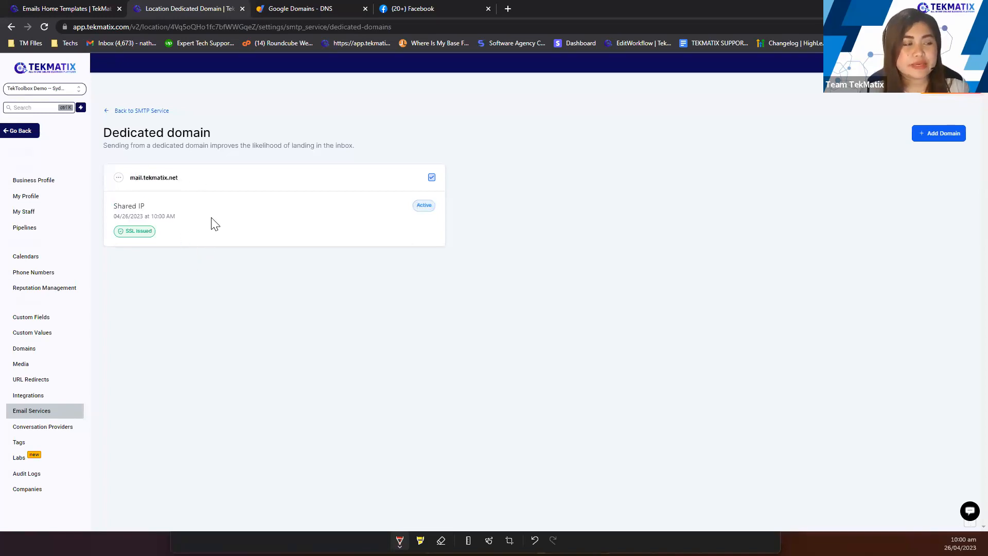
{"action": "left_click_drag", "start_coordinate": [175, 182], "coordinate": [135, 185]}
{"action": "left_click", "coordinate": [218, 204]}
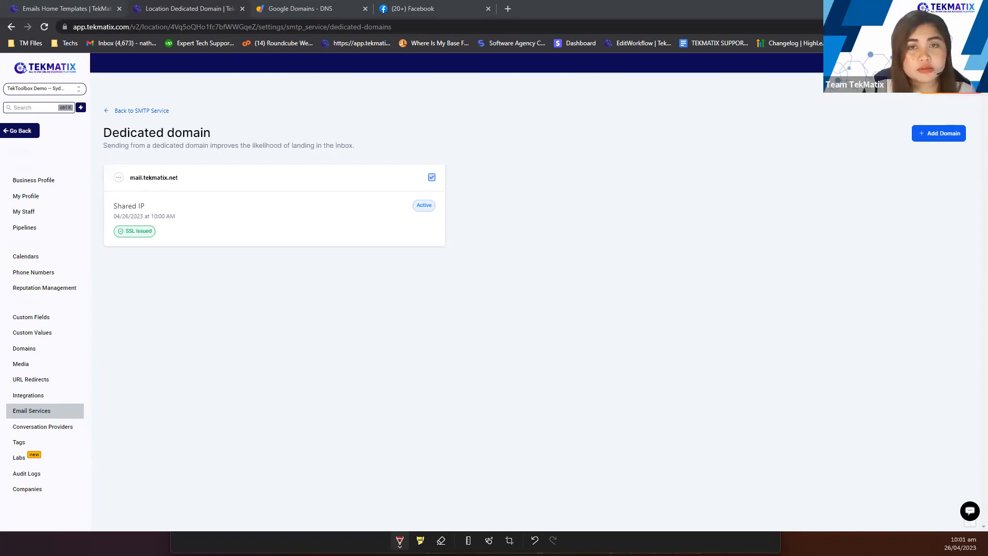
Switch to Gmail and show the message details of the support calendar appointment email to inspect its mailed-by and signed-by domains.
{"action": "left_click_drag", "start_coordinate": [598, 2], "coordinate": [555, 4]}
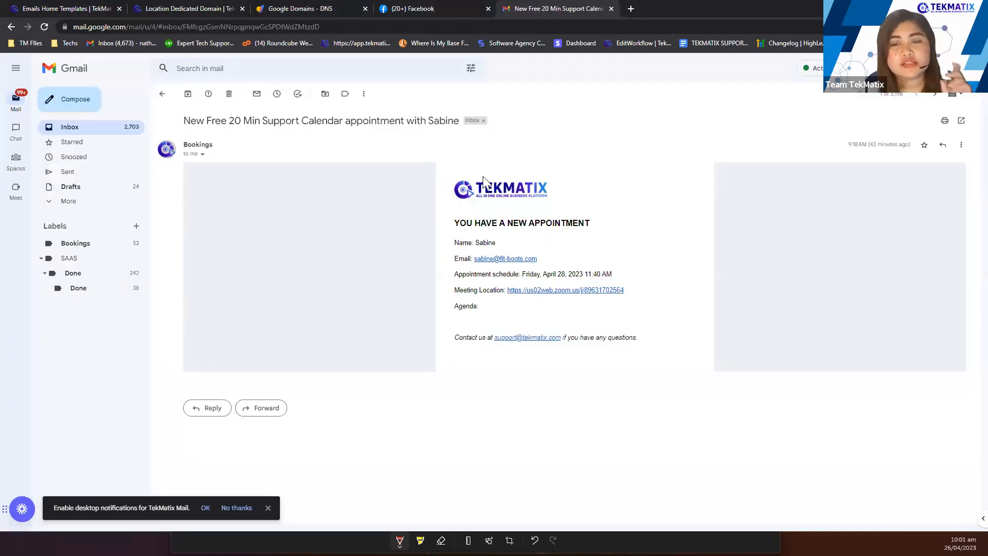
{"action": "left_click", "coordinate": [202, 154]}
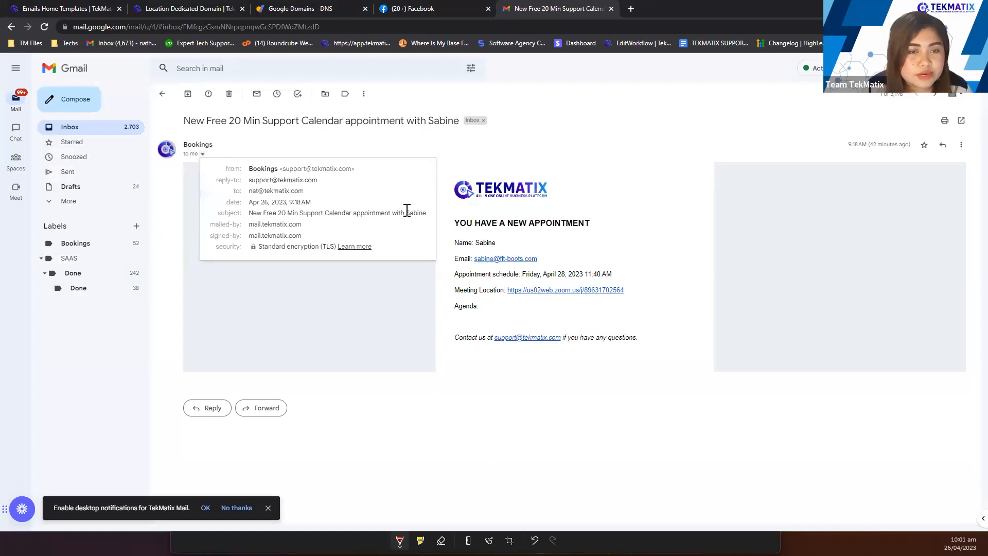
Inspect the recipient address and the mailed-by domain in the appointment email's message details.
{"action": "left_click_drag", "start_coordinate": [250, 192], "coordinate": [309, 194]}
{"action": "left_click", "coordinate": [355, 206]}
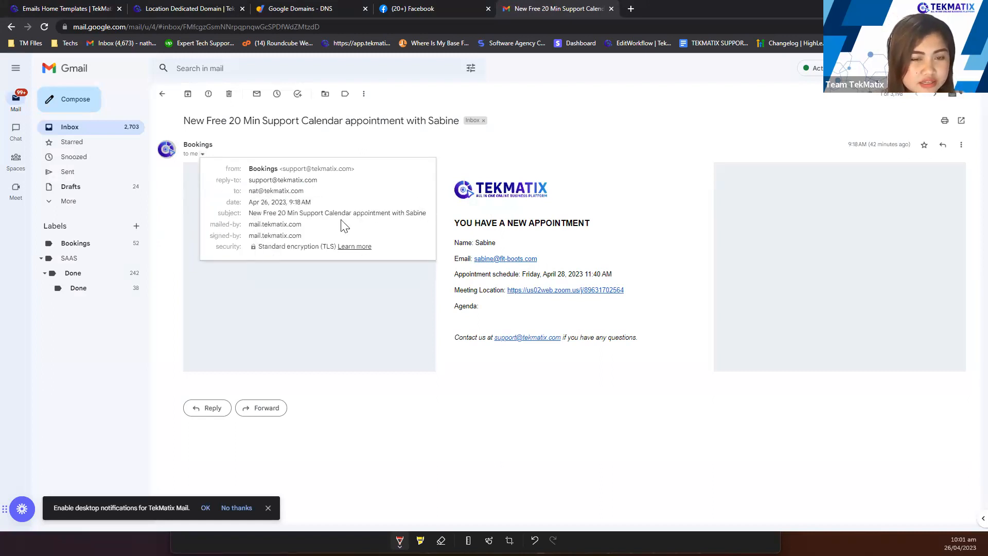
{"action": "left_click_drag", "start_coordinate": [249, 224], "coordinate": [318, 226]}
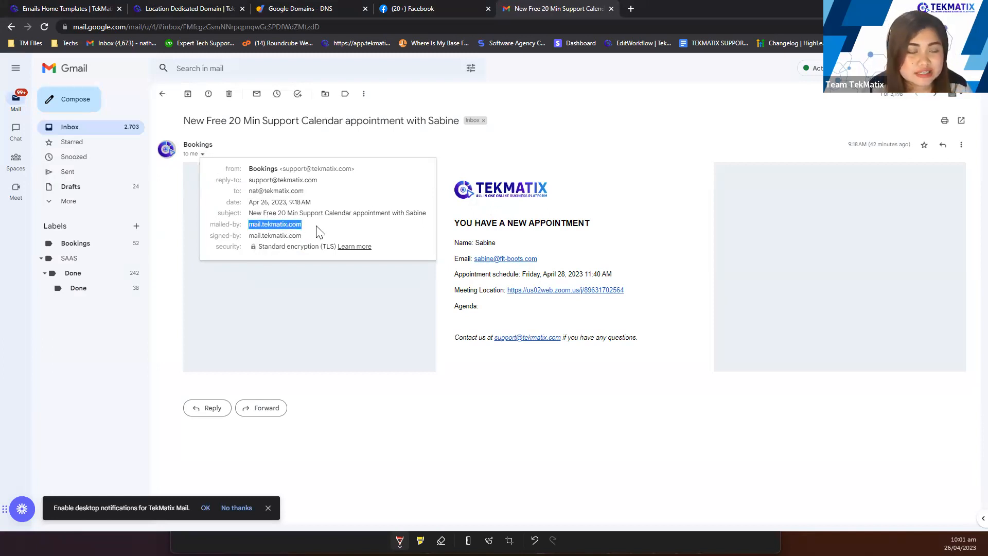
{"action": "left_click", "coordinate": [319, 232]}
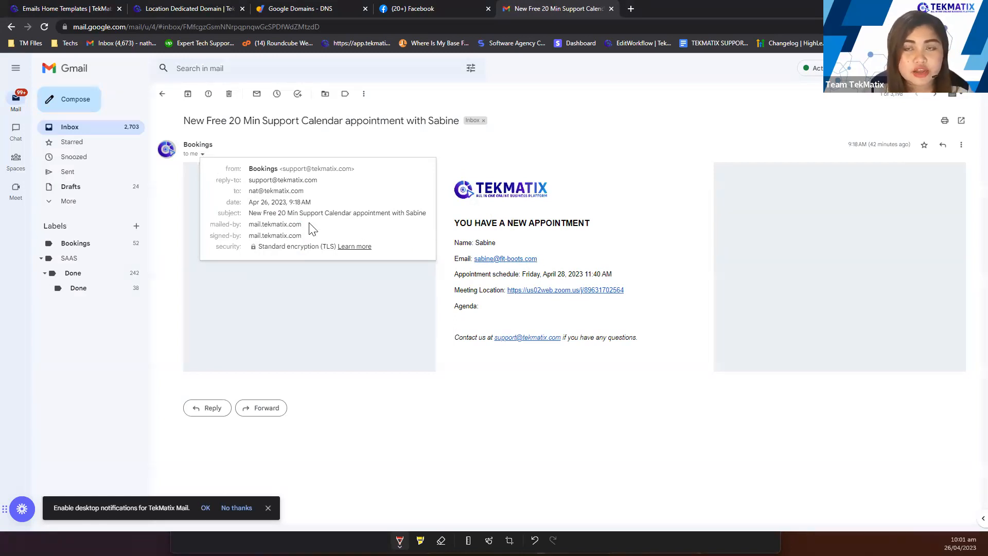
{"action": "left_click_drag", "start_coordinate": [308, 226], "coordinate": [247, 225]}
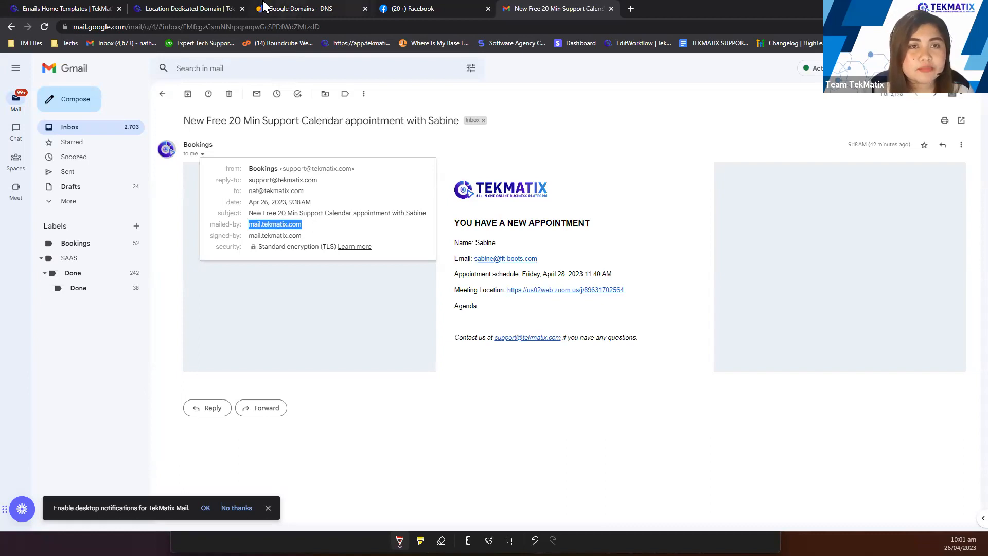
Compare the TekMatix dedicated domain page with the mailed-by domain in the Gmail appointment email's details.
{"action": "left_click", "coordinate": [289, 7]}
{"action": "left_click", "coordinate": [210, 7]}
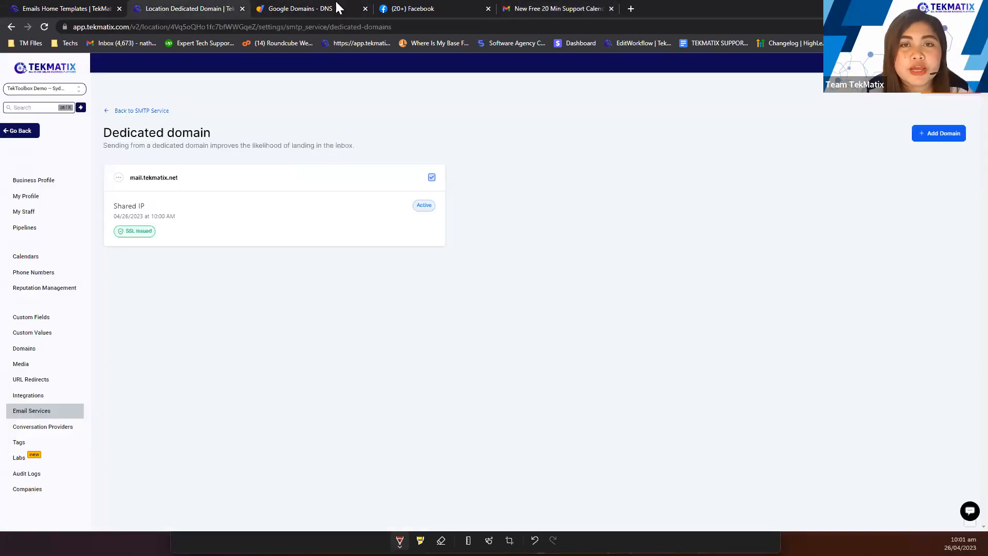
{"action": "left_click", "coordinate": [511, 8]}
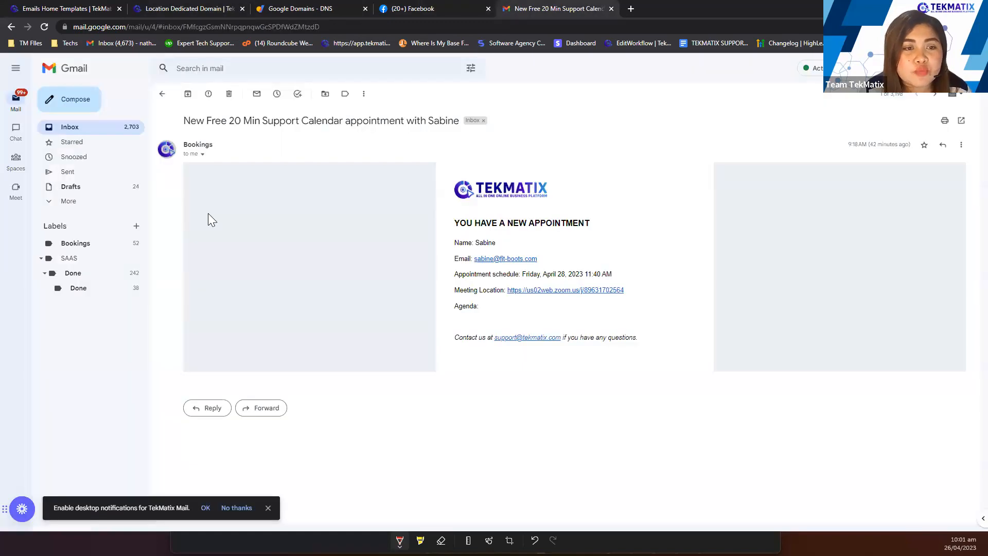
{"action": "left_click", "coordinate": [202, 154]}
{"action": "left_click_drag", "start_coordinate": [249, 224], "coordinate": [309, 225]}
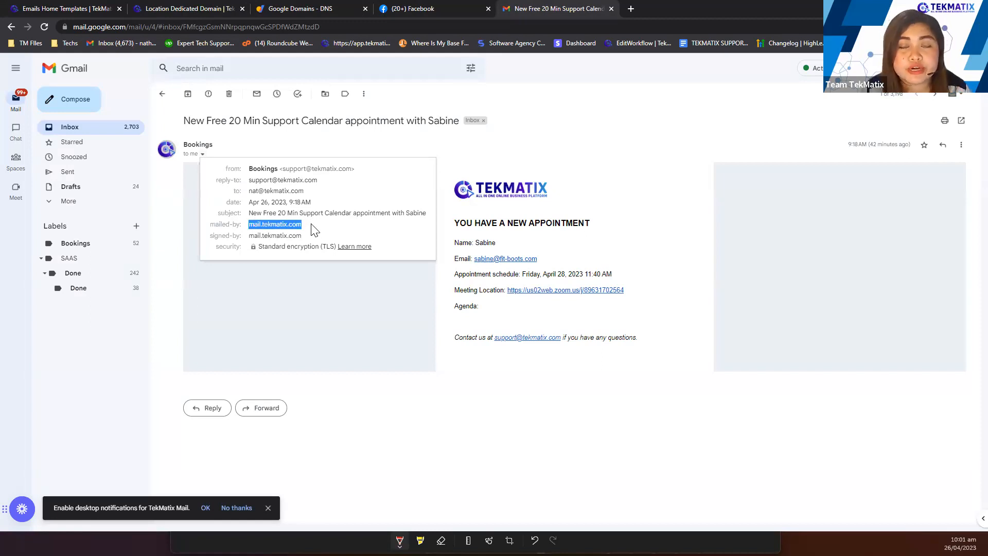
{"action": "left_click", "coordinate": [315, 230]}
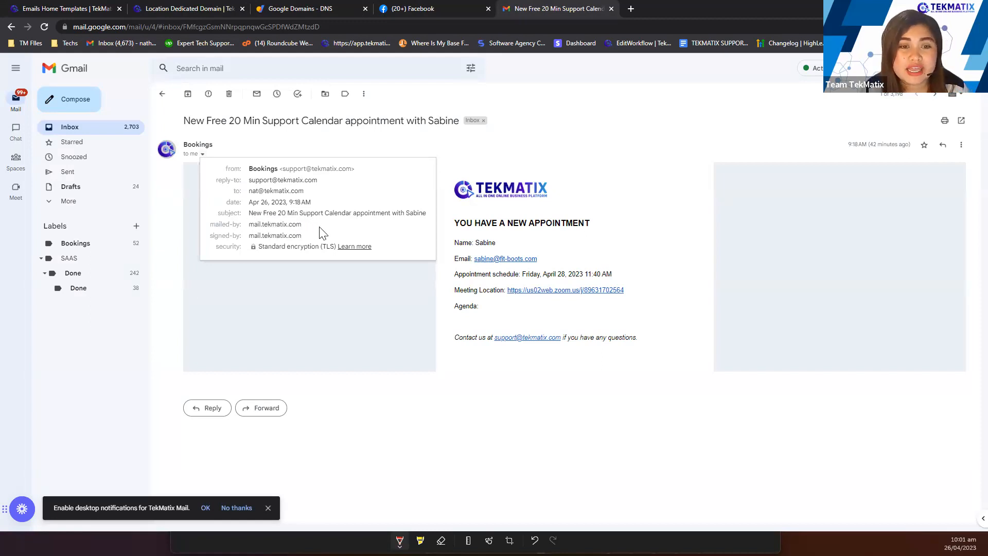
Close the Gmail message and highlight the tekmatix.net part of the domain name on TekMatix's dedicated domain page.
{"action": "left_click", "coordinate": [611, 9]}
{"action": "left_click", "coordinate": [221, 9]}
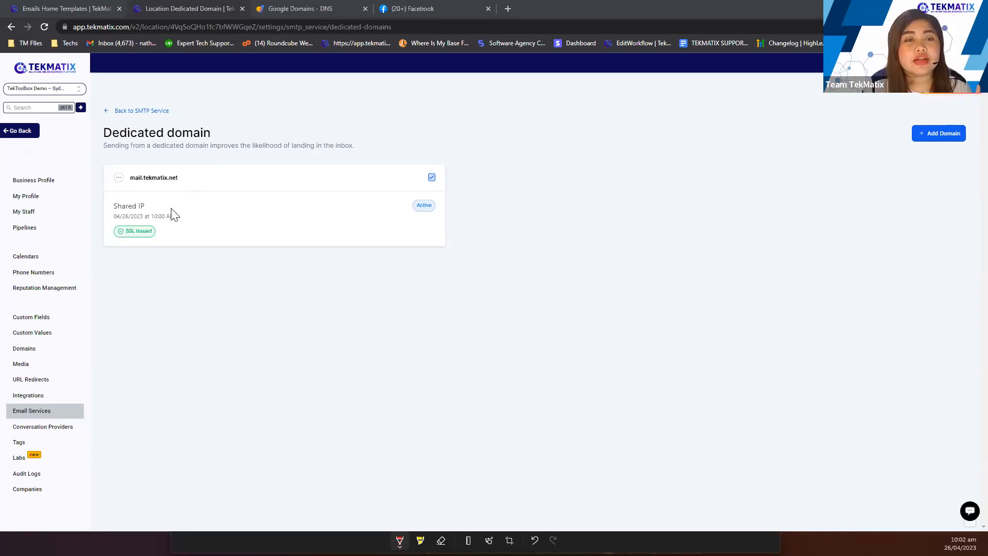
{"action": "left_click_drag", "start_coordinate": [186, 179], "coordinate": [144, 180]}
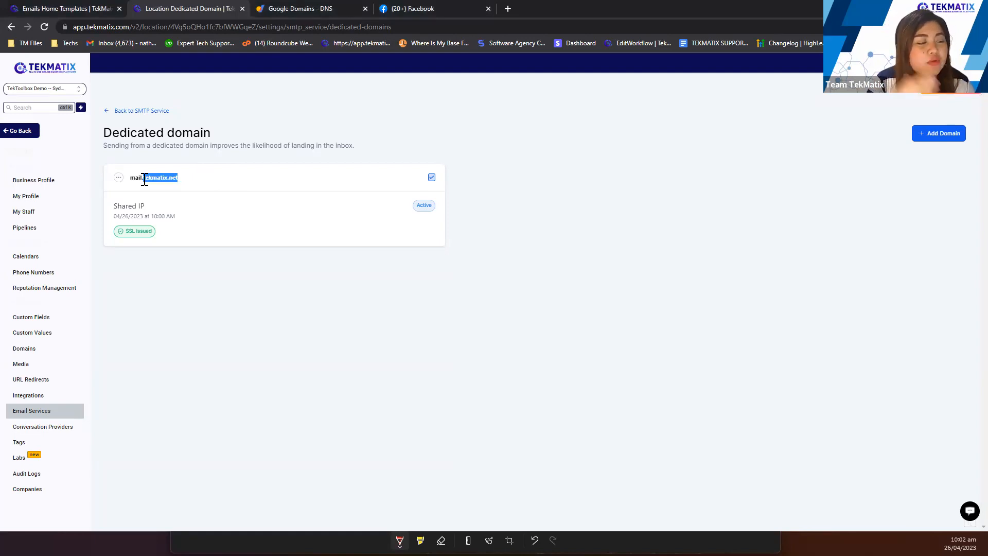
{"action": "left_click_drag", "start_coordinate": [191, 182], "coordinate": [145, 189]}
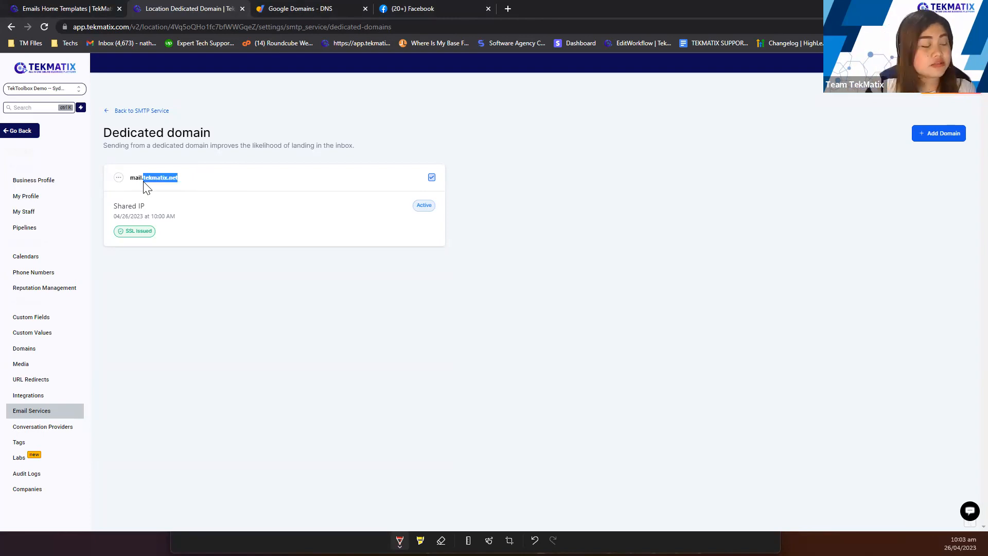
Return to Email Services, view the email analytics, and open the reply and forward settings.
{"action": "left_click", "coordinate": [140, 113]}
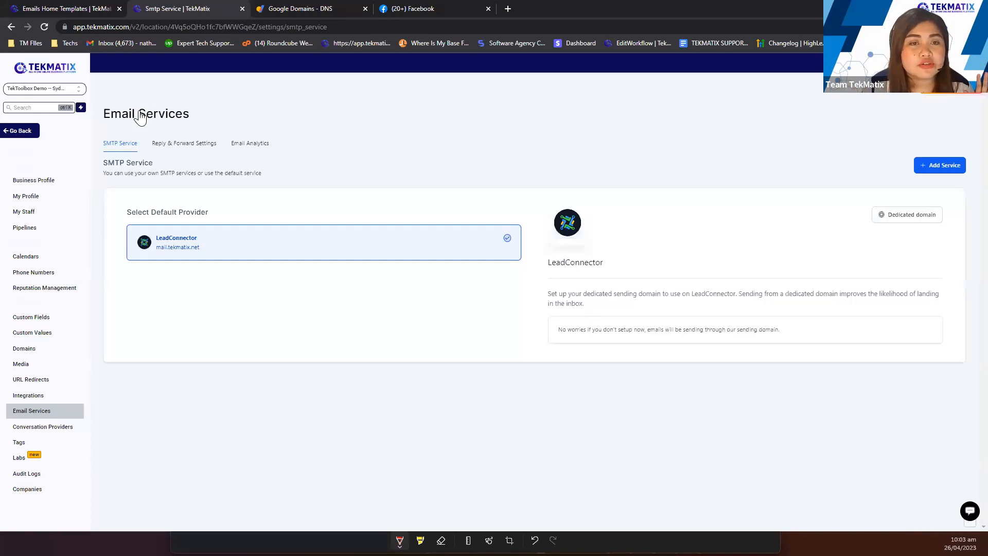
{"action": "left_click", "coordinate": [257, 144]}
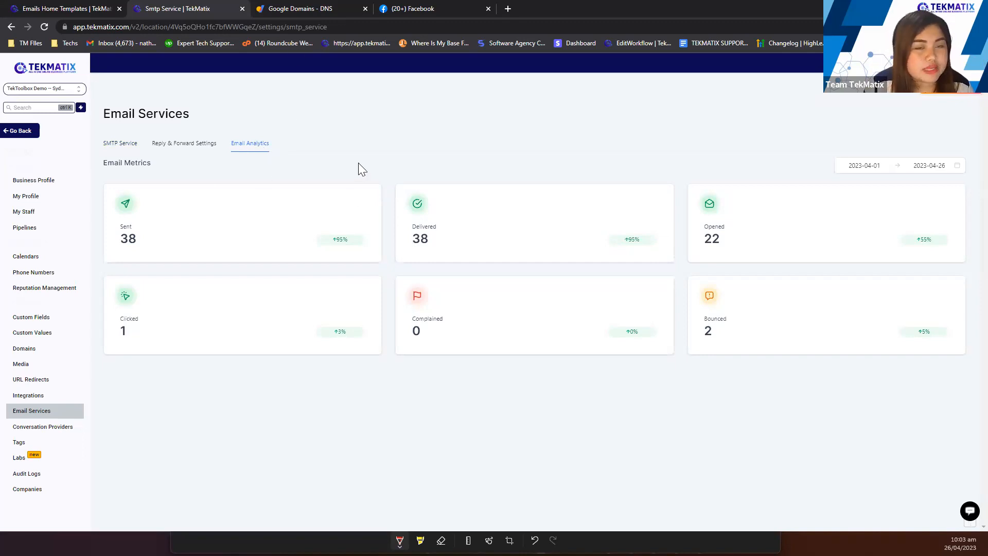
{"action": "left_click", "coordinate": [177, 149]}
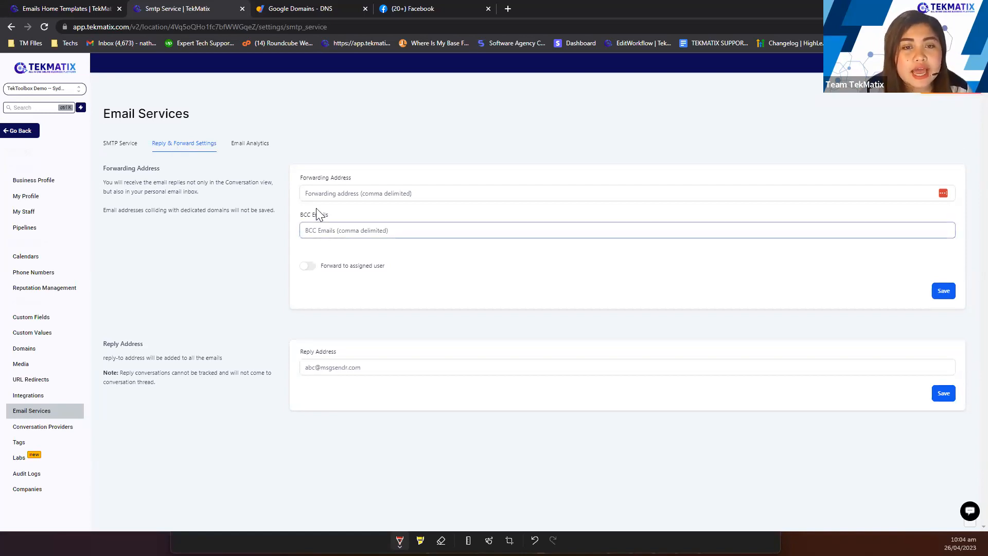
Enter "supp" as the start of a sample forwarding address in the reply and forward settings.
{"action": "left_click_drag", "start_coordinate": [300, 177], "coordinate": [368, 190]}
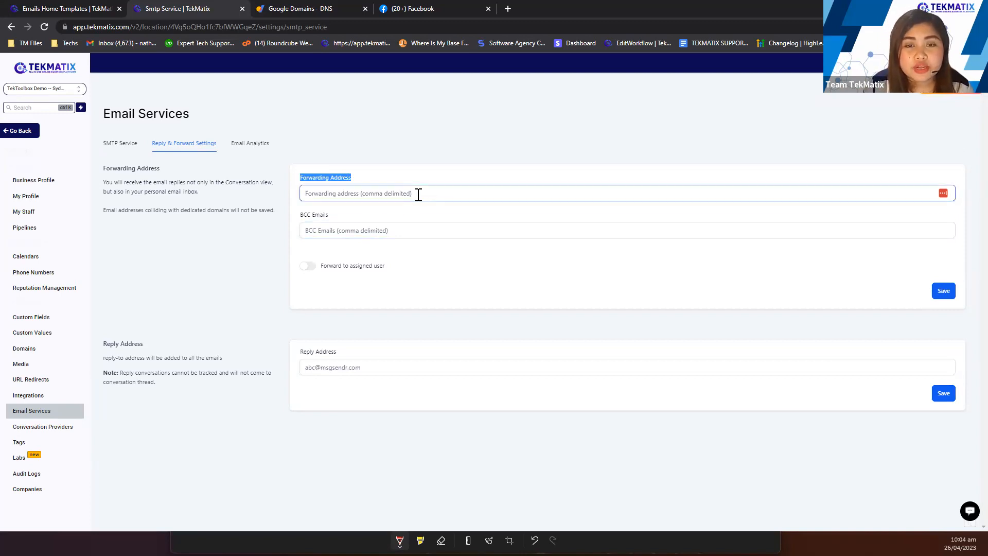
{"action": "left_click", "coordinate": [331, 194]}
{"action": "left_click", "coordinate": [399, 176]}
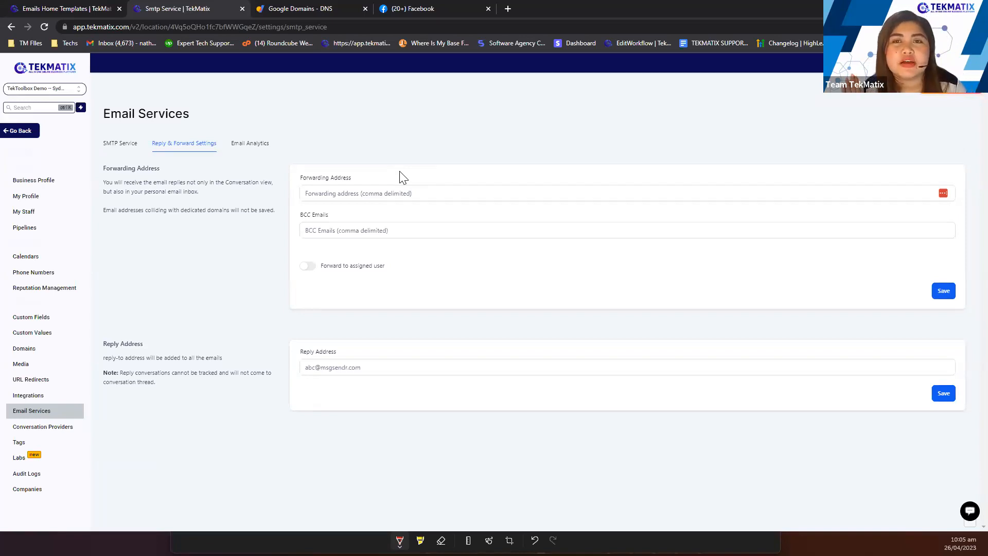
{"action": "left_click", "coordinate": [363, 194]}
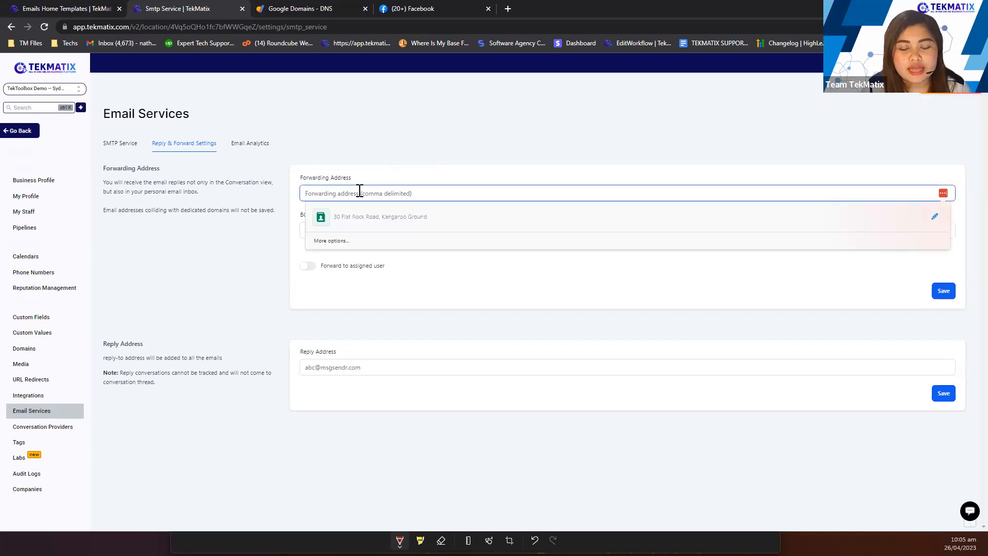
{"action": "type", "text": "supp"}
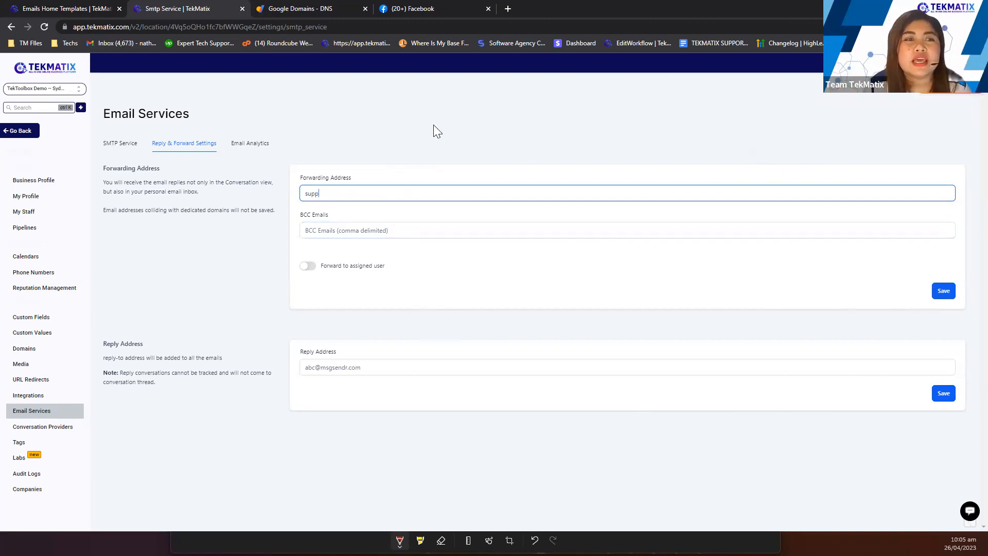
Leave the settings for the inbox, list recent and all conversations, and view the second and third contacts' threads.
{"action": "left_click", "coordinate": [19, 130]}
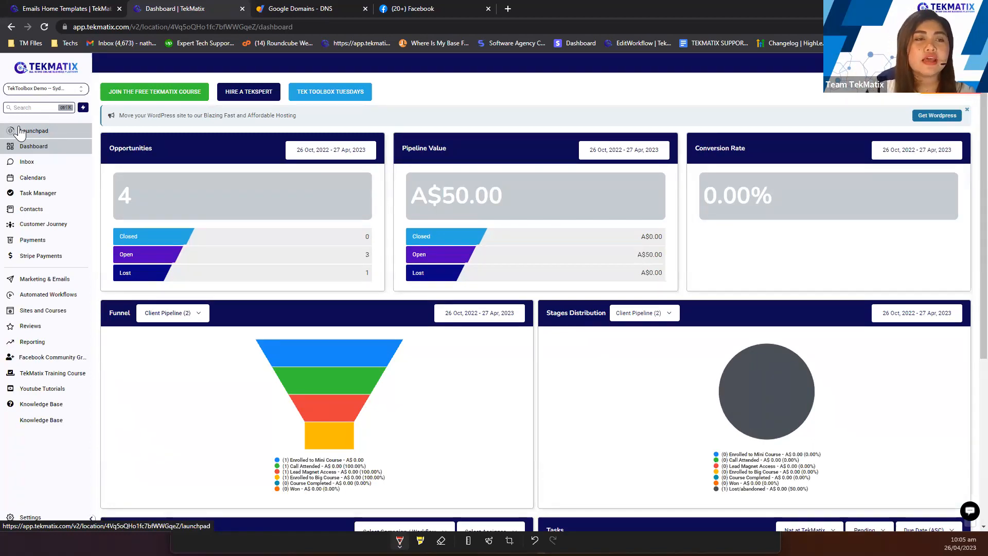
{"action": "left_click", "coordinate": [45, 165]}
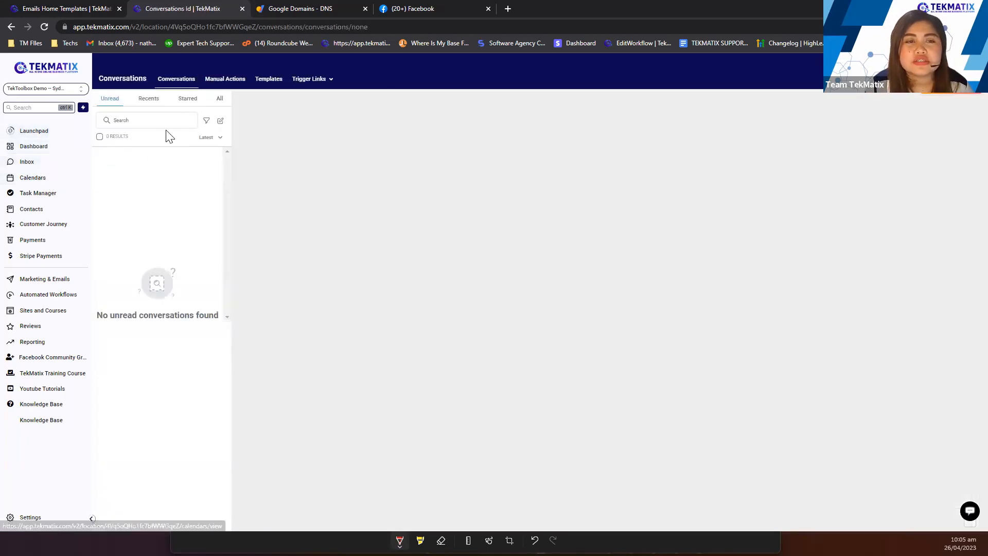
{"action": "left_click", "coordinate": [153, 104]}
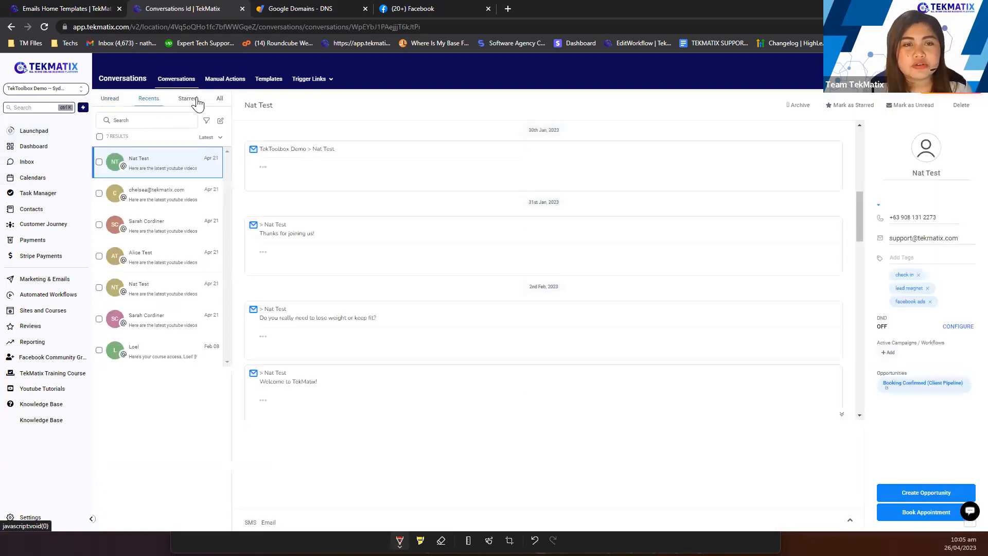
{"action": "left_click", "coordinate": [221, 100]}
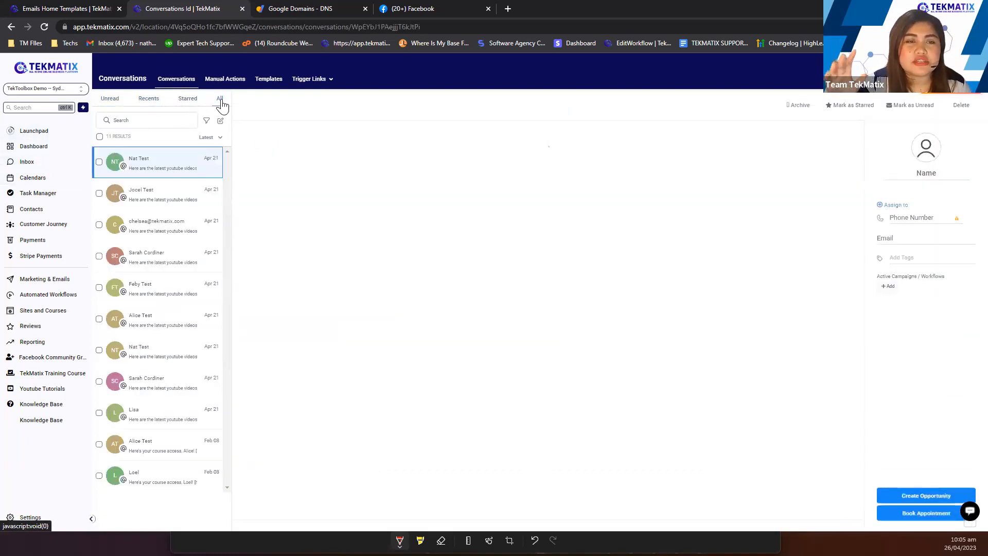
{"action": "left_click", "coordinate": [158, 201]}
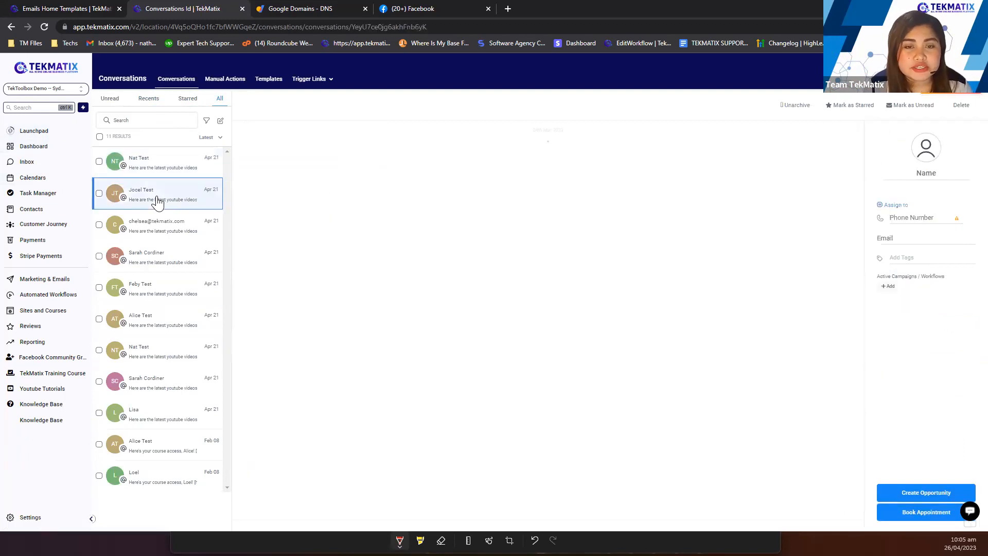
{"action": "left_click", "coordinate": [163, 237]}
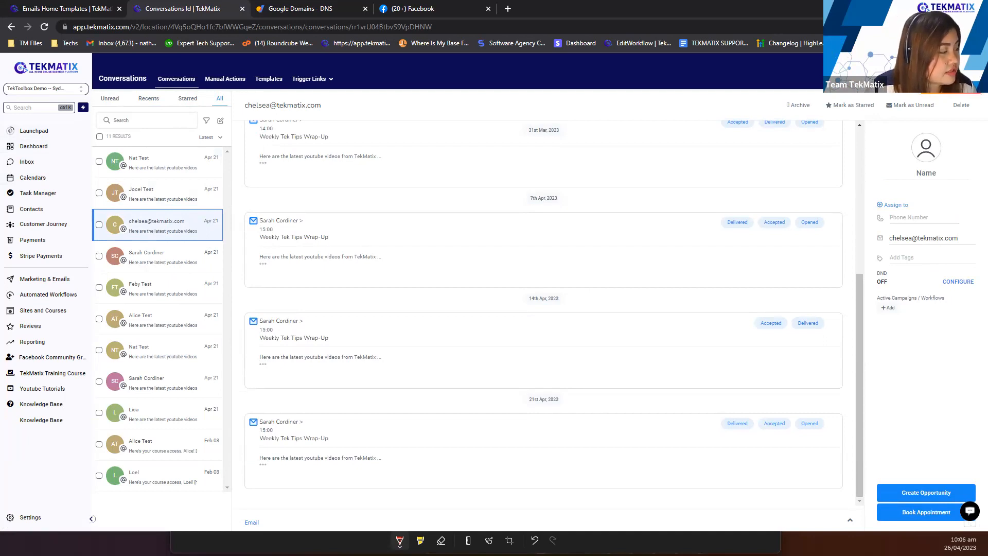
Reopen the email analytics in the Email Services settings and dismiss the LastPass address prompt.
{"action": "left_click", "coordinate": [31, 518]}
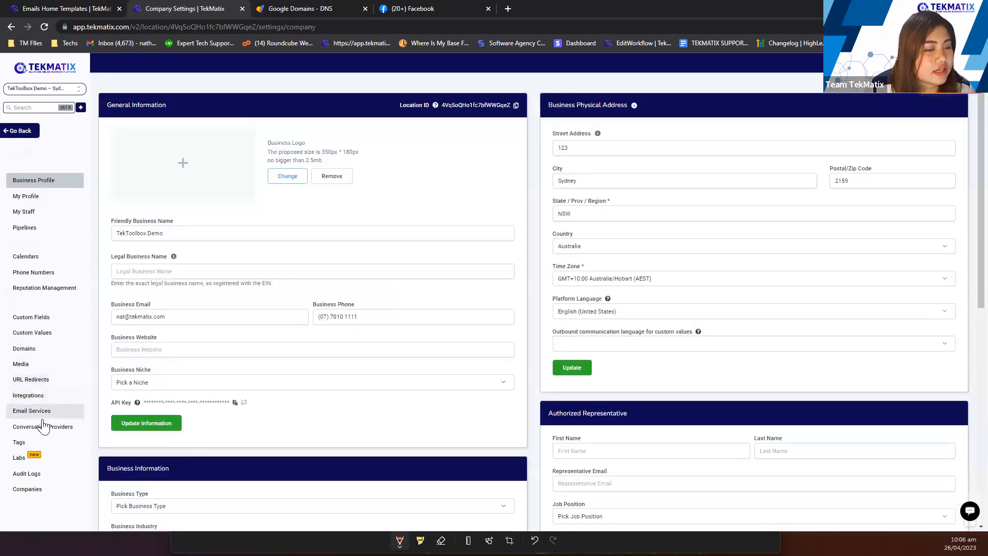
{"action": "left_click", "coordinate": [34, 411]}
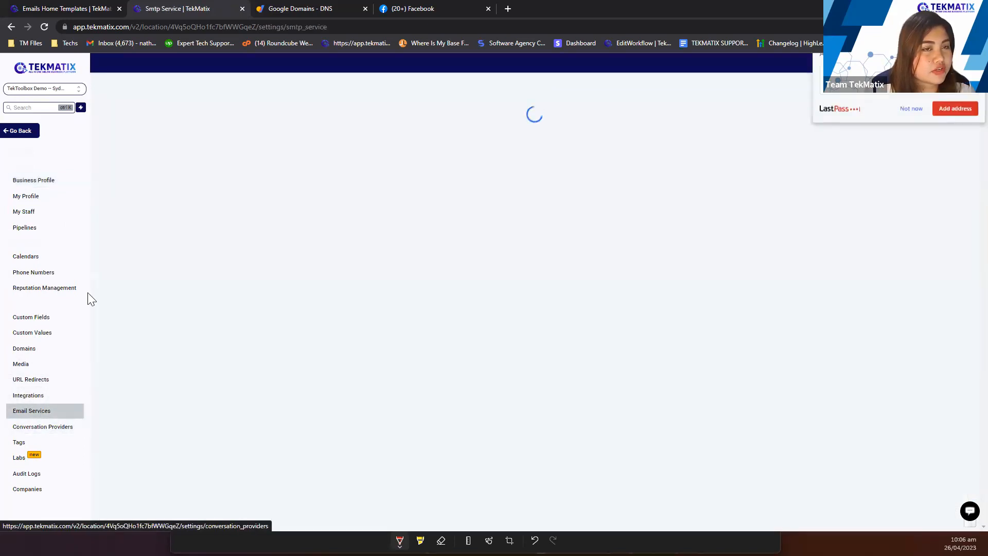
{"action": "left_click", "coordinate": [249, 144]}
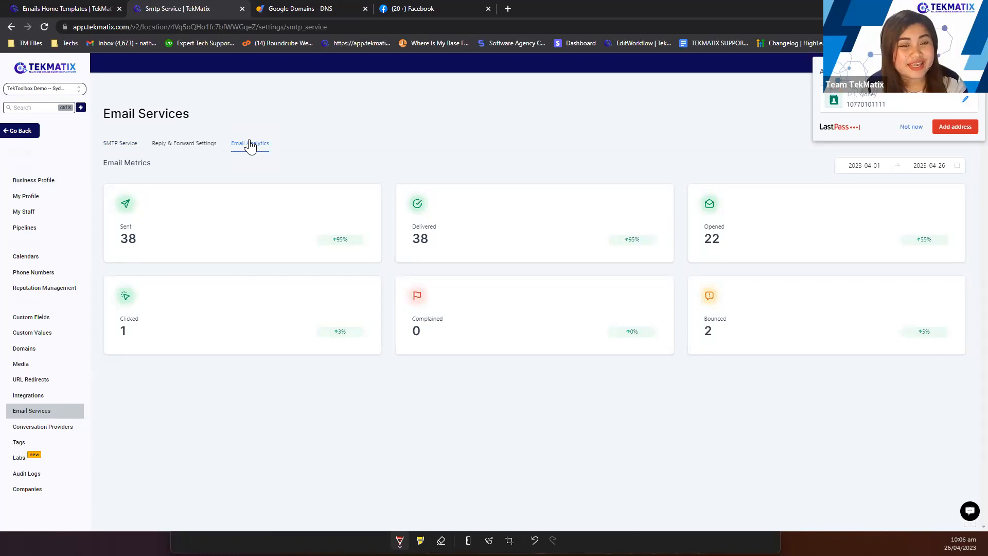
{"action": "left_click", "coordinate": [911, 126]}
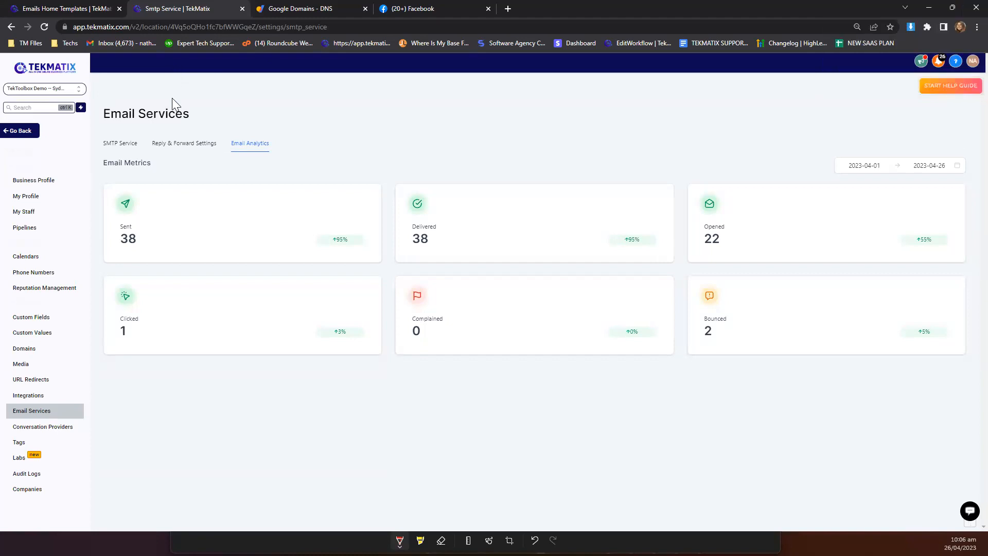
Leave the account settings and view the Memberships and Courses settings under Sites and Courses.
{"action": "left_click", "coordinate": [23, 133]}
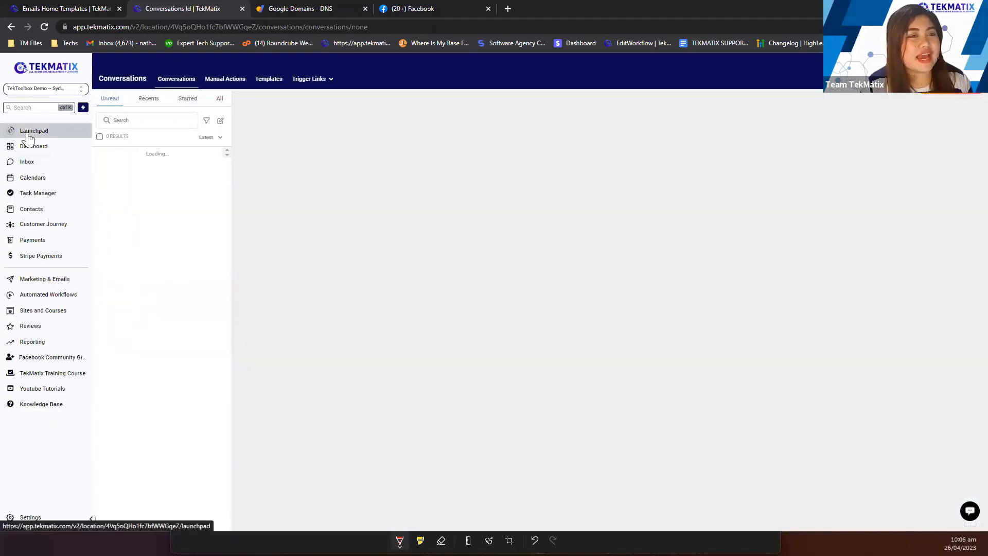
{"action": "left_click", "coordinate": [41, 314]}
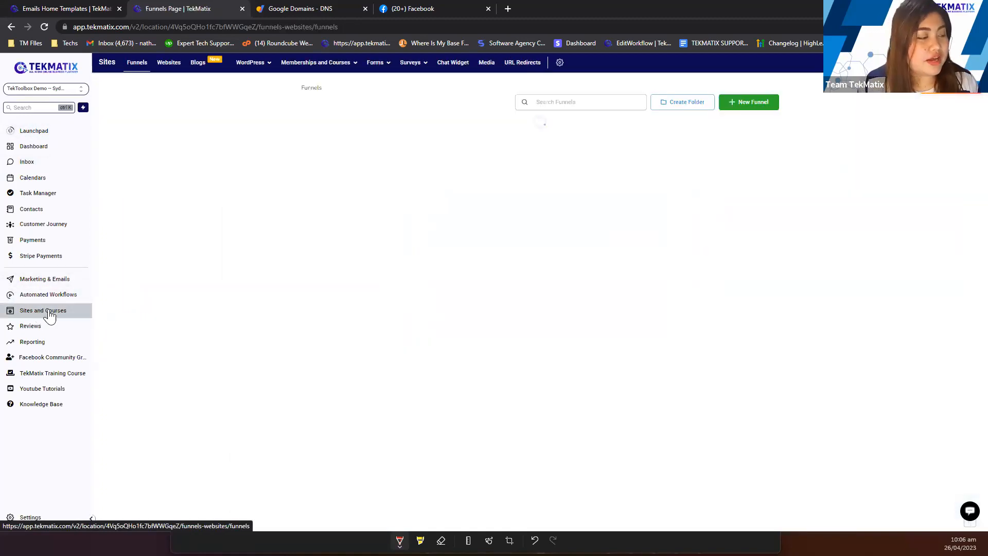
{"action": "mouse_move", "coordinate": [328, 66]}
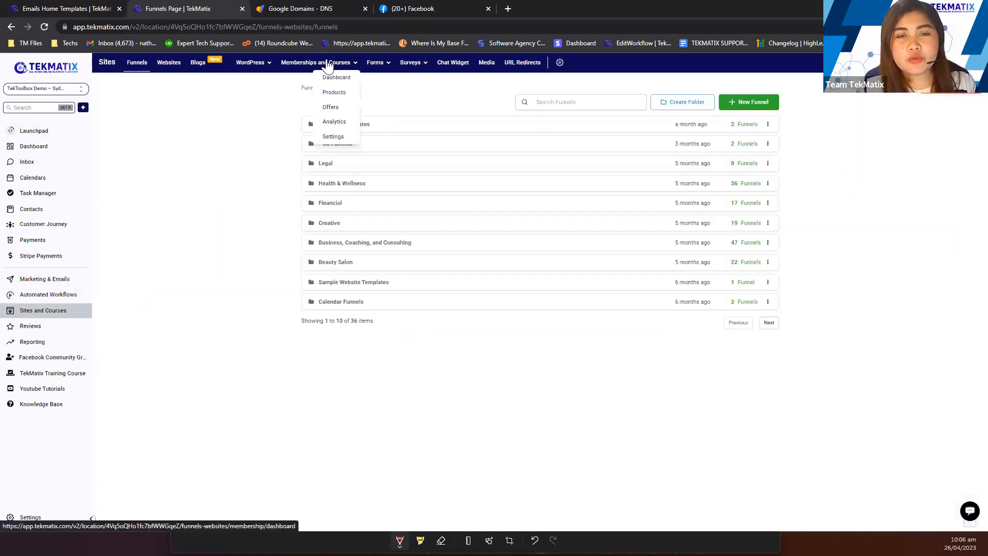
{"action": "left_click", "coordinate": [333, 137]}
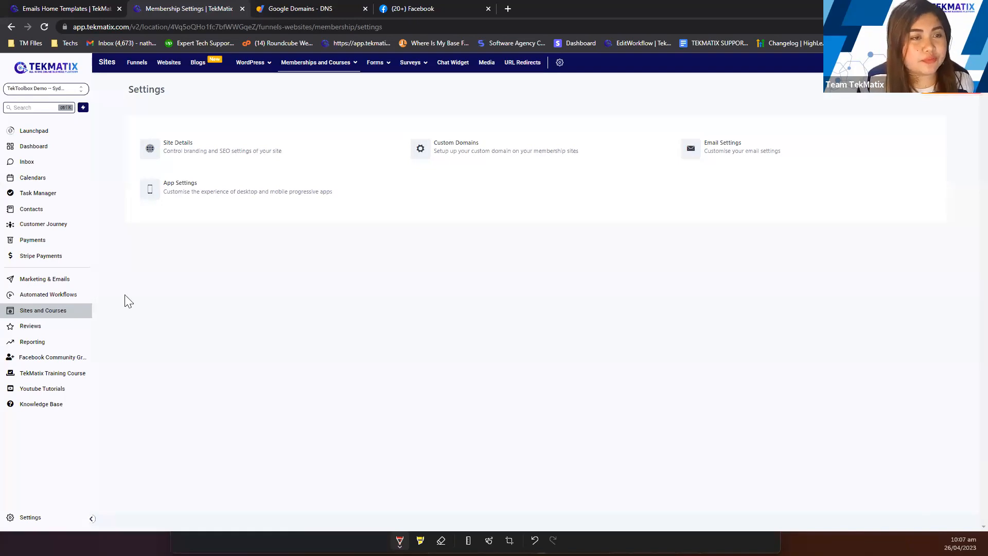
Open the account dashboard and look through its pipeline, funnel, task and lead source reports.
{"action": "left_click", "coordinate": [45, 150]}
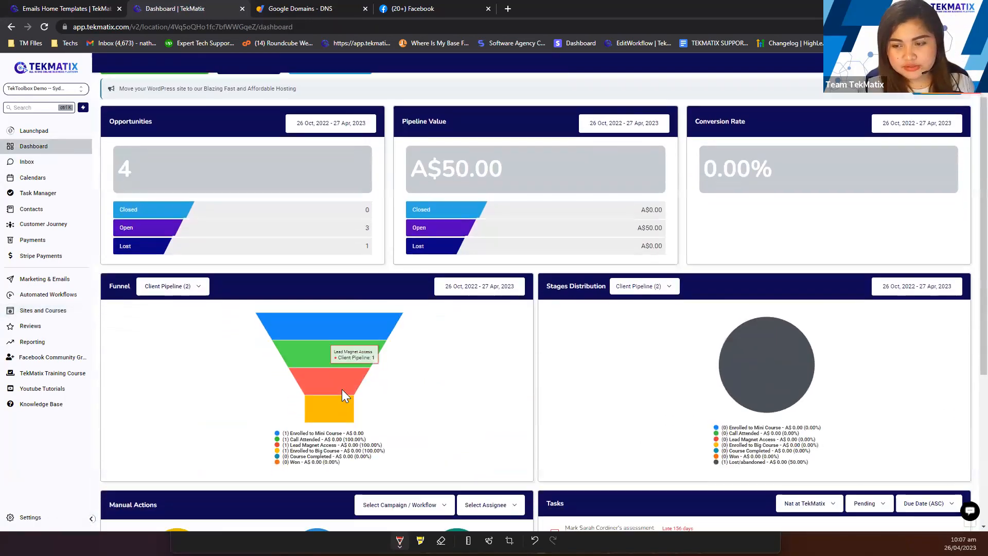
{"action": "scroll", "coordinate": [342, 389], "scroll_direction": "down", "scroll_amount": 5}
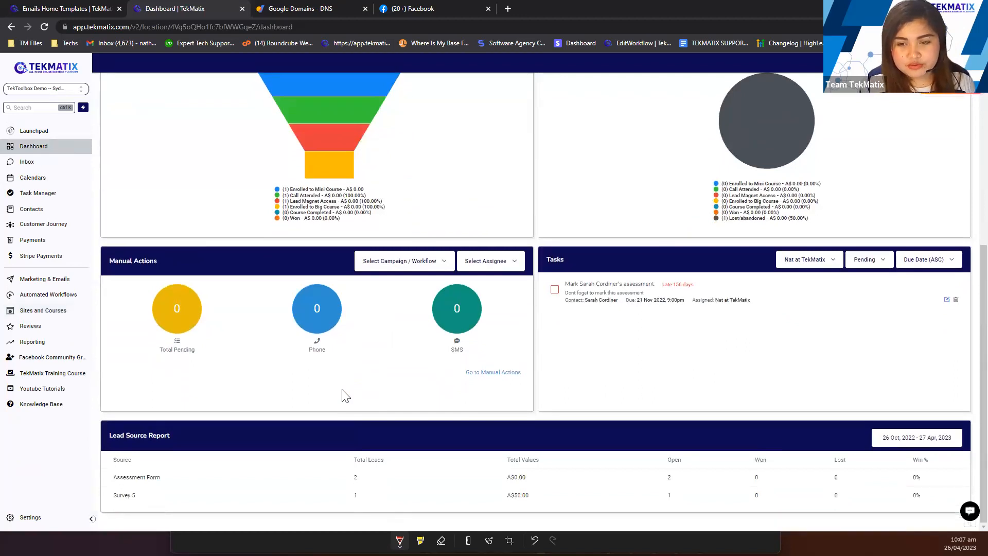
{"action": "scroll", "coordinate": [344, 394], "scroll_direction": "up", "scroll_amount": 5}
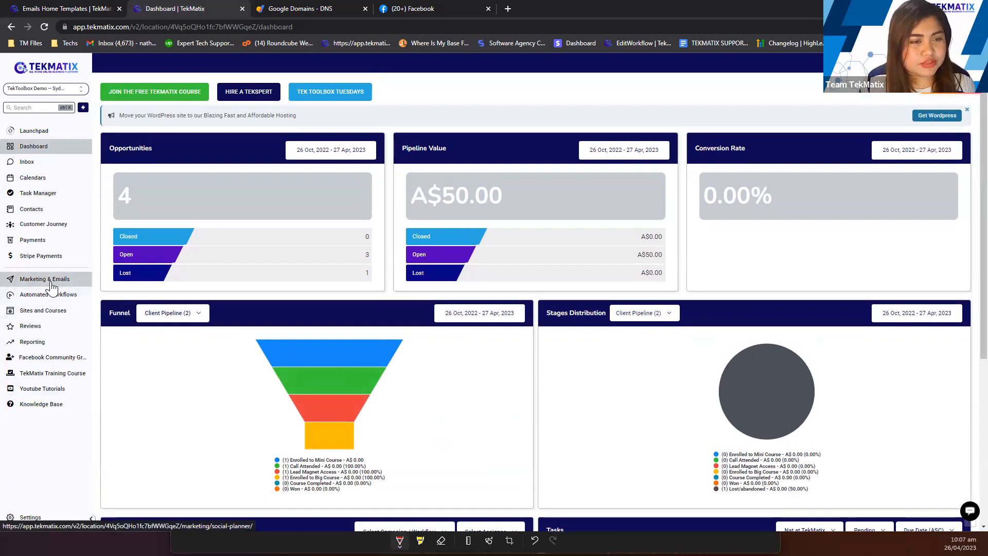
Open the marketing area briefly, and go to the Memberships and Courses settings under Sites and Courses.
{"action": "left_click", "coordinate": [52, 286]}
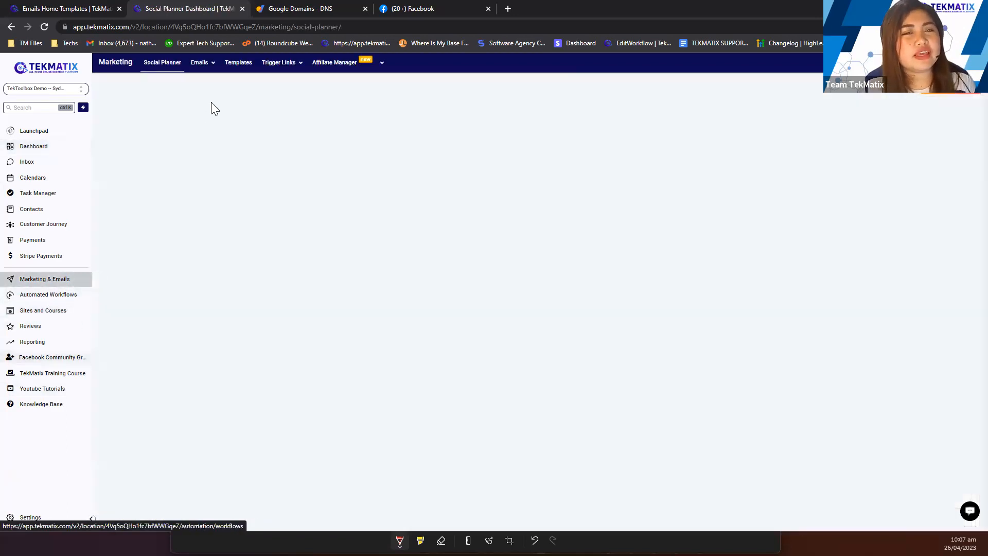
{"action": "mouse_move", "coordinate": [212, 70]}
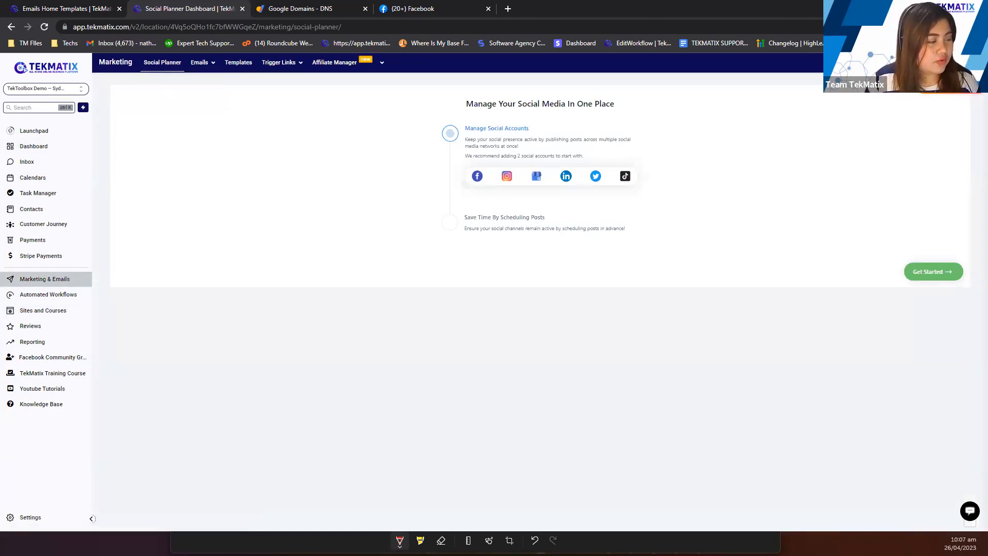
{"action": "left_click", "coordinate": [56, 315]}
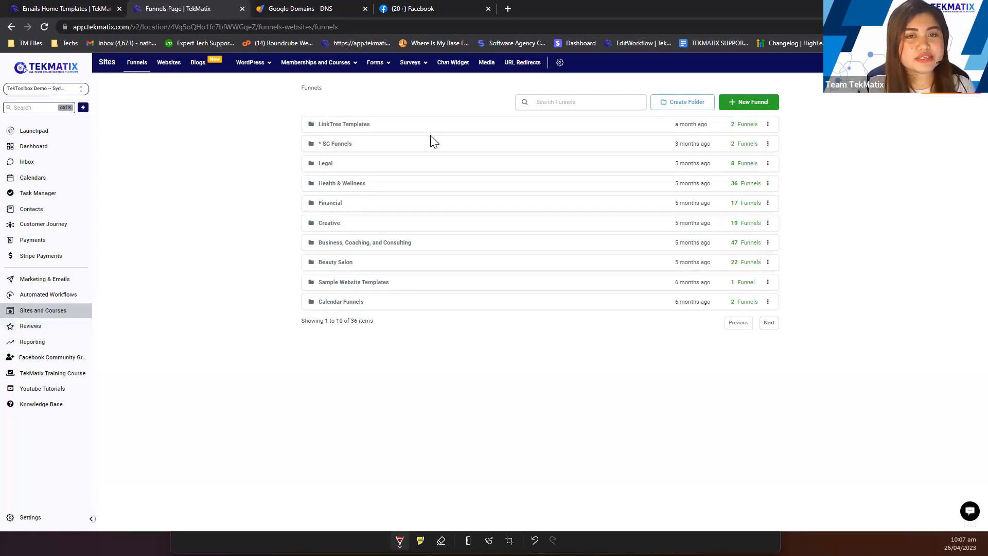
{"action": "mouse_move", "coordinate": [318, 62]}
{"action": "left_click", "coordinate": [334, 136]}
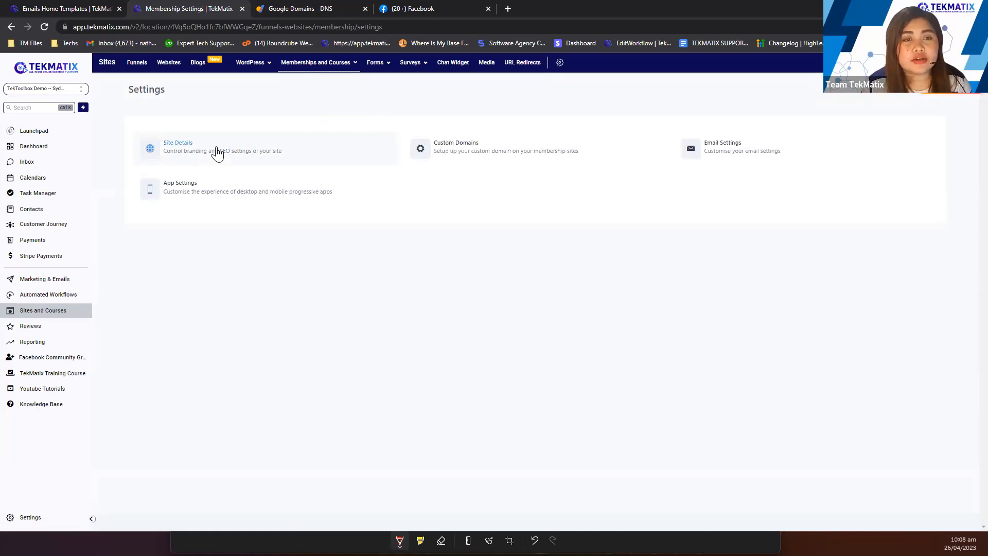
Open the membership Site Details and review its site info, magic links, logo and favicon settings.
{"action": "left_click", "coordinate": [193, 158]}
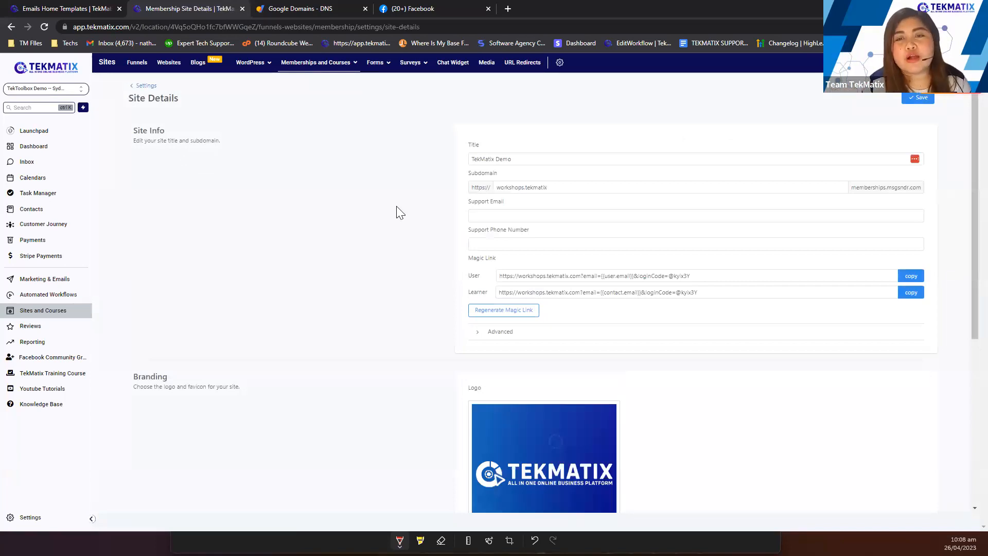
{"action": "left_click_drag", "start_coordinate": [496, 145], "coordinate": [466, 147]}
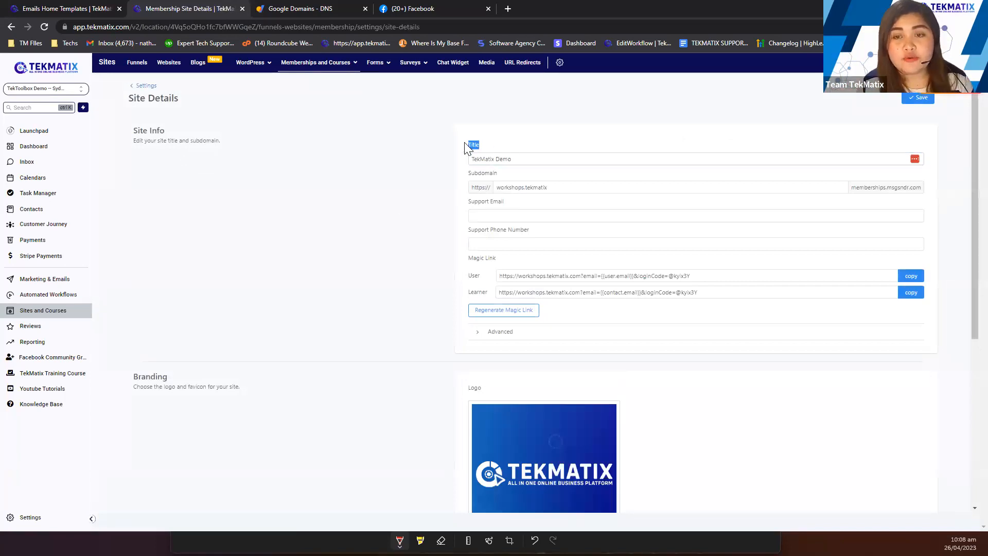
{"action": "left_click", "coordinate": [512, 174]}
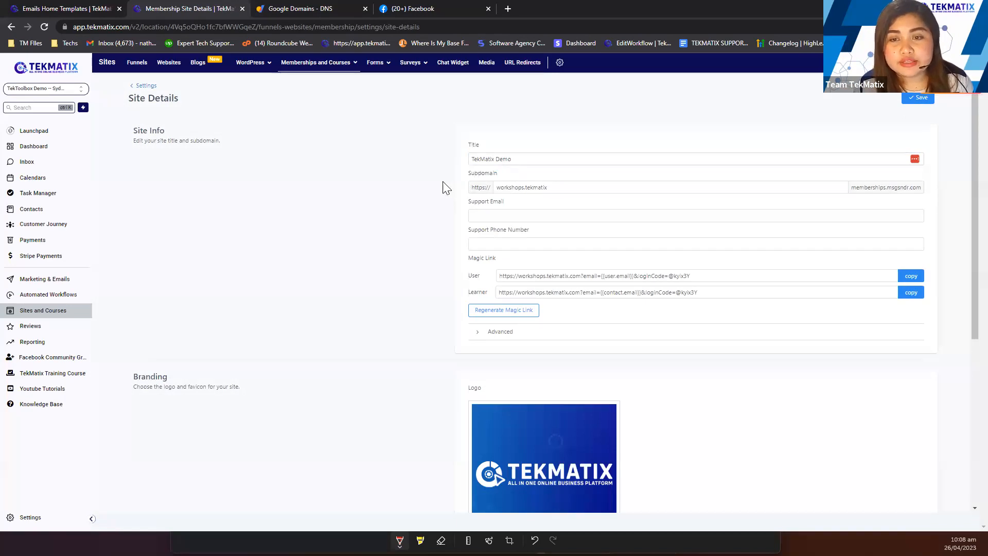
{"action": "scroll", "coordinate": [487, 244], "scroll_direction": "down", "scroll_amount": 1}
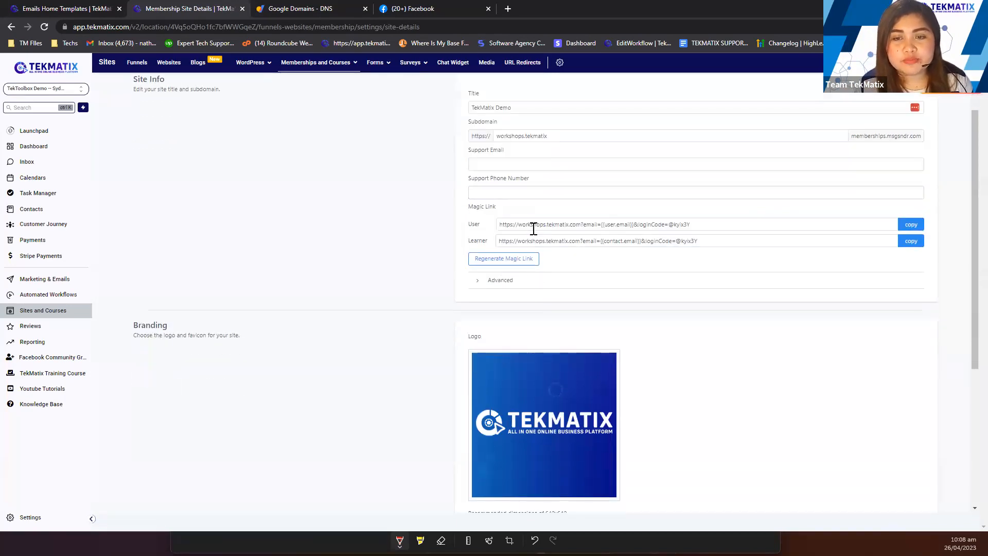
{"action": "scroll", "coordinate": [510, 245], "scroll_direction": "down", "scroll_amount": 3}
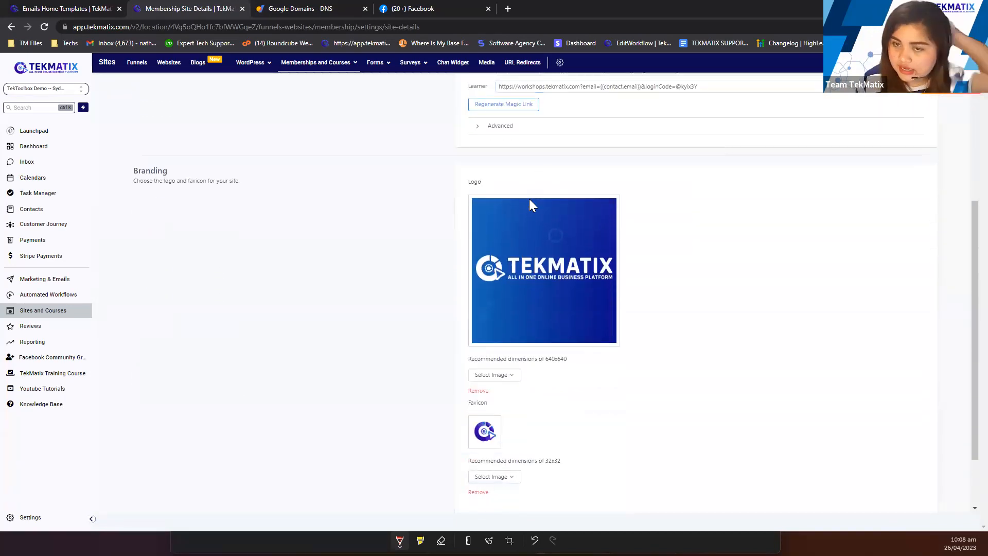
{"action": "scroll", "coordinate": [529, 201], "scroll_direction": "up", "scroll_amount": 2}
{"action": "scroll", "coordinate": [536, 282], "scroll_direction": "down", "scroll_amount": 1}
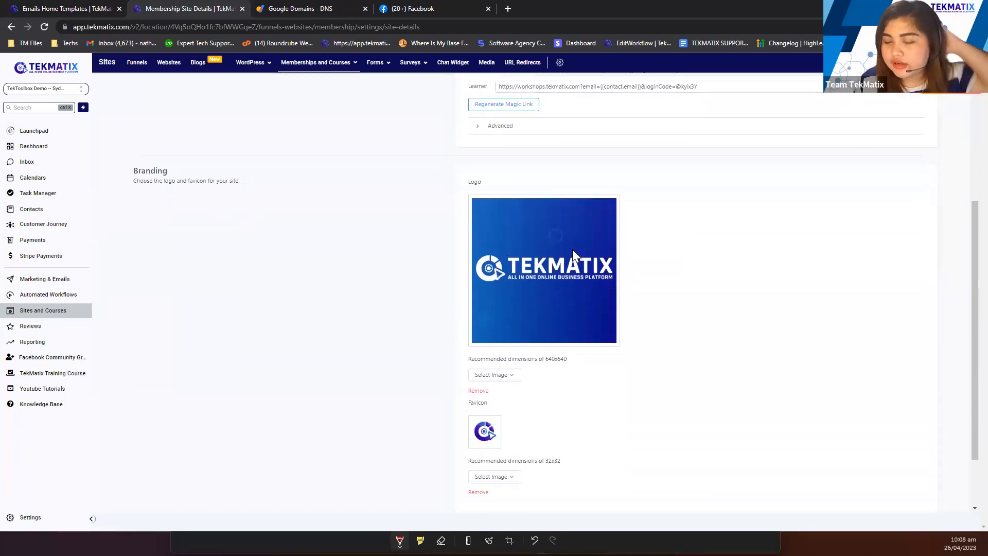
{"action": "scroll", "coordinate": [489, 355], "scroll_direction": "down", "scroll_amount": 3}
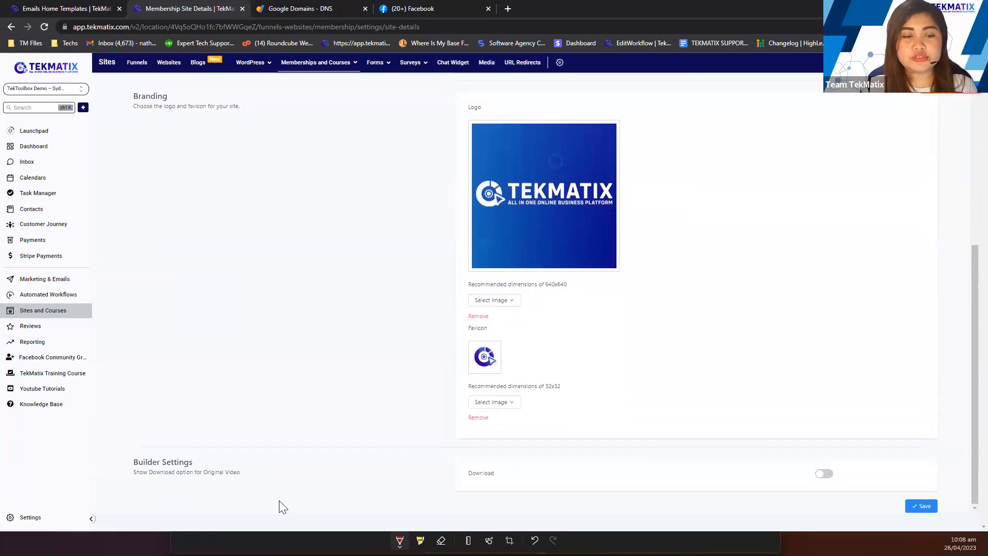
Turn the original video Download option on and back off in the Builder Settings, and save the site details.
{"action": "left_click_drag", "start_coordinate": [133, 464], "coordinate": [294, 482]}
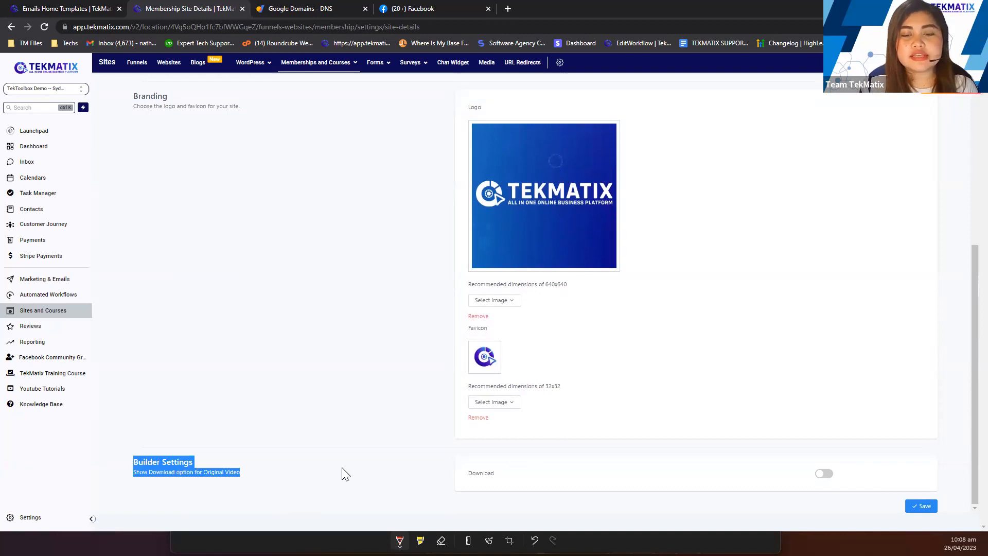
{"action": "left_click", "coordinate": [637, 479]}
{"action": "double_click", "coordinate": [480, 473]}
{"action": "left_click", "coordinate": [546, 473]}
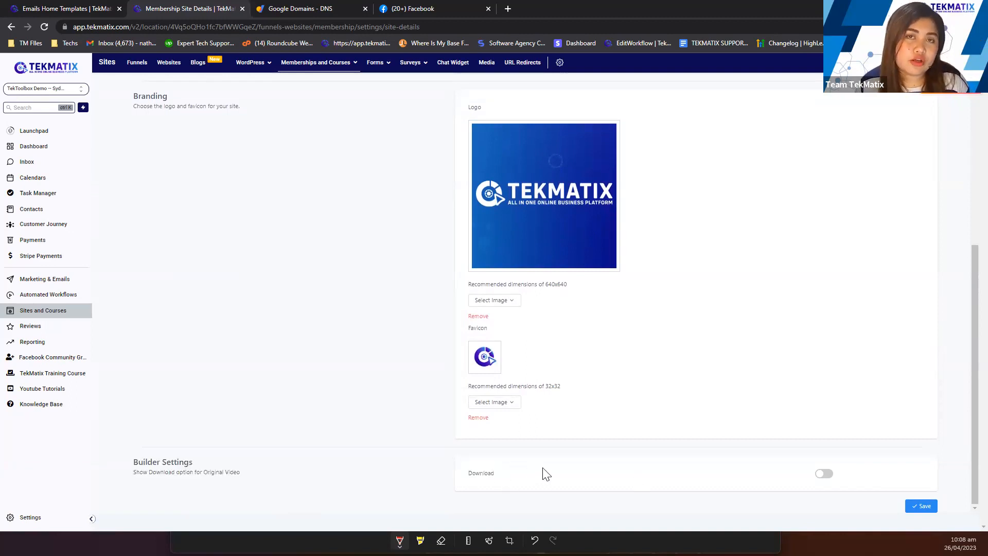
{"action": "left_click", "coordinate": [824, 474]}
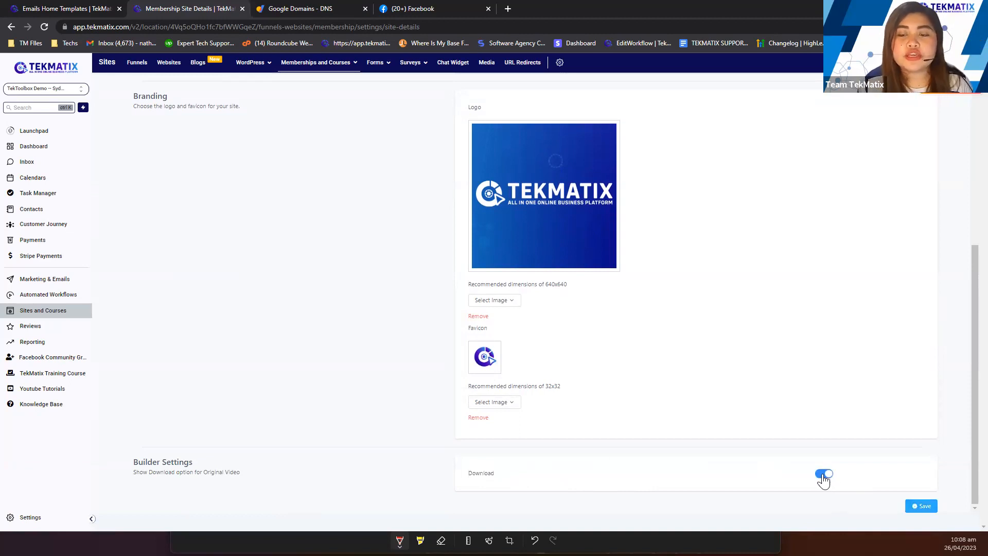
{"action": "left_click", "coordinate": [823, 474]}
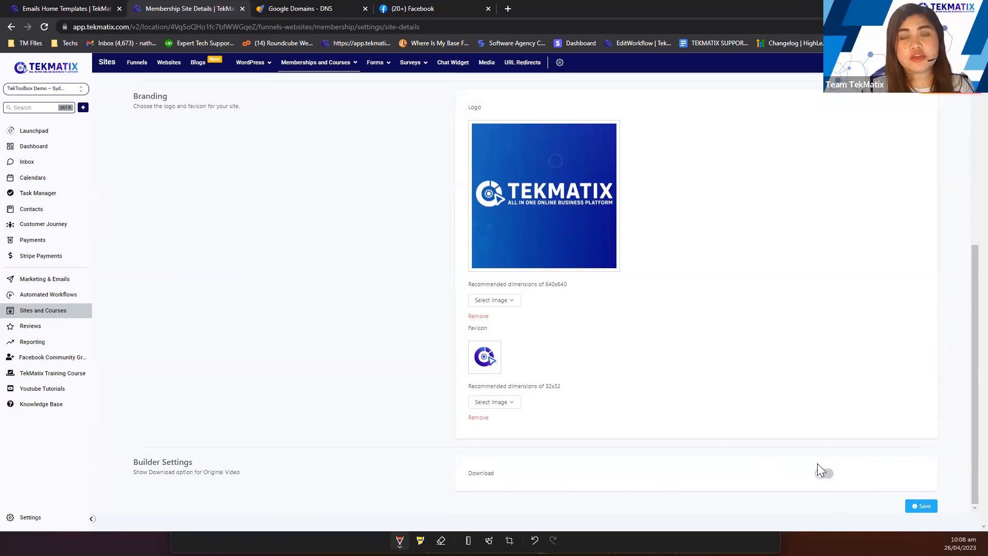
{"action": "left_click", "coordinate": [922, 507]}
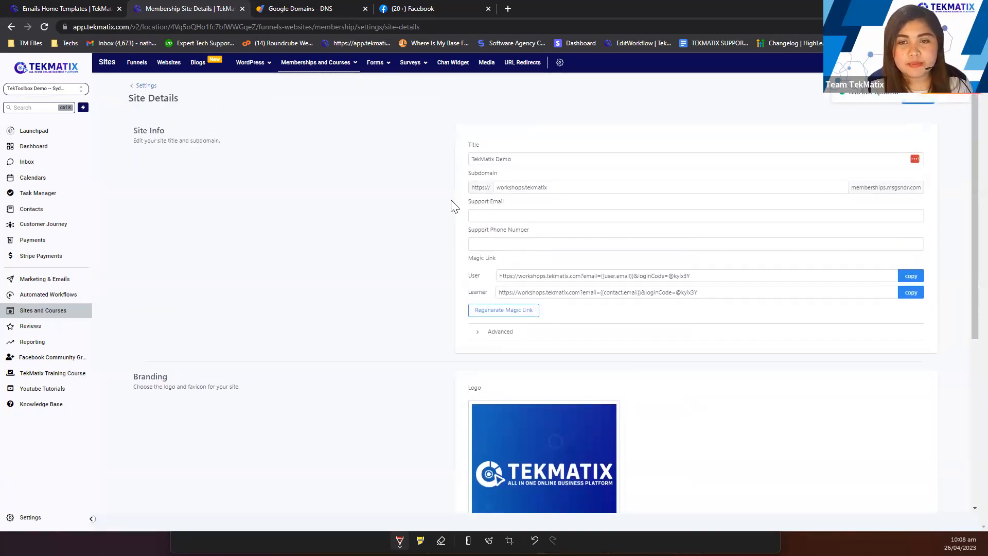
Point out the title and subdomain fields in the site info, and return to the membership settings overview.
{"action": "left_click_drag", "start_coordinate": [465, 149], "coordinate": [487, 148]}
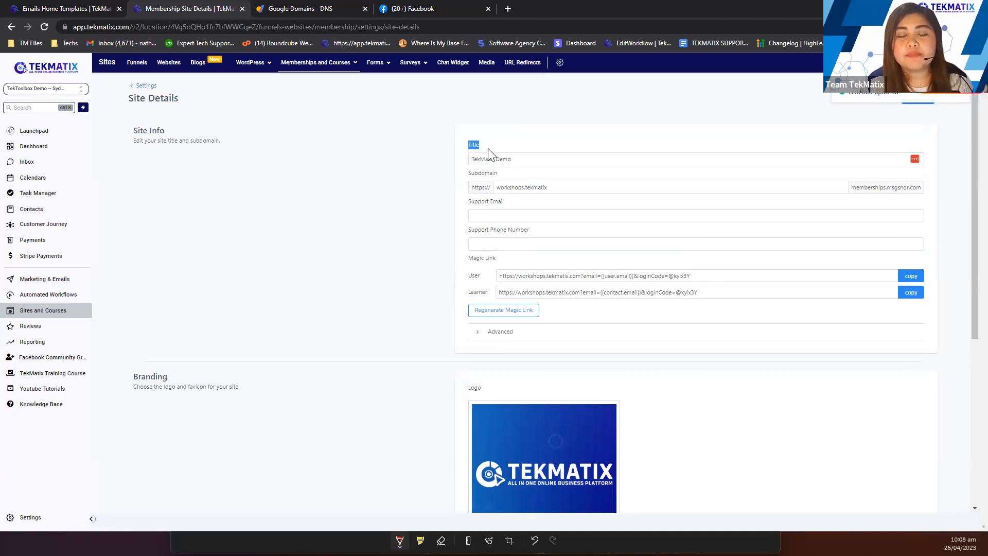
{"action": "left_click", "coordinate": [520, 160]}
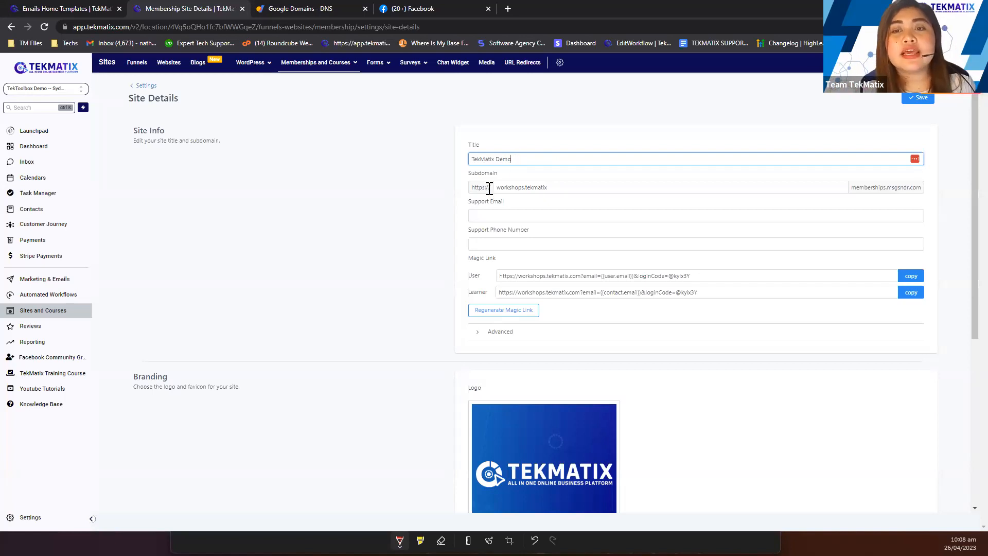
{"action": "left_click_drag", "start_coordinate": [502, 173], "coordinate": [451, 175]}
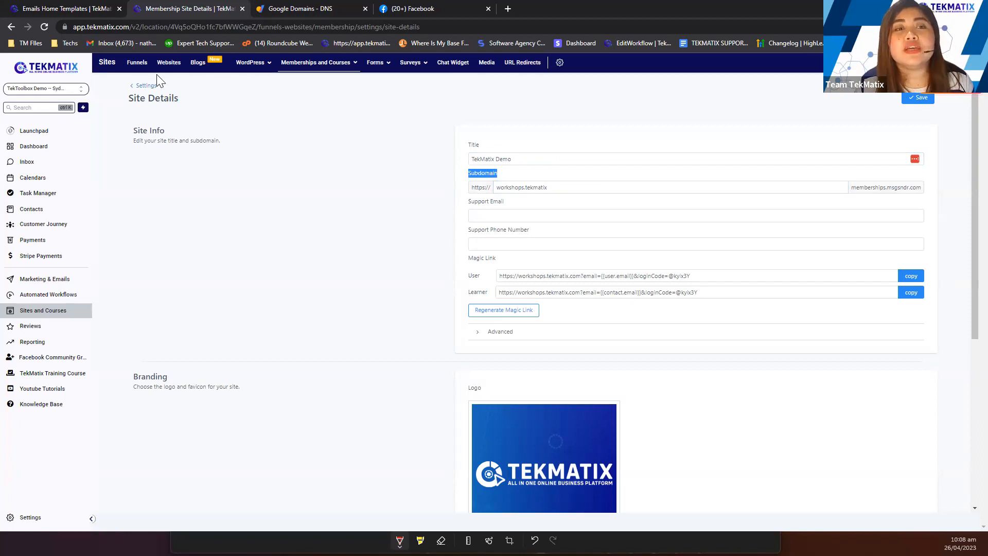
{"action": "left_click", "coordinate": [150, 87]}
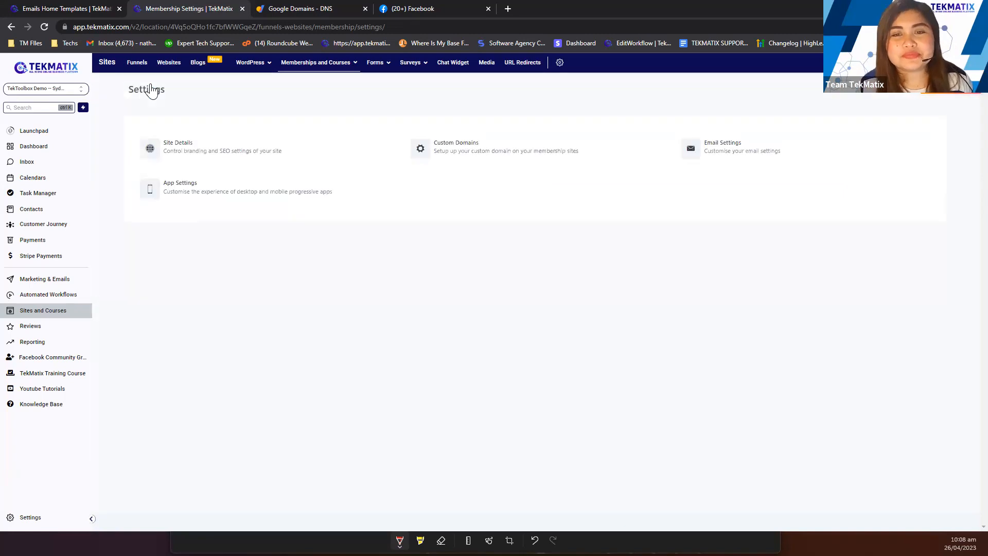
Open the membership custom domain settings and highlight the connected domain, the A record IP address and the CNAME target.
{"action": "left_click", "coordinate": [468, 152]}
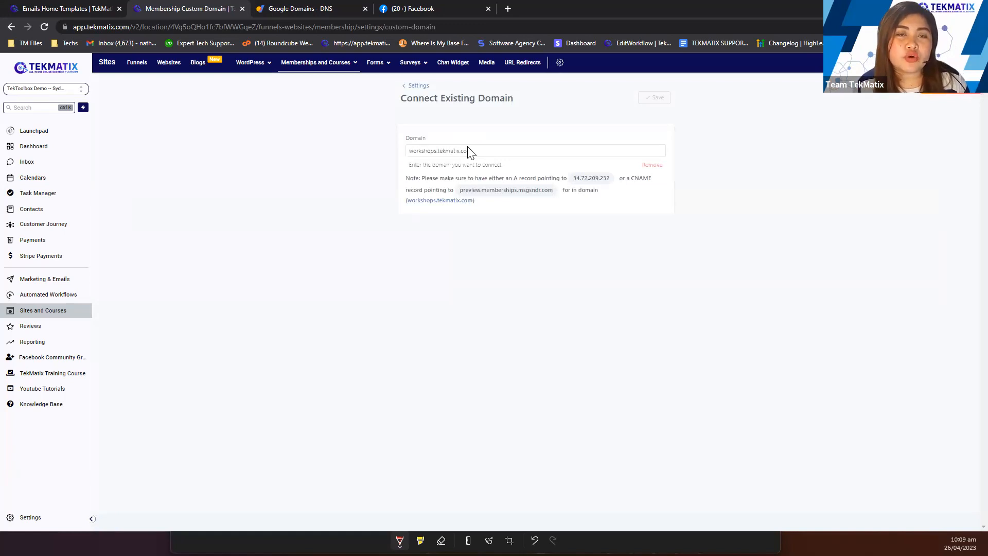
{"action": "left_click", "coordinate": [490, 152]}
{"action": "left_click_drag", "start_coordinate": [489, 152], "coordinate": [395, 153]}
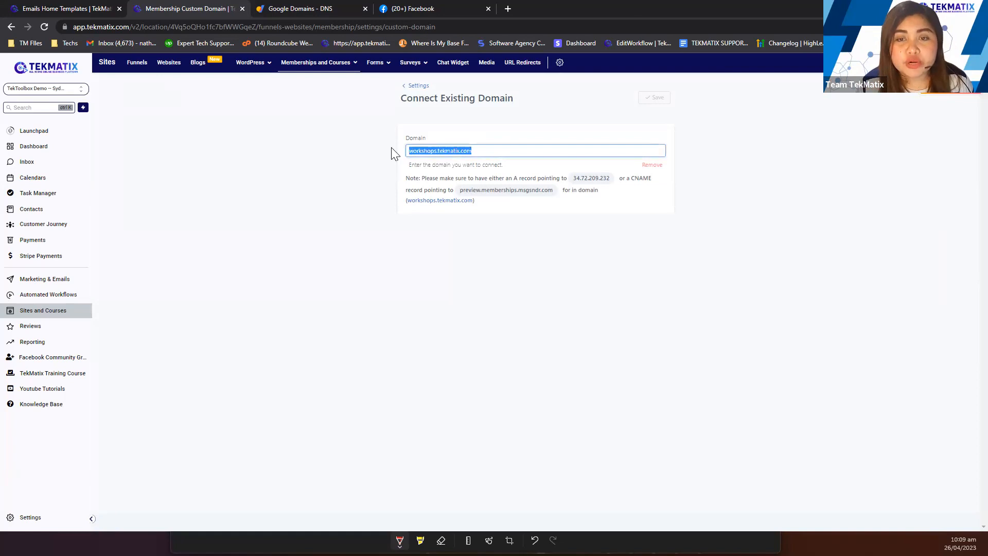
{"action": "left_click", "coordinate": [521, 121]}
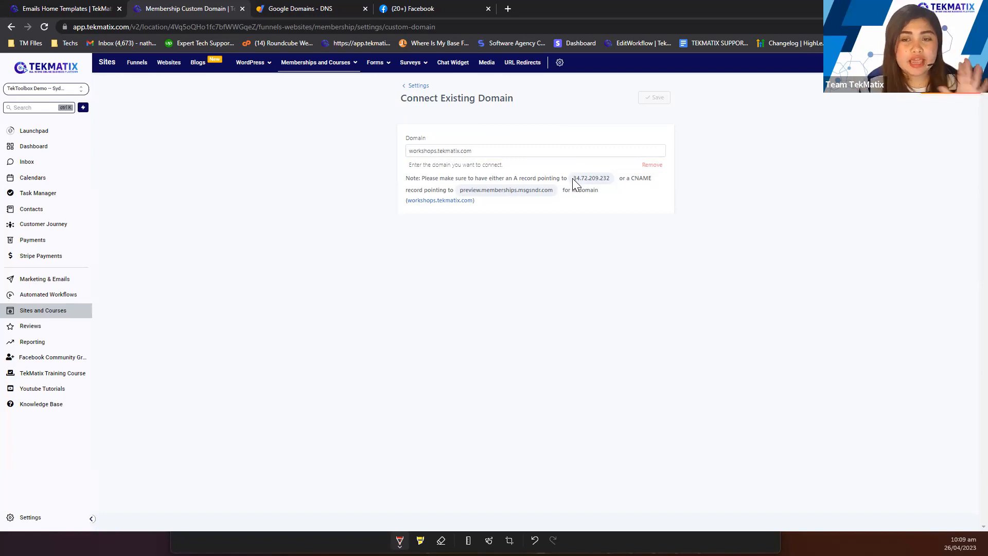
{"action": "left_click_drag", "start_coordinate": [573, 178], "coordinate": [614, 180]}
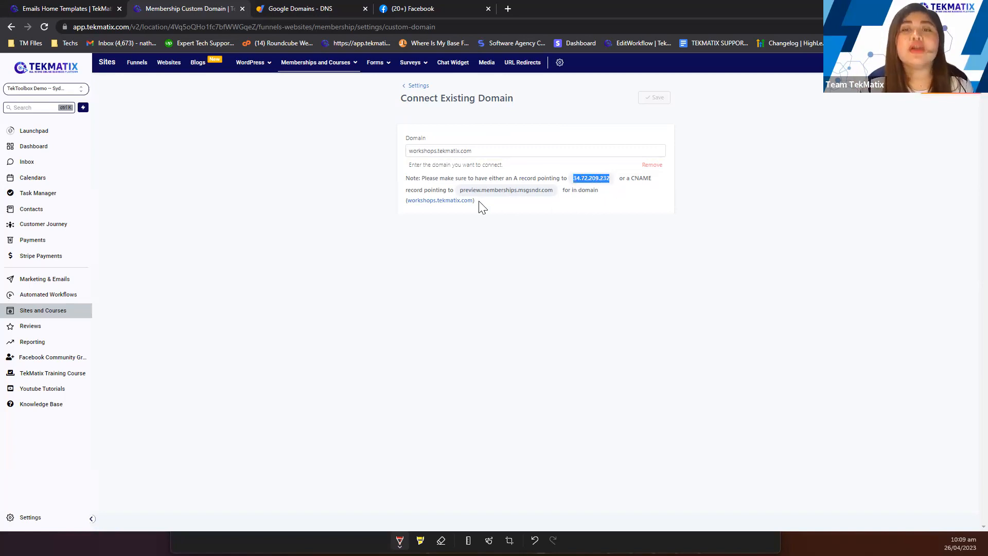
{"action": "left_click_drag", "start_coordinate": [462, 192], "coordinate": [555, 193]}
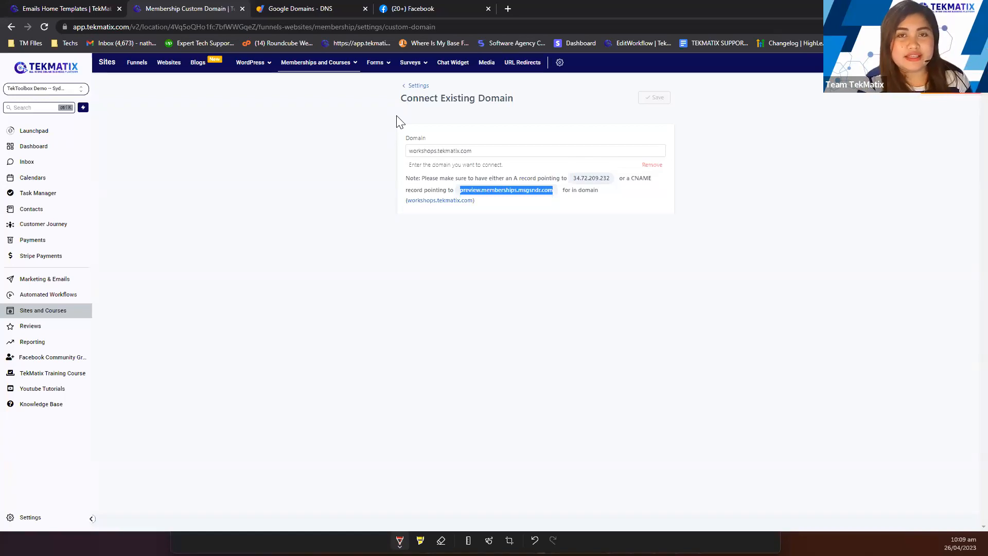
Copy workshops.tekmatix.com from the custom domain settings into the Site Details subdomain, and trim it to workshops.tekmatix.
{"action": "left_click", "coordinate": [504, 151]}
{"action": "key", "text": "ctrl+a"}
{"action": "key", "text": "ctrl+c"}
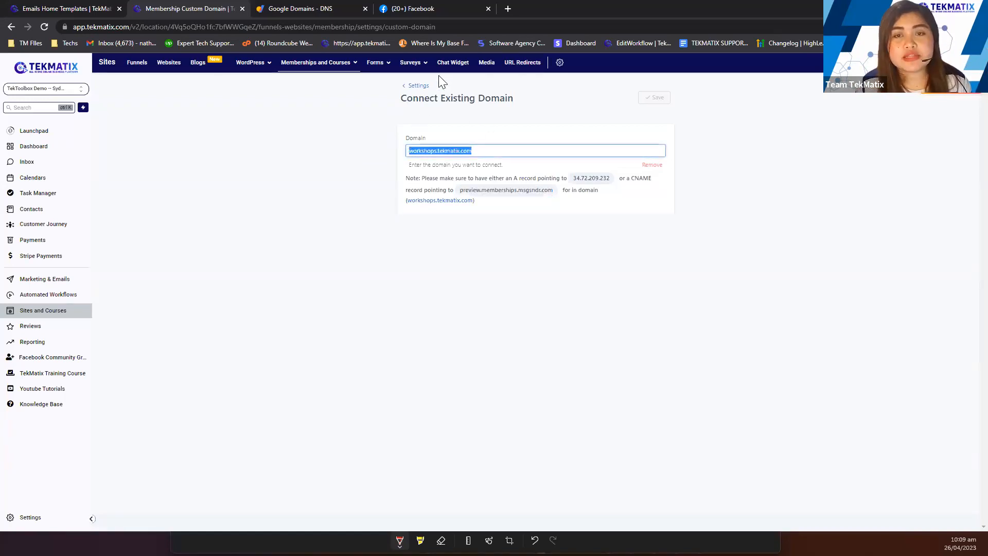
{"action": "left_click", "coordinate": [418, 86]}
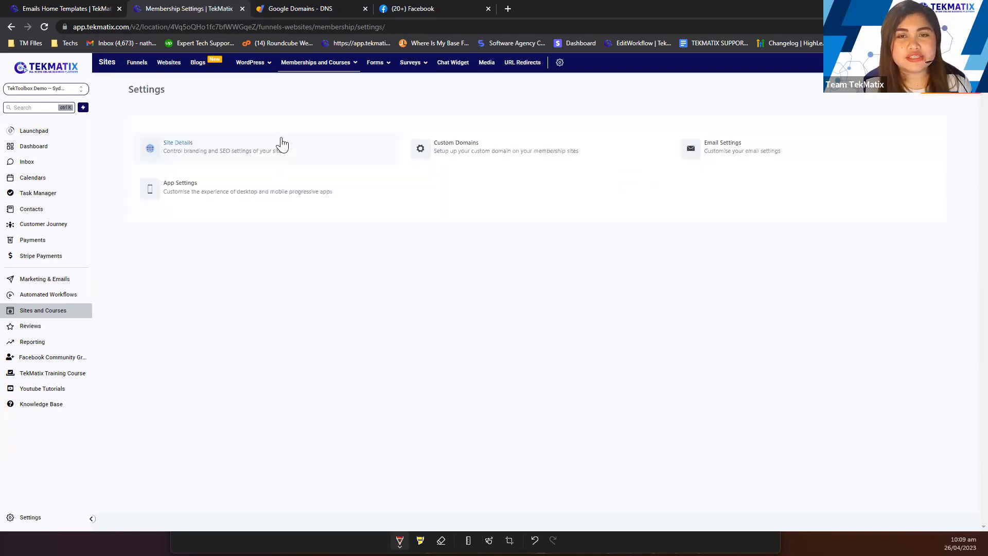
{"action": "left_click", "coordinate": [224, 165]}
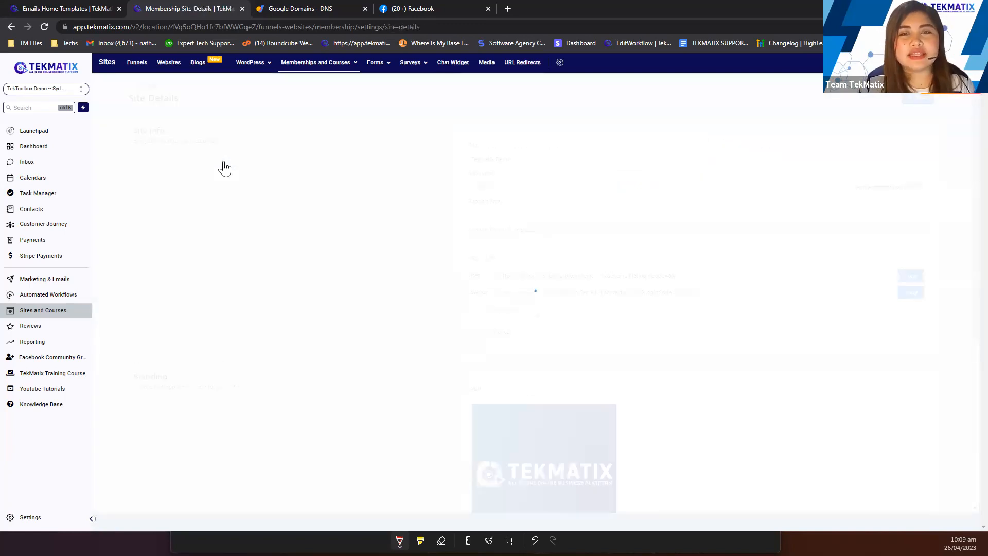
{"action": "left_click_drag", "start_coordinate": [550, 190], "coordinate": [490, 198]}
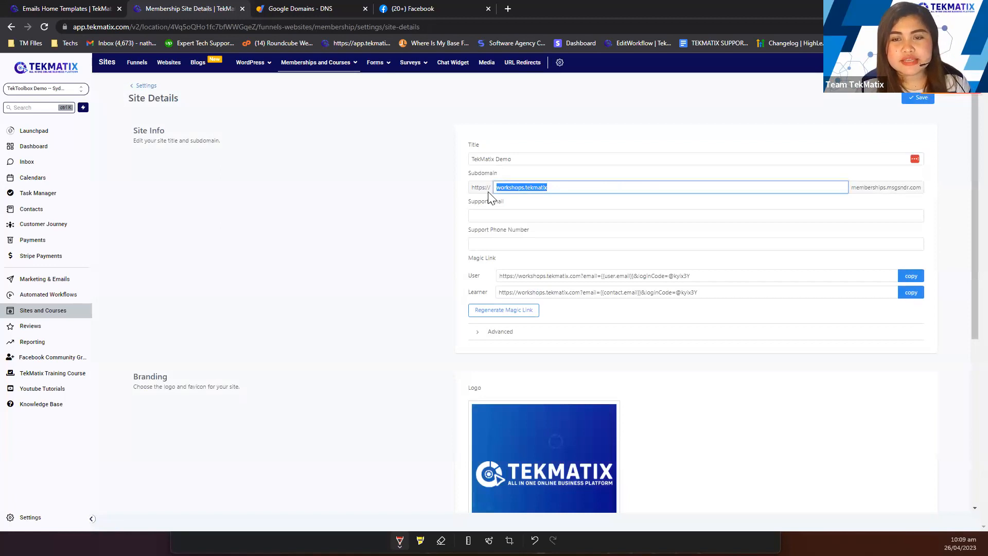
{"action": "key", "text": "ctrl+v"}
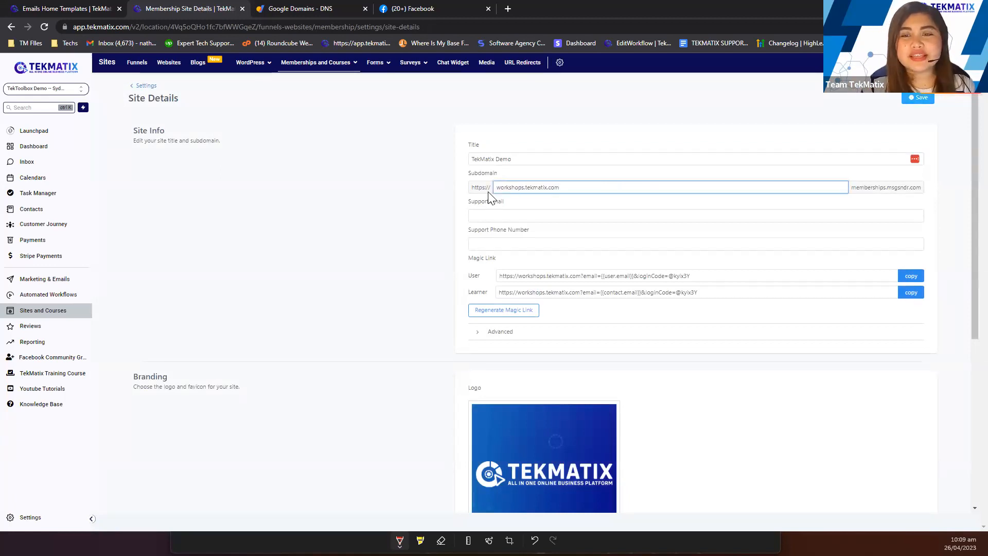
{"action": "key", "text": "BackSpace"}
{"action": "key", "text": "BackSpace"}
{"action": "key", "text": "BackSpace"}
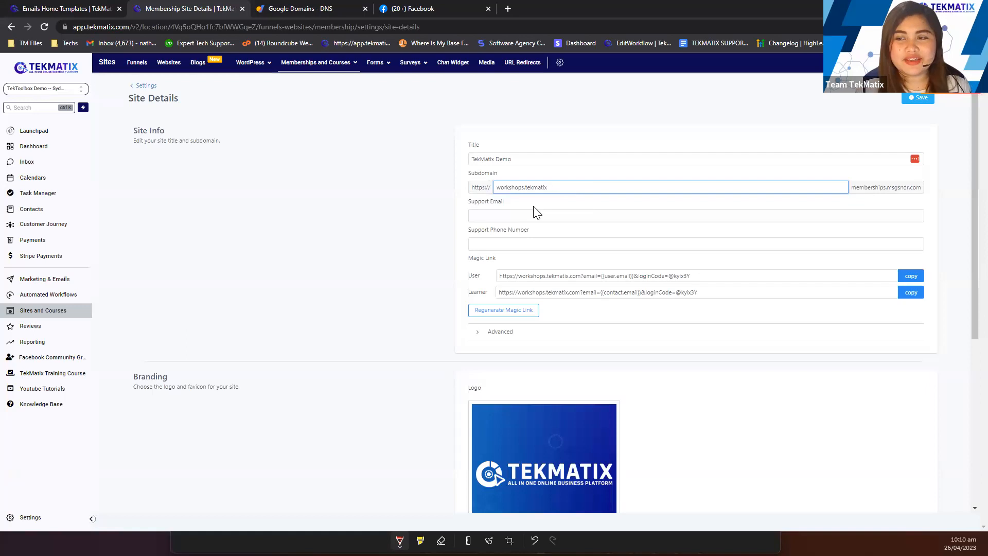
Check the support email and support phone number fields, and review the branding and builder settings below them.
{"action": "scroll", "coordinate": [592, 258], "scroll_direction": "down", "scroll_amount": 1}
{"action": "left_click", "coordinate": [489, 163]}
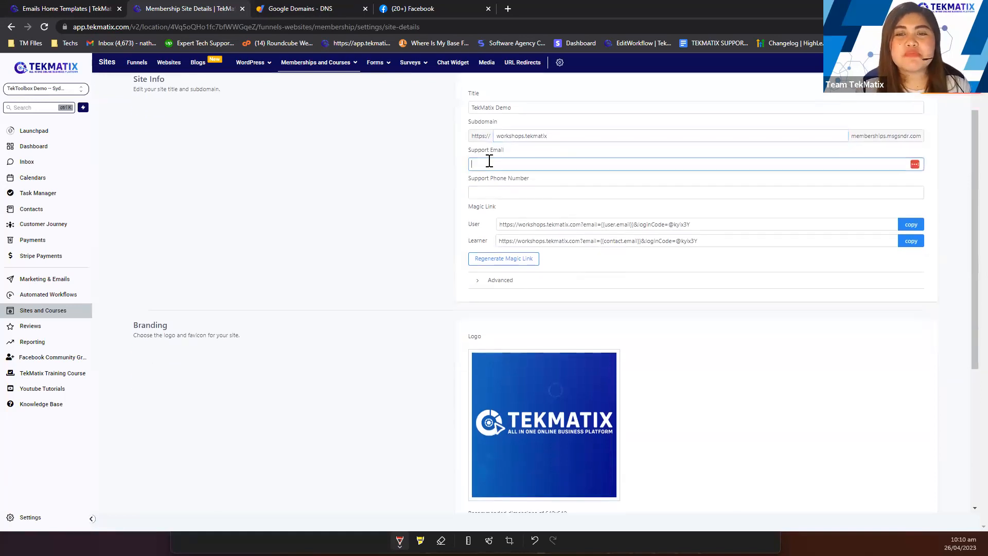
{"action": "left_click", "coordinate": [490, 190]}
{"action": "scroll", "coordinate": [608, 341], "scroll_direction": "down", "scroll_amount": 4}
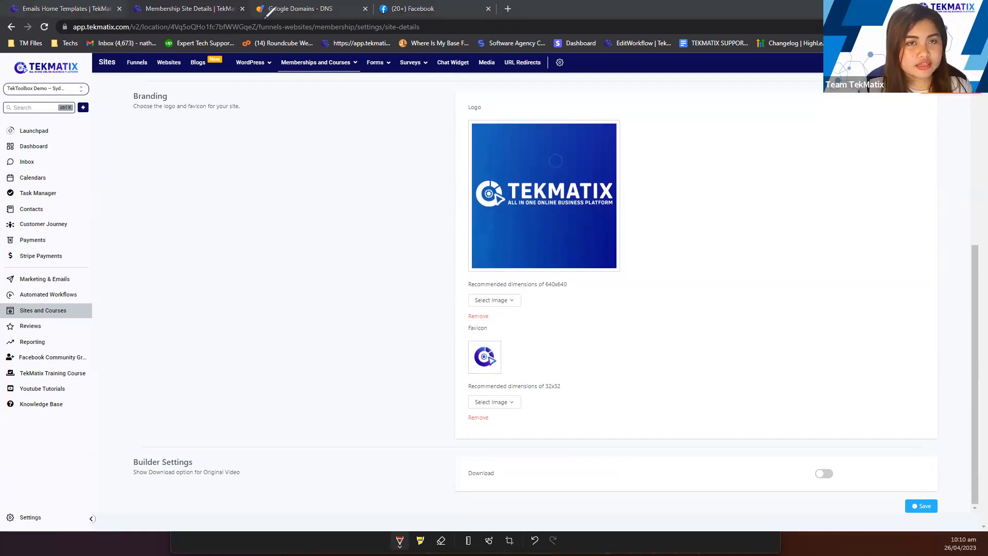
Circle the favicons on the Google Domains and membership site browser tabs, and draw arrows pointing up to them.
{"action": "mouse_move", "coordinate": [268, 4]}
{"action": "left_mouse_down"}
{"action": "mouse_move", "coordinate": [249, 11]}
{"action": "mouse_move", "coordinate": [271, 6]}
{"action": "left_mouse_up"}
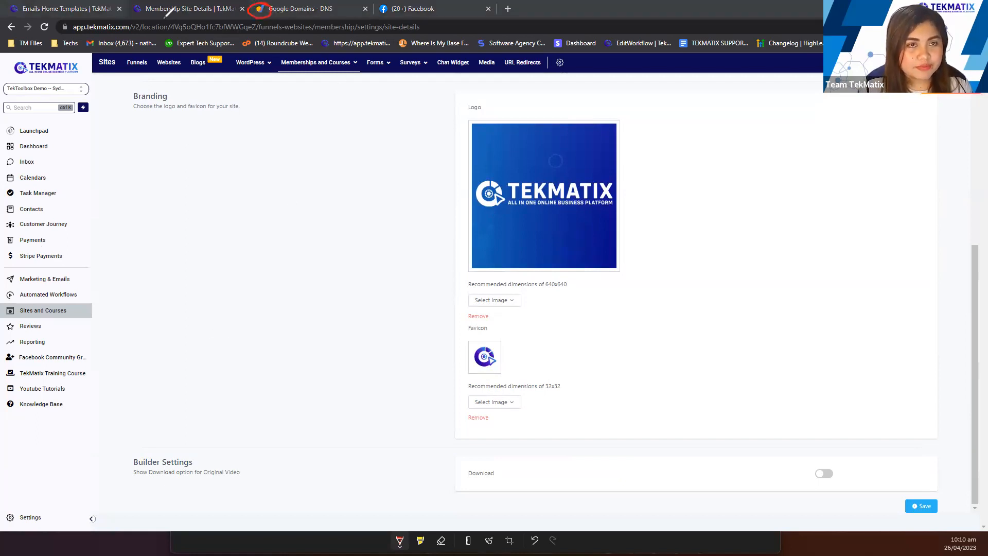
{"action": "left_click_drag", "start_coordinate": [134, 14], "coordinate": [149, 4]}
{"action": "mouse_move", "coordinate": [117, 228]}
{"action": "left_mouse_down"}
{"action": "mouse_move", "coordinate": [135, 34]}
{"action": "mouse_move", "coordinate": [152, 38]}
{"action": "left_mouse_up"}
{"action": "left_click_drag", "start_coordinate": [257, 26], "coordinate": [269, 205]}
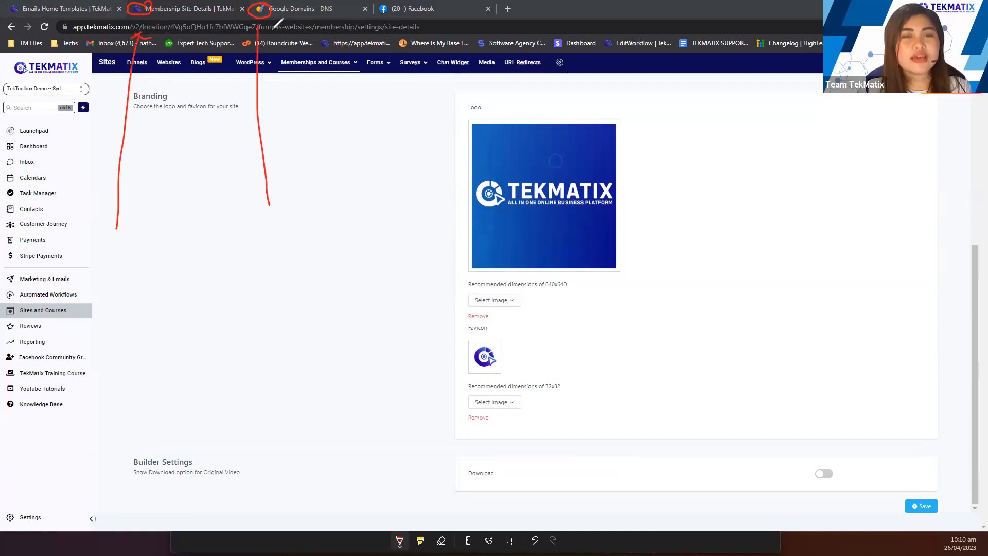
{"action": "mouse_move", "coordinate": [248, 36]}
{"action": "left_mouse_down"}
{"action": "mouse_move", "coordinate": [257, 24]}
{"action": "mouse_move", "coordinate": [267, 30]}
{"action": "left_mouse_up"}
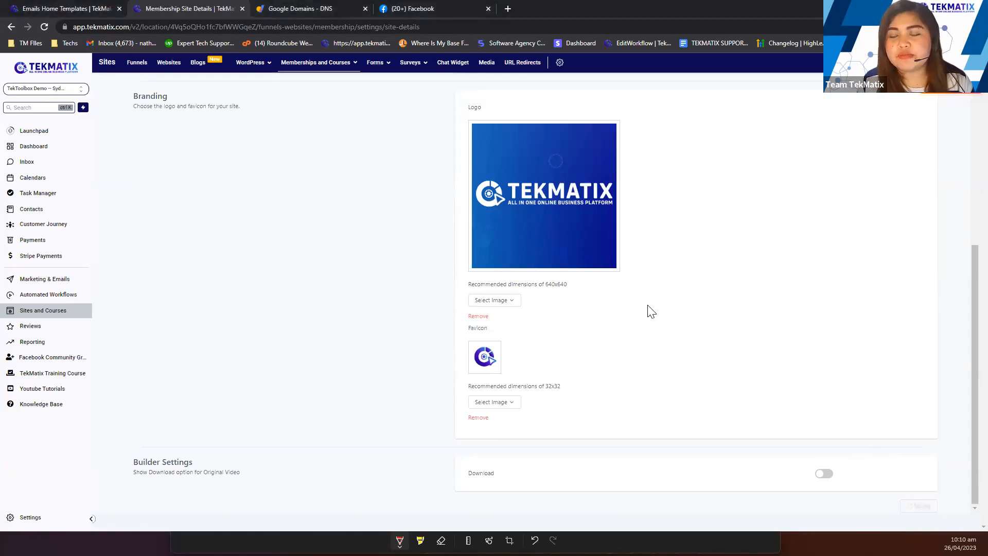
Copy workshops.tekmatix.com from the membership custom domain settings and load it in a new browser tab.
{"action": "scroll", "coordinate": [645, 308], "scroll_direction": "up", "scroll_amount": 4}
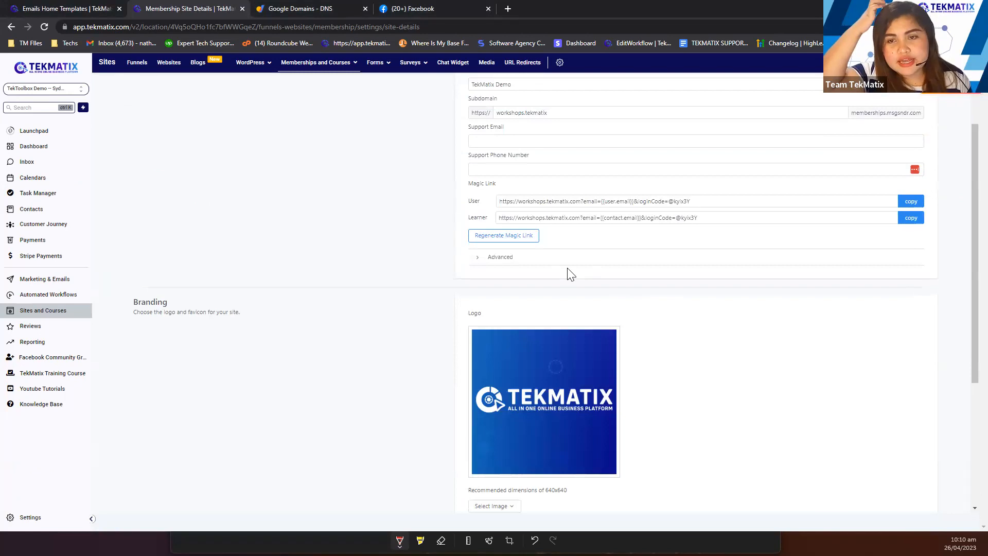
{"action": "scroll", "coordinate": [360, 90], "scroll_direction": "up", "scroll_amount": 2}
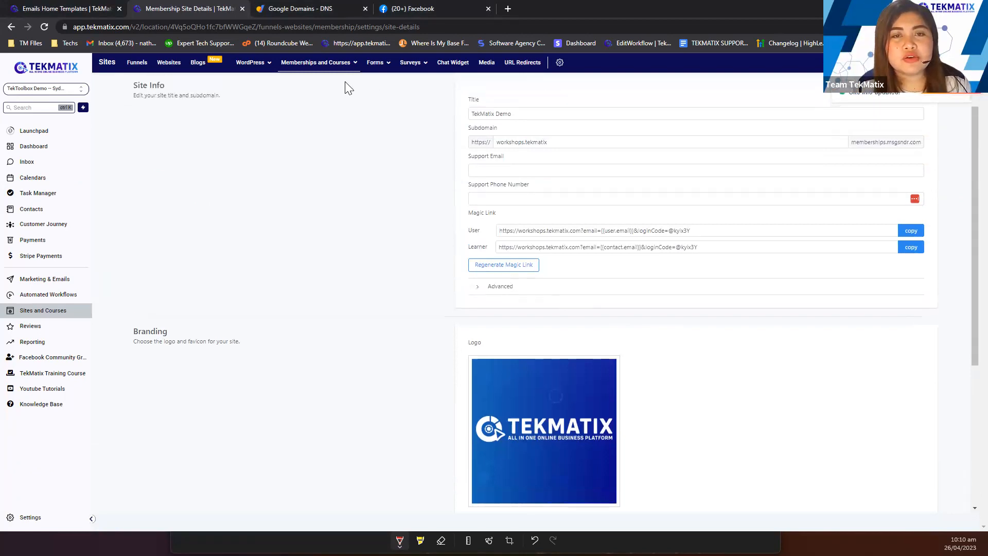
{"action": "left_click", "coordinate": [145, 86]}
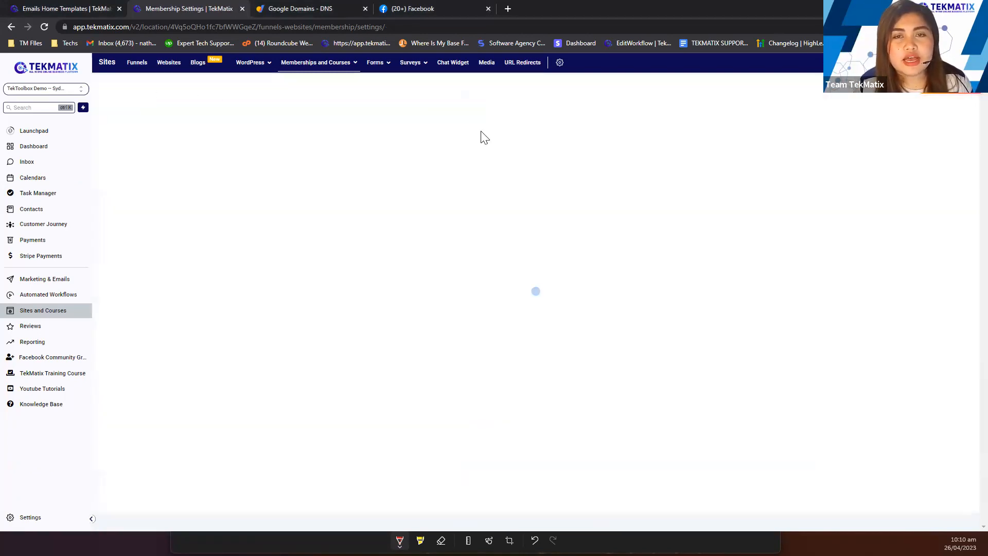
{"action": "left_click", "coordinate": [479, 154]}
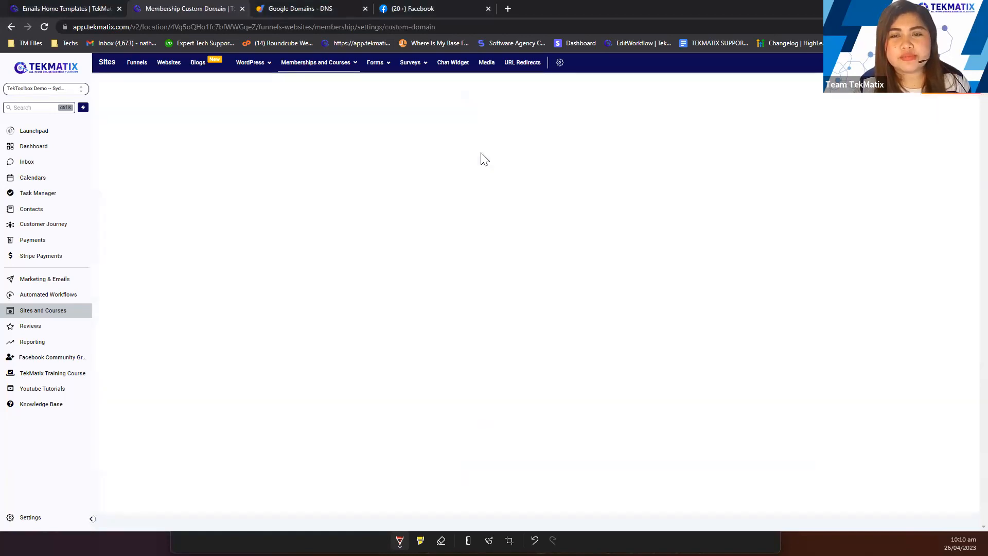
{"action": "left_click_drag", "start_coordinate": [485, 153], "coordinate": [411, 135]}
{"action": "key", "text": "ctrl+c"}
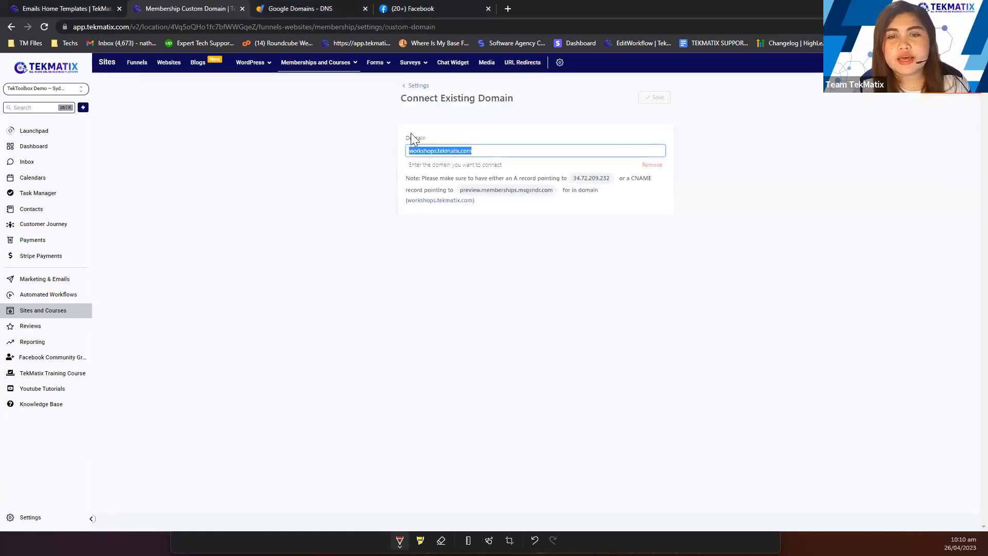
{"action": "left_click", "coordinate": [507, 9]}
{"action": "key", "text": "ctrl+v"}
{"action": "key", "text": "Return"}
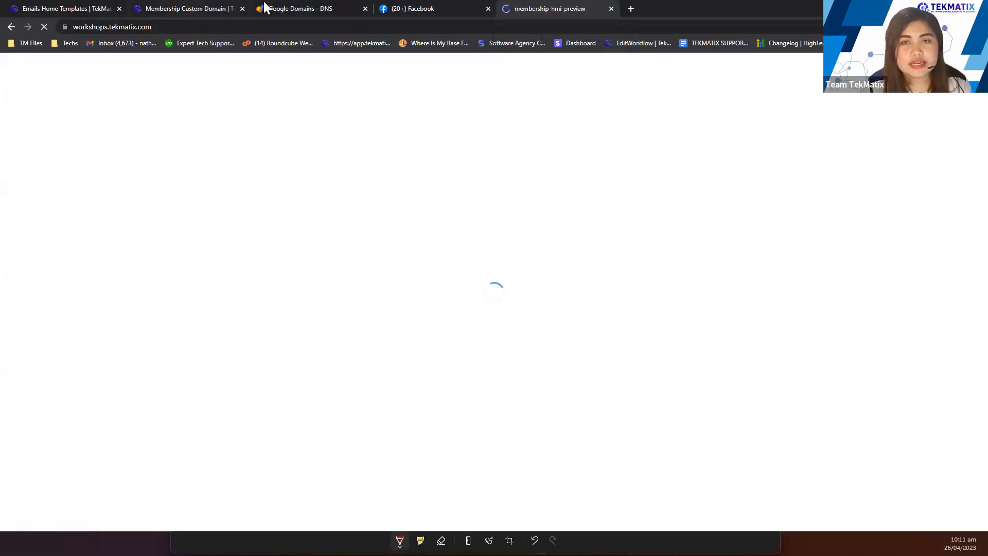
Place the TekMatix tab beside the workshops.tekmatix.com tab, return it to membership settings, and view the site's course library before closing it.
{"action": "left_click_drag", "start_coordinate": [251, 8], "coordinate": [395, 9]}
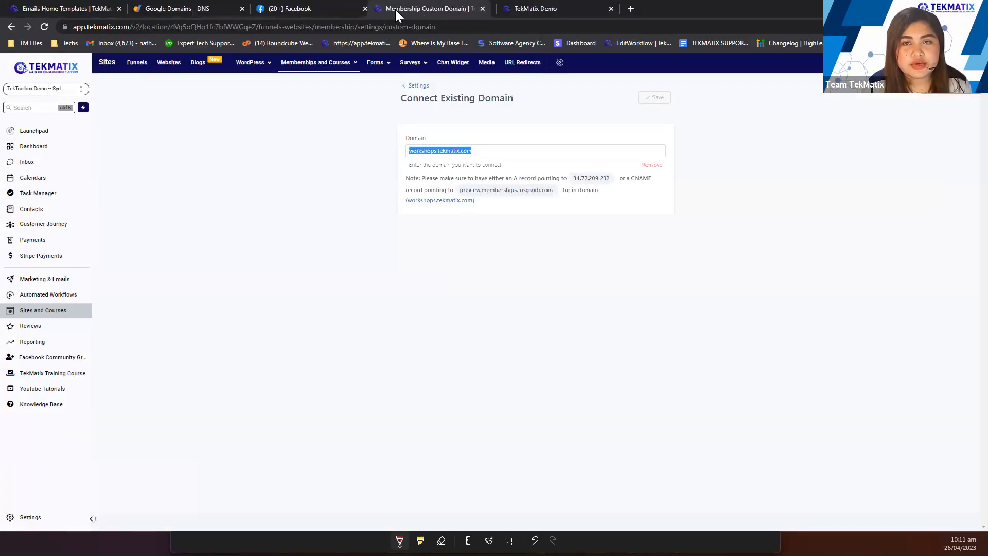
{"action": "left_click", "coordinate": [419, 89]}
{"action": "left_click", "coordinate": [557, 8]}
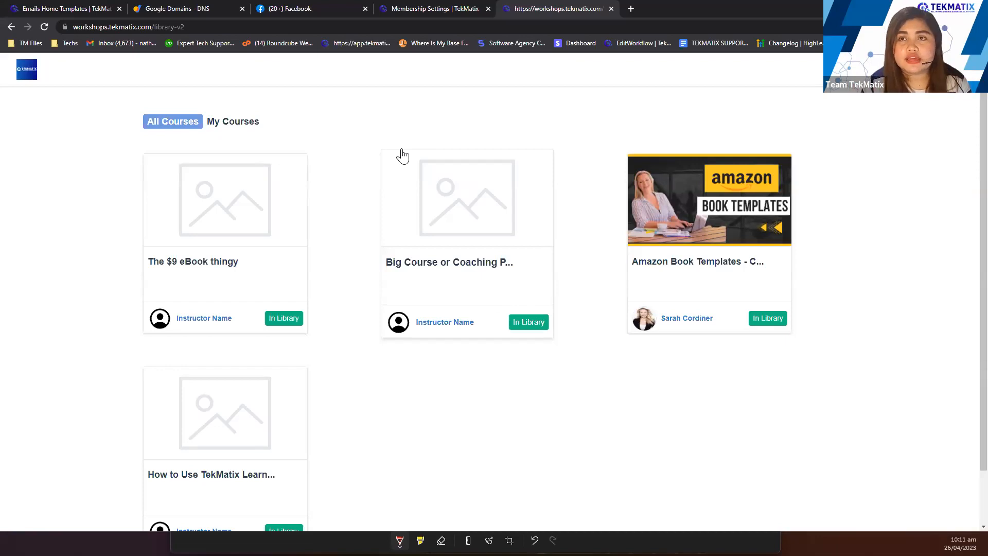
{"action": "left_click", "coordinate": [611, 8]}
Open an incognito window and load workshops.tekmatix.com in it.
{"action": "left_click", "coordinate": [979, 27]}
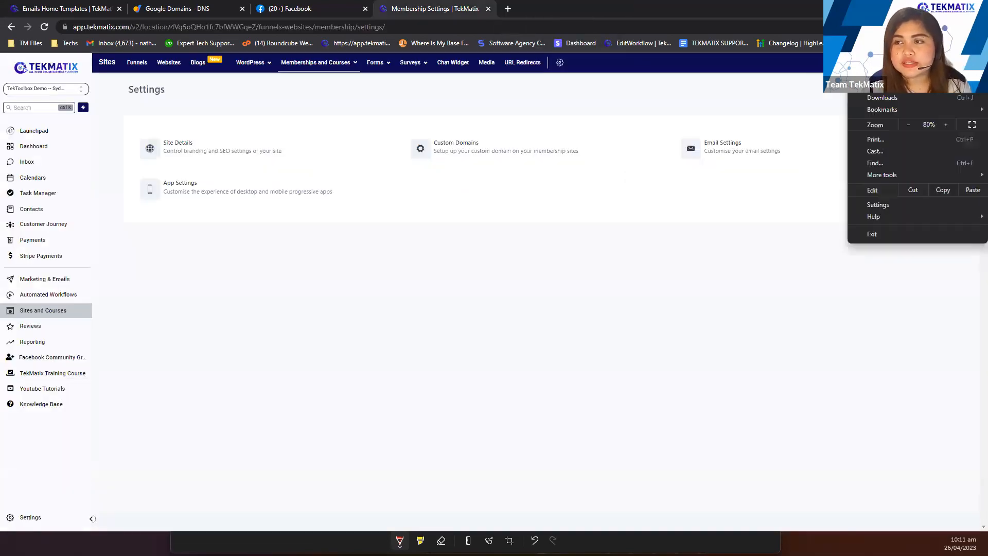
{"action": "left_click", "coordinate": [896, 70]}
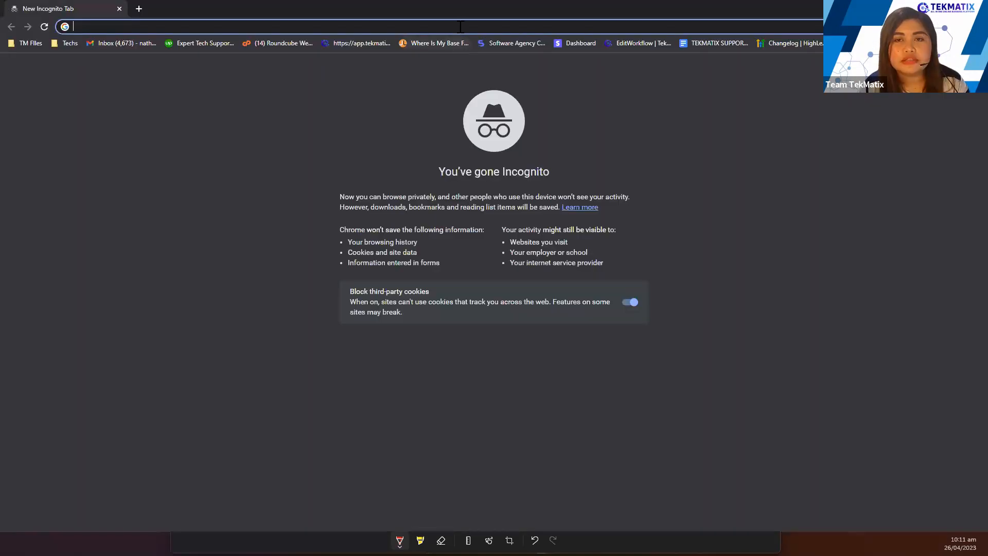
{"action": "type", "text": "workshops.tekmatix.com"}
{"action": "key", "text": "Return"}
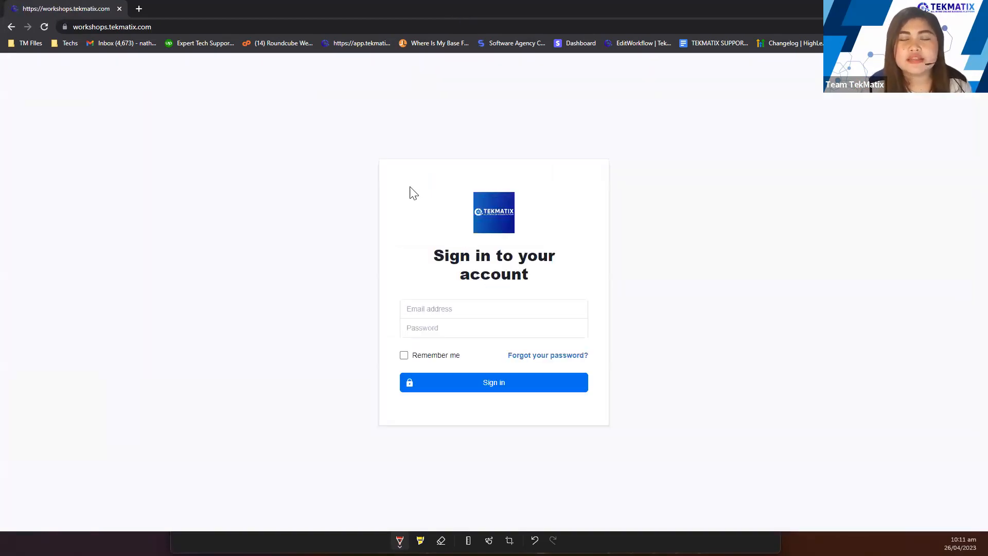
Point out the logo, heading, email address field and password field on the membership sign-in page.
{"action": "left_click_drag", "start_coordinate": [474, 228], "coordinate": [560, 280]}
{"action": "left_click", "coordinate": [558, 278]}
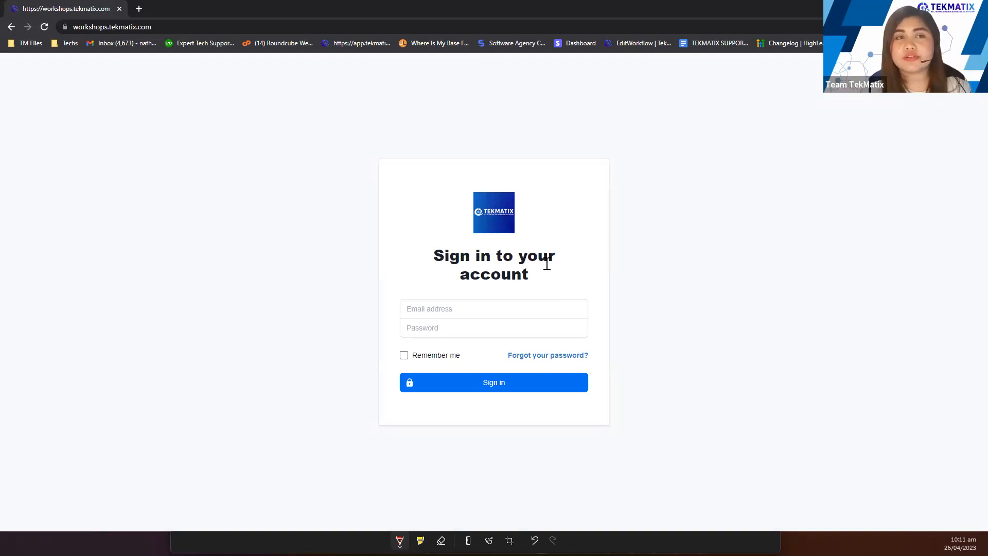
{"action": "left_click", "coordinate": [463, 310]}
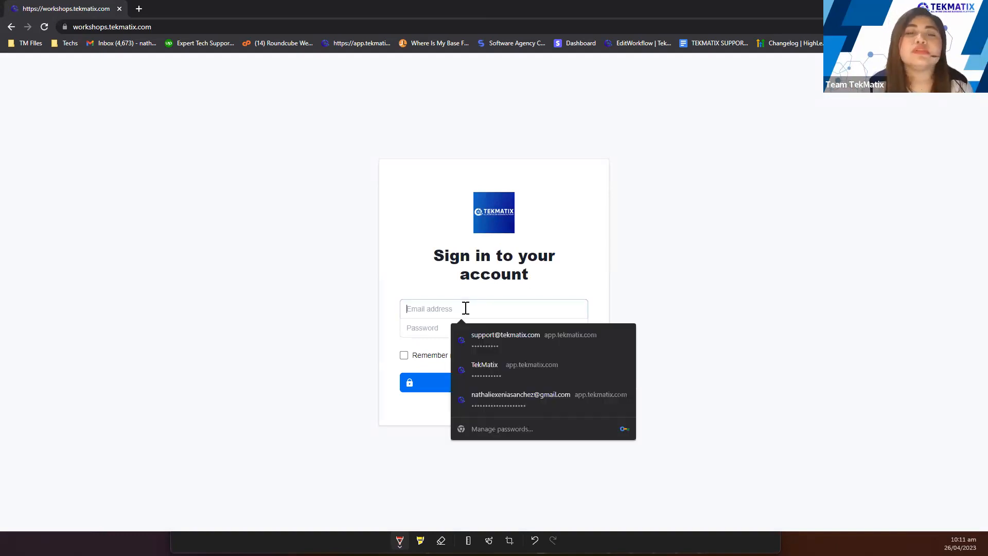
{"action": "left_click", "coordinate": [428, 328]}
{"action": "left_click", "coordinate": [777, 259]}
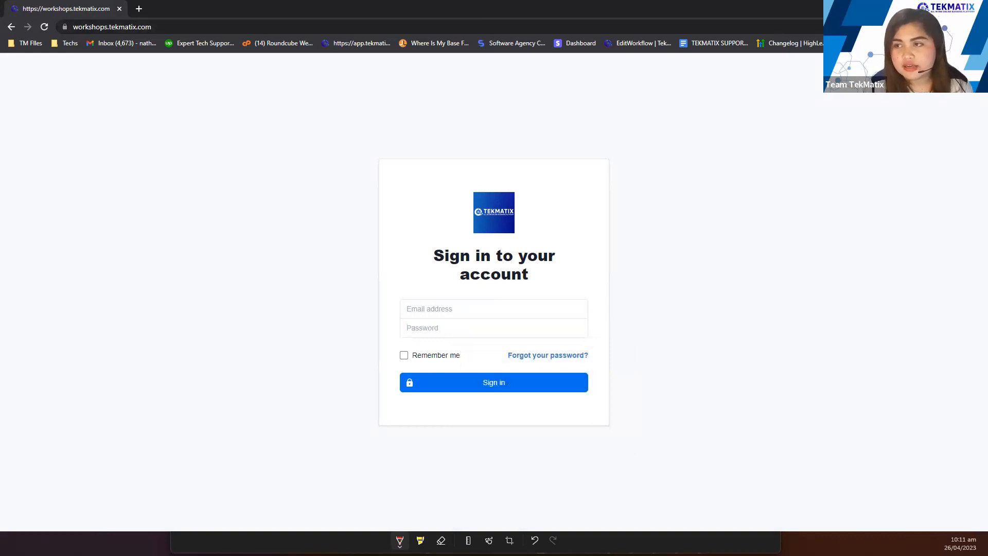
Open the membership Site Details and place the narrowed incognito sign-in window beside its settings.
{"action": "left_click_drag", "start_coordinate": [513, 9], "coordinate": [514, 88]}
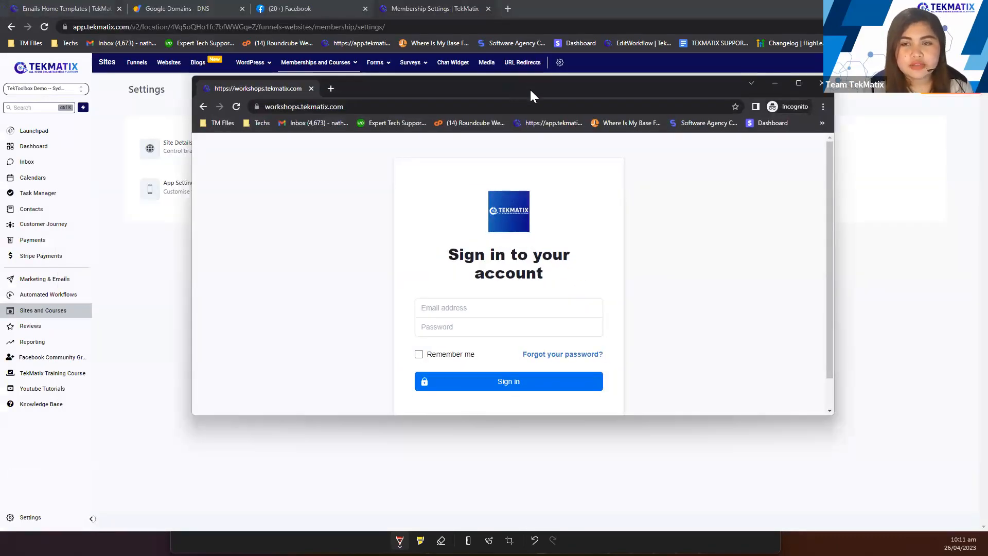
{"action": "left_click_drag", "start_coordinate": [216, 82], "coordinate": [237, 162]}
{"action": "left_click", "coordinate": [191, 148]}
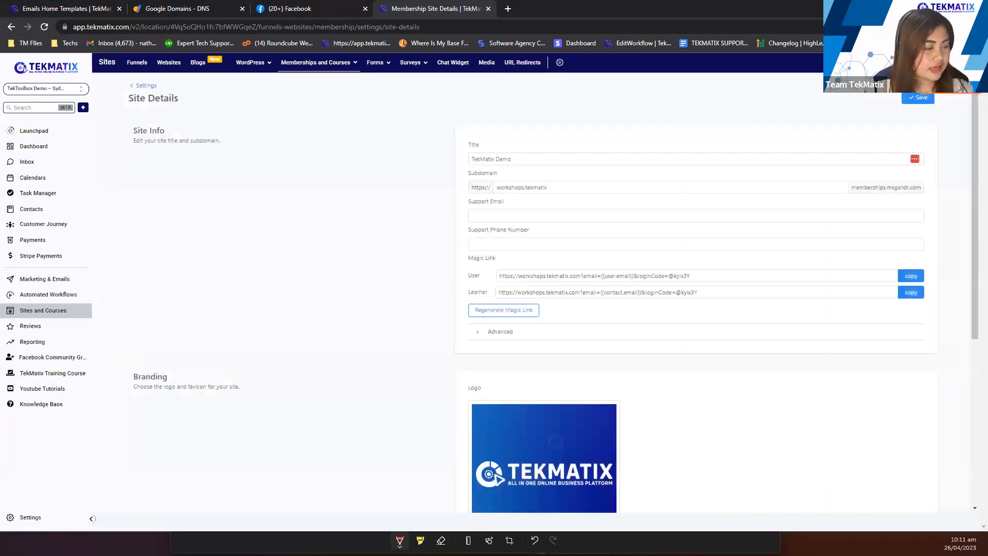
{"action": "key", "text": "alt+Tab"}
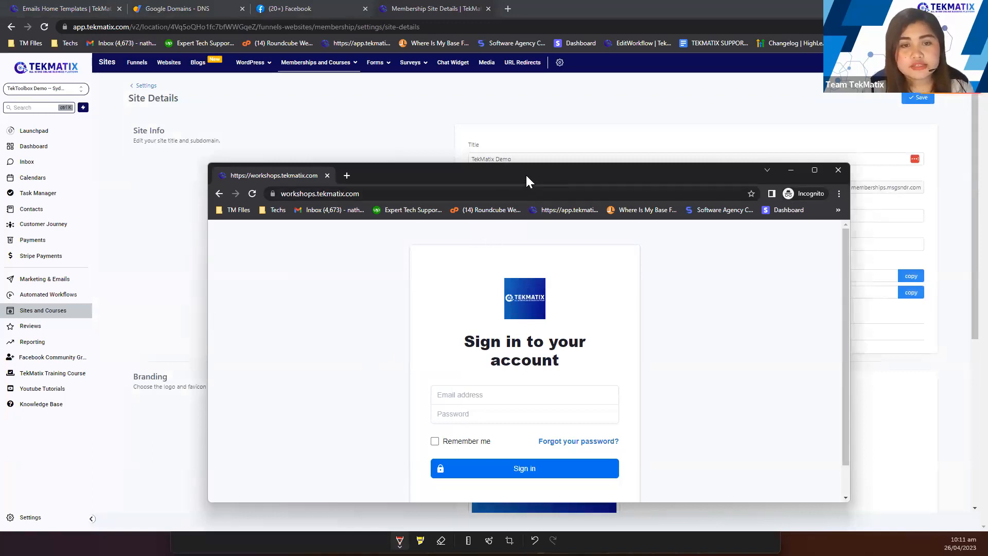
{"action": "left_click_drag", "start_coordinate": [526, 174], "coordinate": [352, 138]}
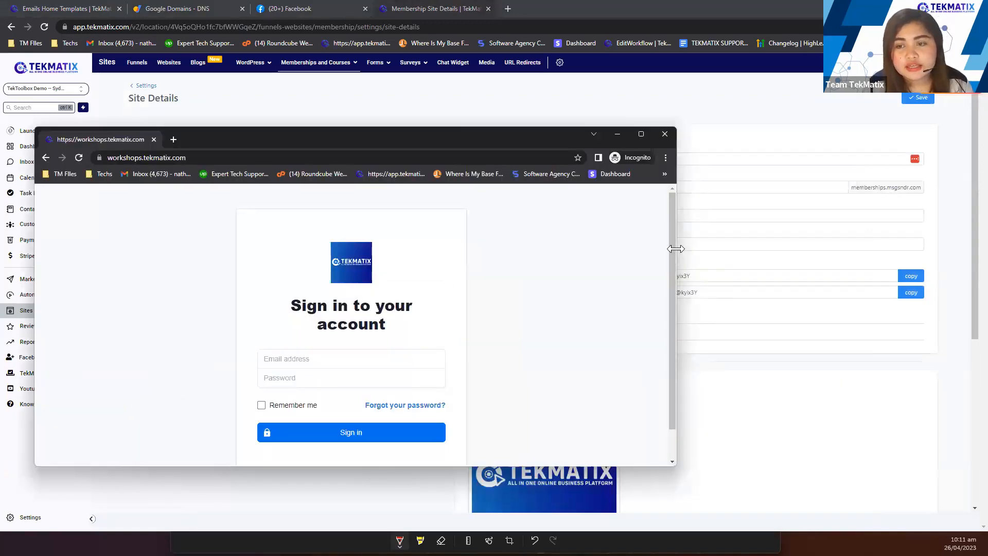
{"action": "left_click_drag", "start_coordinate": [676, 249], "coordinate": [431, 221]}
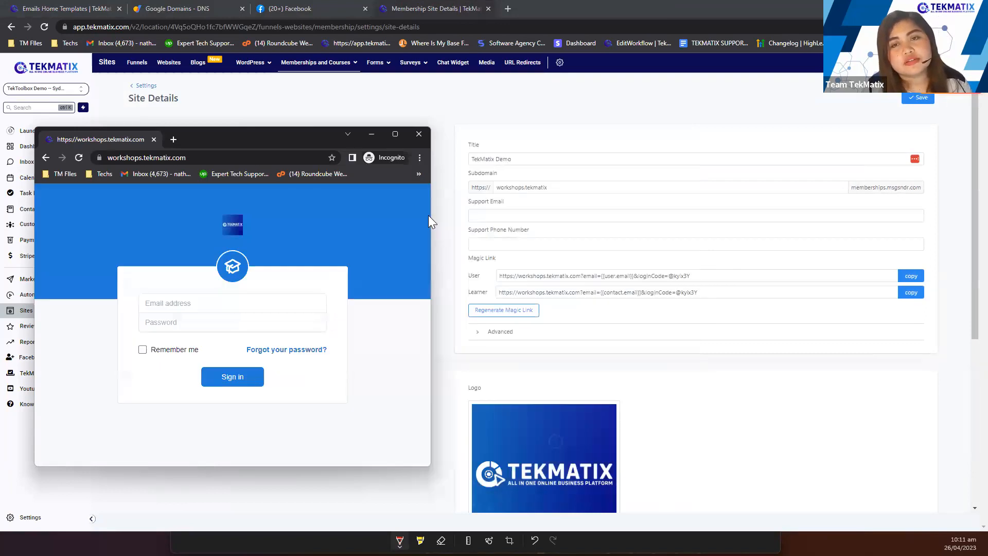
Draw arrows from the logo and favicon settings to their places in the sign-in window, clear the drawings and maximise that window.
{"action": "scroll", "coordinate": [523, 342], "scroll_direction": "down", "scroll_amount": 3}
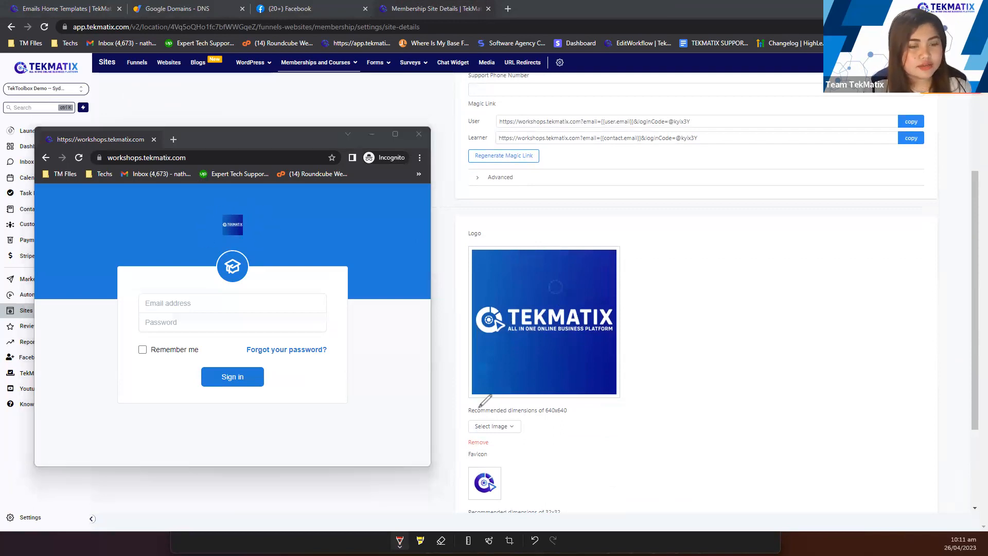
{"action": "mouse_move", "coordinate": [588, 308]}
{"action": "left_mouse_down"}
{"action": "mouse_move", "coordinate": [267, 220]}
{"action": "mouse_move", "coordinate": [259, 236]}
{"action": "left_mouse_up"}
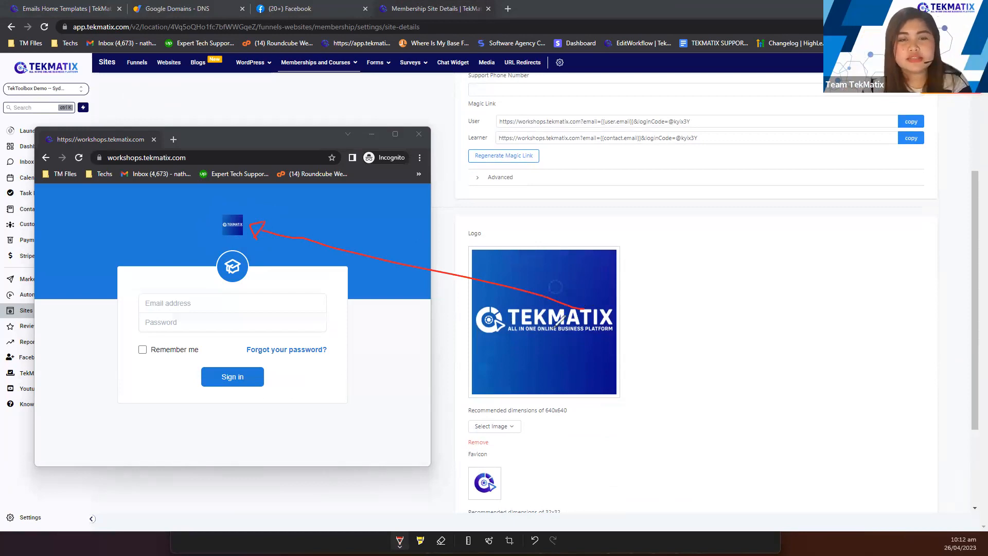
{"action": "mouse_move", "coordinate": [226, 204]}
{"action": "left_mouse_down"}
{"action": "mouse_move", "coordinate": [305, 232]}
{"action": "mouse_move", "coordinate": [203, 206]}
{"action": "left_mouse_up"}
{"action": "mouse_move", "coordinate": [486, 494]}
{"action": "left_mouse_down"}
{"action": "mouse_move", "coordinate": [243, 324]}
{"action": "mouse_move", "coordinate": [63, 140]}
{"action": "left_mouse_up"}
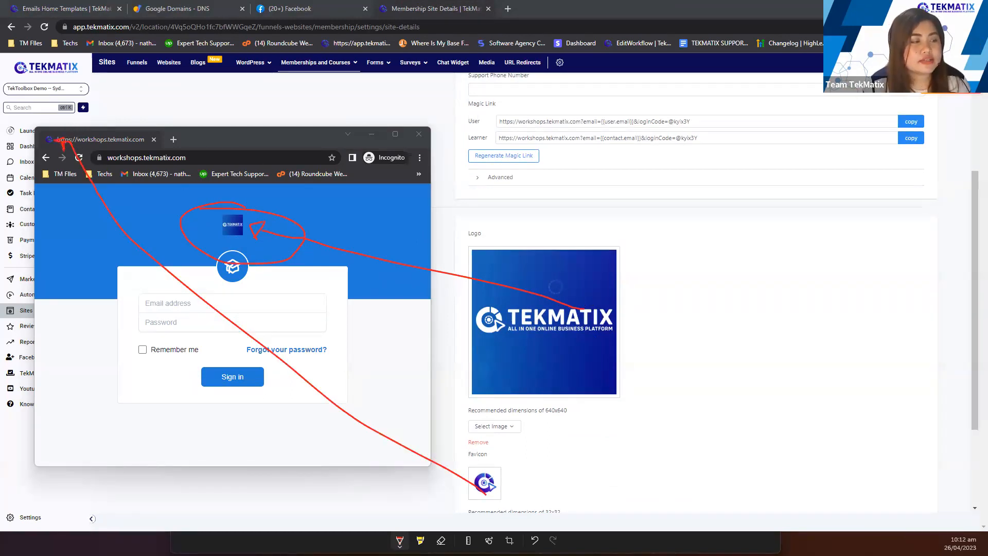
{"action": "left_click", "coordinate": [441, 540]}
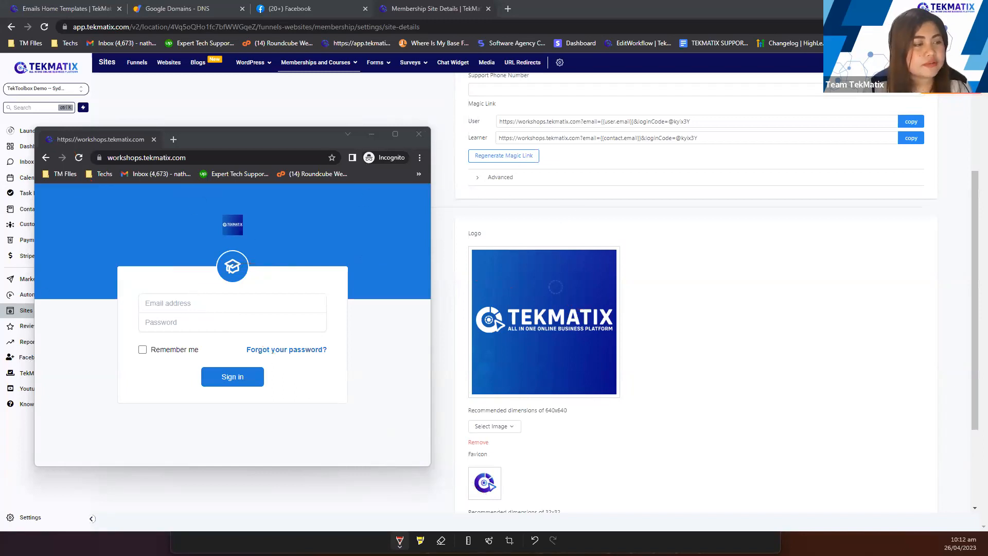
{"action": "left_click", "coordinate": [395, 135]}
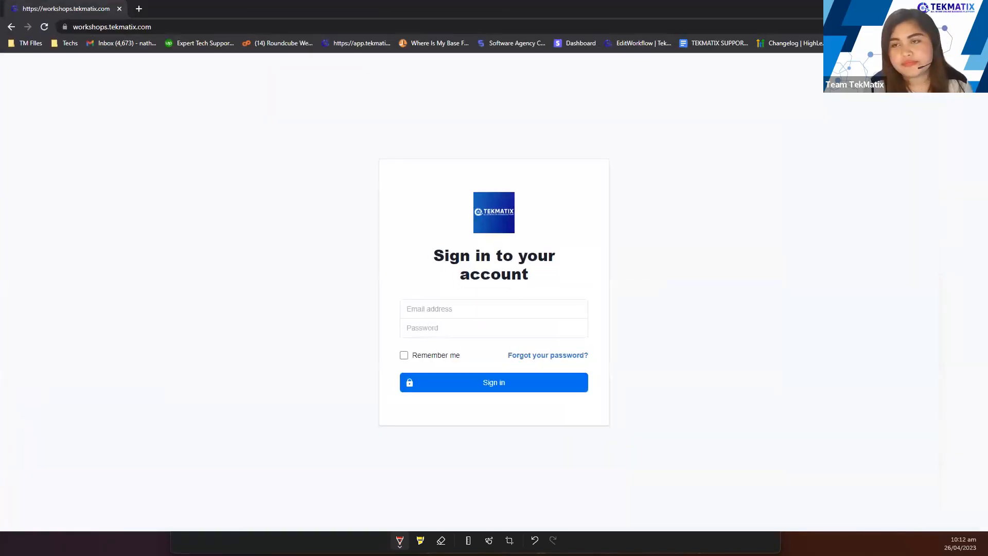
Go back to Site Details, review the site info and branding sections, and save the settings.
{"action": "key", "text": "alt+Tab"}
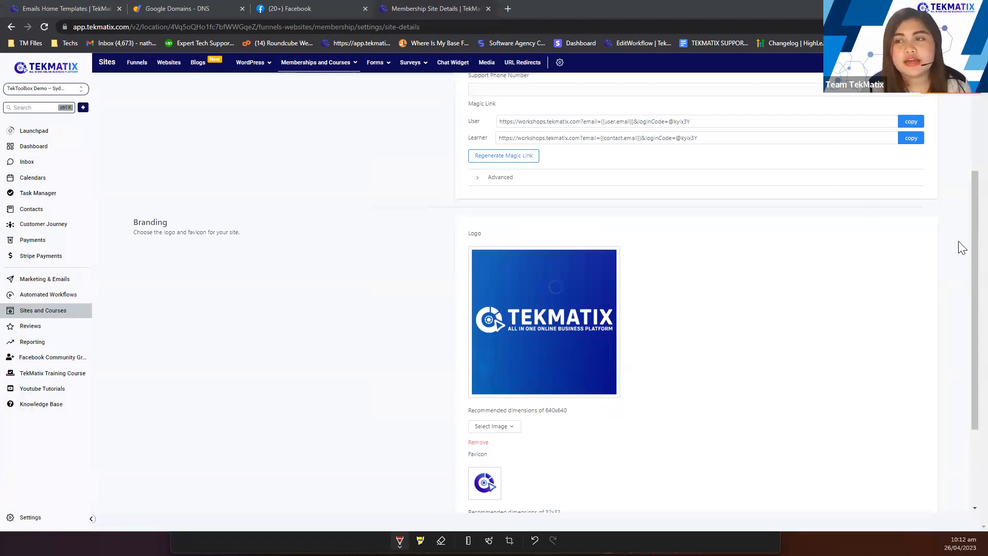
{"action": "left_click_drag", "start_coordinate": [265, 237], "coordinate": [271, 236]}
{"action": "scroll", "coordinate": [265, 236], "scroll_direction": "up", "scroll_amount": 3}
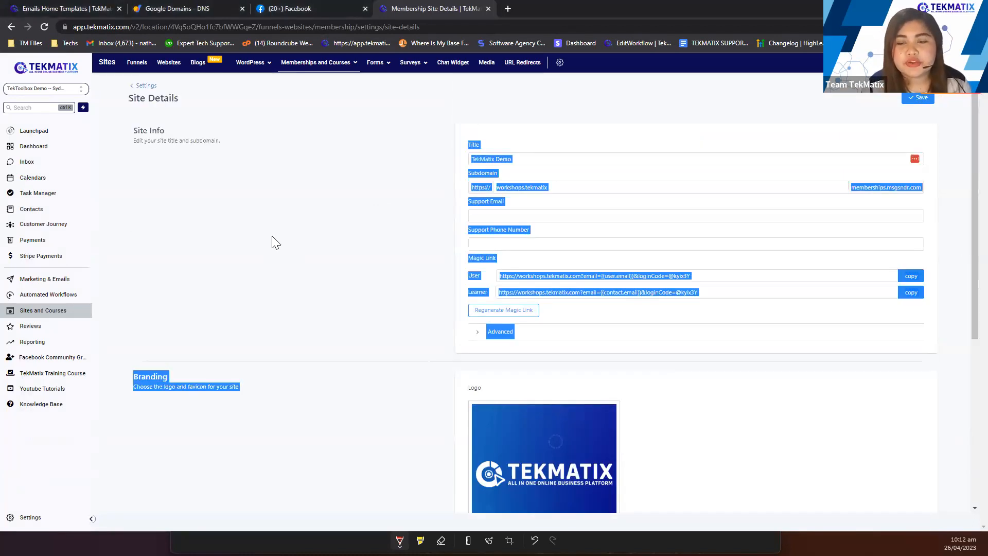
{"action": "scroll", "coordinate": [339, 236], "scroll_direction": "down", "scroll_amount": 5}
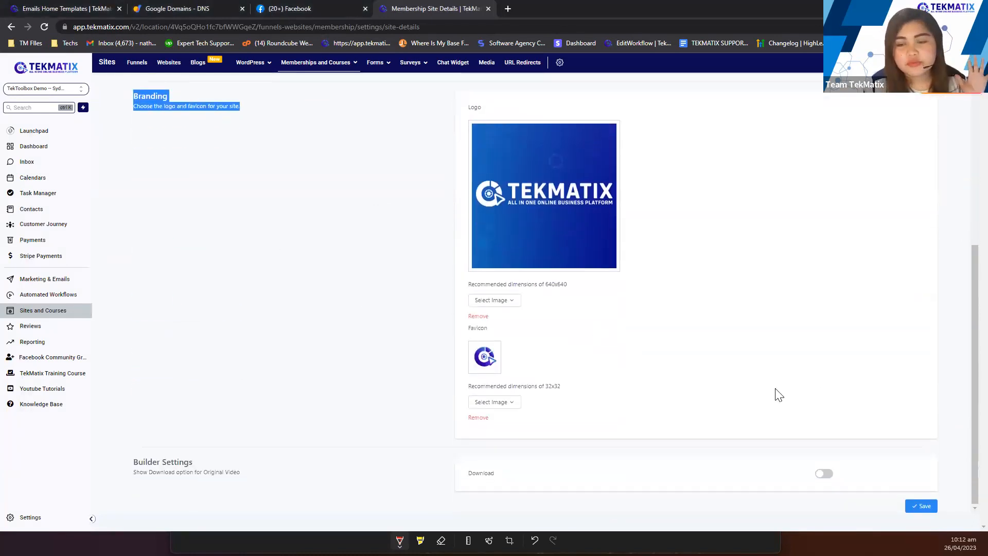
{"action": "left_click", "coordinate": [921, 503]}
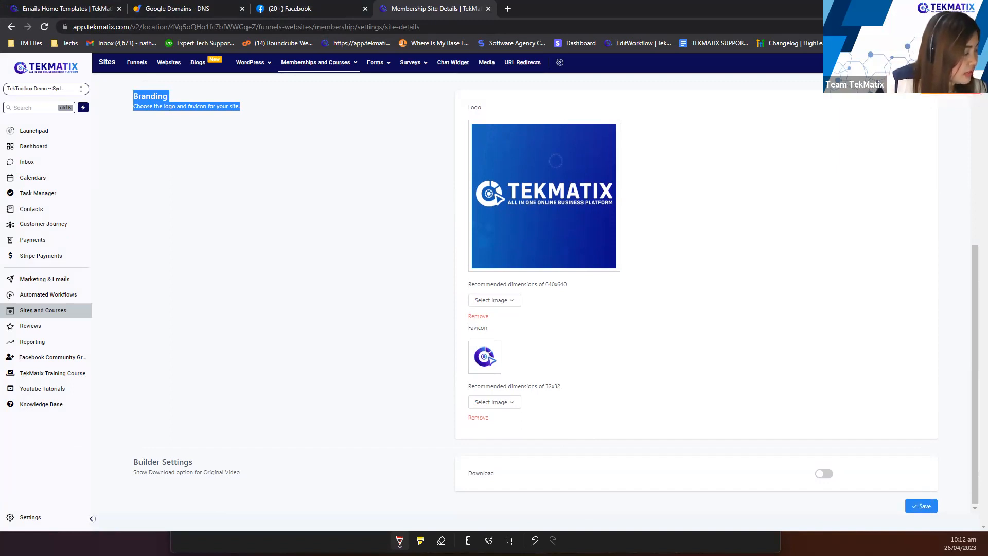
Return to the membership settings overview and show the available memberships and courses pages.
{"action": "scroll", "coordinate": [341, 221], "scroll_direction": "up", "scroll_amount": 5}
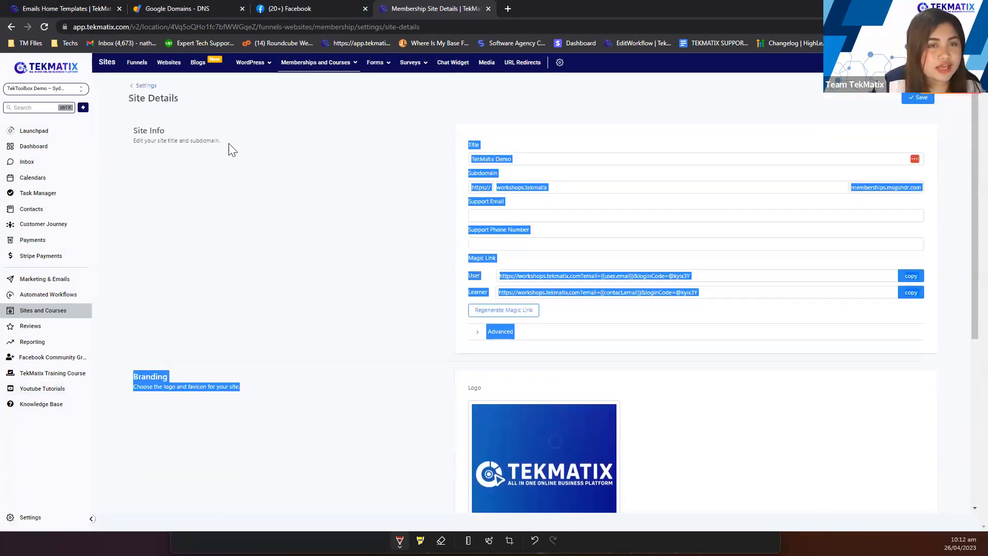
{"action": "left_click", "coordinate": [146, 85]}
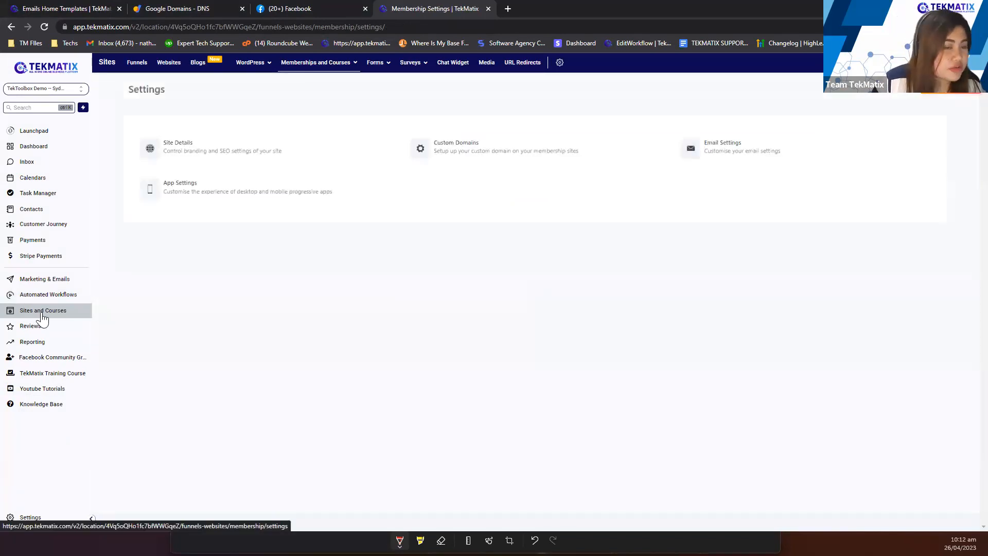
{"action": "mouse_move", "coordinate": [322, 67]}
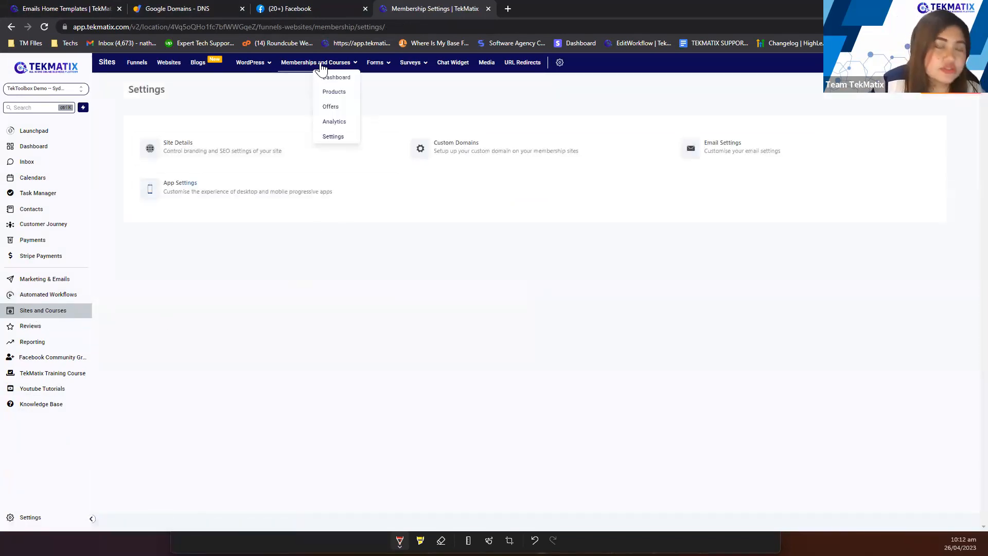
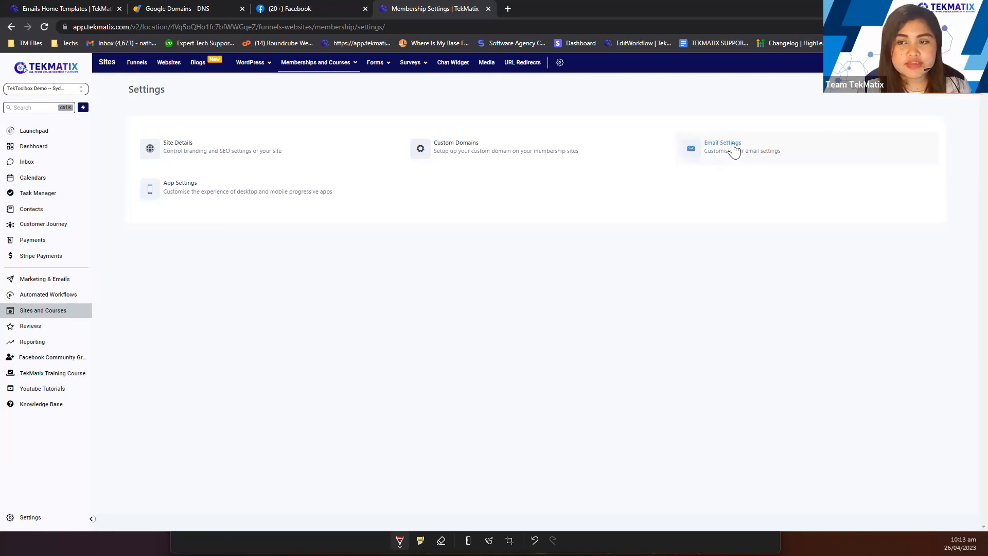
Open the membership App Settings and highlight the app name in the App Details section.
{"action": "left_click", "coordinate": [192, 202]}
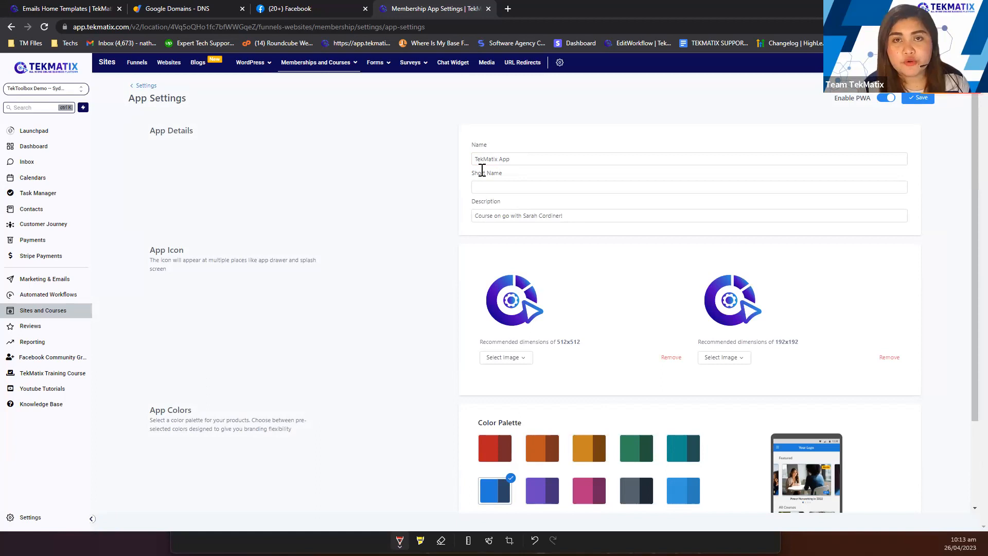
{"action": "left_click", "coordinate": [543, 158]}
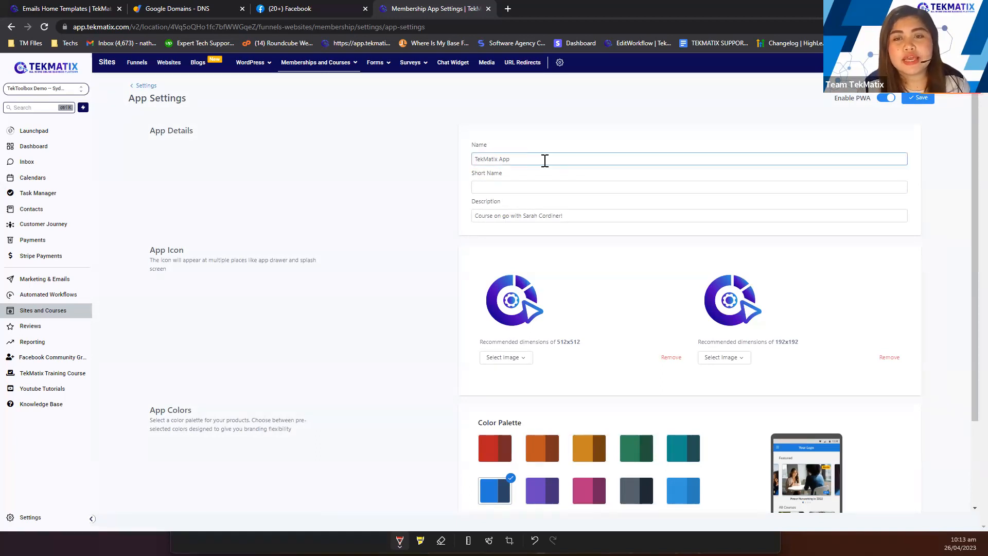
{"action": "left_click_drag", "start_coordinate": [494, 159], "coordinate": [417, 170]}
{"action": "left_click", "coordinate": [417, 171]}
{"action": "left_click_drag", "start_coordinate": [544, 161], "coordinate": [464, 160]}
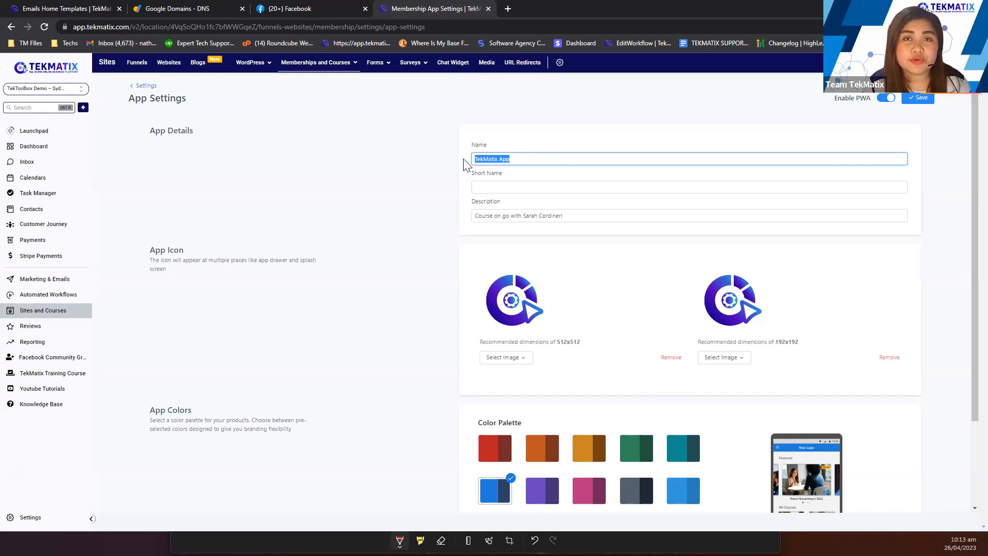
{"action": "left_click", "coordinate": [391, 185]}
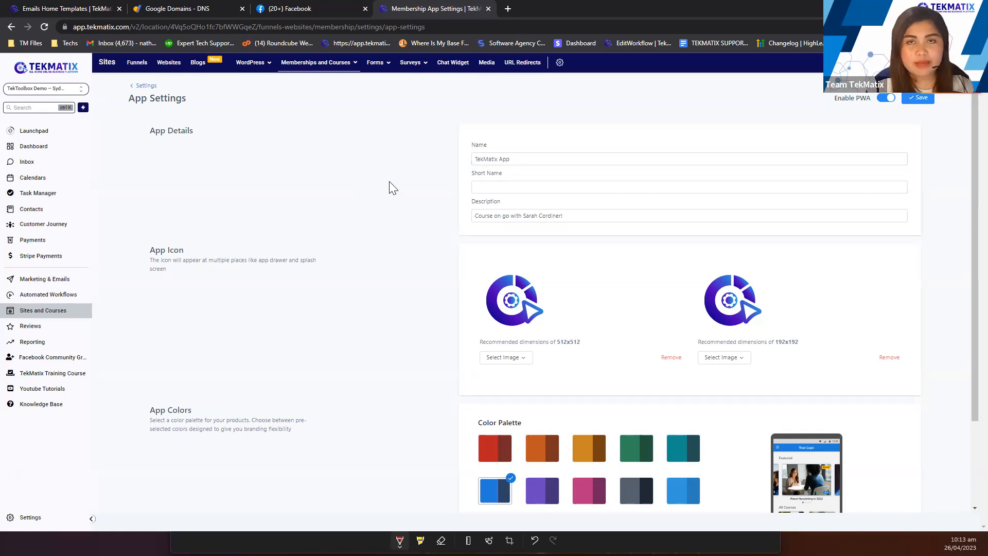
Highlight the PWA option and review the app name and short name fields.
{"action": "left_click", "coordinate": [720, 155]}
{"action": "left_click_drag", "start_coordinate": [854, 98], "coordinate": [874, 100]}
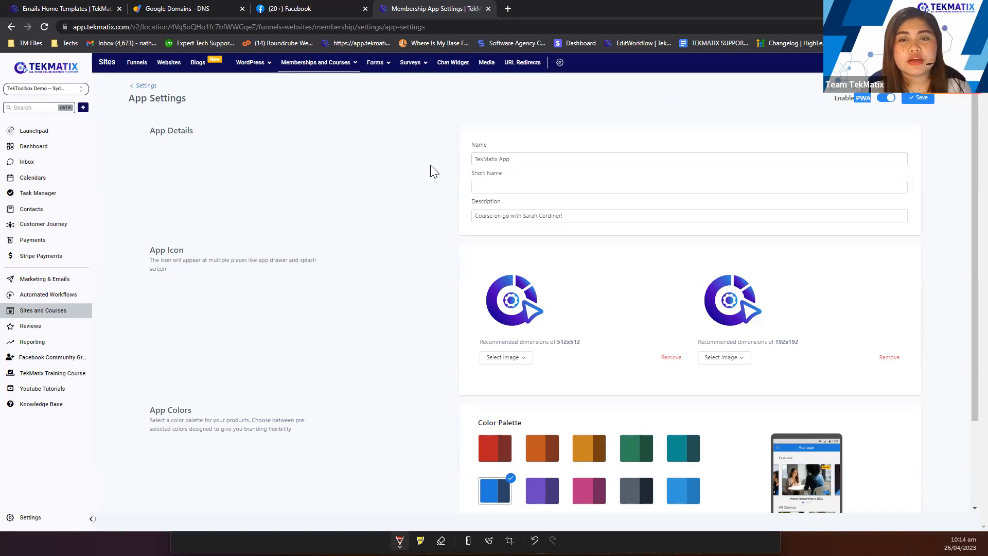
{"action": "left_click", "coordinate": [467, 164]}
{"action": "left_click_drag", "start_coordinate": [470, 150], "coordinate": [512, 183]}
Review the app colour palettes, keep the blue palette in the second row selected, and save the app settings.
{"action": "scroll", "coordinate": [435, 273], "scroll_direction": "down", "scroll_amount": 2}
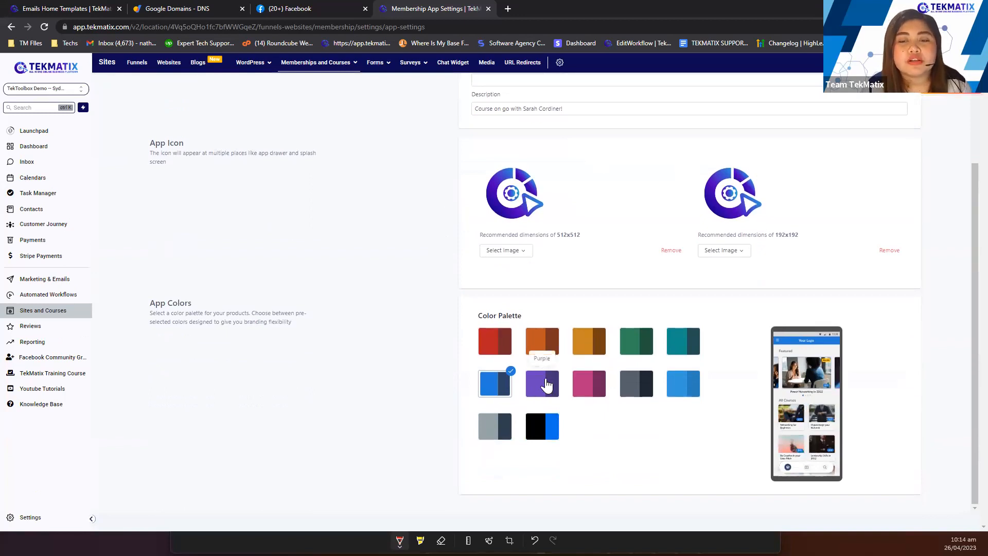
{"action": "left_click", "coordinate": [643, 390]}
{"action": "left_click", "coordinate": [678, 391]}
{"action": "left_click", "coordinate": [507, 387]}
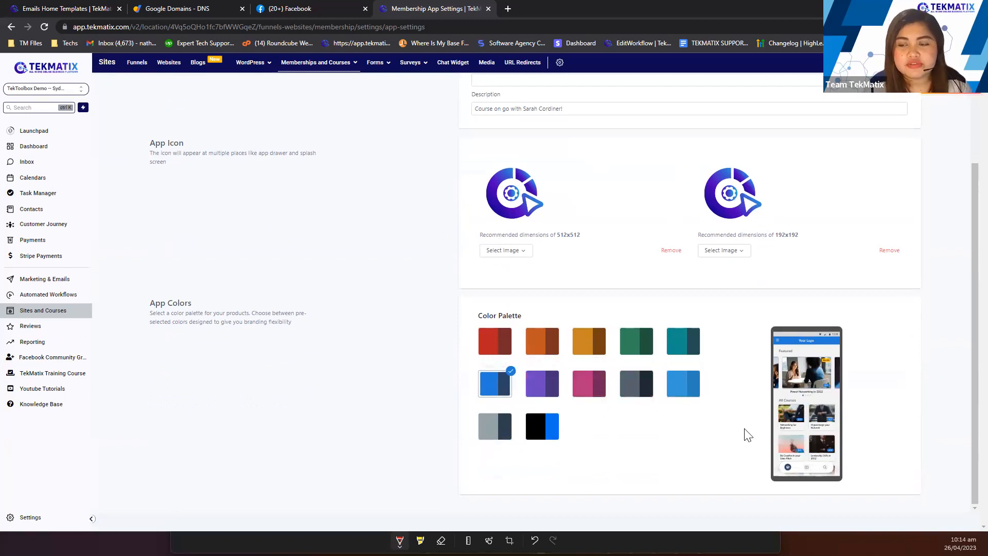
{"action": "scroll", "coordinate": [746, 434], "scroll_direction": "up", "scroll_amount": 3}
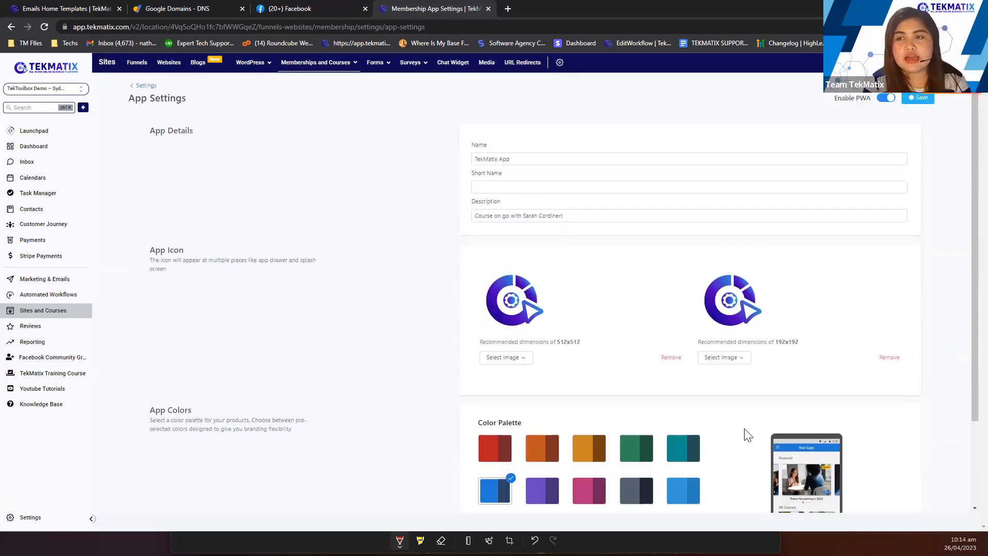
{"action": "left_click", "coordinate": [916, 99]}
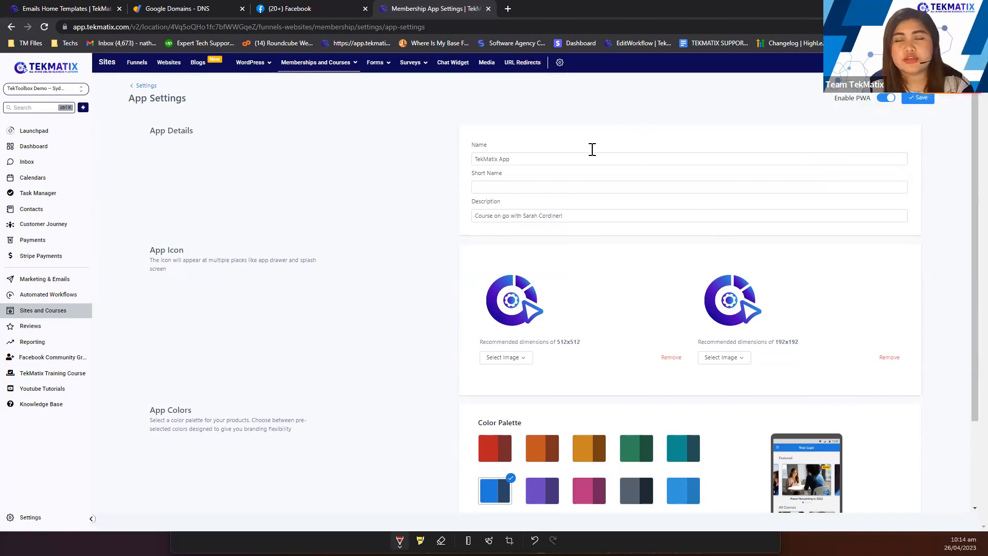
Check the membership site's connected custom domain page and return to the membership settings overview.
{"action": "left_click", "coordinate": [151, 87]}
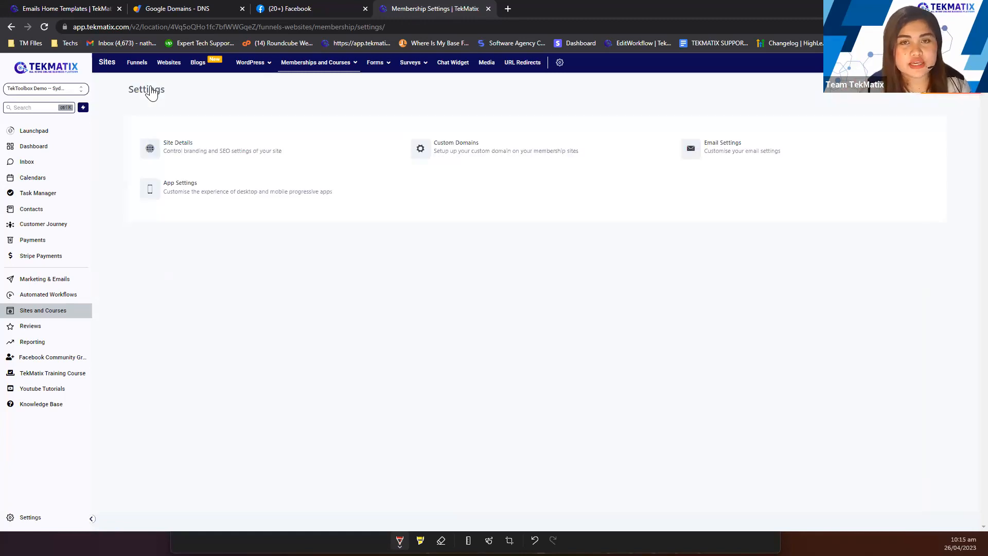
{"action": "left_click", "coordinate": [463, 157]}
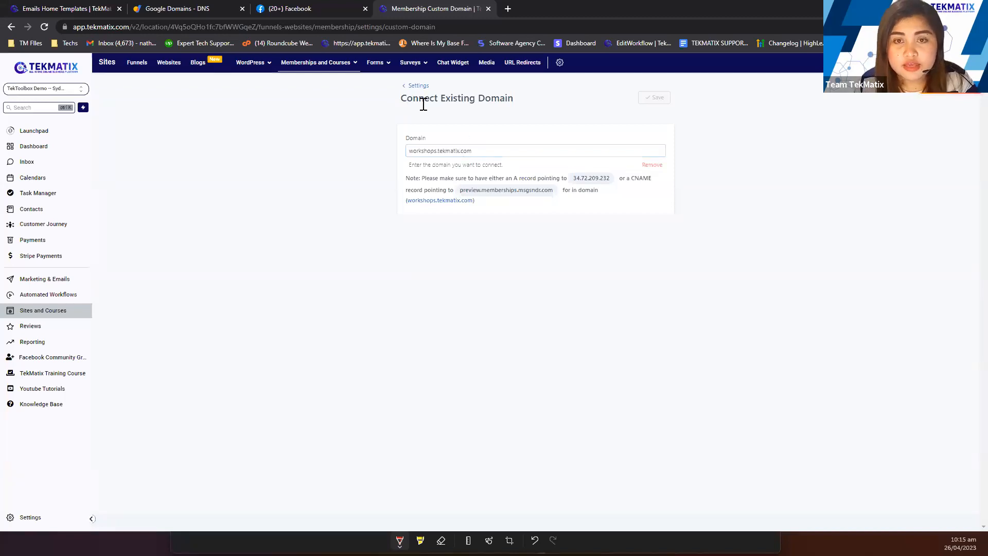
{"action": "left_click", "coordinate": [418, 86]}
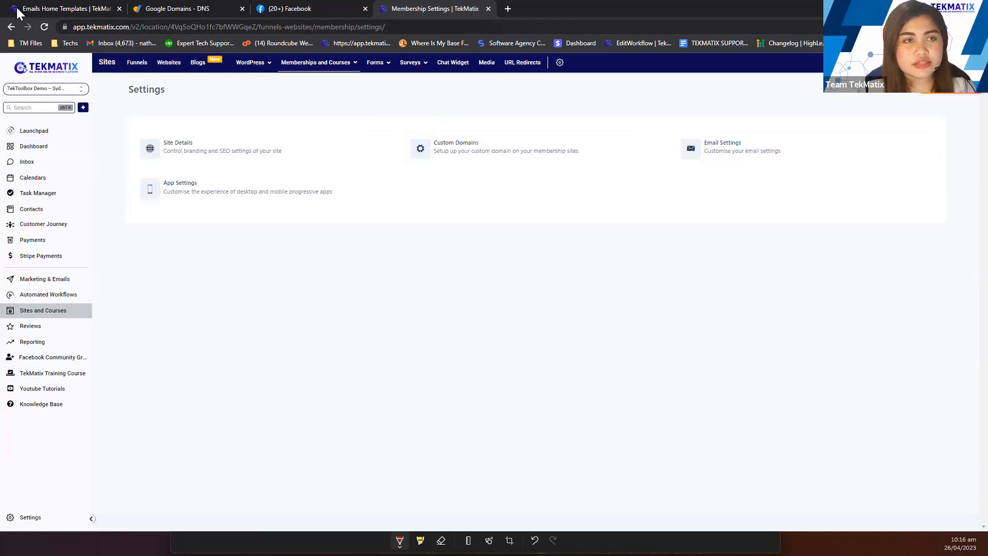
Move the Emails Home Templates browser tab to the end and open that account's membership settings.
{"action": "left_click_drag", "start_coordinate": [39, 5], "coordinate": [459, 5]}
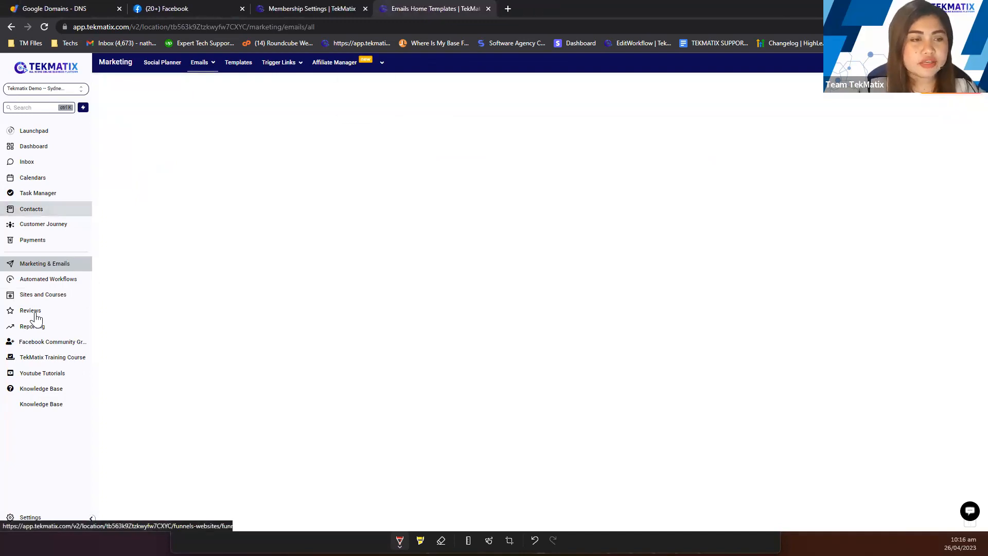
{"action": "left_click", "coordinate": [70, 299]}
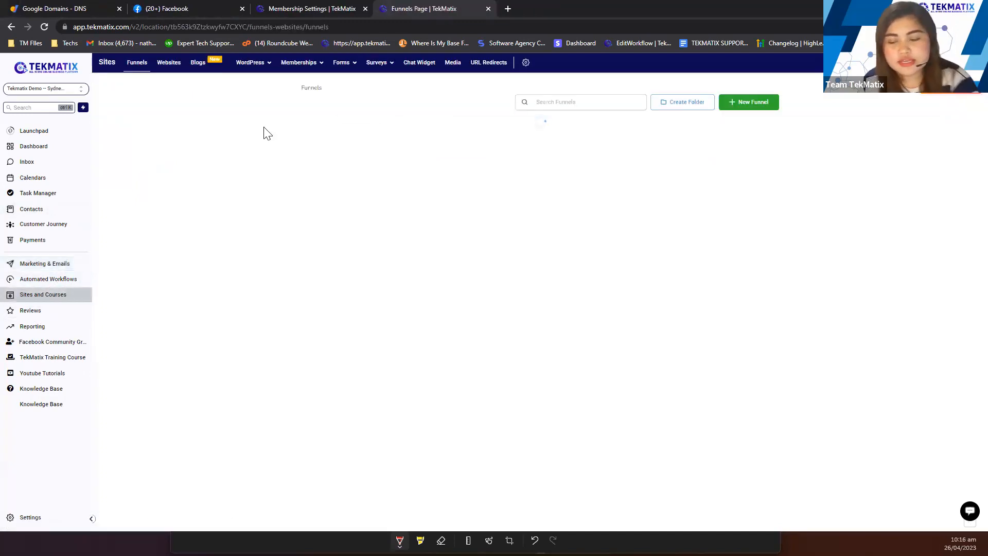
{"action": "mouse_move", "coordinate": [315, 61]}
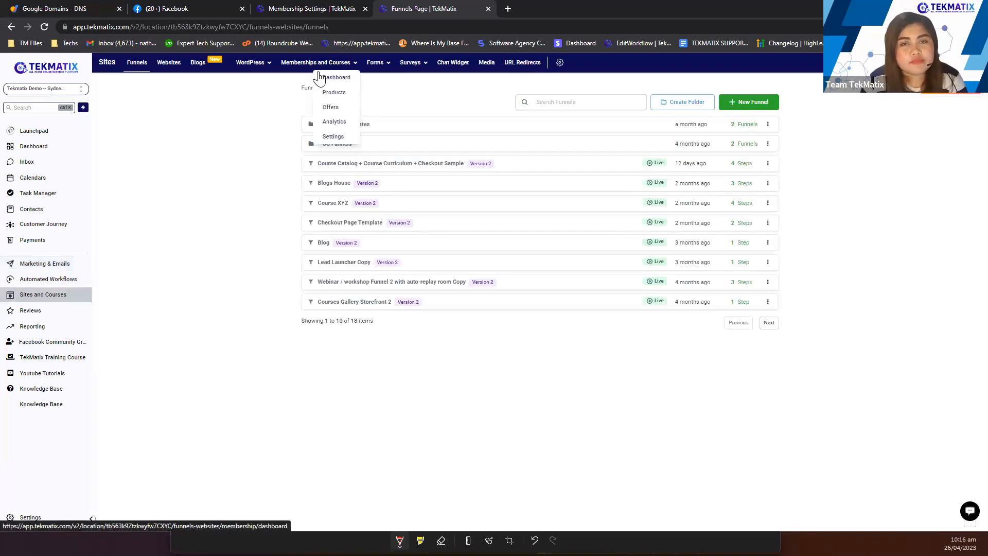
{"action": "left_click", "coordinate": [338, 138]}
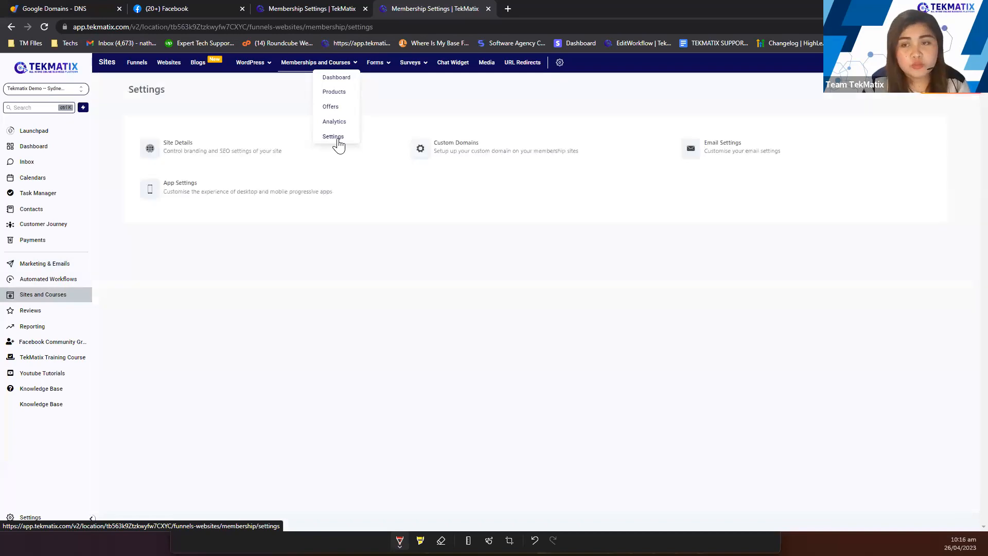
Open the membership Email Settings, highlight Send Welcome Email, and open its selected template for editing.
{"action": "left_click", "coordinate": [722, 149]}
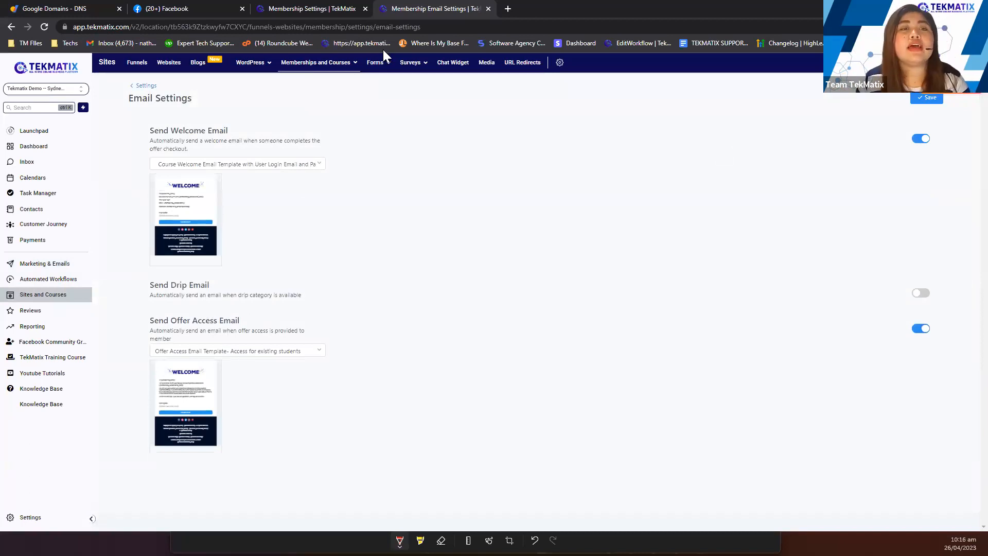
{"action": "left_click_drag", "start_coordinate": [143, 130], "coordinate": [257, 129]}
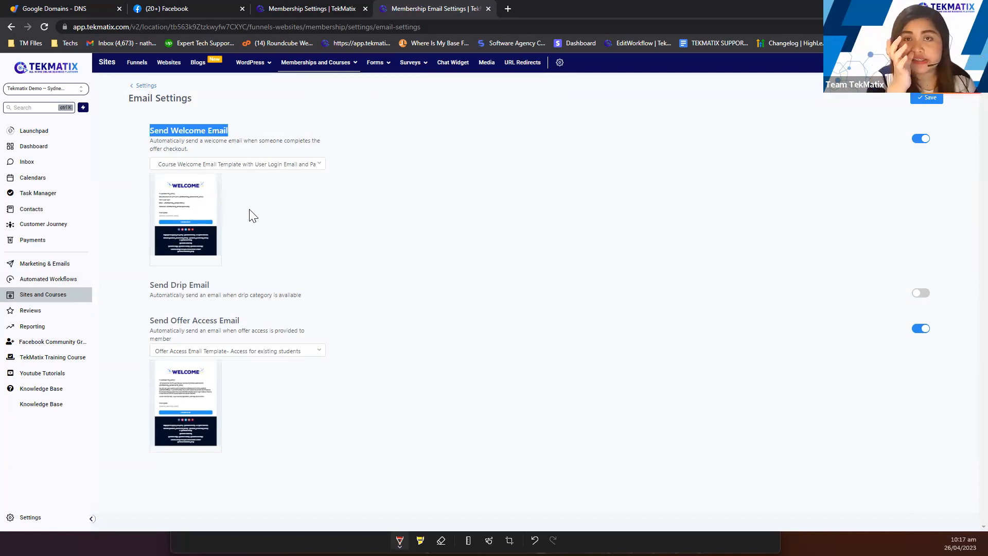
{"action": "mouse_move", "coordinate": [197, 221]}
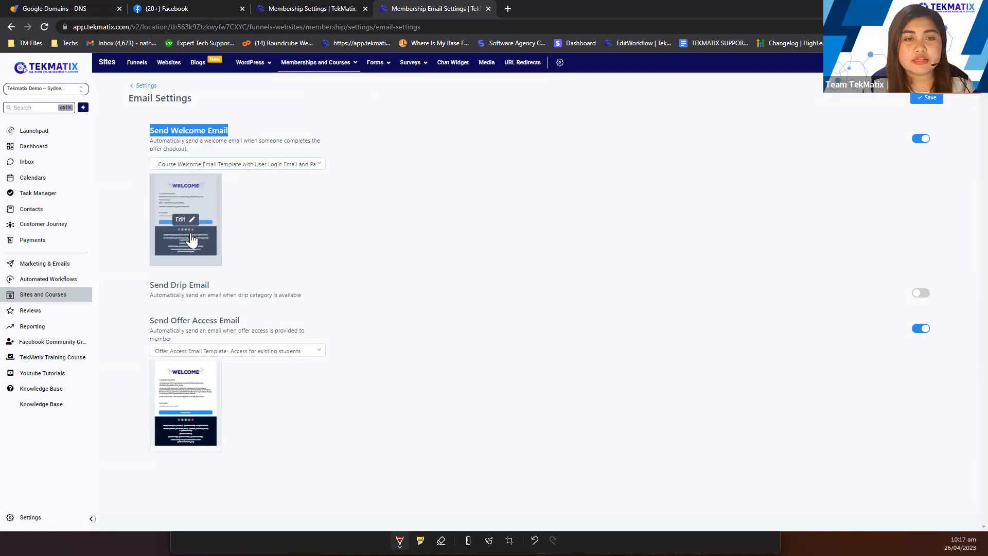
{"action": "left_click", "coordinate": [191, 248]}
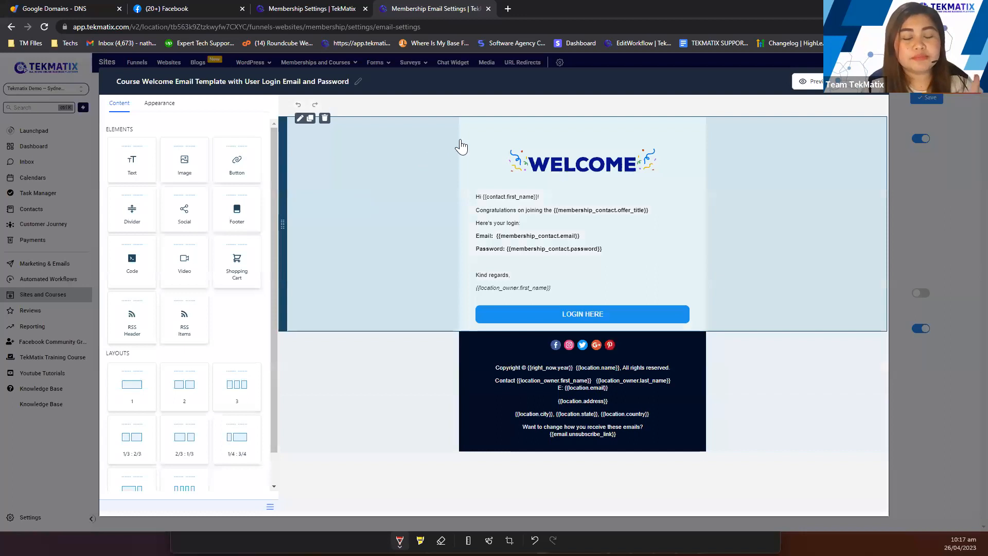
Inspect the editing options of the welcome email's body text, LOGIN HERE button and WELCOME image.
{"action": "left_click", "coordinate": [530, 238]}
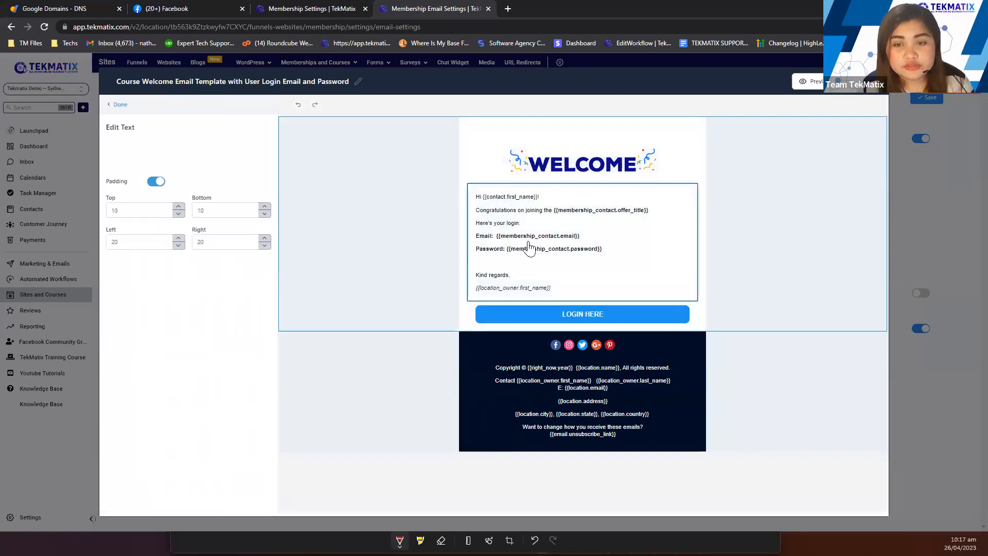
{"action": "left_click", "coordinate": [583, 252]}
{"action": "left_click", "coordinate": [585, 257]}
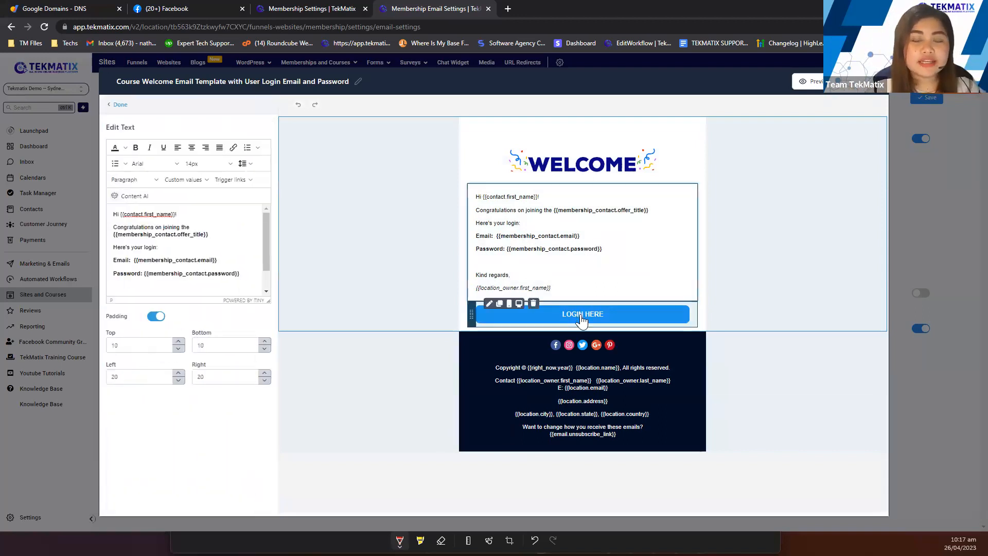
{"action": "left_click", "coordinate": [579, 313]}
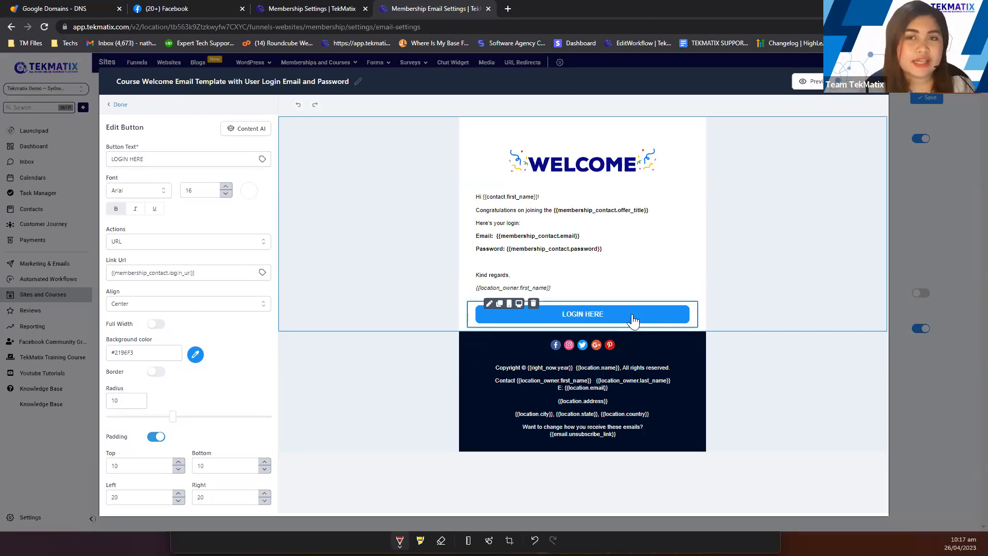
{"action": "left_click", "coordinate": [614, 172]}
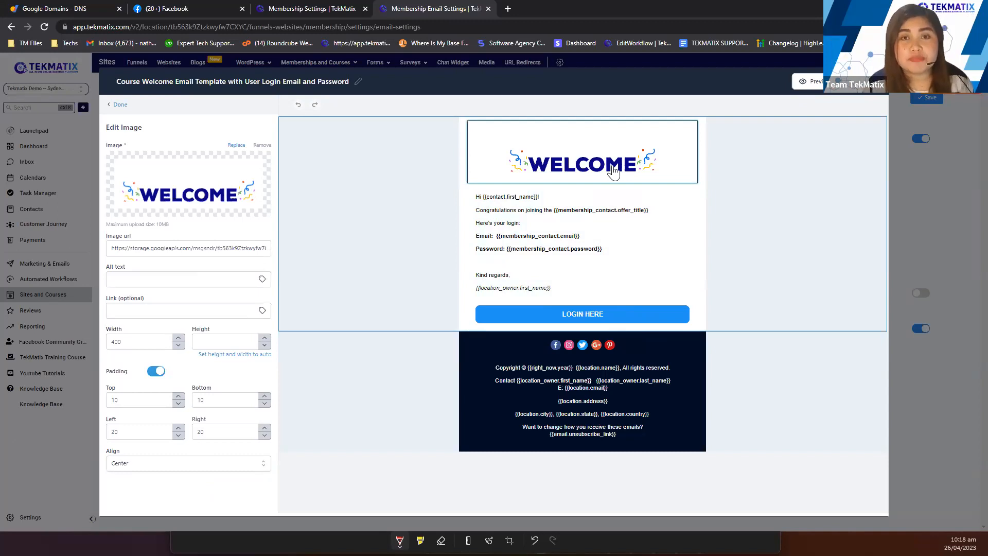
Reopen the body text and look through its custom values and the blank line above the sign-off.
{"action": "left_click", "coordinate": [560, 224]}
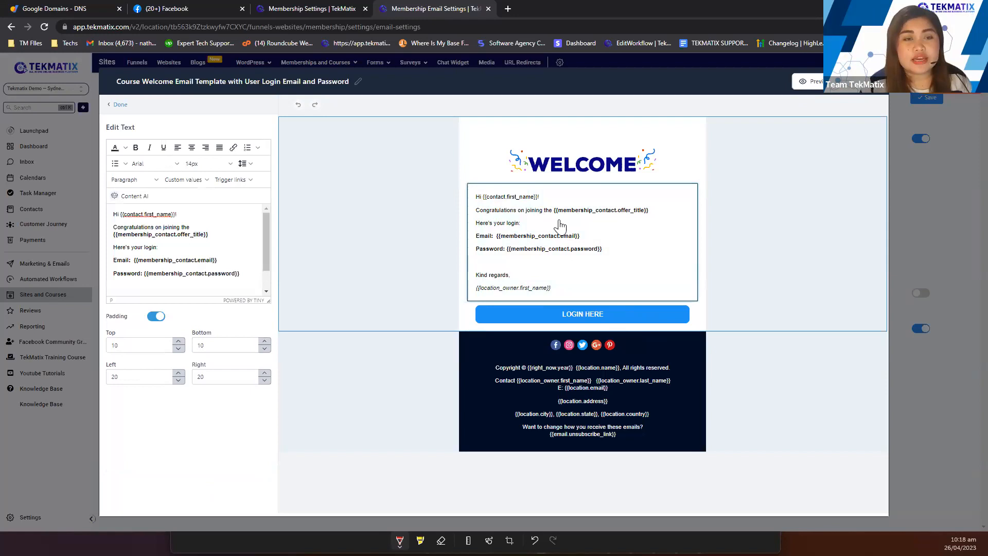
{"action": "left_click", "coordinate": [182, 237]}
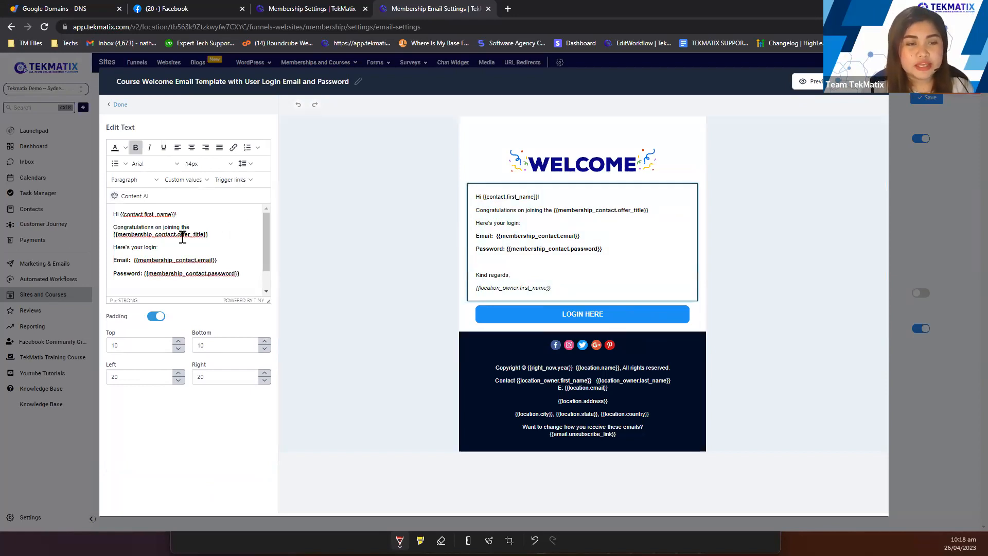
{"action": "scroll", "coordinate": [182, 236], "scroll_direction": "down", "scroll_amount": 1}
{"action": "left_click", "coordinate": [186, 261]}
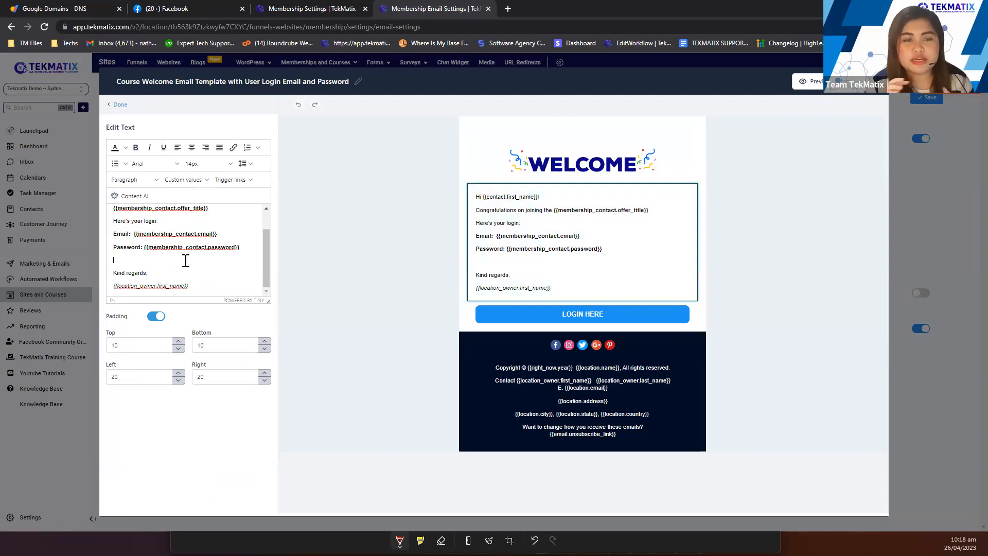
Check the Facebook item's URL field in the footer's social icons, and delete the Googleplus item.
{"action": "left_click", "coordinate": [595, 353]}
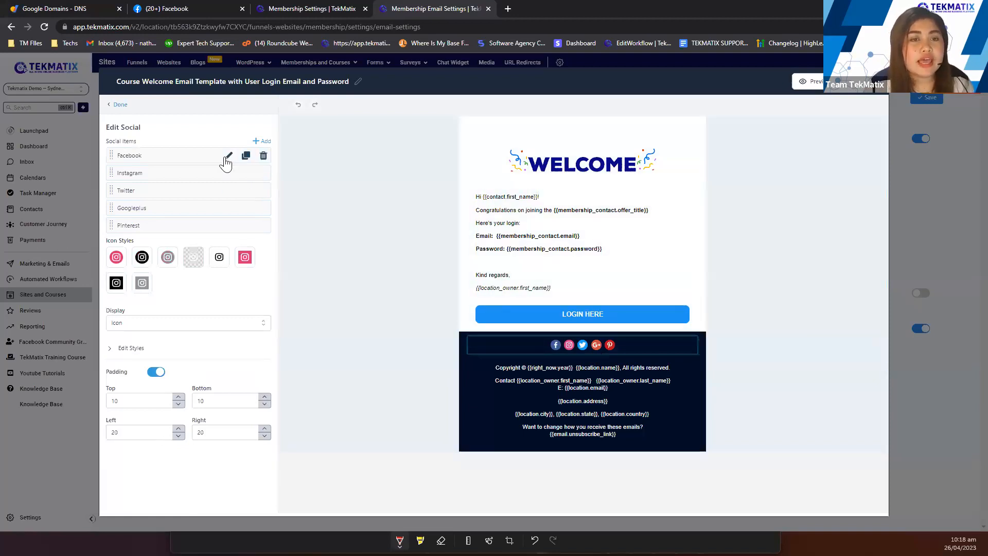
{"action": "left_click", "coordinate": [227, 157]}
{"action": "left_click", "coordinate": [178, 195]}
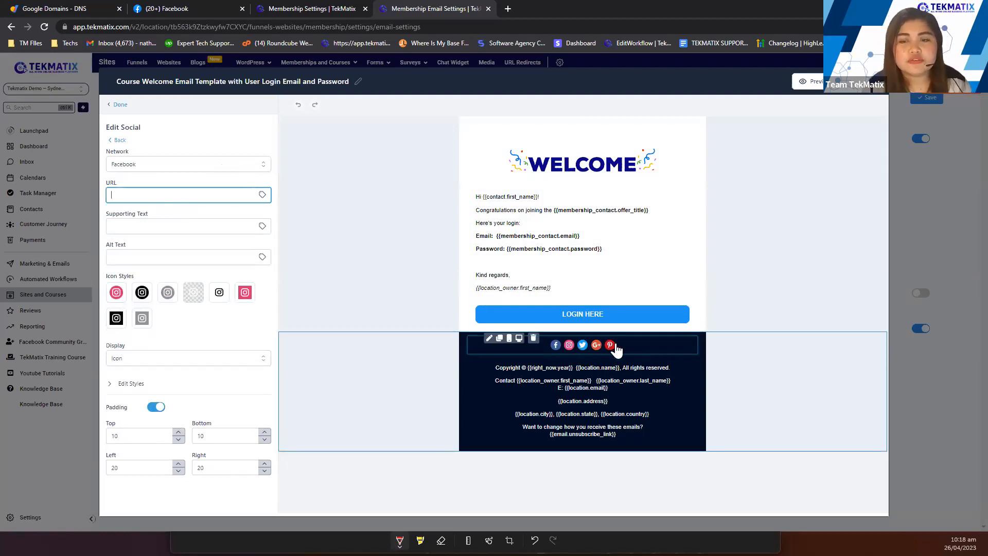
{"action": "left_click", "coordinate": [567, 347]}
{"action": "left_click", "coordinate": [582, 350]}
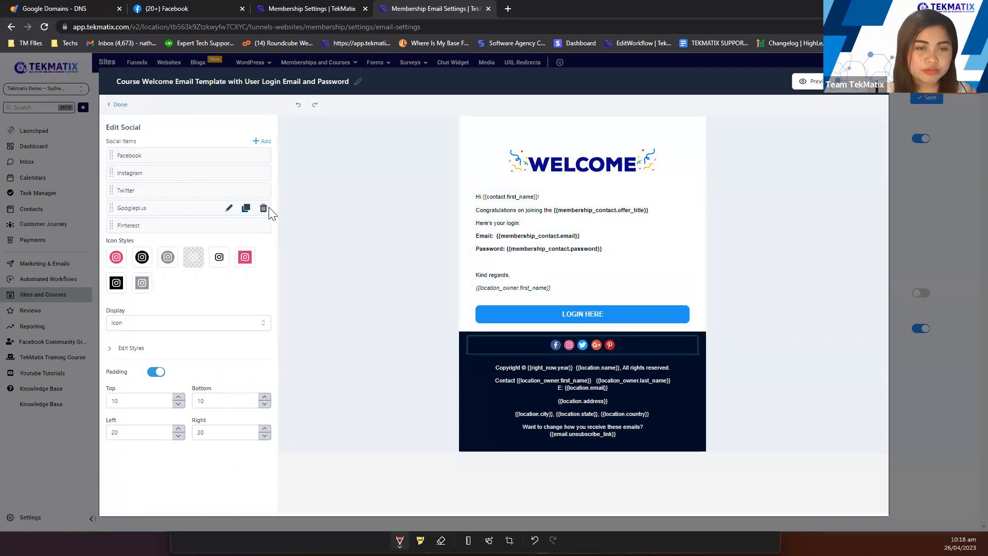
{"action": "left_click", "coordinate": [264, 208]}
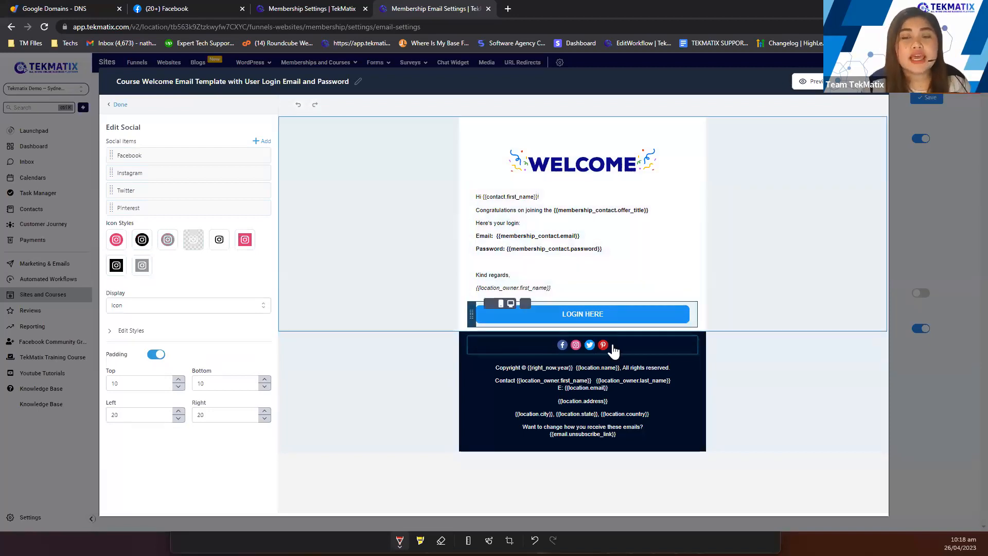
Inspect the copyright and contact custom values in the welcome email's footer text block.
{"action": "left_click", "coordinate": [601, 375]}
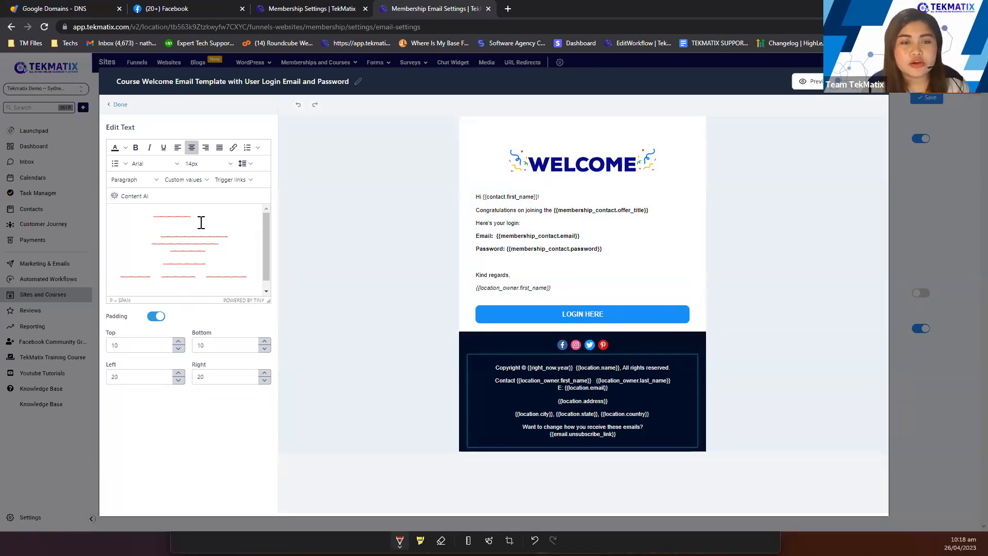
{"action": "key", "text": "ctrl+a"}
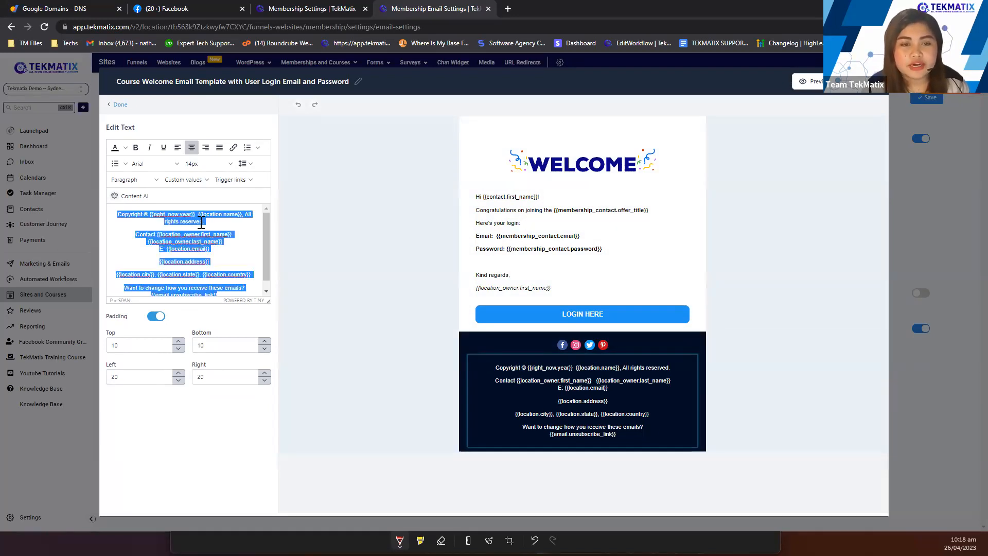
{"action": "left_click", "coordinate": [201, 259]}
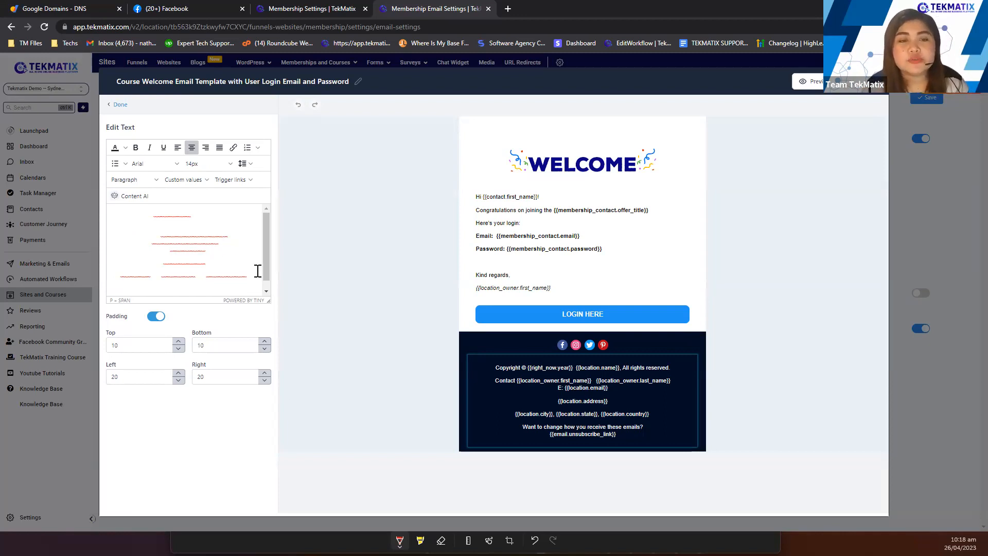
{"action": "left_click", "coordinate": [579, 409]}
{"action": "left_click", "coordinate": [580, 410]}
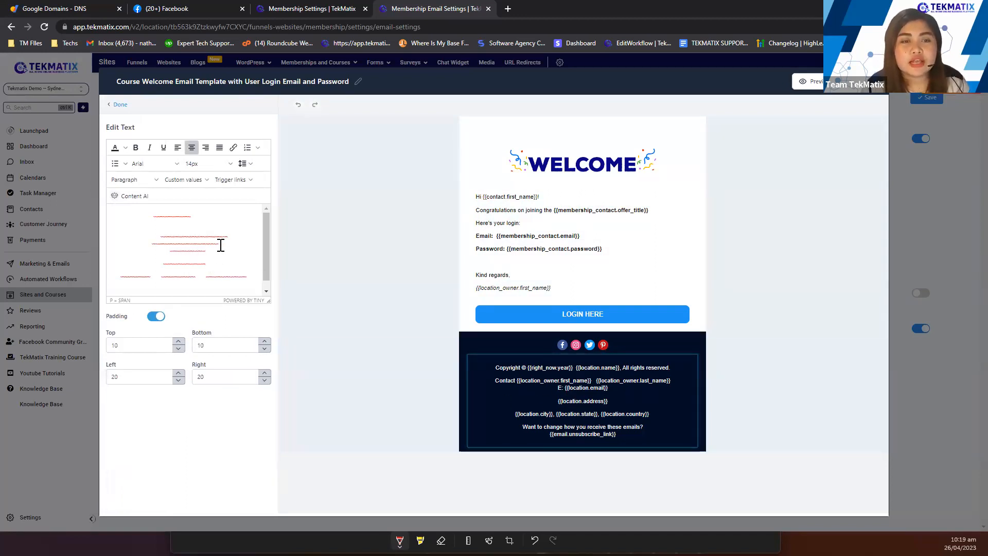
Recolour the welcome email's footer text black and delete its address and city, state and country lines.
{"action": "key", "text": "ctrl+a"}
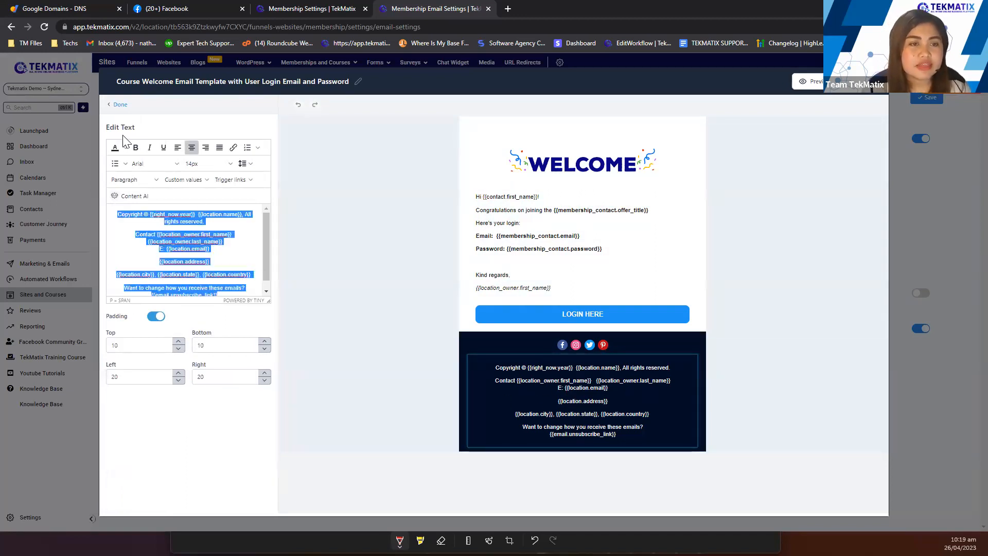
{"action": "left_click", "coordinate": [125, 148]}
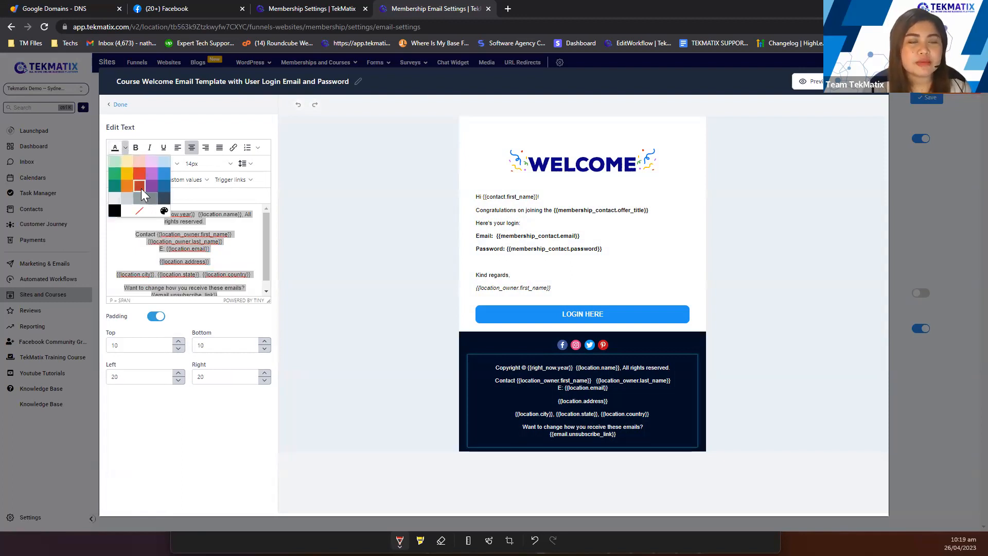
{"action": "left_click", "coordinate": [114, 211]}
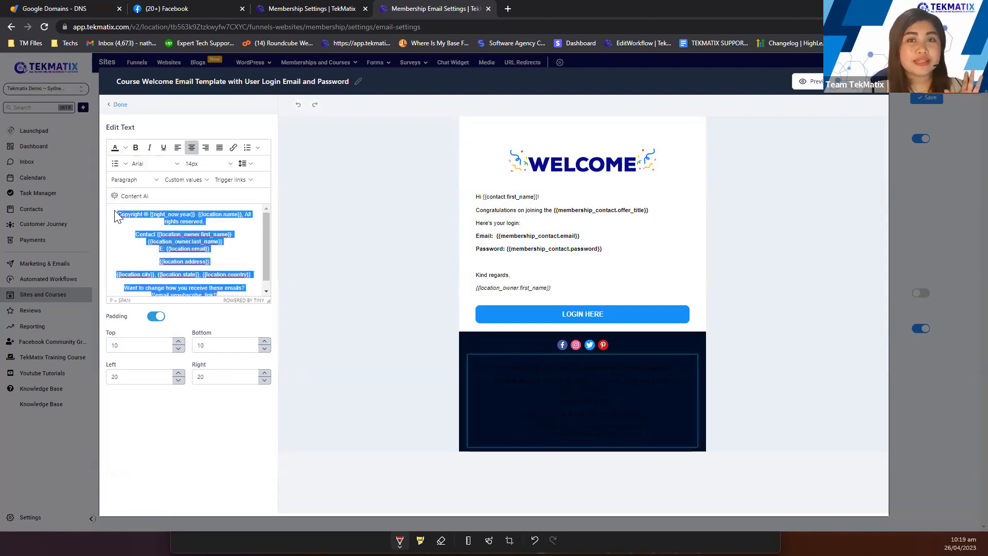
{"action": "left_click", "coordinate": [216, 251]}
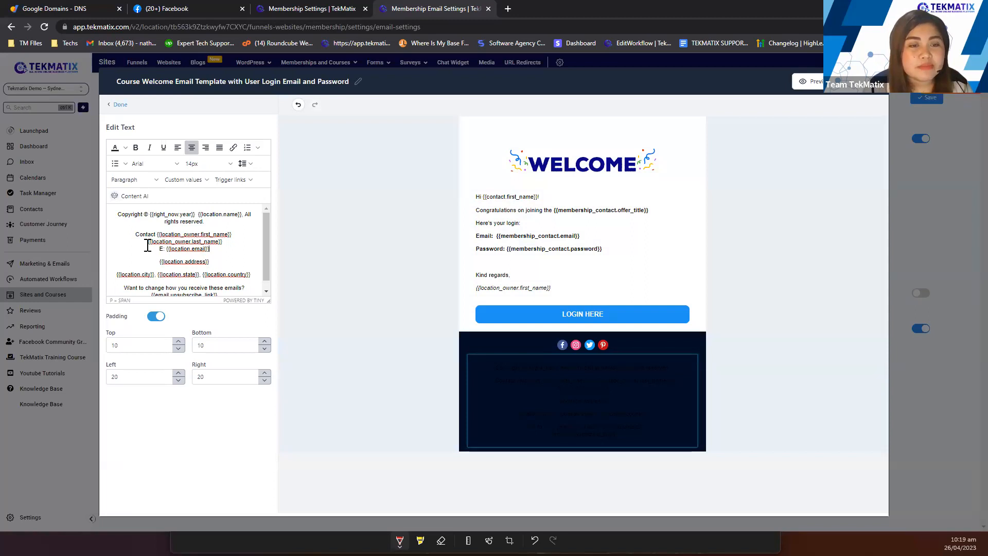
{"action": "scroll", "coordinate": [146, 253], "scroll_direction": "down", "scroll_amount": 1}
{"action": "left_click_drag", "start_coordinate": [153, 248], "coordinate": [258, 266]}
{"action": "key", "text": "BackSpace"}
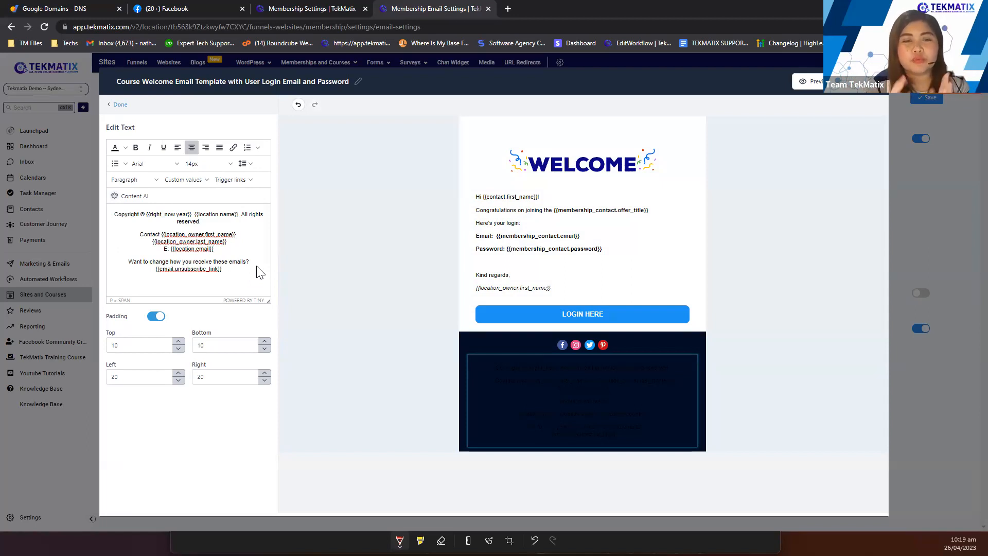
Set all of the footer text to white and finish editing the text block.
{"action": "key", "text": "ctrl+a"}
{"action": "left_click", "coordinate": [125, 148]}
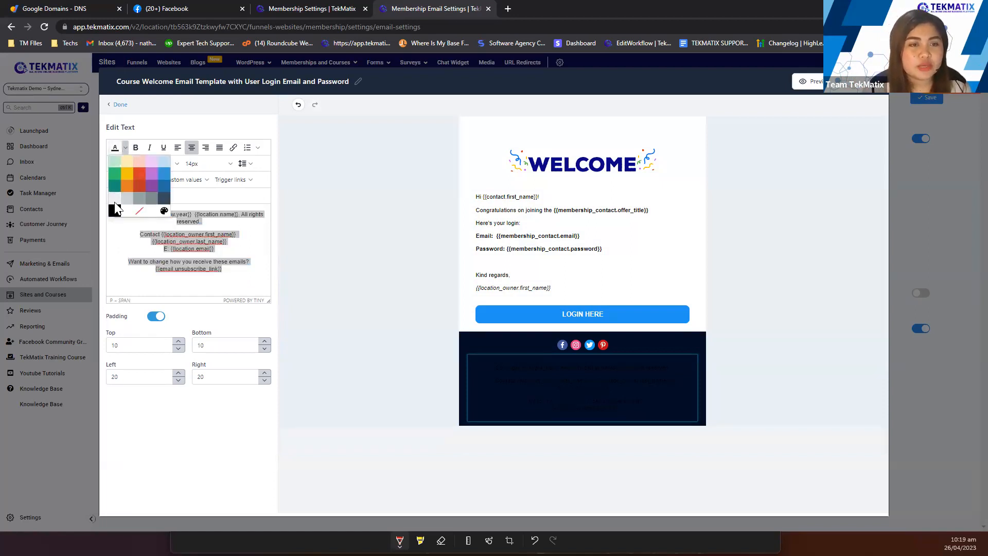
{"action": "left_click", "coordinate": [127, 211]}
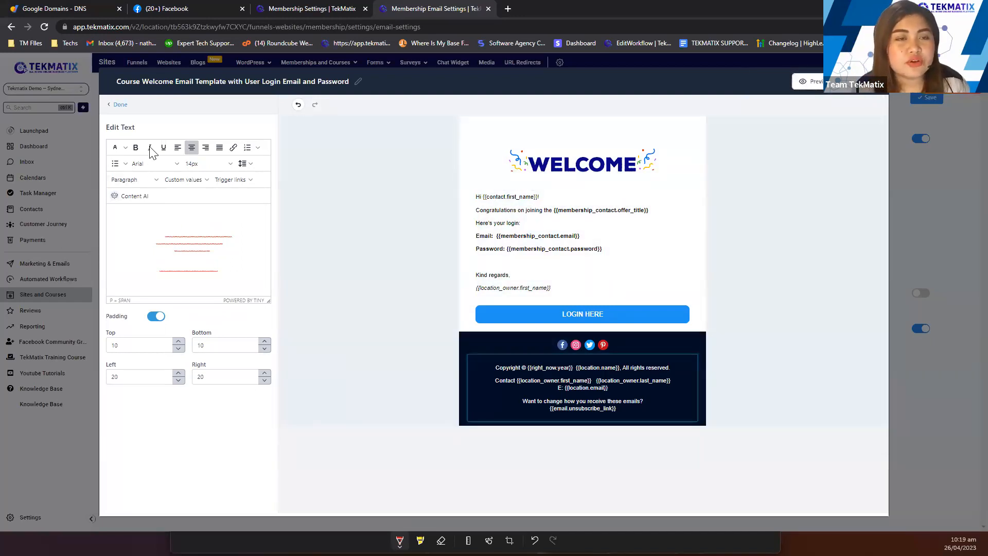
{"action": "left_click", "coordinate": [120, 105]}
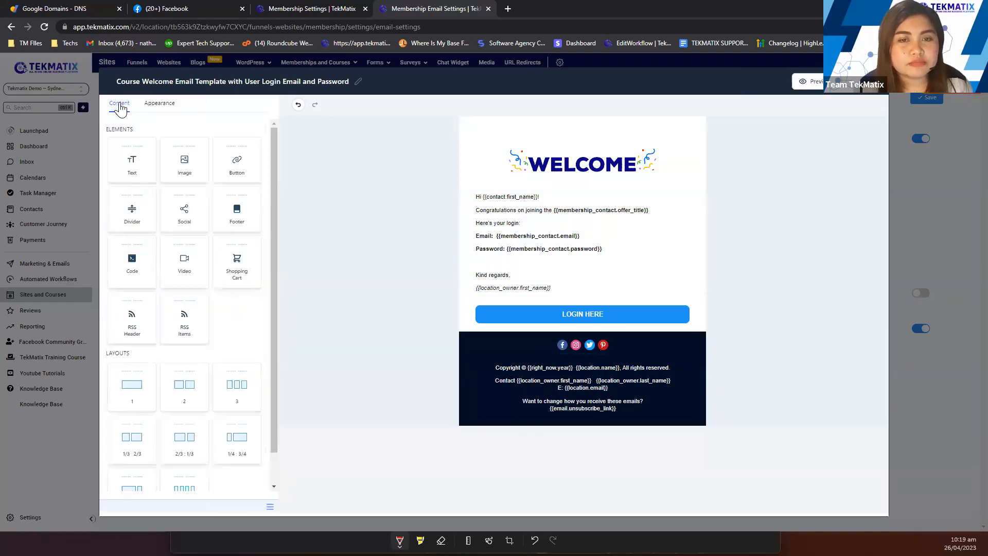
Review the template's Mobile Formatting appearance options, and save and close the welcome email template.
{"action": "left_click", "coordinate": [163, 108]}
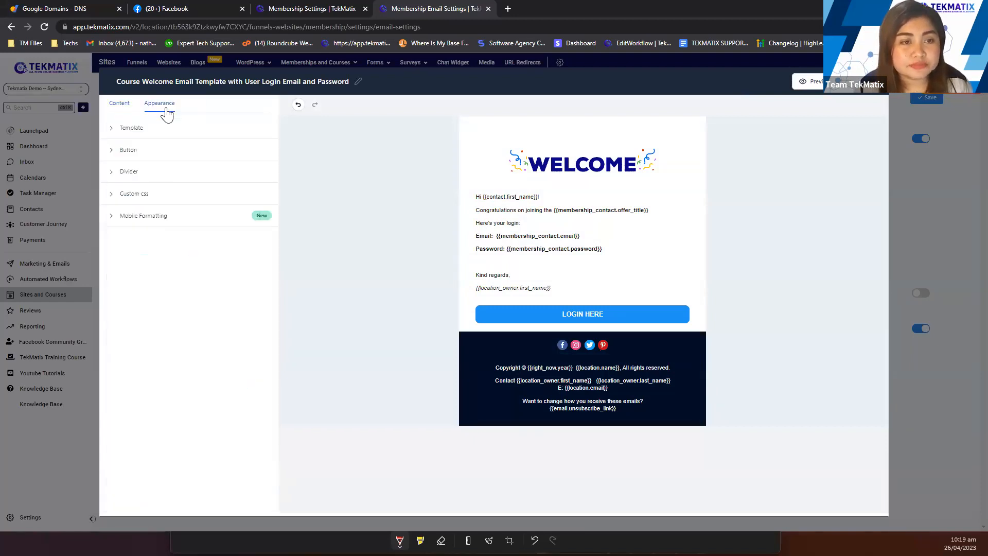
{"action": "left_click", "coordinate": [164, 216]}
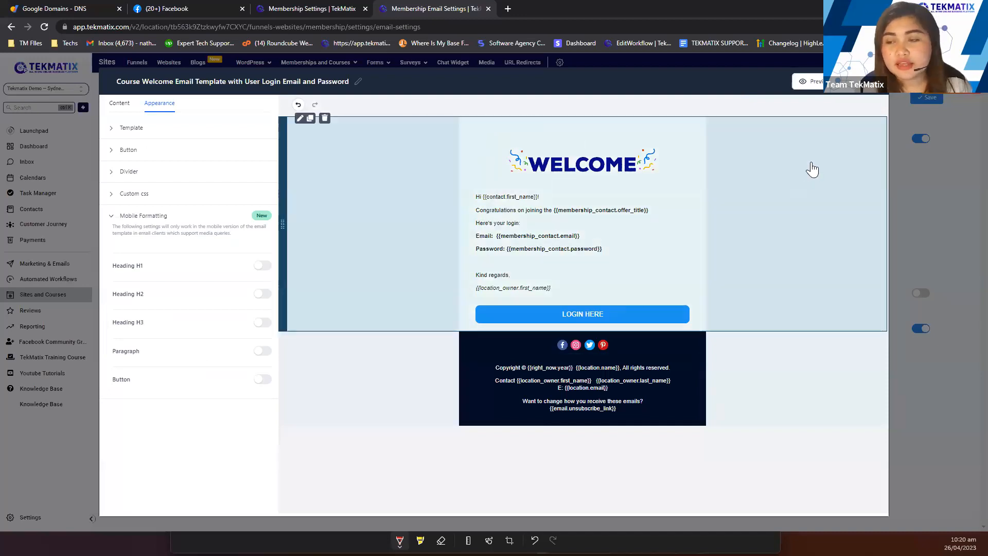
{"action": "left_click", "coordinate": [879, 99]}
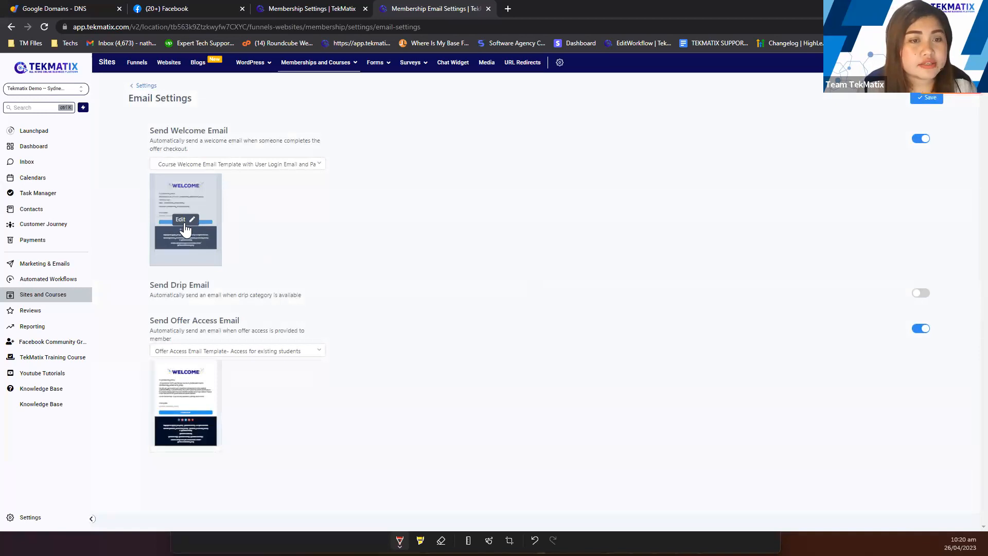
Reopen the welcome email template, preview it in desktop, tablet and mobile layouts, and close it.
{"action": "left_click", "coordinate": [193, 215]}
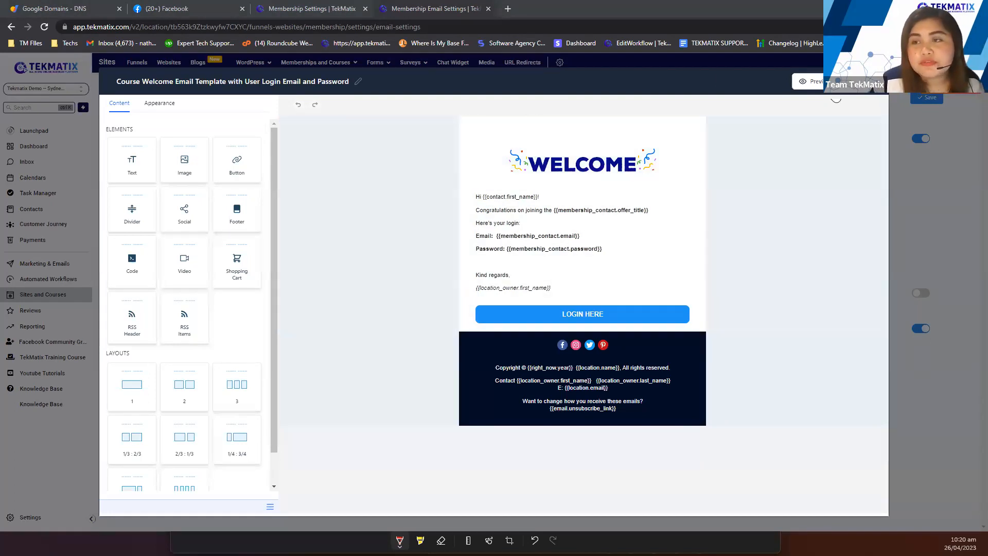
{"action": "left_click", "coordinate": [811, 82]}
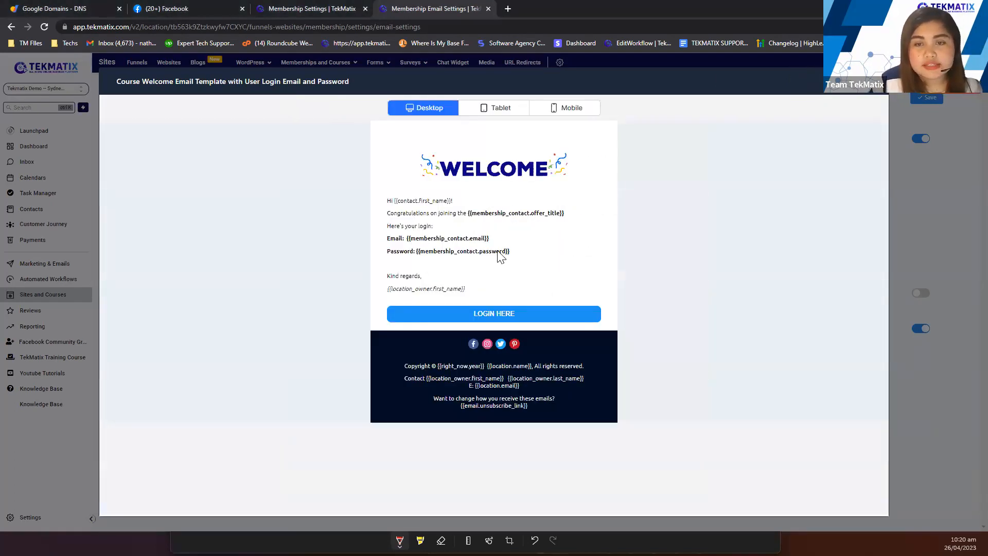
{"action": "left_click", "coordinate": [497, 111]}
{"action": "left_click", "coordinate": [579, 114]}
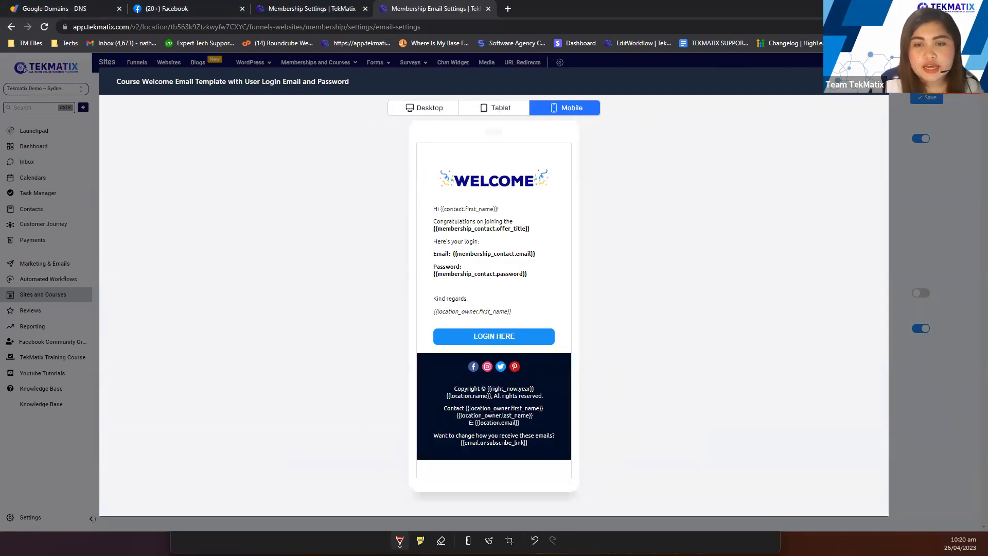
{"action": "left_click", "coordinate": [858, 83]}
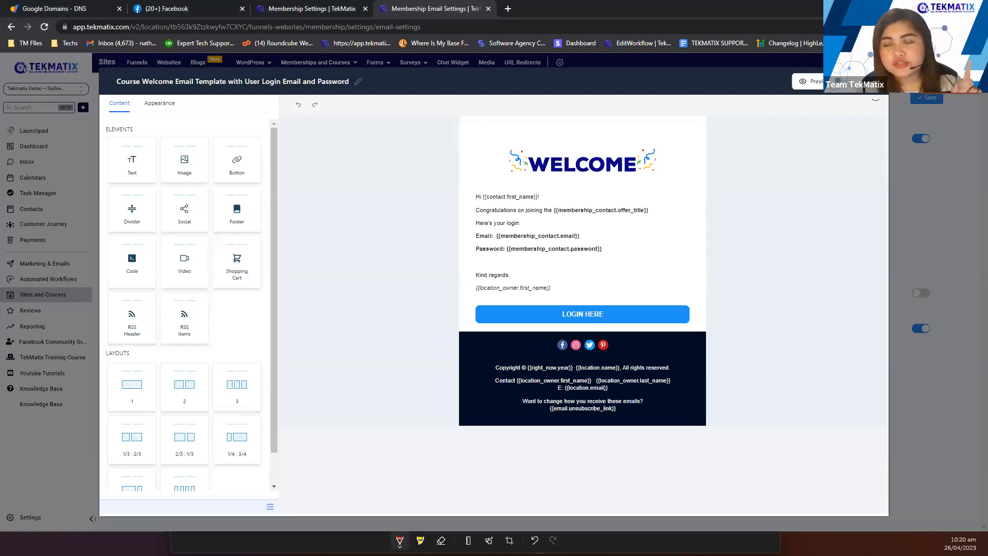
{"action": "left_click", "coordinate": [874, 82]}
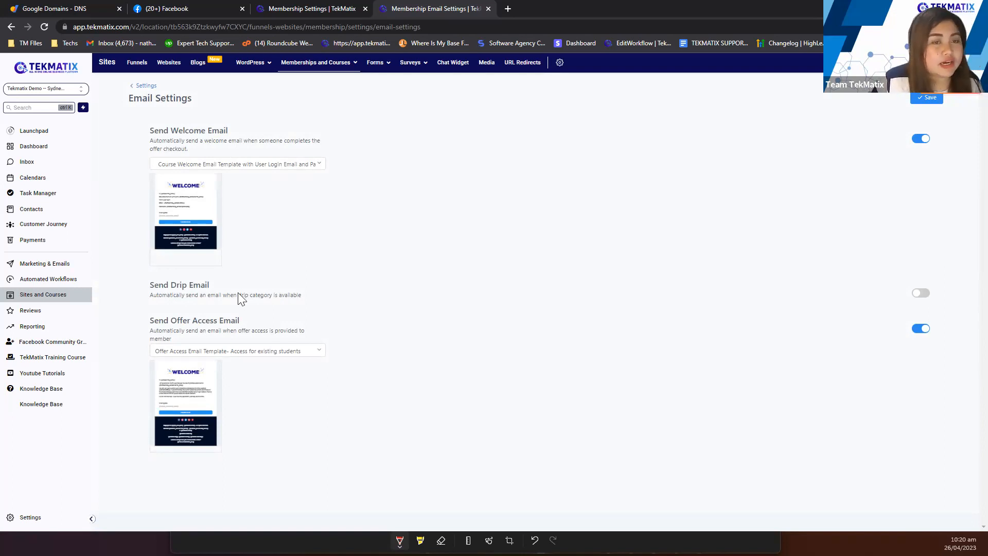
Add a Linkedin item to the welcome email's footer social icons, leaving its URL empty, and save the template.
{"action": "left_click", "coordinate": [184, 224]}
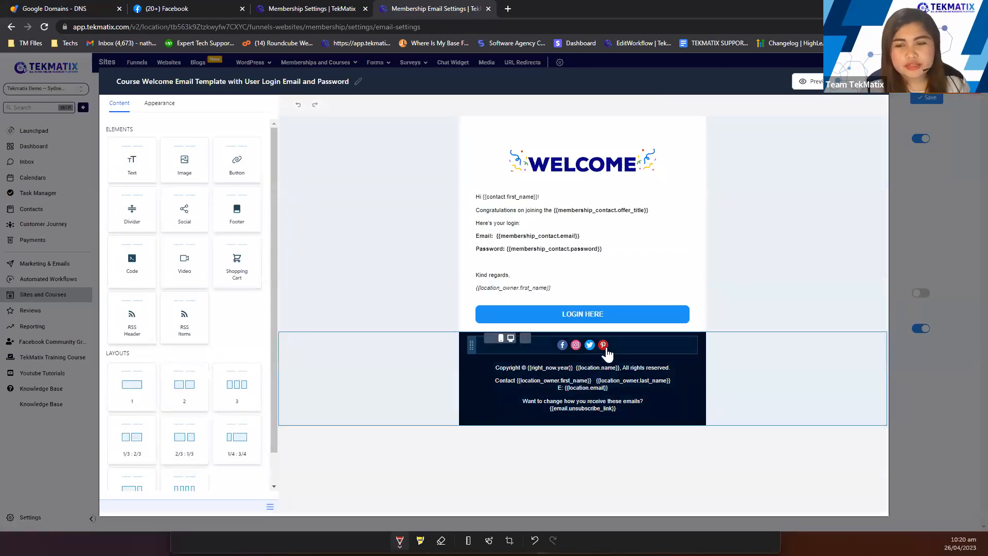
{"action": "left_click", "coordinate": [606, 352]}
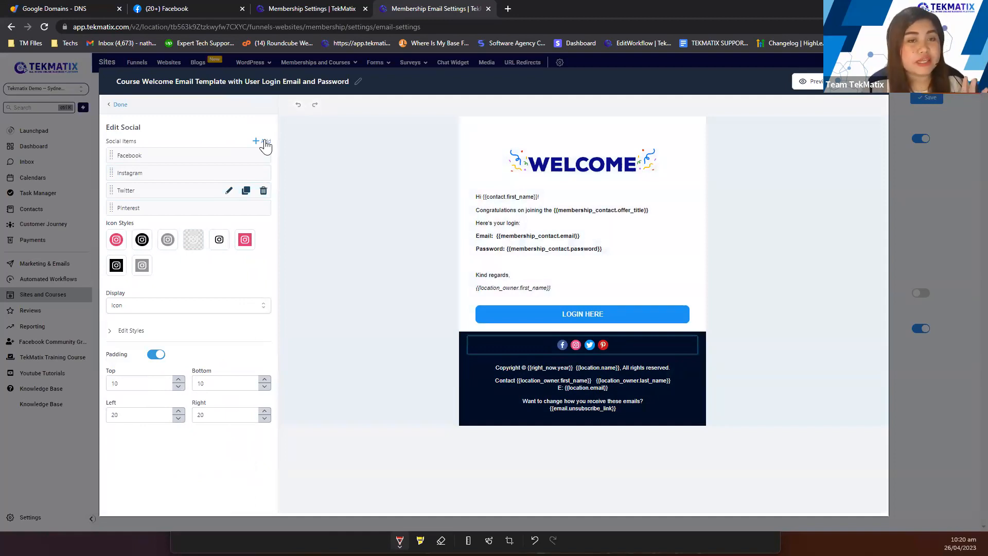
{"action": "left_click", "coordinate": [265, 142]}
{"action": "left_click", "coordinate": [196, 165]}
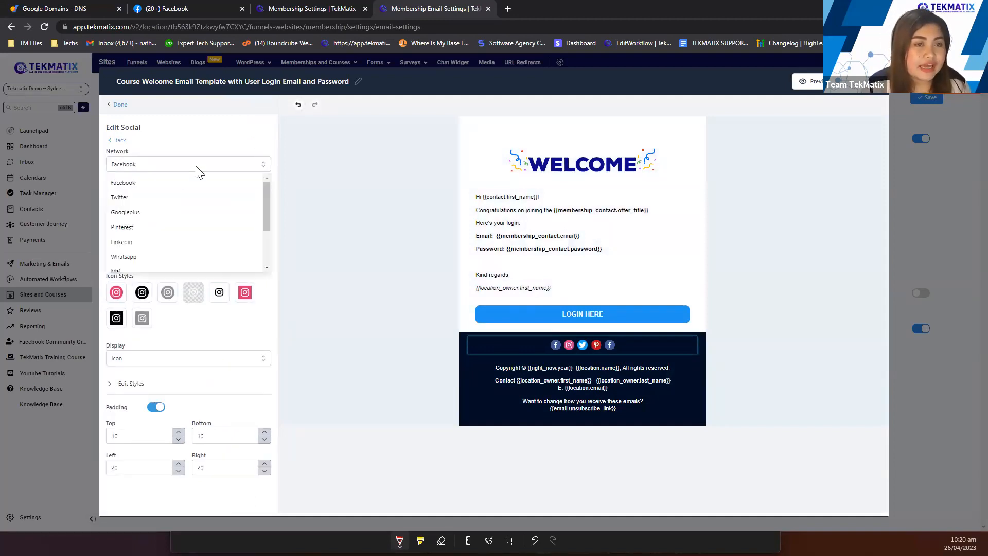
{"action": "left_click", "coordinate": [176, 242]}
{"action": "left_click", "coordinate": [188, 195]}
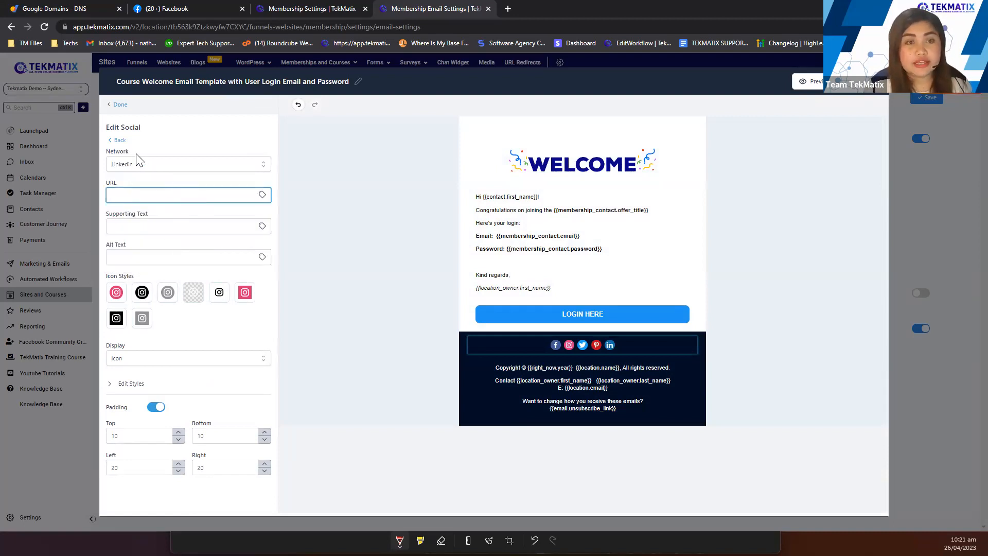
{"action": "left_click", "coordinate": [119, 142]}
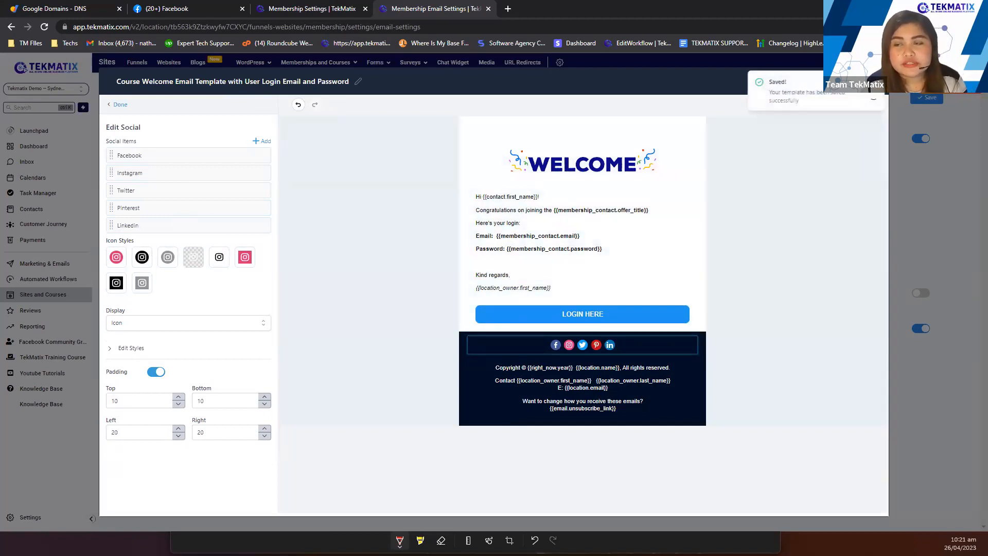
{"action": "left_click", "coordinate": [873, 81]}
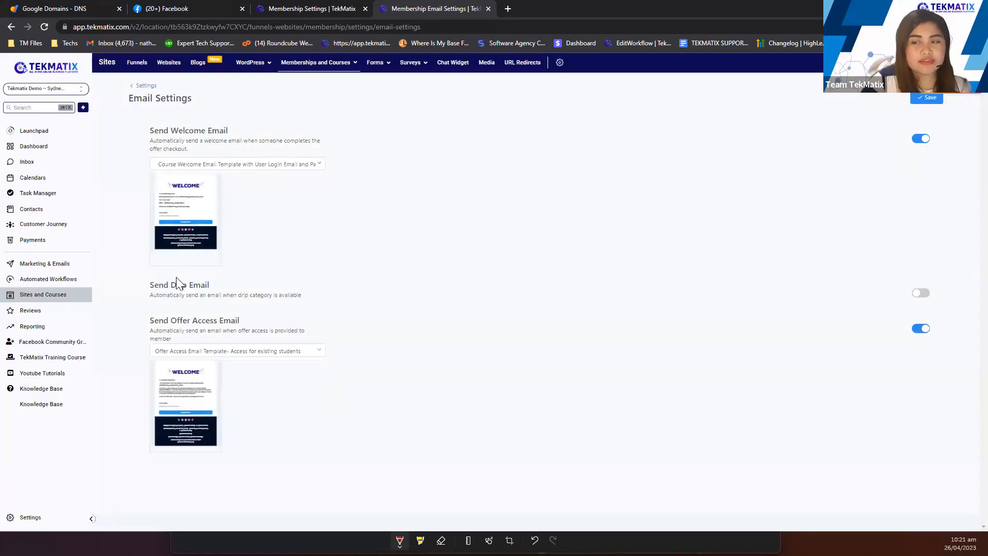
Review the Send Drip Email description and turn that setting on.
{"action": "left_click_drag", "start_coordinate": [152, 282], "coordinate": [341, 297]}
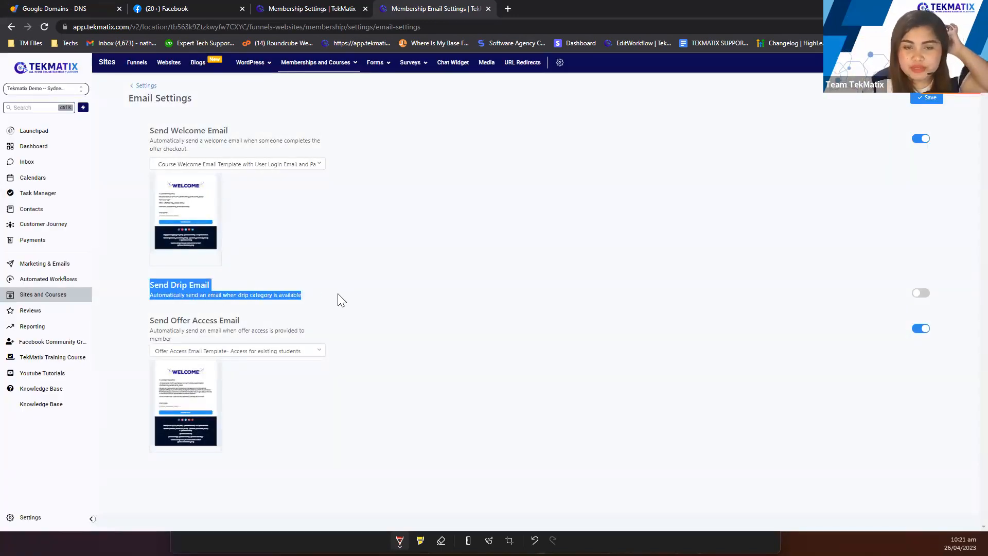
{"action": "left_click", "coordinate": [220, 294]}
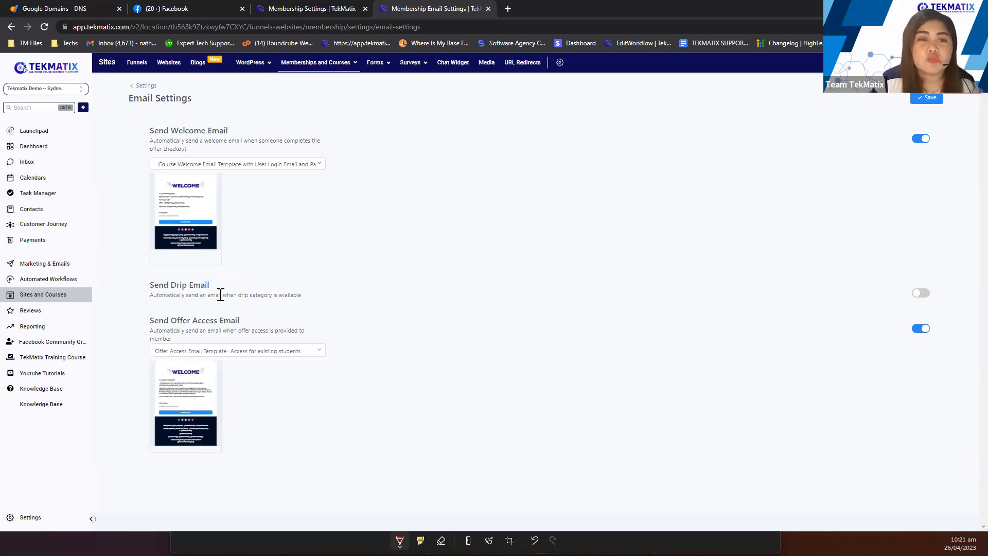
{"action": "left_click_drag", "start_coordinate": [147, 283], "coordinate": [315, 300]}
{"action": "left_click", "coordinate": [926, 298]}
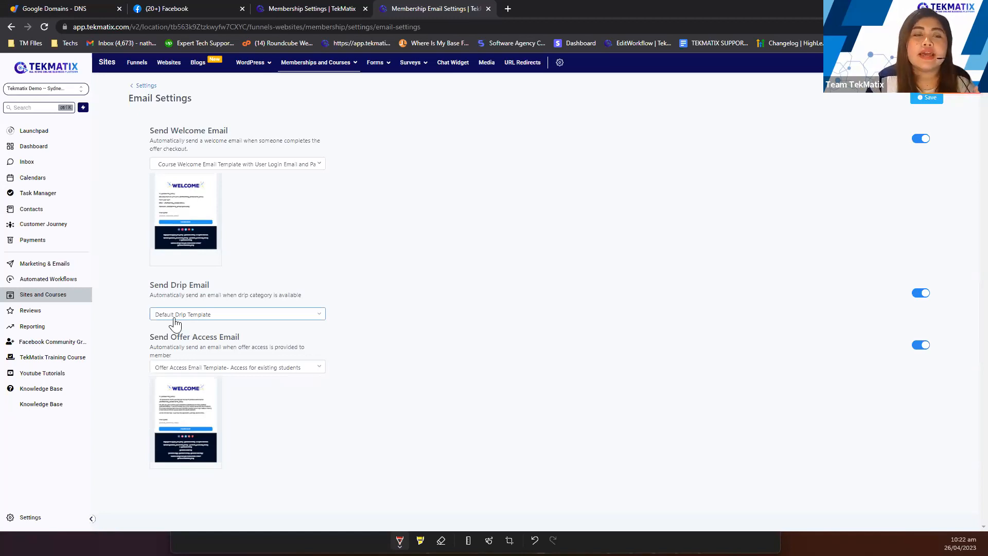
{"action": "left_click_drag", "start_coordinate": [147, 283], "coordinate": [314, 301]}
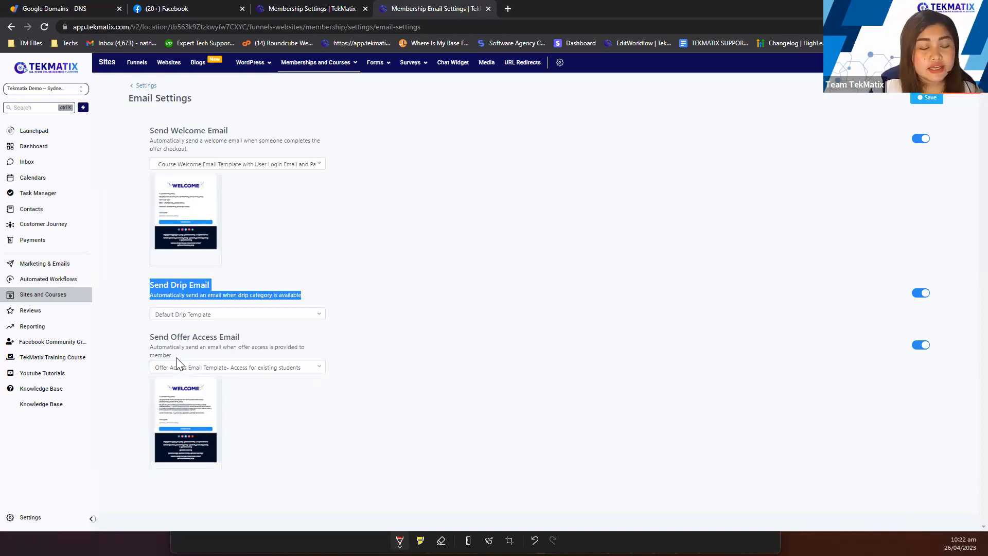
Review the Send Offer Access Email description, view its template for existing students, and close the template.
{"action": "left_click_drag", "start_coordinate": [148, 338], "coordinate": [301, 350]}
{"action": "left_click", "coordinate": [360, 345]}
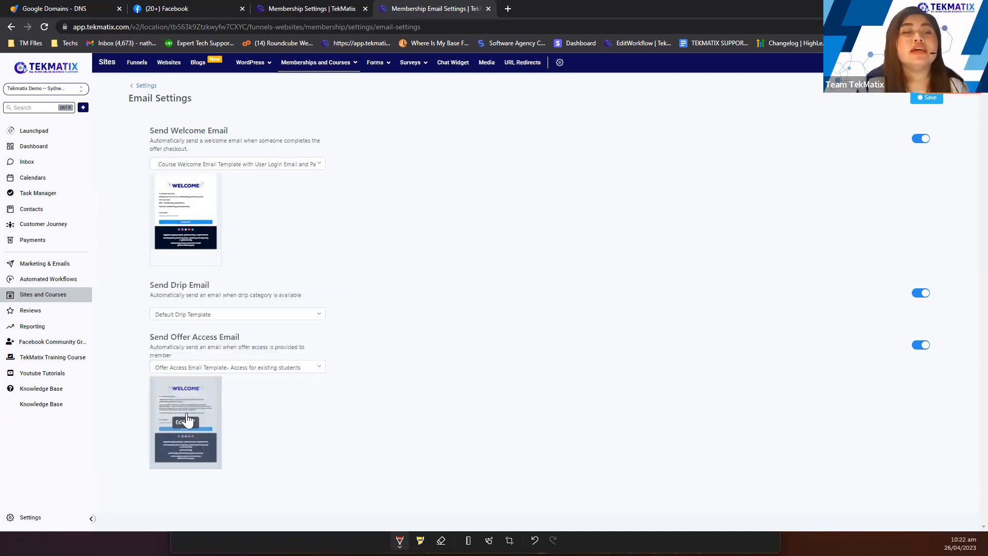
{"action": "left_click", "coordinate": [184, 423]}
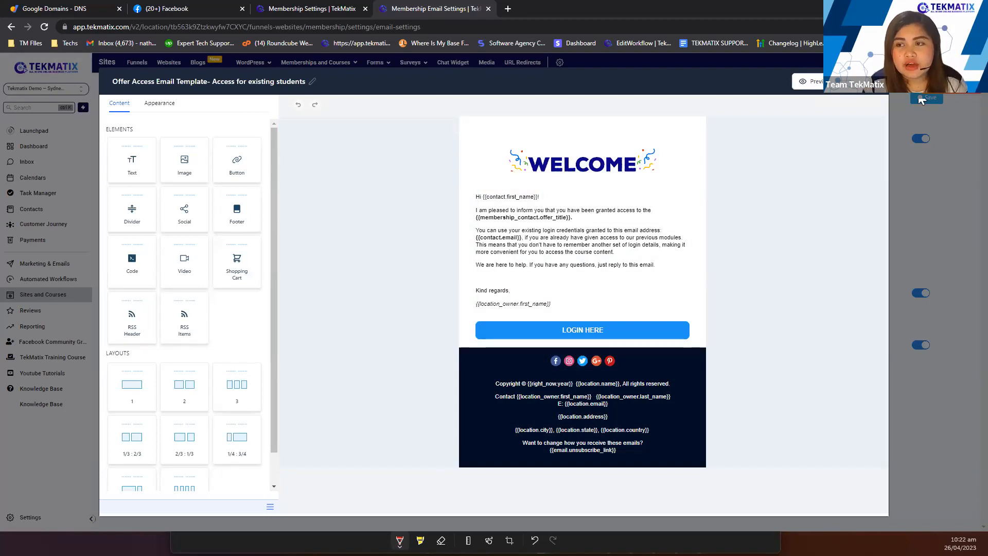
{"action": "left_click", "coordinate": [873, 86]}
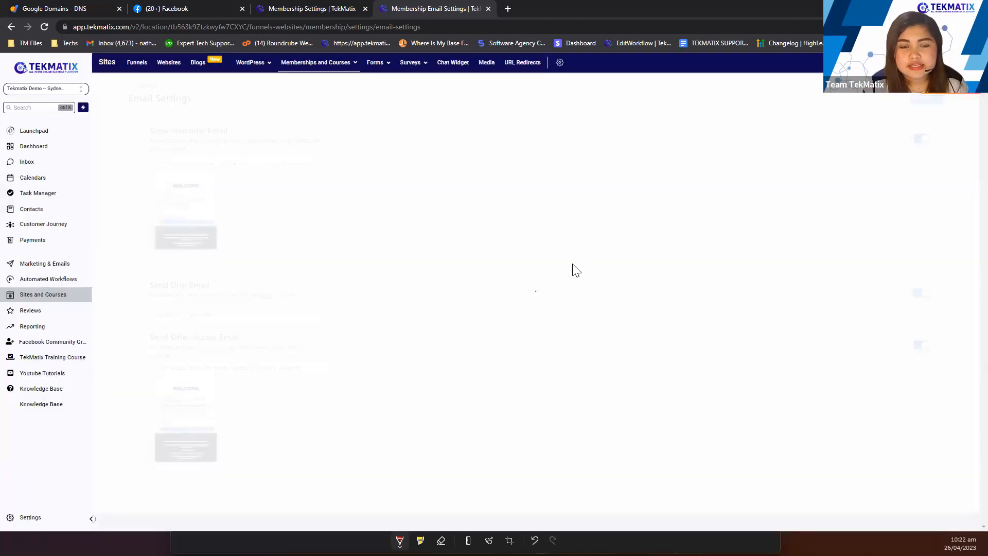
Reopen the Offer Access email template, and underline the offer title value, contact email value and reply-for-help line in its body text.
{"action": "left_click", "coordinate": [191, 411]}
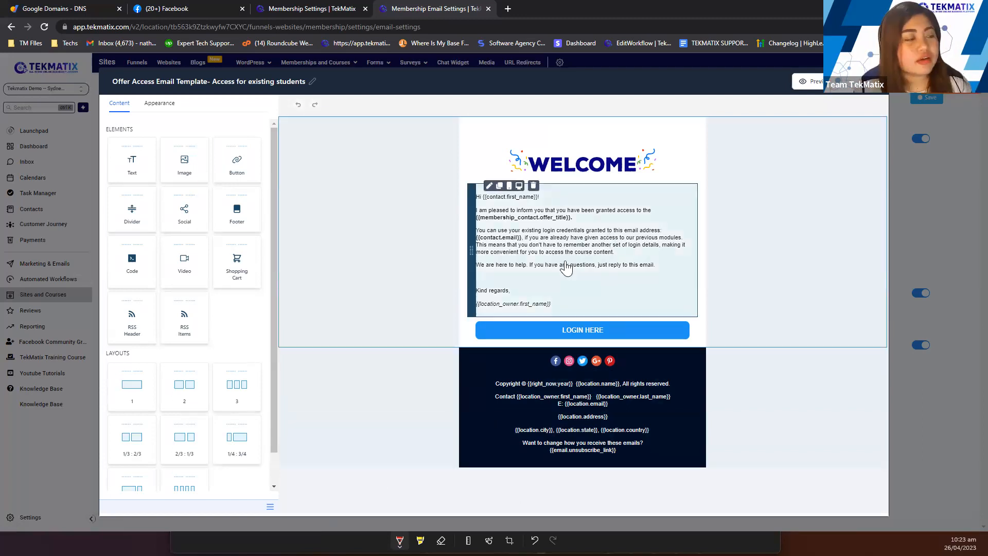
{"action": "left_click", "coordinate": [603, 246]}
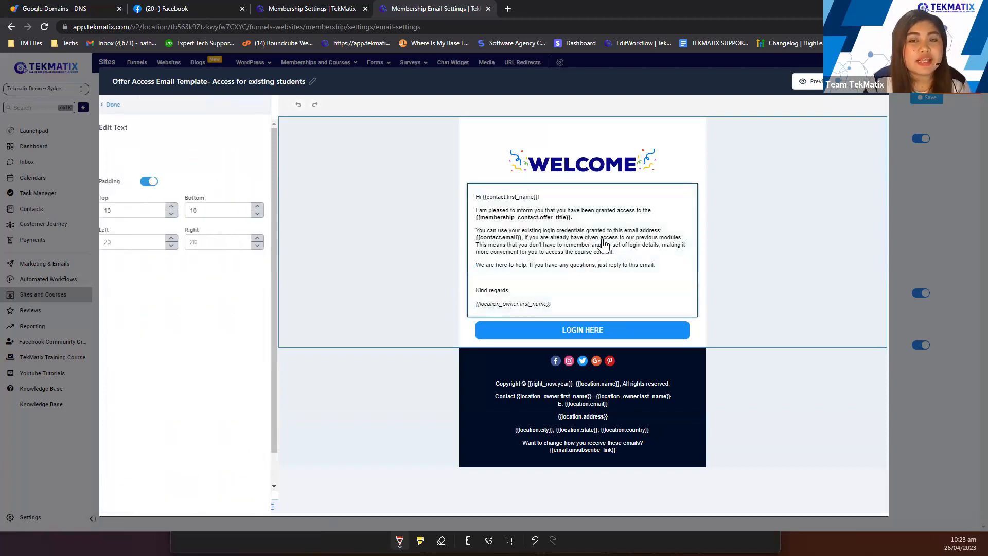
{"action": "left_click", "coordinate": [603, 246]}
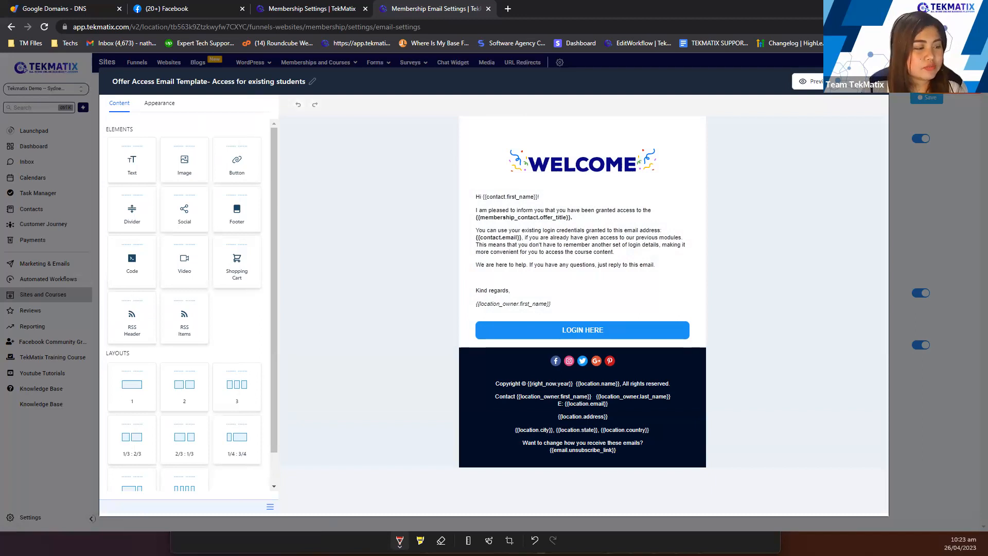
{"action": "left_click_drag", "start_coordinate": [472, 223], "coordinate": [580, 223]}
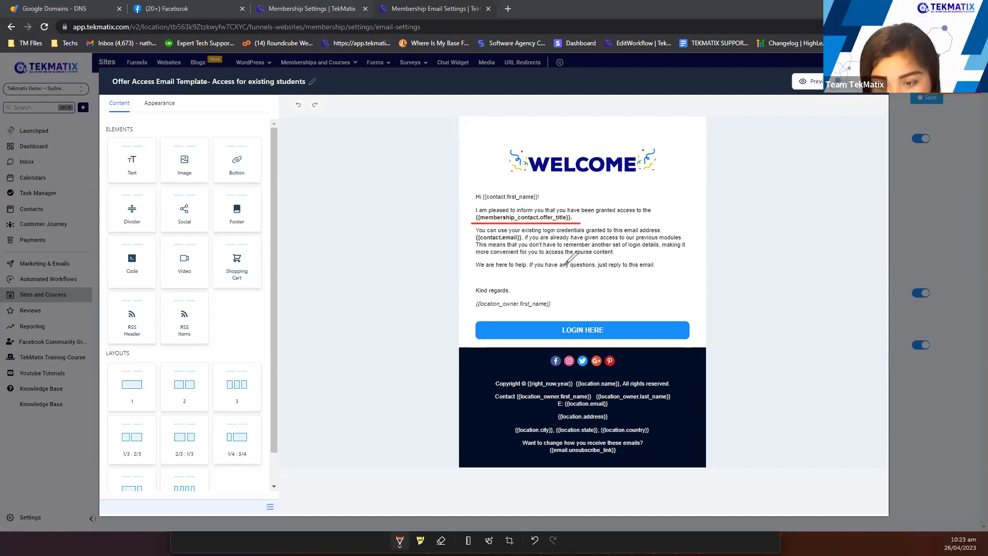
{"action": "left_click_drag", "start_coordinate": [473, 244], "coordinate": [535, 243]}
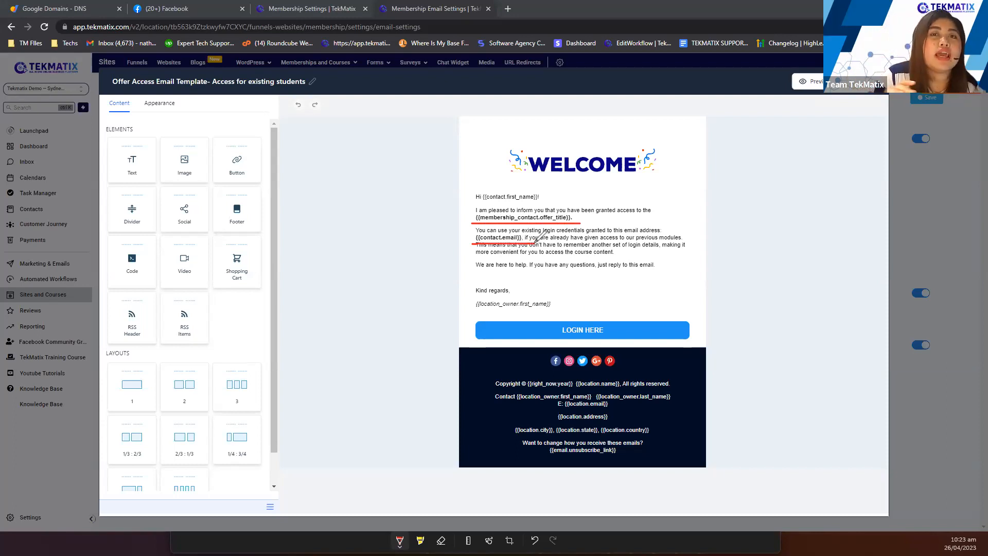
{"action": "left_click_drag", "start_coordinate": [475, 264], "coordinate": [667, 262]}
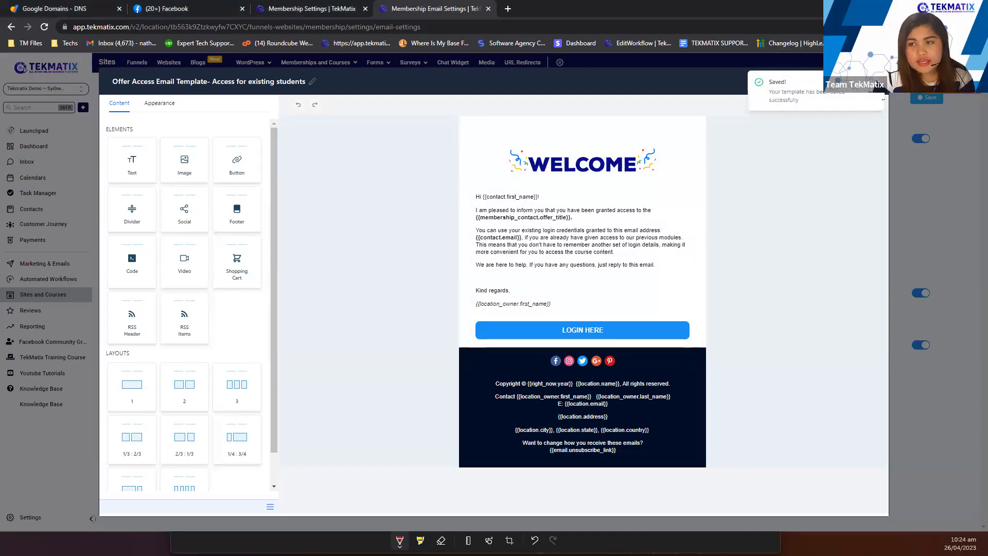
Close the saved offer access template and review the Send Welcome Email and Send Offer Access Email settings.
{"action": "left_click", "coordinate": [873, 81]}
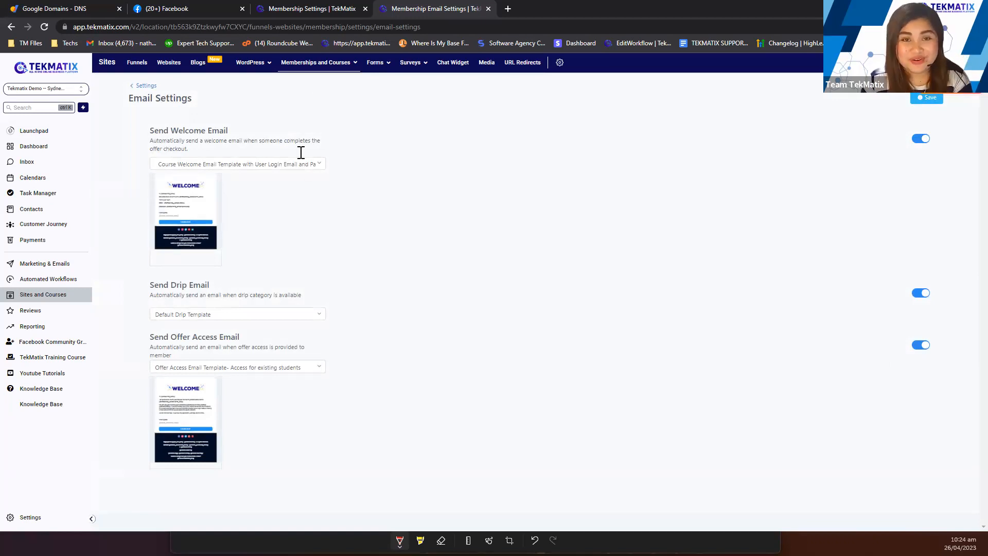
{"action": "left_click_drag", "start_coordinate": [150, 130], "coordinate": [233, 130]}
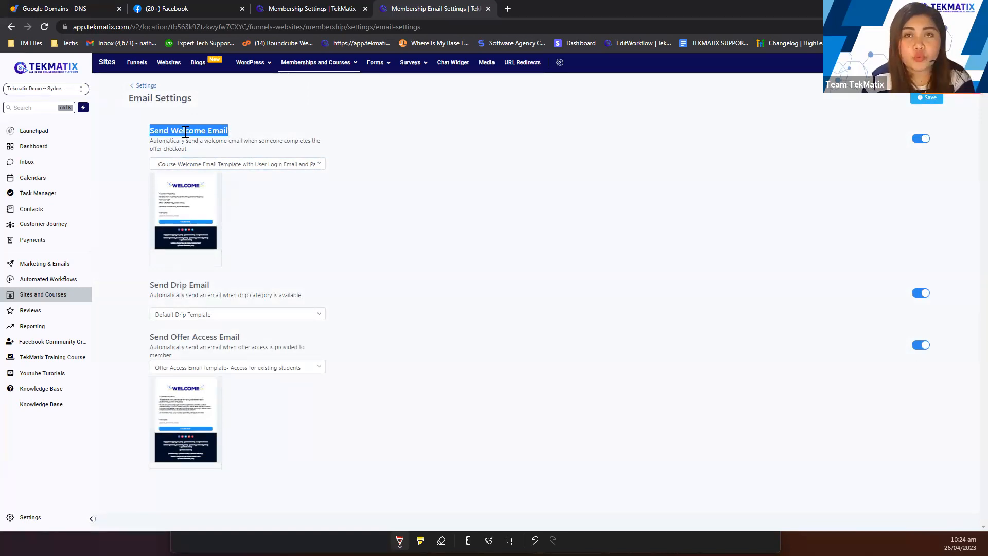
{"action": "left_click", "coordinate": [159, 143]}
{"action": "left_click_drag", "start_coordinate": [152, 131], "coordinate": [298, 132]}
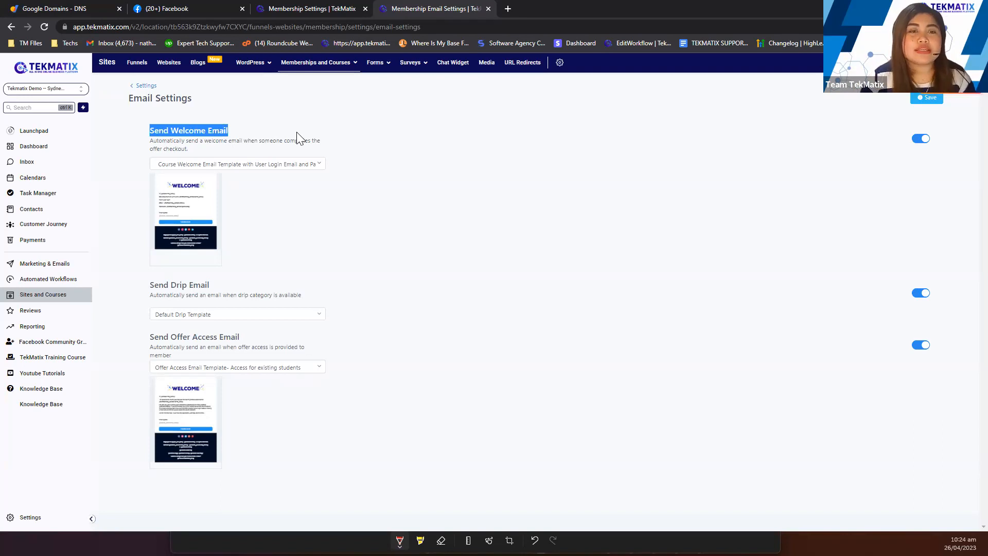
{"action": "left_click_drag", "start_coordinate": [144, 337], "coordinate": [258, 338]}
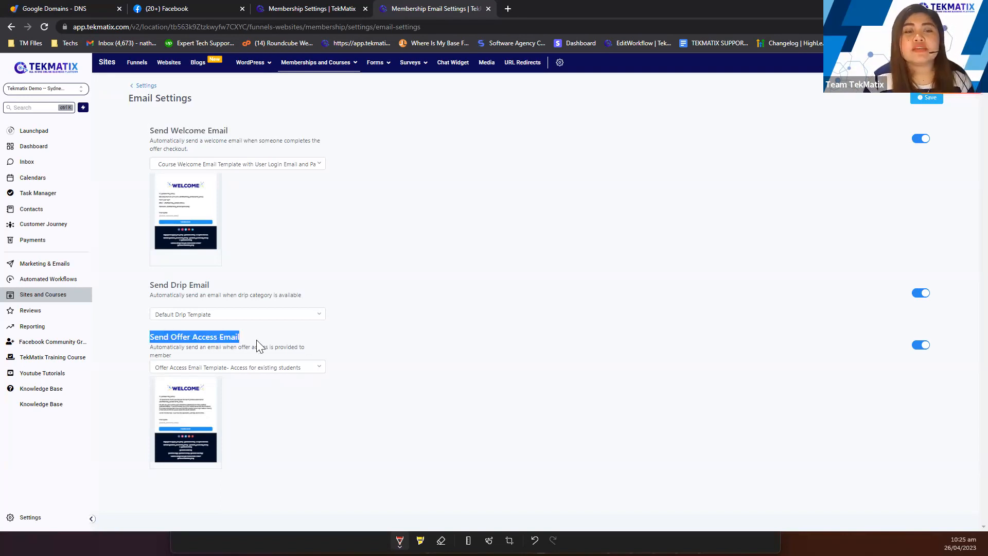
{"action": "left_click_drag", "start_coordinate": [148, 338], "coordinate": [260, 336]}
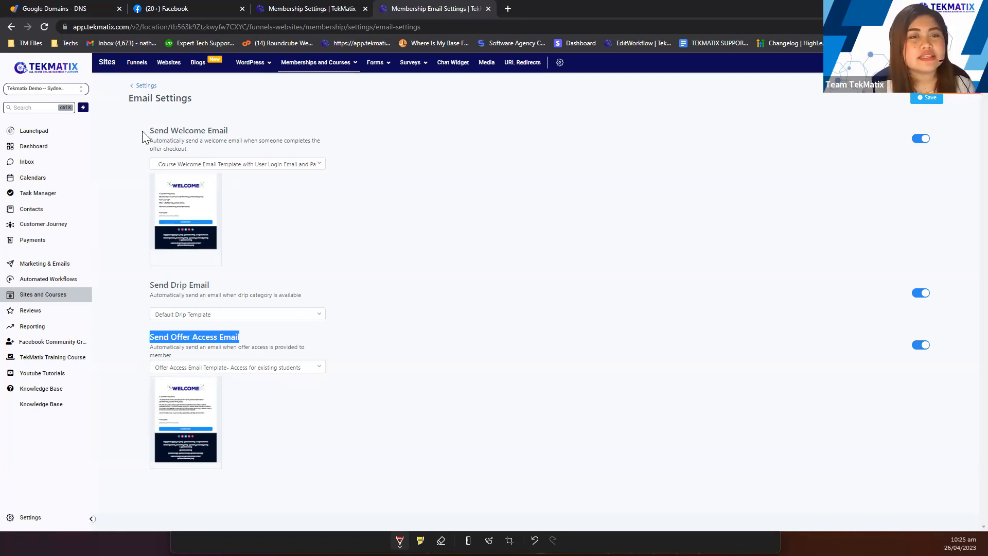
{"action": "left_click_drag", "start_coordinate": [146, 136], "coordinate": [268, 108]}
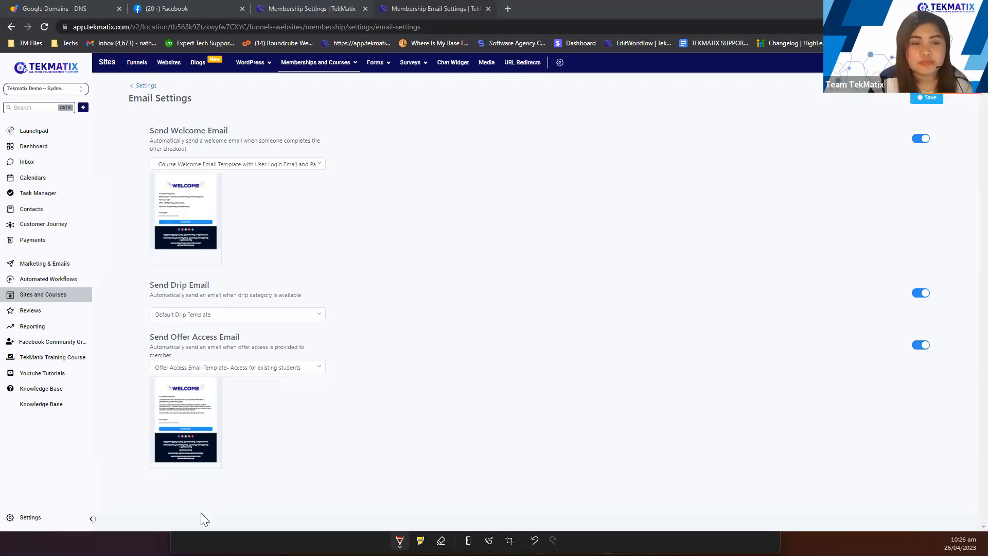
Go to the Launchpad and open the LiveChat support window.
{"action": "left_click", "coordinate": [41, 132]}
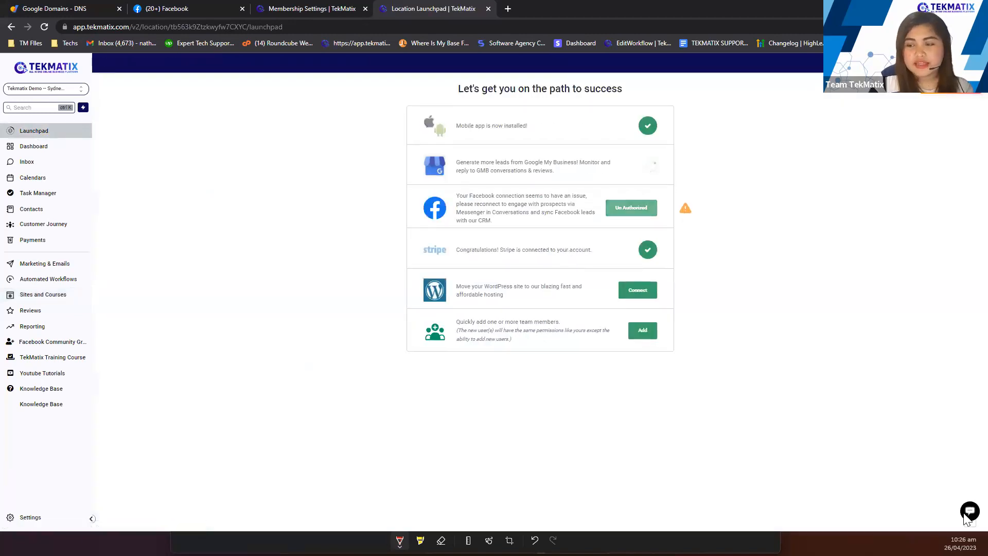
{"action": "left_click", "coordinate": [969, 512]}
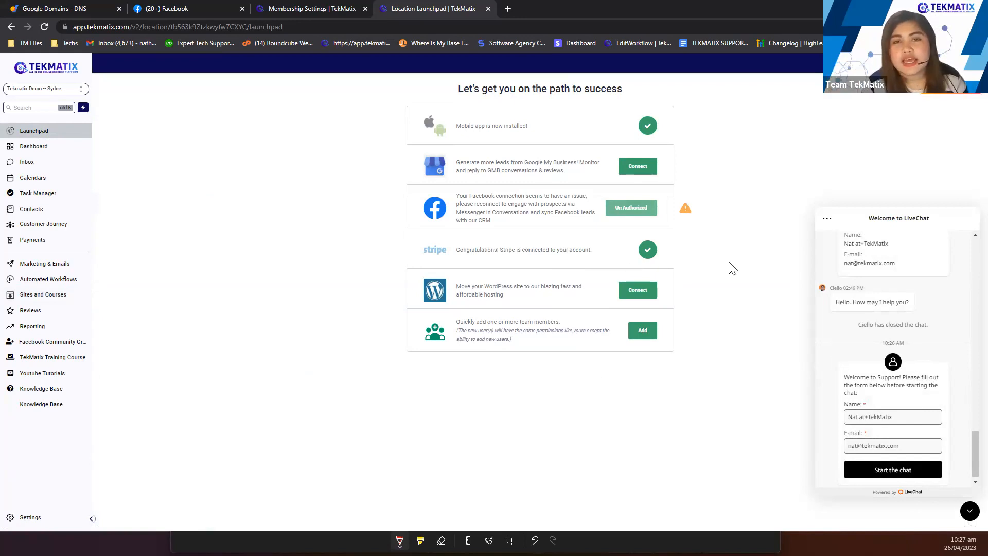
{"action": "left_click", "coordinate": [507, 10]}
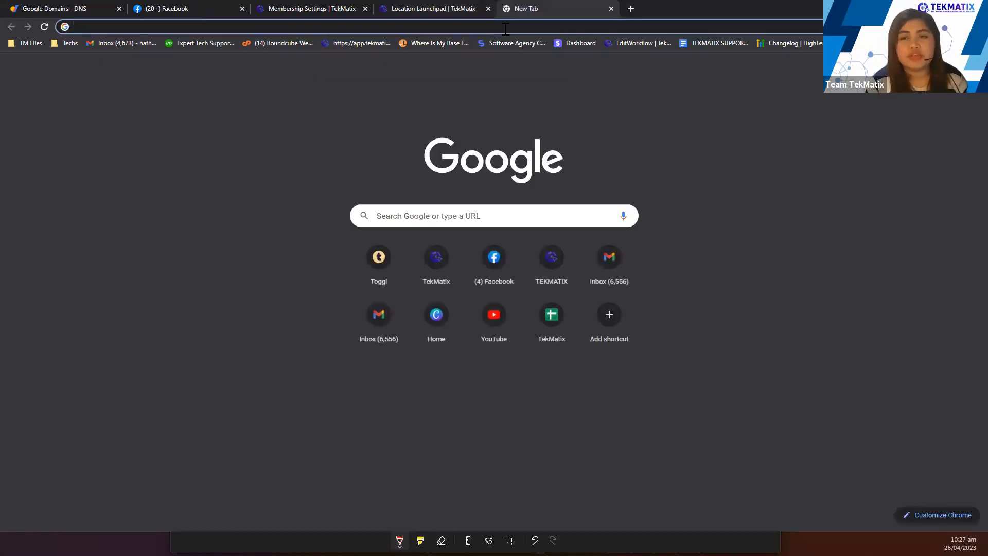
{"action": "type", "text": "www.tekmatix.com"}
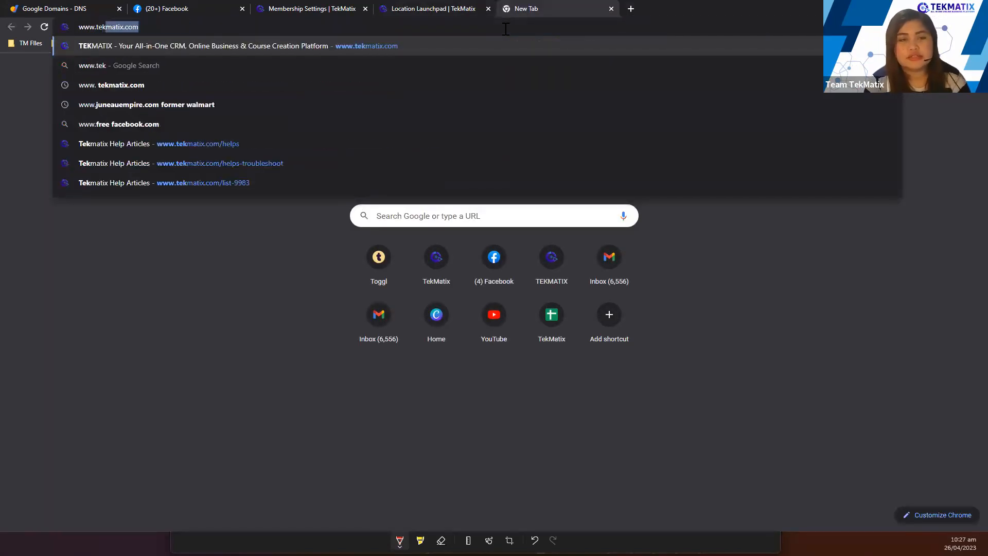
{"action": "key", "text": "Return"}
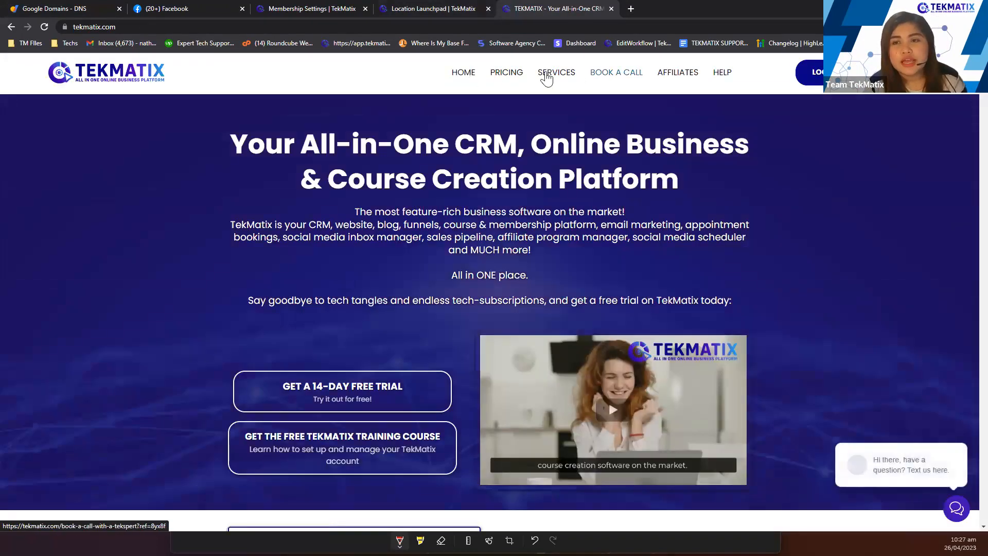
{"action": "left_click", "coordinate": [723, 73]}
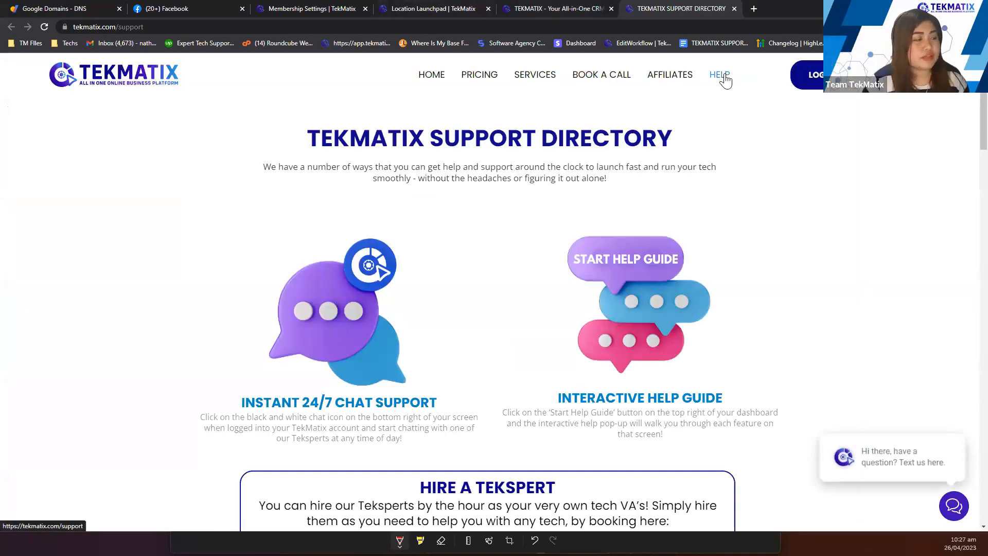
Look through the support directory, open the Help Centre, and examine its Onboarding Checklist page and topic list.
{"action": "scroll", "coordinate": [597, 347], "scroll_direction": "down", "scroll_amount": 8}
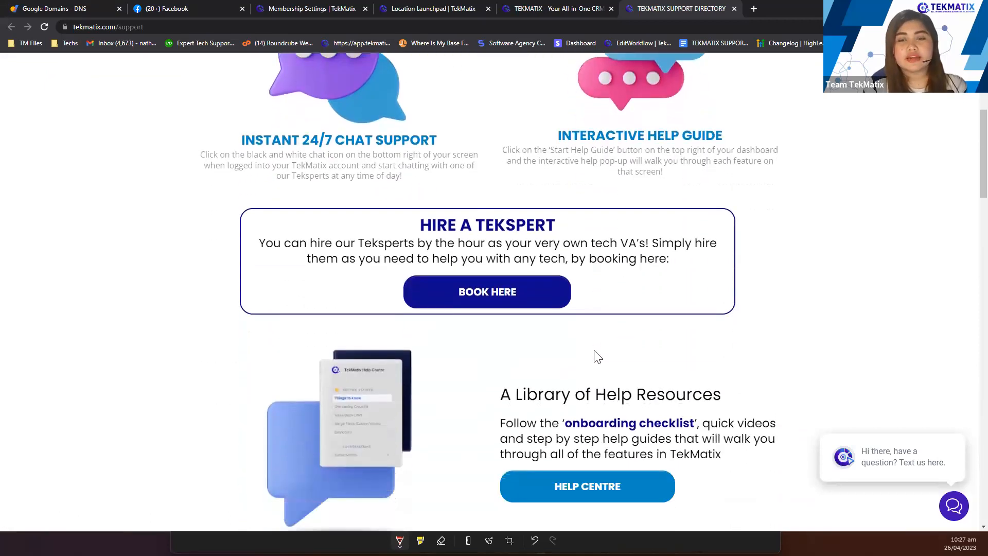
{"action": "scroll", "coordinate": [593, 350], "scroll_direction": "down", "scroll_amount": 6}
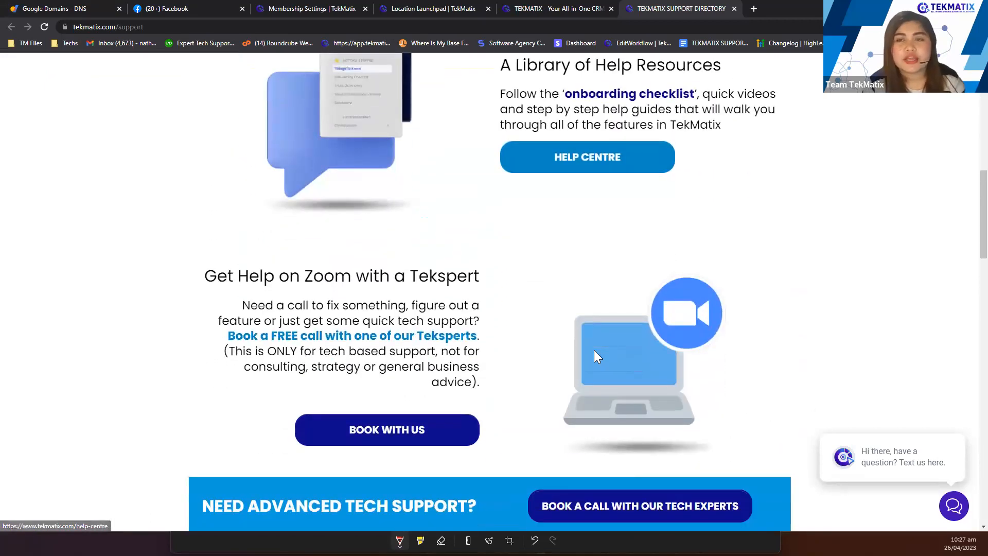
{"action": "scroll", "coordinate": [587, 319], "scroll_direction": "up", "scroll_amount": 5}
{"action": "left_click", "coordinate": [600, 236]}
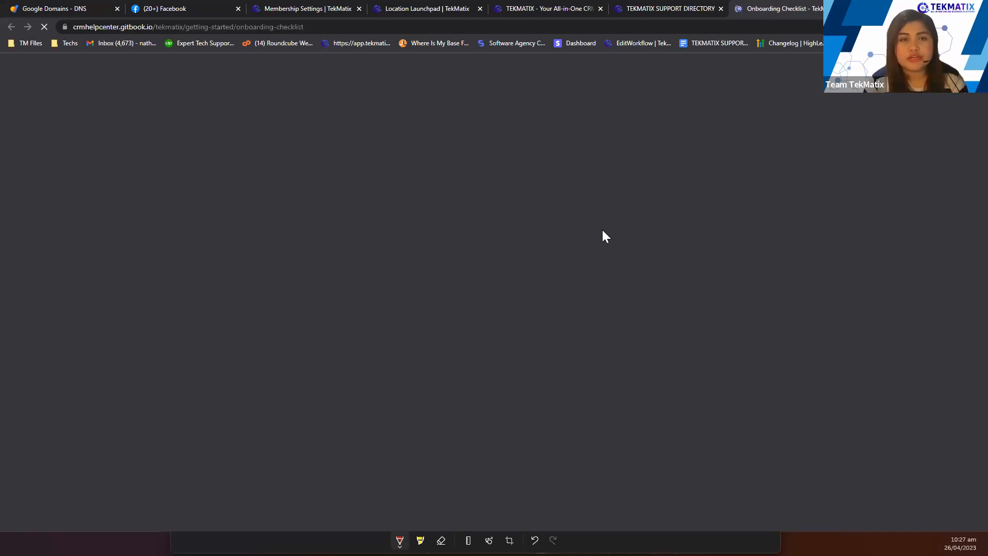
{"action": "scroll", "coordinate": [180, 242], "scroll_direction": "down", "scroll_amount": 8}
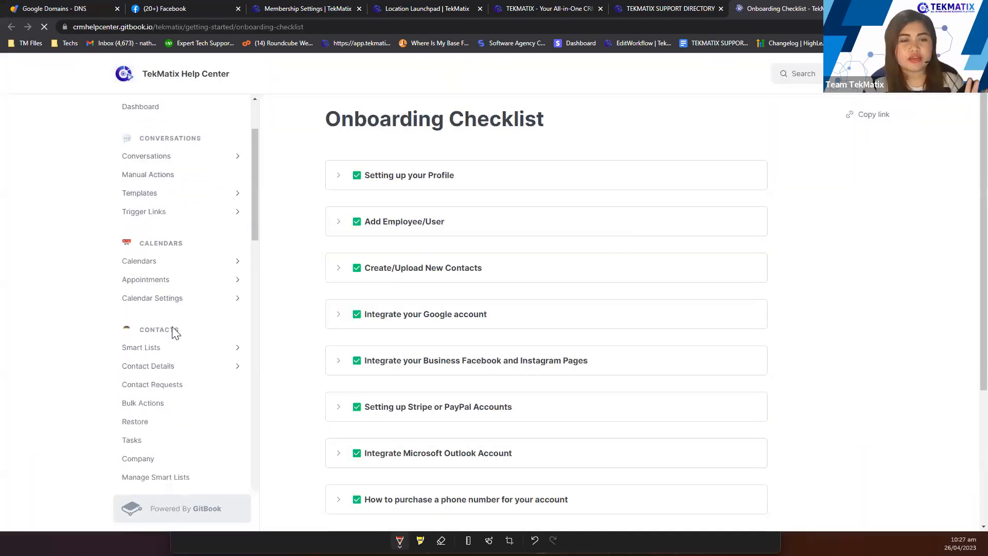
{"action": "scroll", "coordinate": [177, 360], "scroll_direction": "down", "scroll_amount": 2}
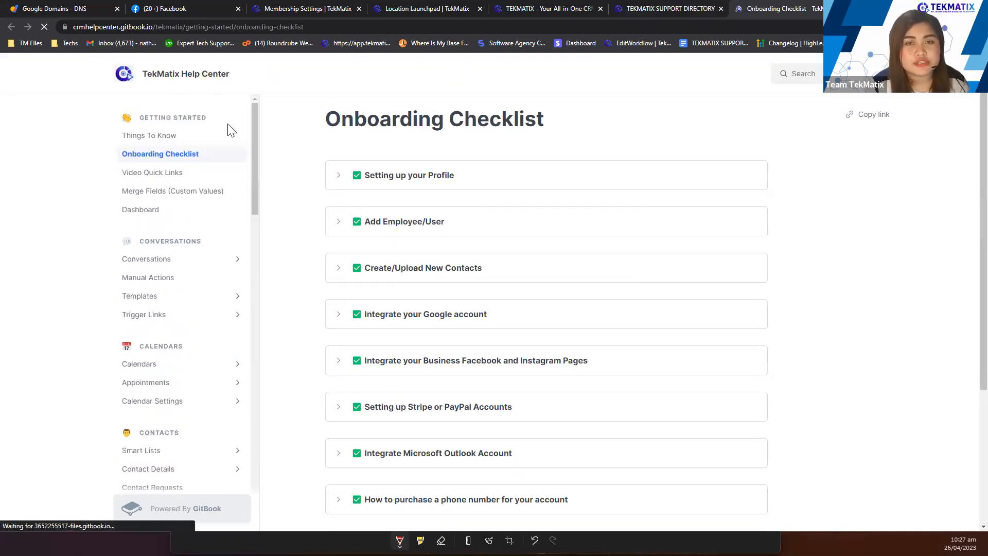
Search the TekMatix Help Center for "domain" and open the Domains article.
{"action": "left_click", "coordinate": [803, 74]}
{"action": "type", "text": "domain"}
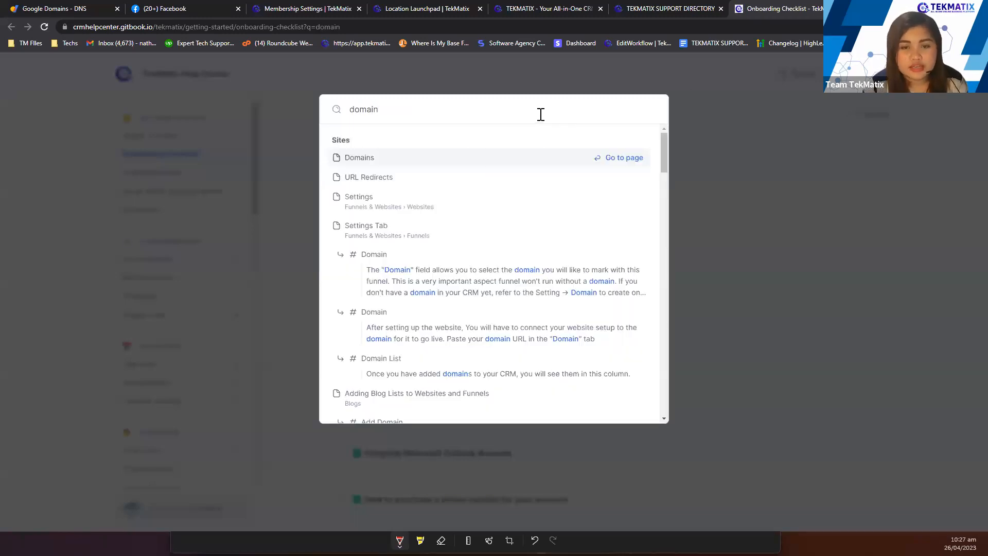
{"action": "left_click", "coordinate": [400, 163]}
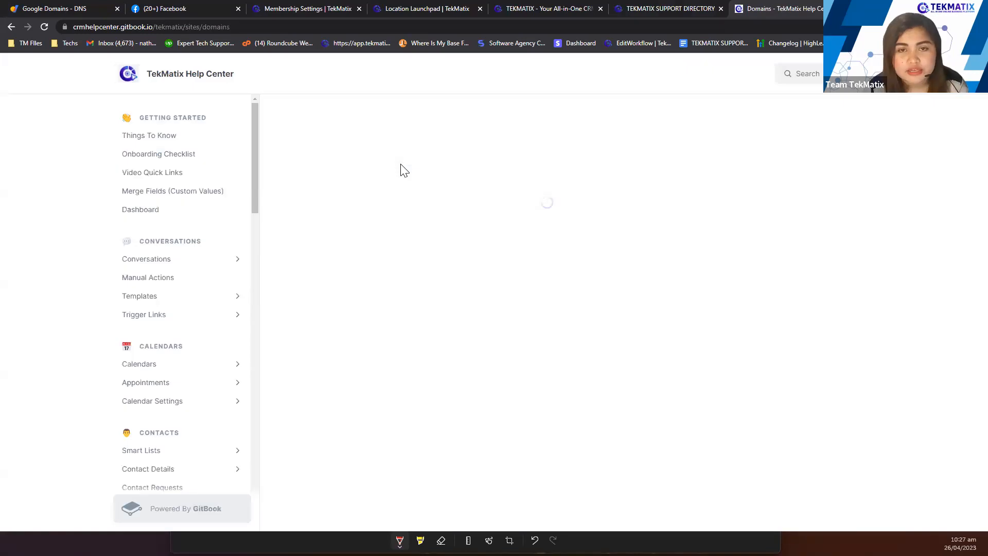
Examine the Domains article from Connecting Domains through Delete Domain, along with the help center's list of other topics.
{"action": "scroll", "coordinate": [434, 280], "scroll_direction": "down", "scroll_amount": 4}
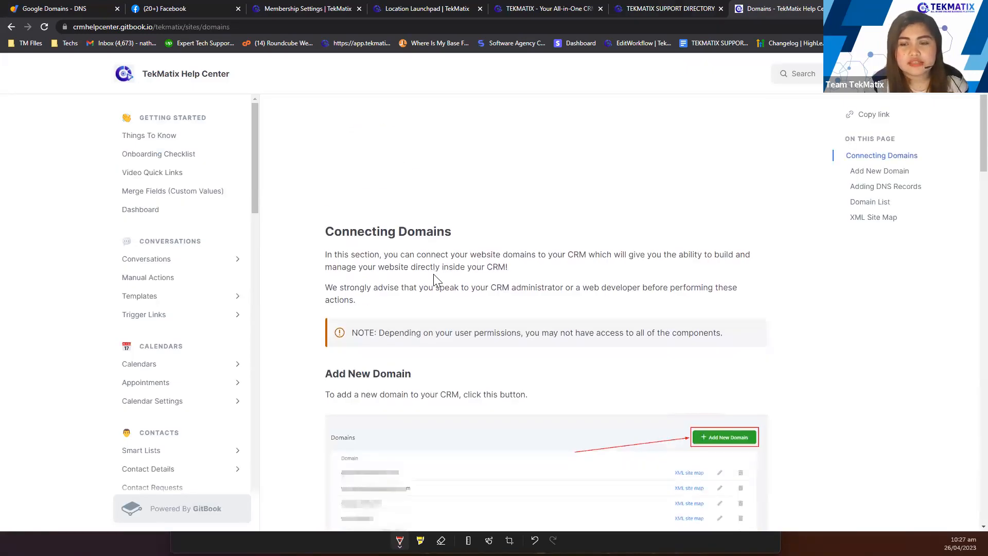
{"action": "scroll", "coordinate": [433, 275], "scroll_direction": "down", "scroll_amount": 4}
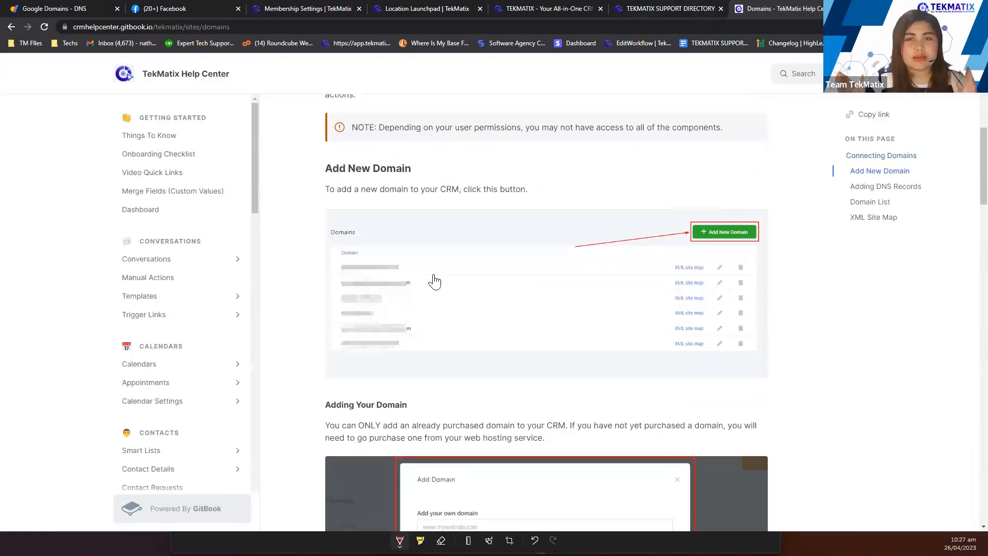
{"action": "scroll", "coordinate": [435, 281], "scroll_direction": "down", "scroll_amount": 7}
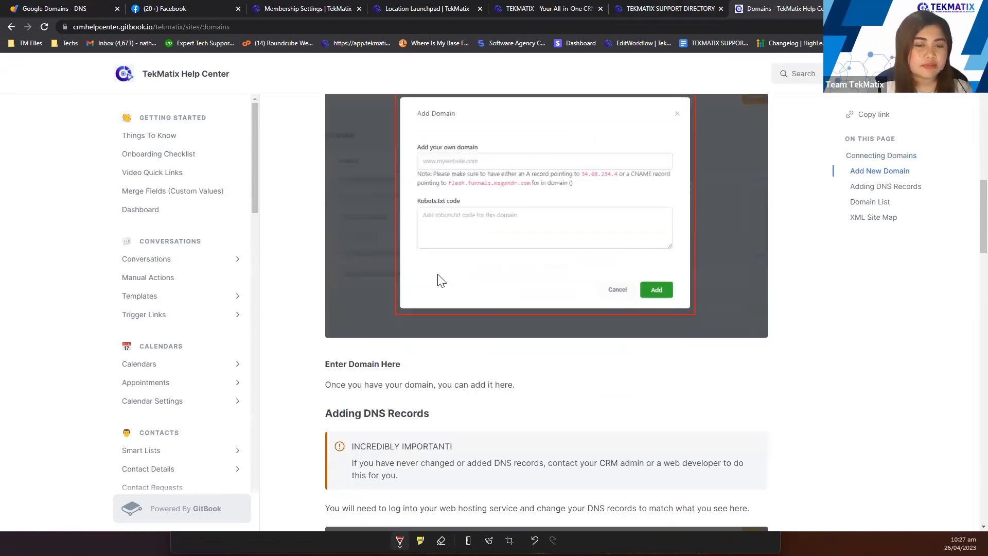
{"action": "scroll", "coordinate": [441, 280], "scroll_direction": "down", "scroll_amount": 4}
{"action": "scroll", "coordinate": [439, 281], "scroll_direction": "down", "scroll_amount": 13}
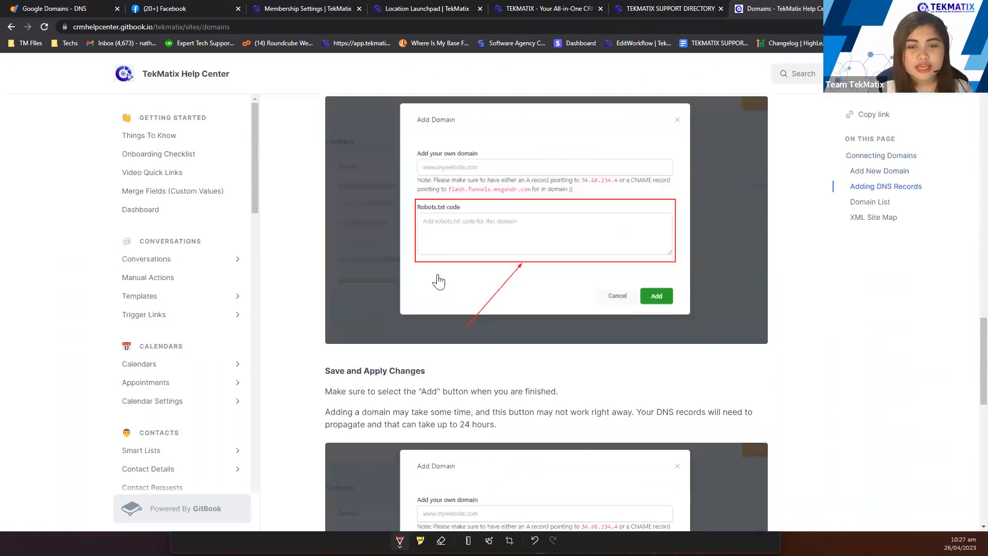
{"action": "scroll", "coordinate": [439, 281], "scroll_direction": "down", "scroll_amount": 10}
{"action": "scroll", "coordinate": [439, 281], "scroll_direction": "down", "scroll_amount": 1}
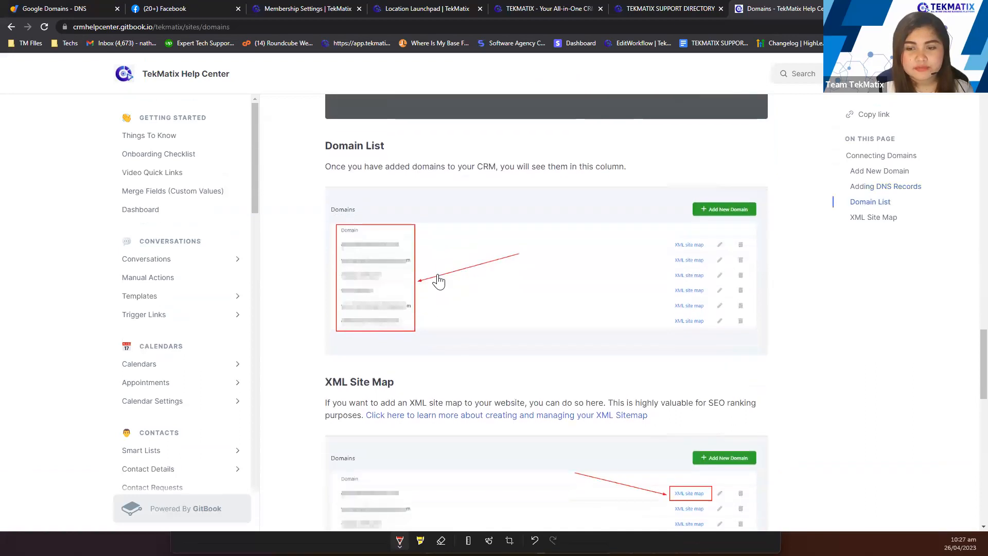
{"action": "scroll", "coordinate": [438, 281], "scroll_direction": "down", "scroll_amount": 10}
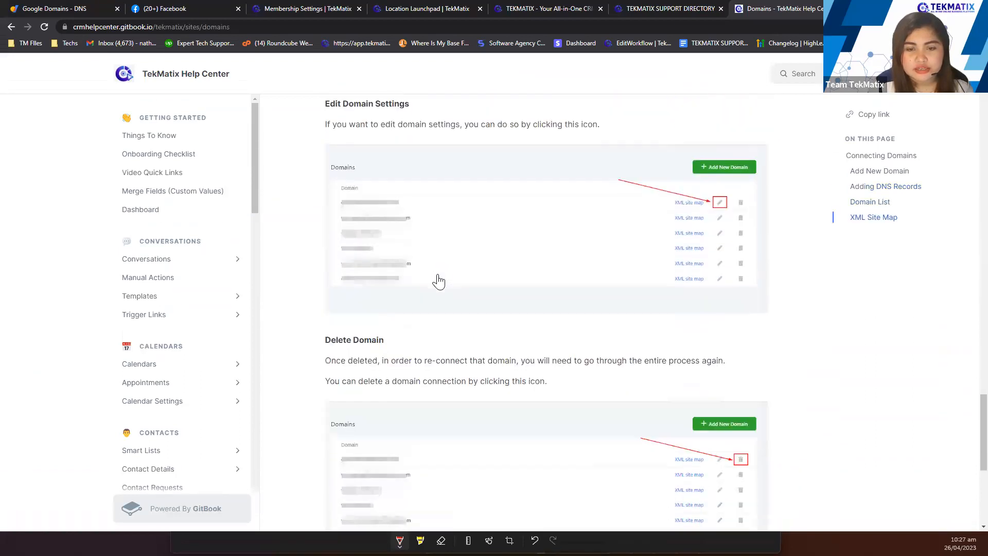
{"action": "scroll", "coordinate": [439, 281], "scroll_direction": "down", "scroll_amount": 6}
{"action": "scroll", "coordinate": [432, 280], "scroll_direction": "up", "scroll_amount": 6}
{"action": "scroll", "coordinate": [182, 298], "scroll_direction": "down", "scroll_amount": 14}
{"action": "scroll", "coordinate": [183, 298], "scroll_direction": "down", "scroll_amount": 5}
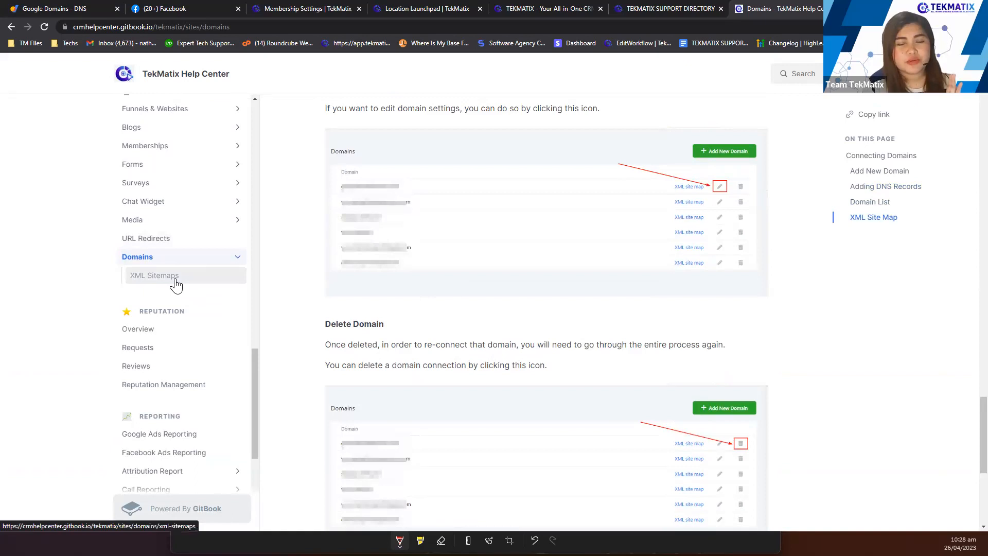
{"action": "scroll", "coordinate": [641, 292], "scroll_direction": "down", "scroll_amount": 3}
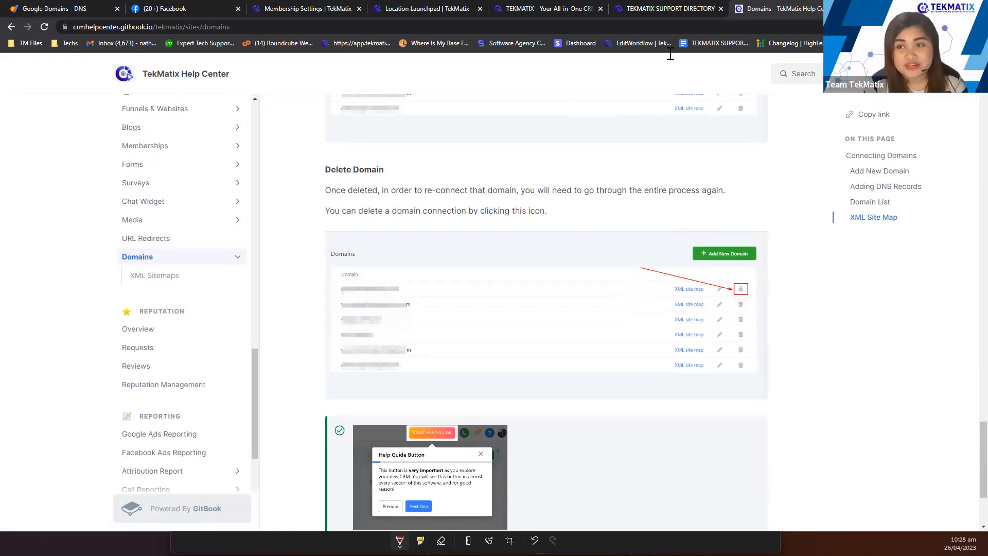
Return to the support directory and review its remaining help options down to the billing concerns section.
{"action": "left_click", "coordinate": [710, 6]}
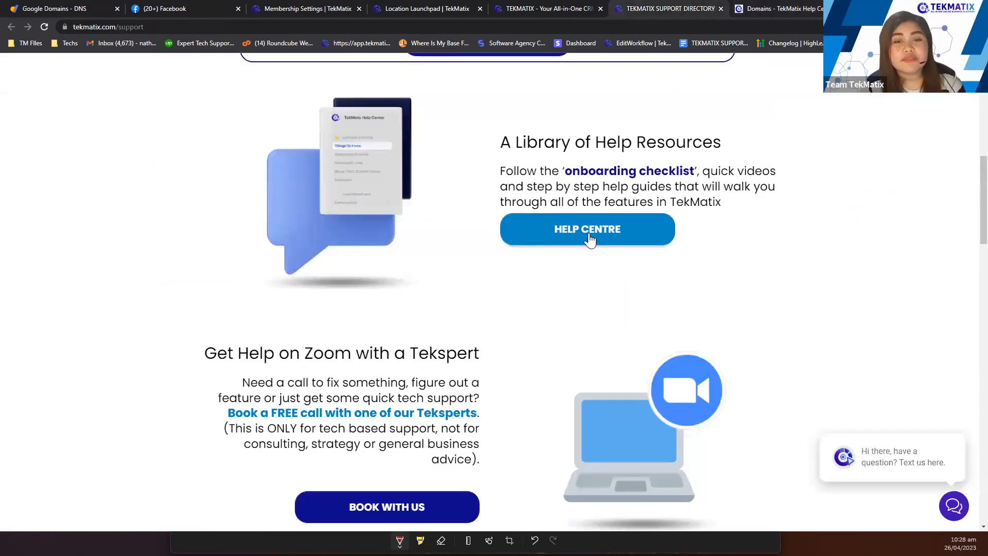
{"action": "scroll", "coordinate": [514, 237], "scroll_direction": "down", "scroll_amount": 4}
{"action": "scroll", "coordinate": [550, 272], "scroll_direction": "down", "scroll_amount": 15}
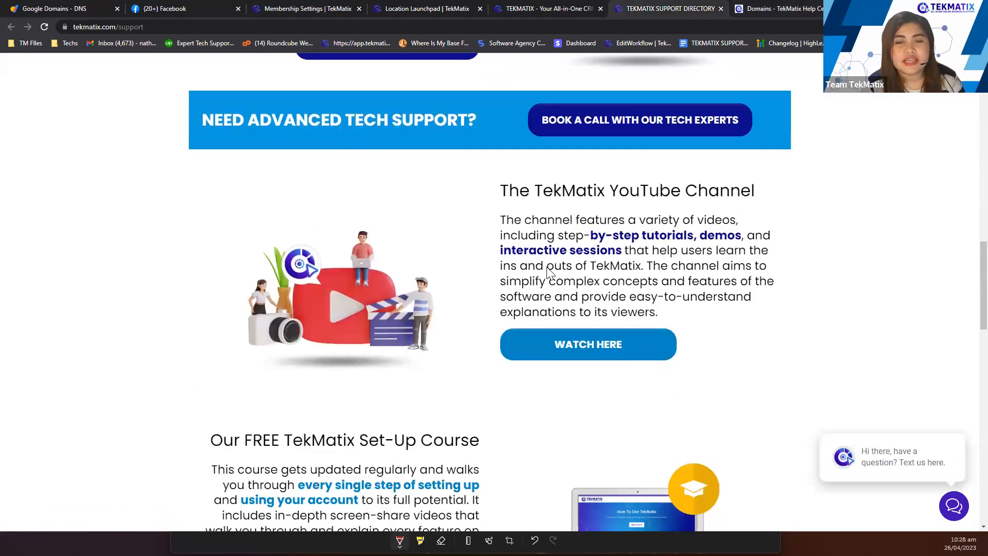
{"action": "scroll", "coordinate": [550, 272], "scroll_direction": "down", "scroll_amount": 8}
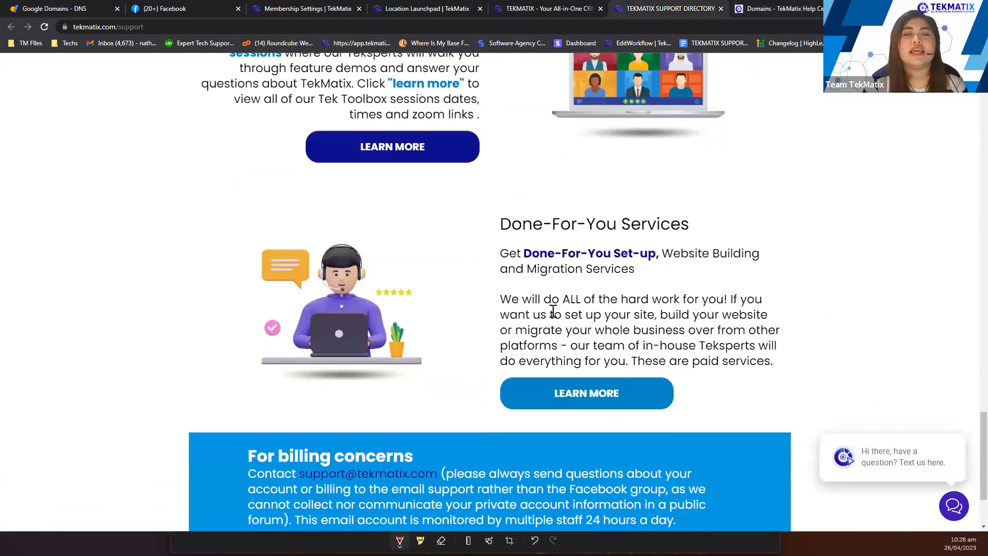
Open the Book a Call page, view its tech support booking directory, and return to review the Tekspert call options.
{"action": "left_click", "coordinate": [570, 8]}
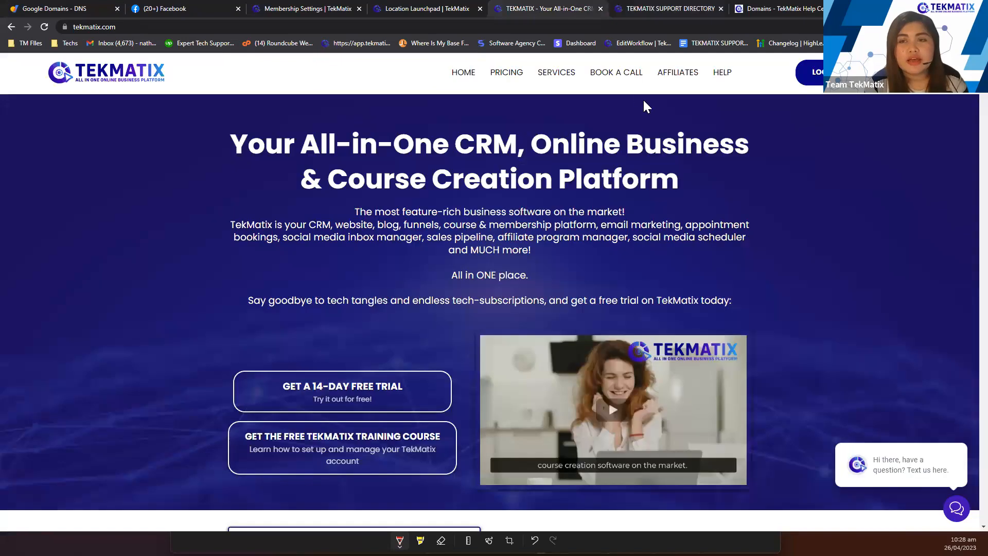
{"action": "left_click", "coordinate": [608, 75]}
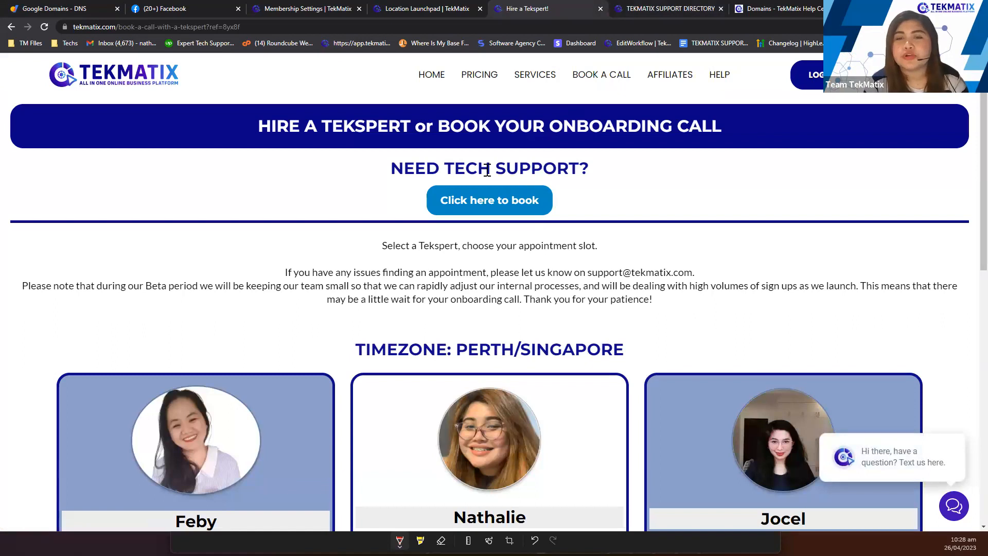
{"action": "left_click", "coordinate": [509, 199]}
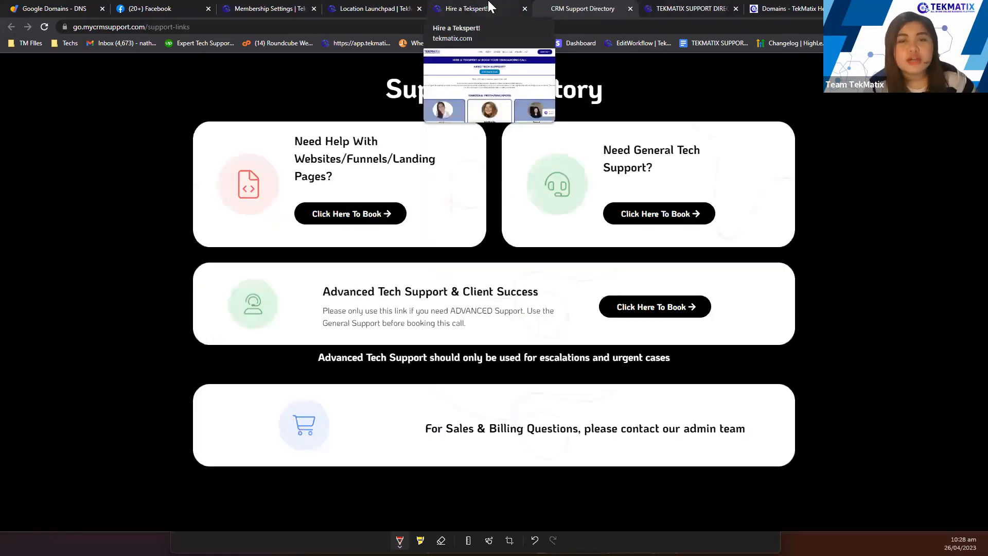
{"action": "left_click", "coordinate": [490, 6]}
{"action": "scroll", "coordinate": [391, 288], "scroll_direction": "down", "scroll_amount": 4}
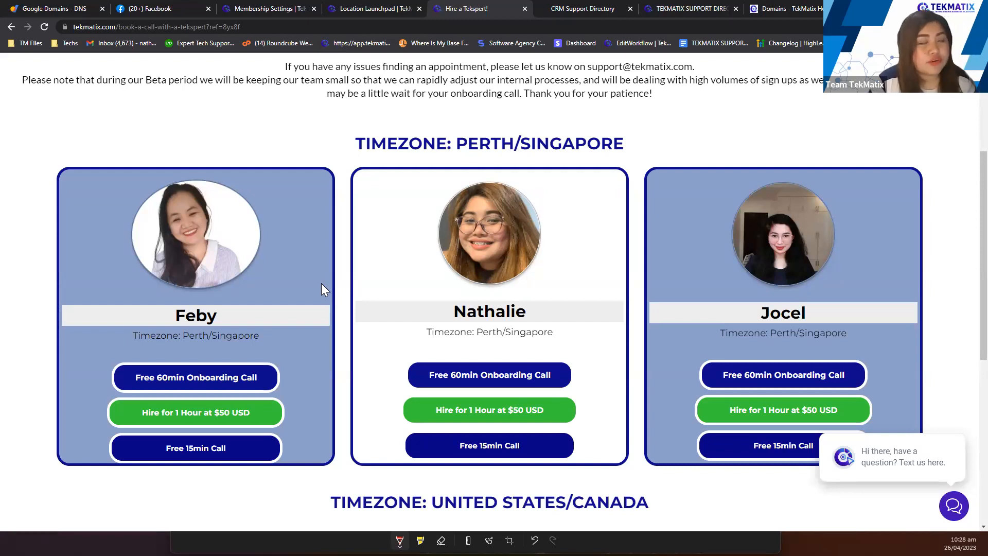
Switch back to the TekMatix account and open the trigger links list under Marketing & Emails.
{"action": "left_click", "coordinate": [425, 7]}
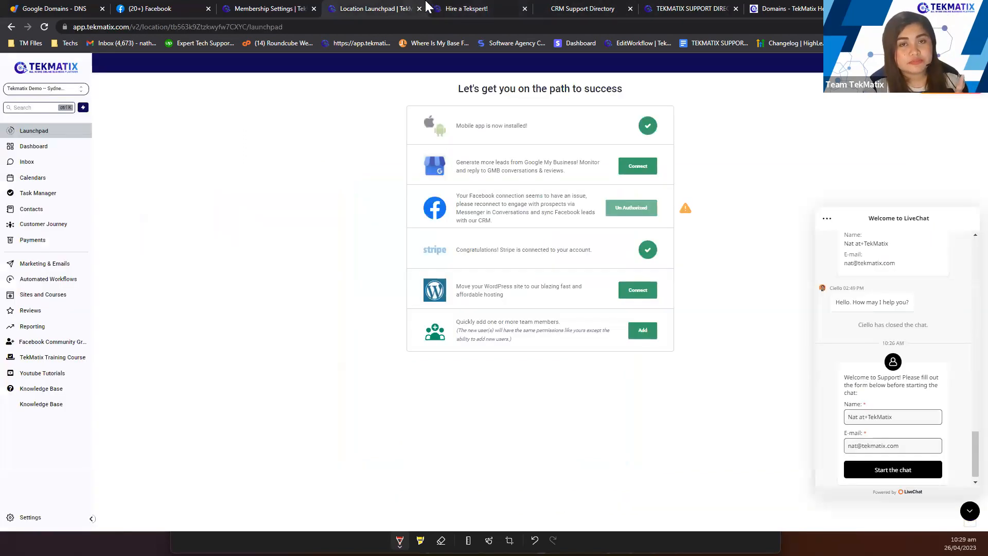
{"action": "left_click", "coordinate": [50, 267]}
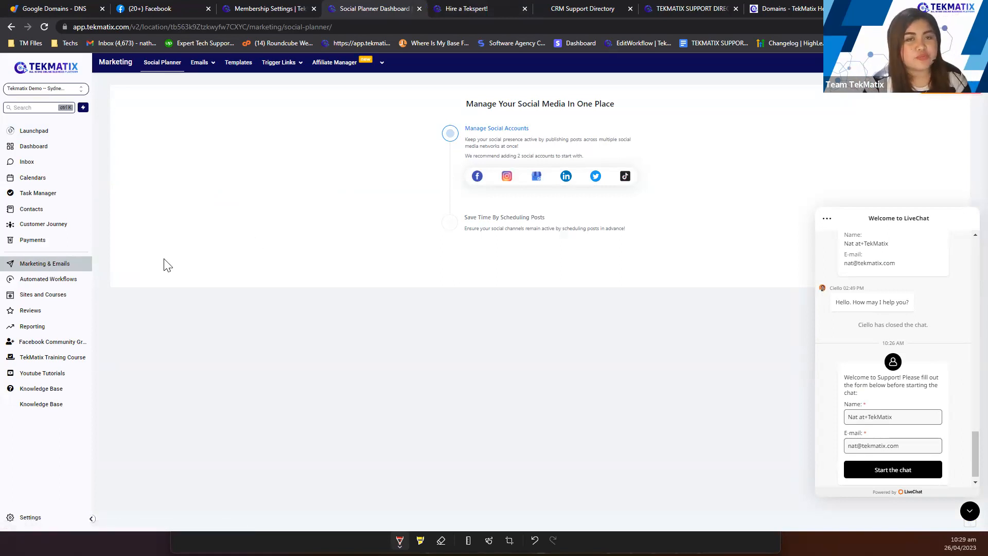
{"action": "left_click", "coordinate": [284, 79]}
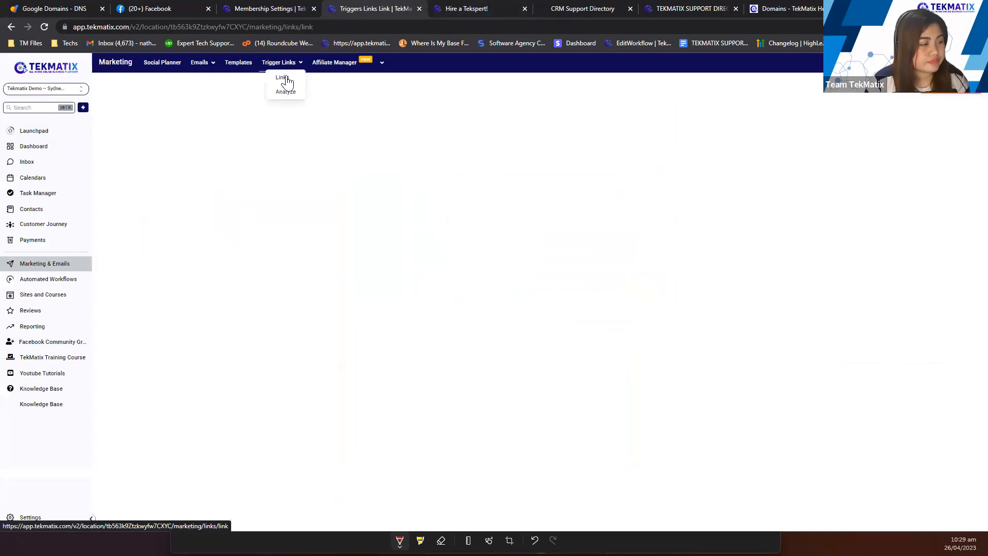